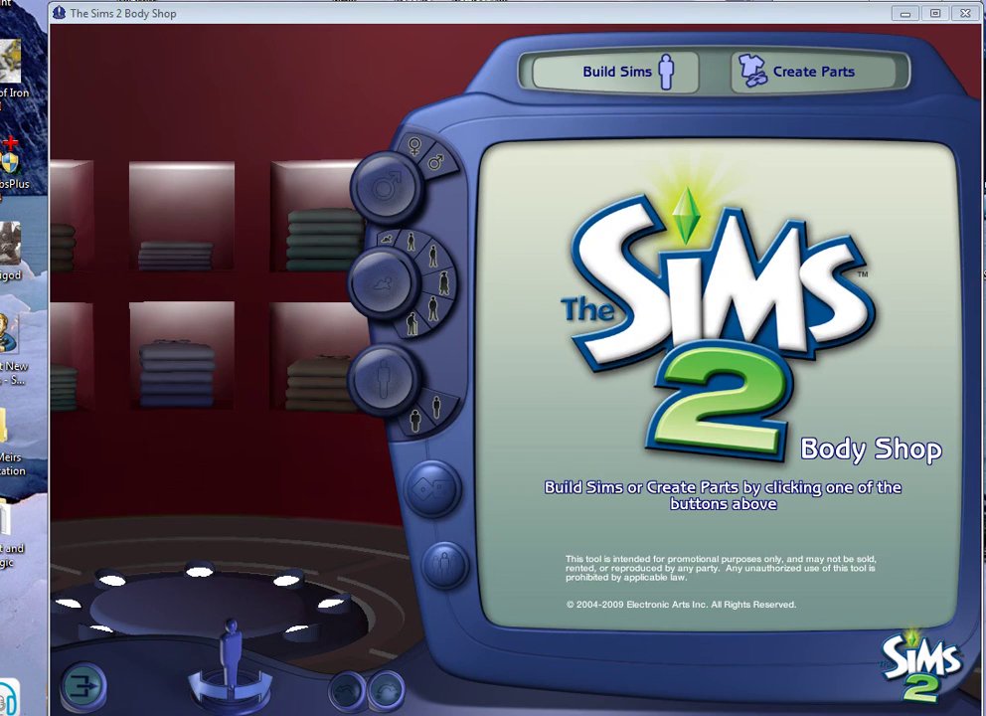
# Review the reference portraits of the woman's face, including 02.jpg to 05.jpg, and minimise the large photos
pyautogui.hotkey('alt', 'Tab')
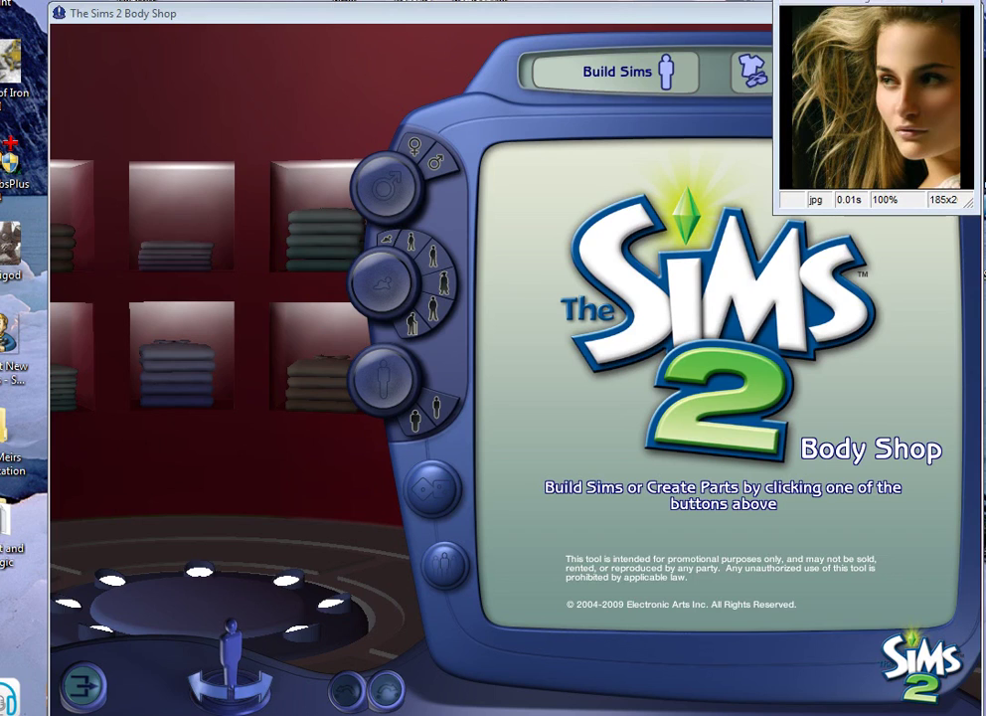
pyautogui.hotkey('alt', 'Tab')
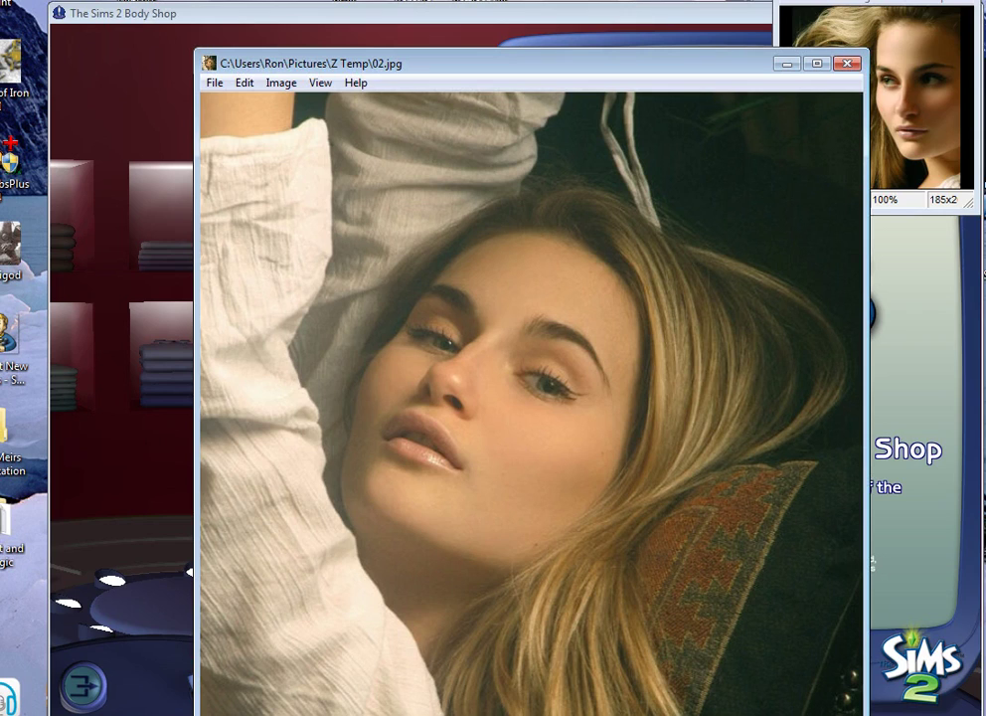
pyautogui.hotkey('alt', 'Tab')
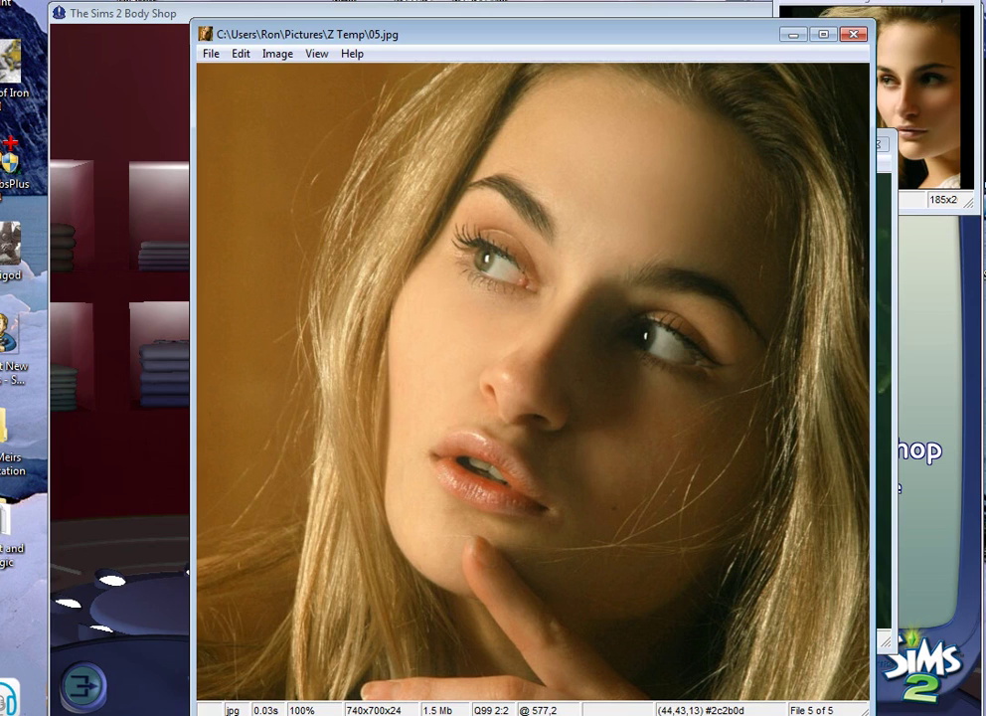
pyautogui.click(793, 34)
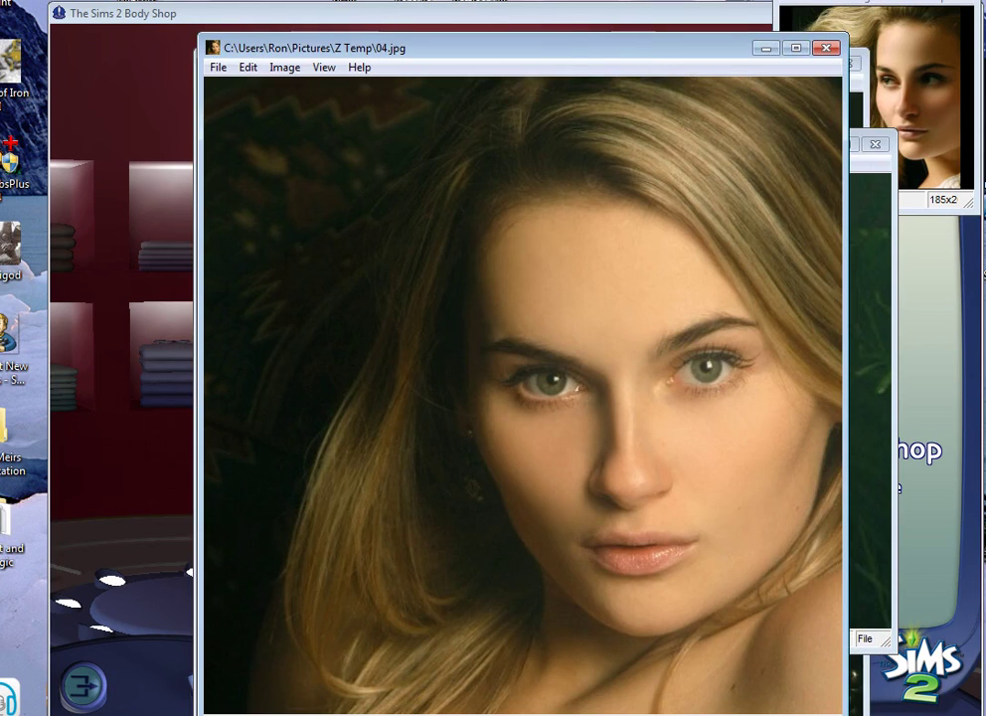
pyautogui.click(767, 47)
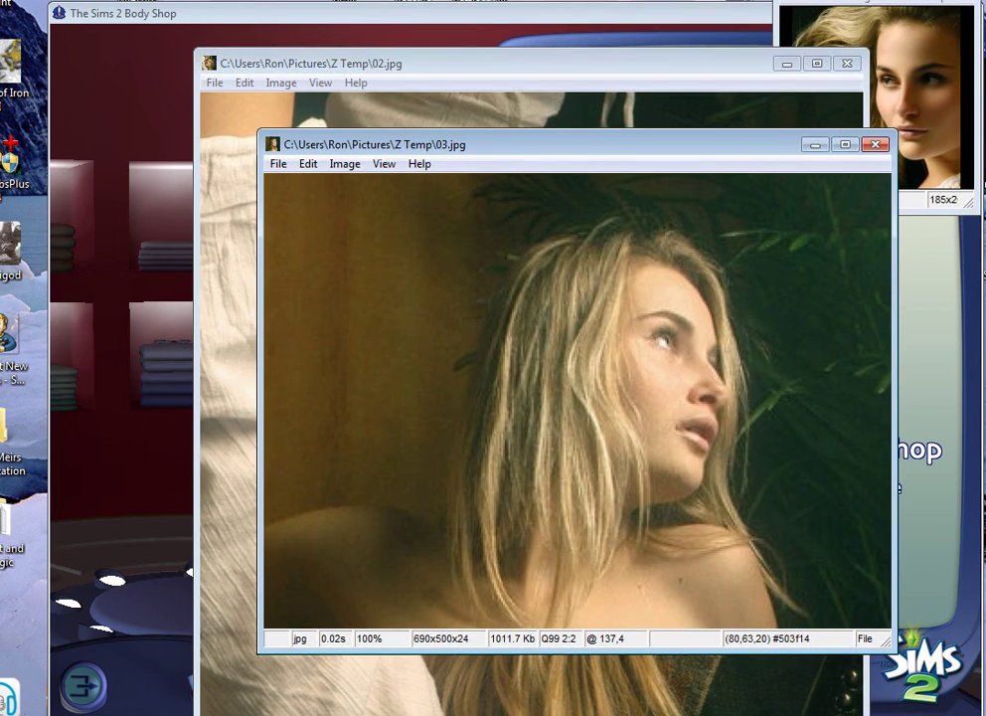
pyautogui.click(816, 144)
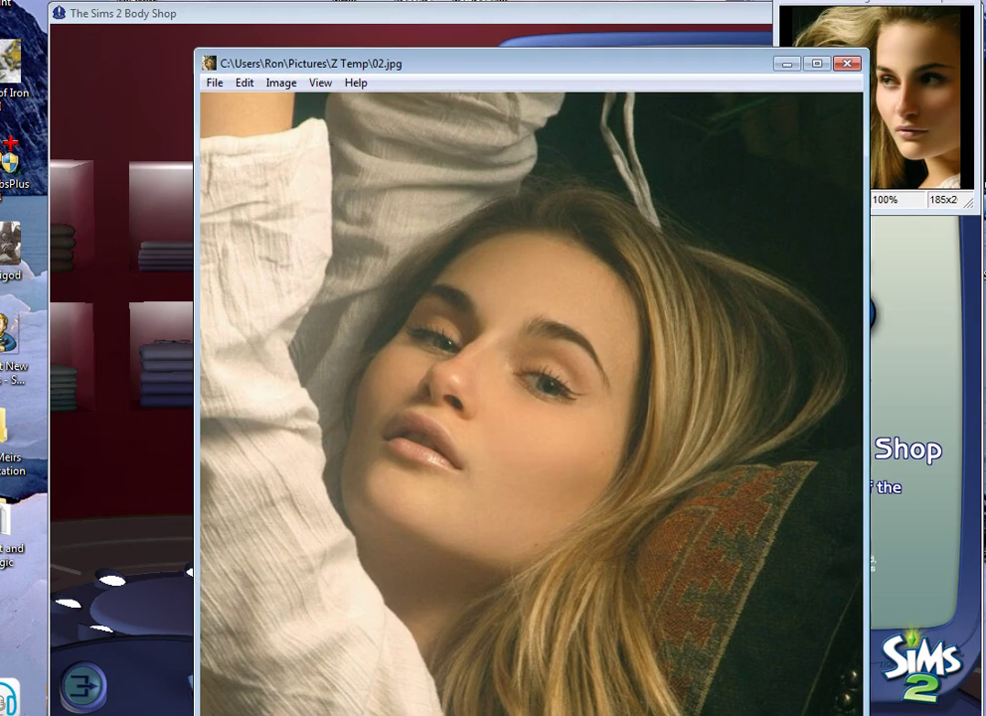
pyautogui.click(787, 63)
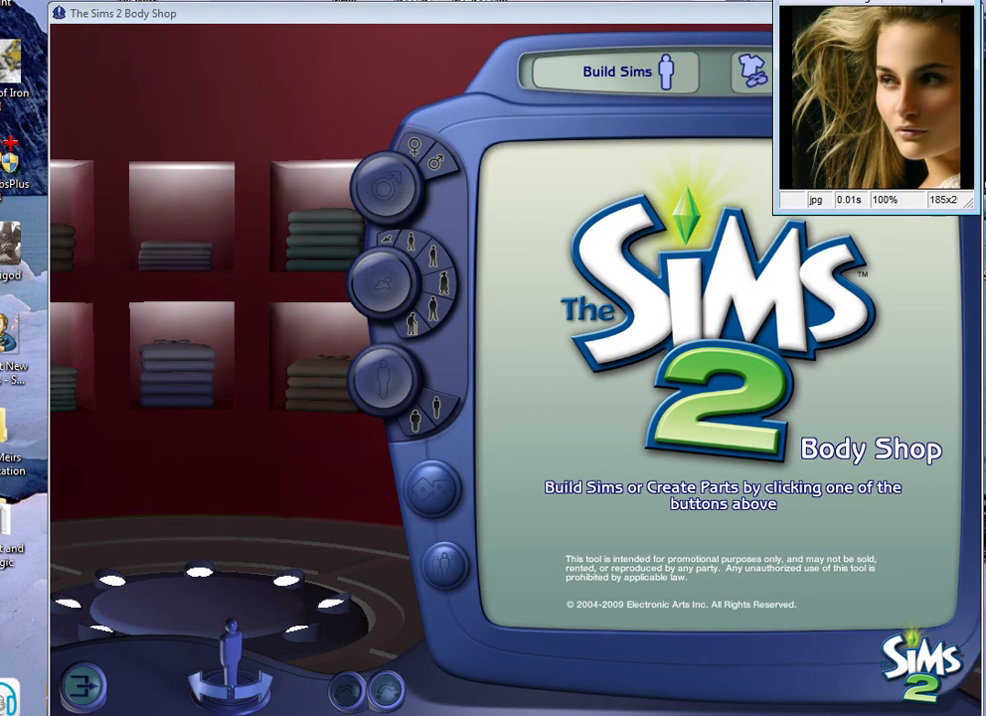
# Choose the red-haired female Sim in the white tank top and dark skirt from the build-or-clone collection and open her for editing
pyautogui.click(617, 70)
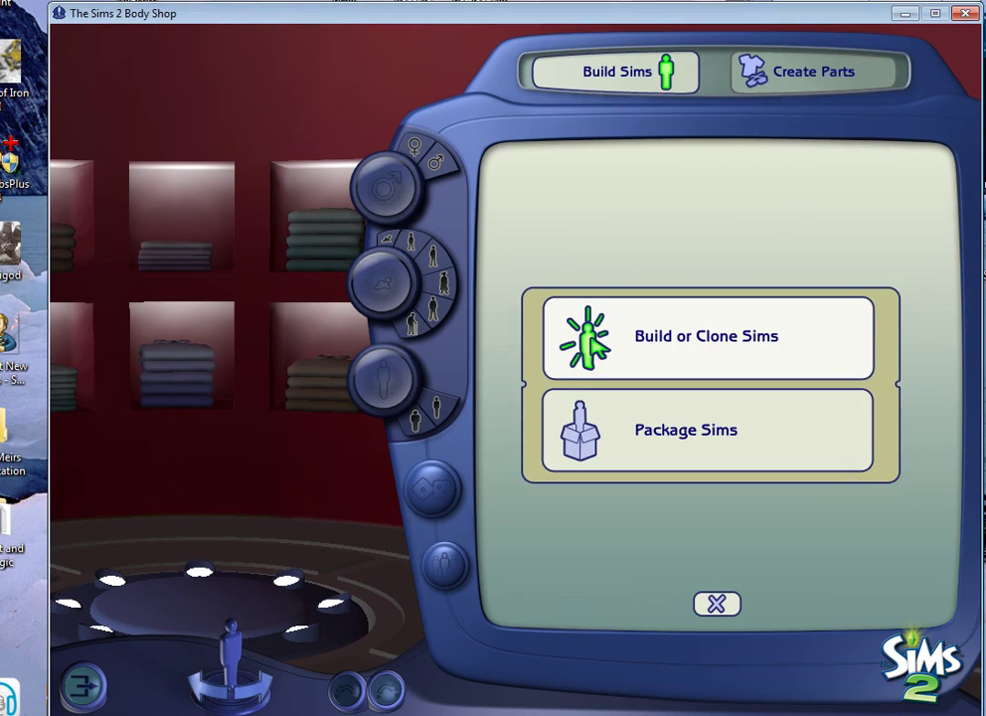
pyautogui.click(706, 336)
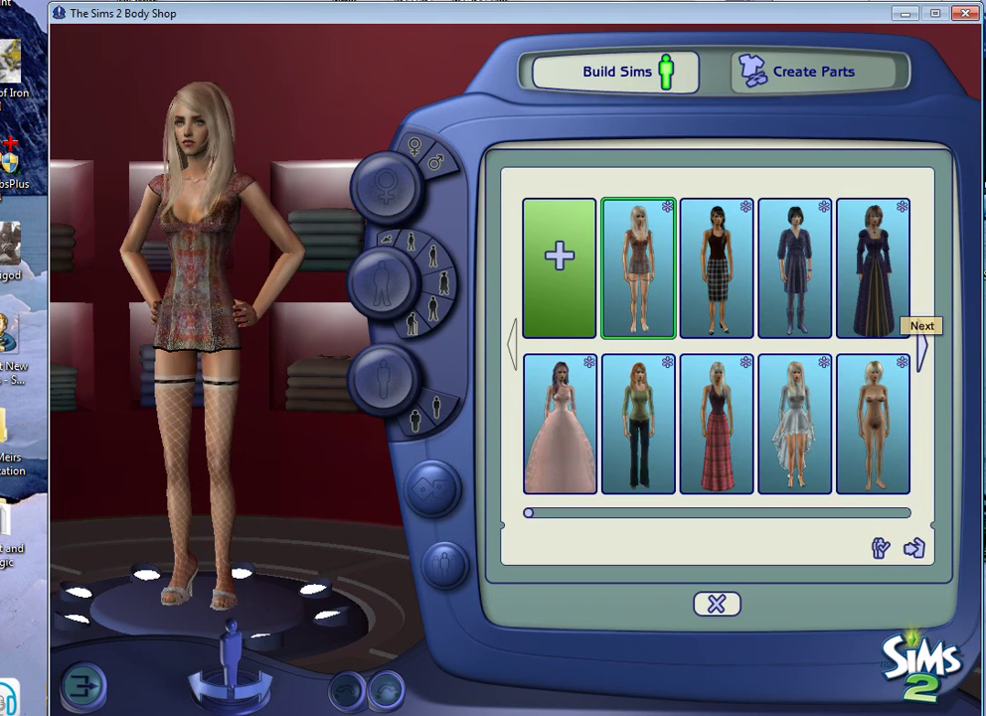
pyautogui.click(922, 343)
pyautogui.click(922, 345)
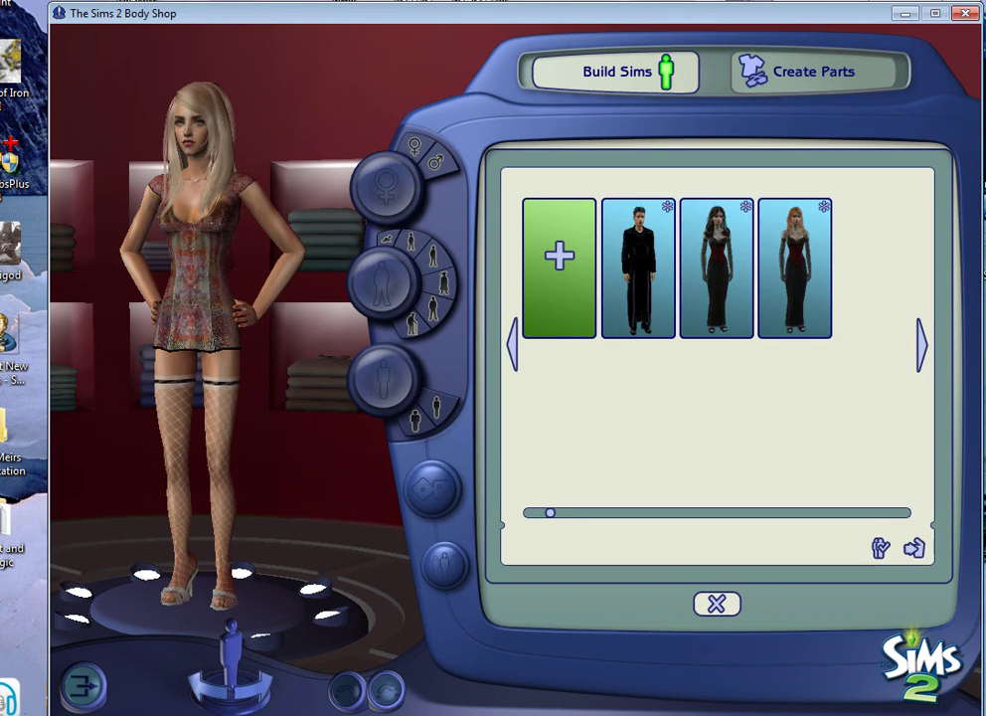
pyautogui.click(922, 344)
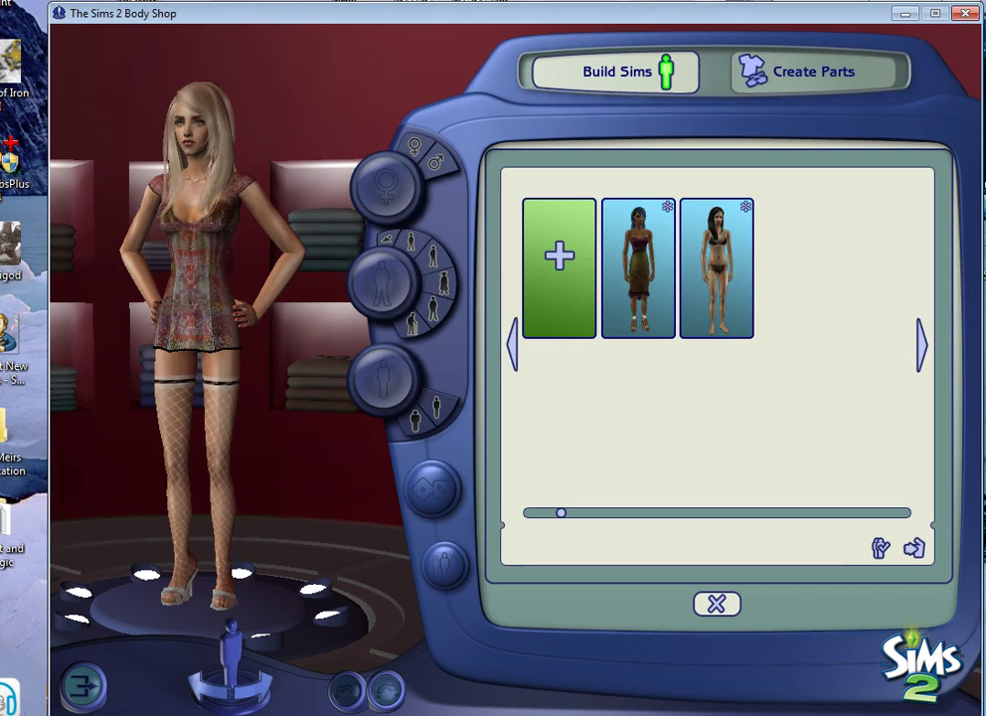
pyautogui.click(921, 344)
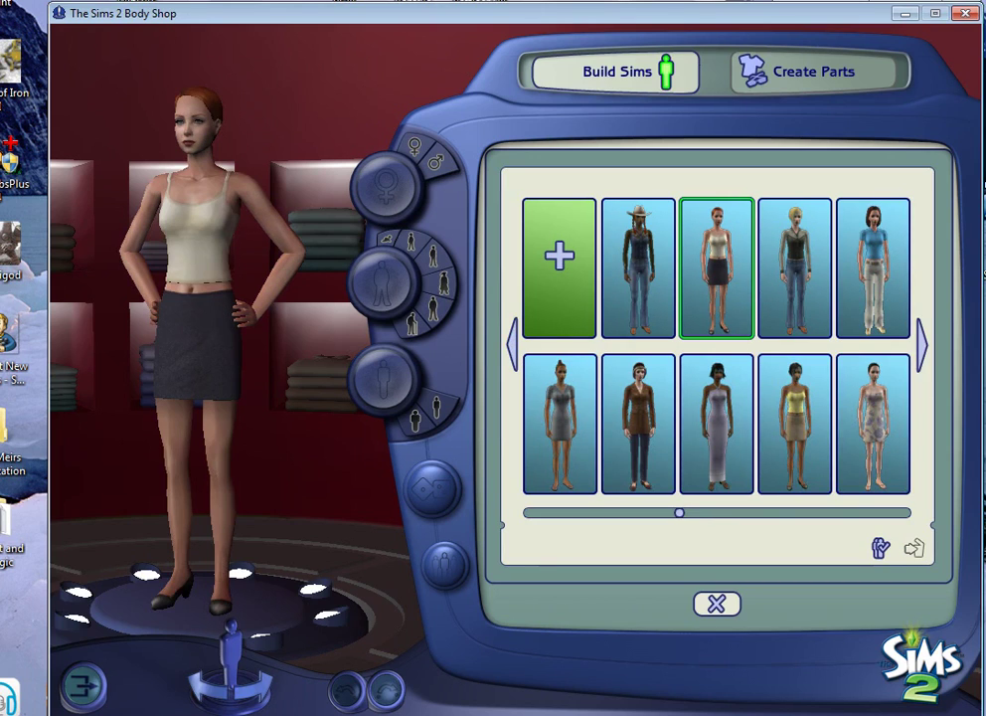
pyautogui.hotkey('alt', 'Tab')
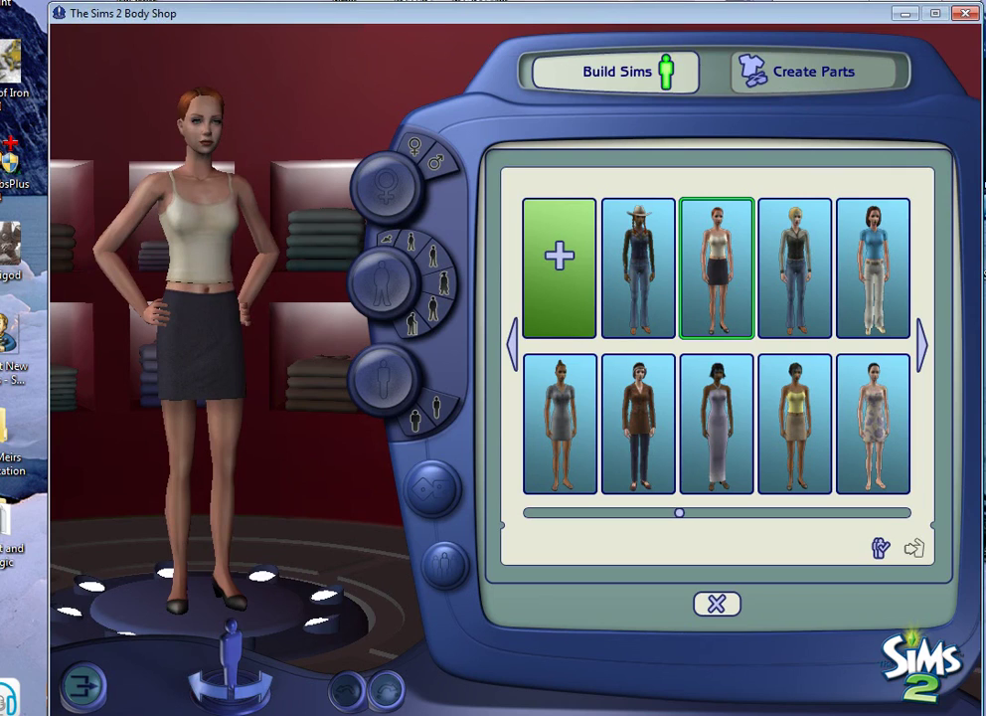
pyautogui.hotkey('alt', 'Tab')
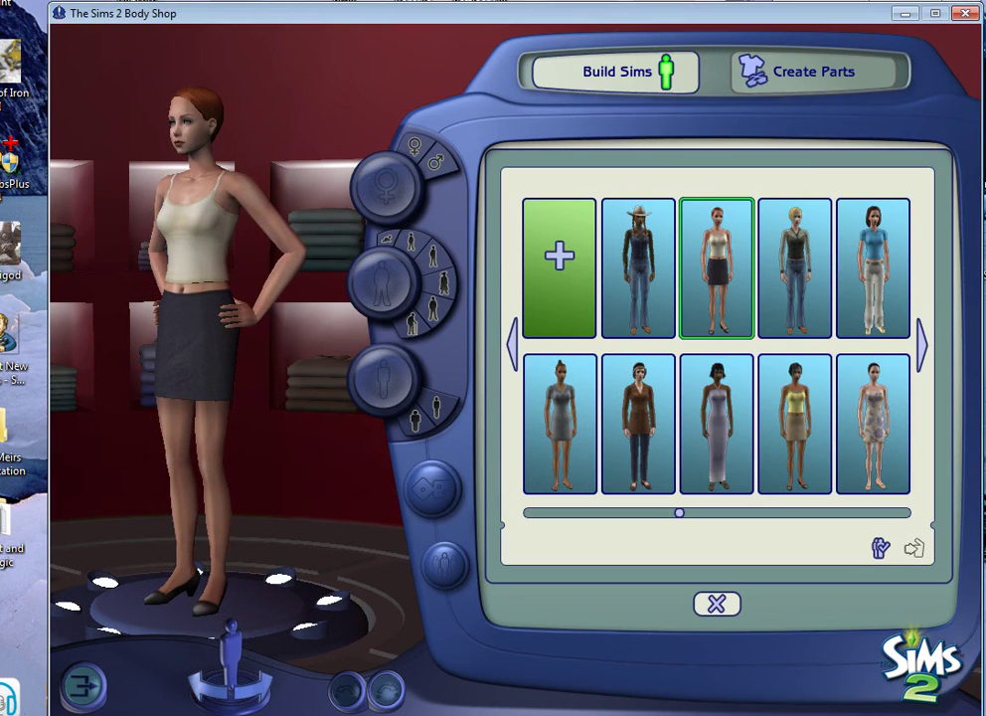
pyautogui.click(881, 548)
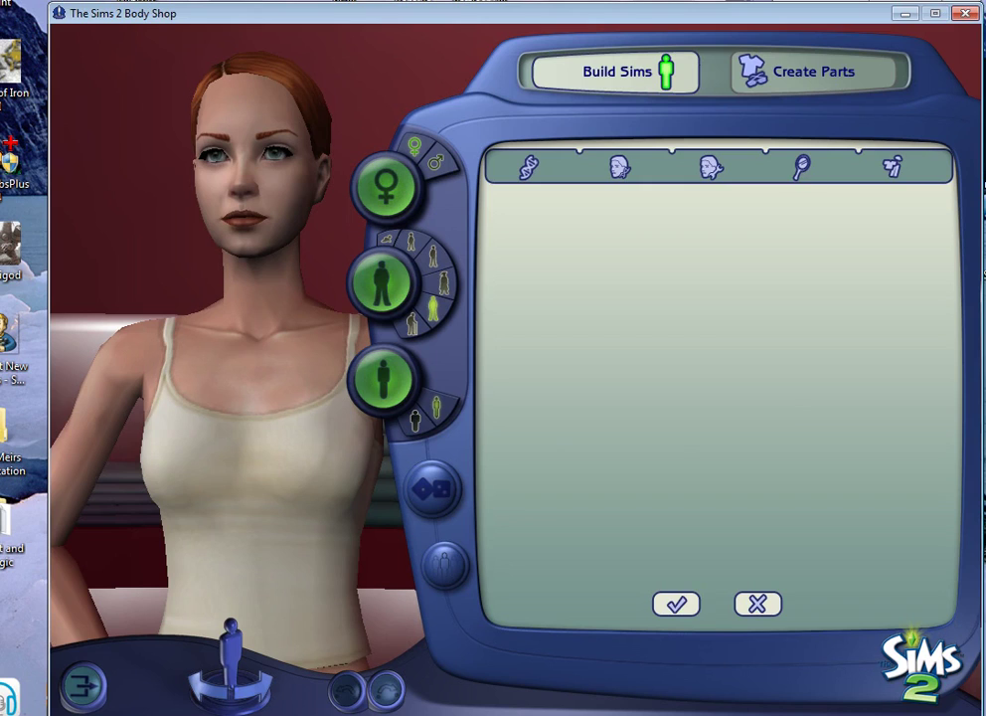
# Remove the Sim's makeup, setting eyeliner and lipstick to none, and check the bare face from the side
pyautogui.click(802, 167)
pyautogui.click(757, 203)
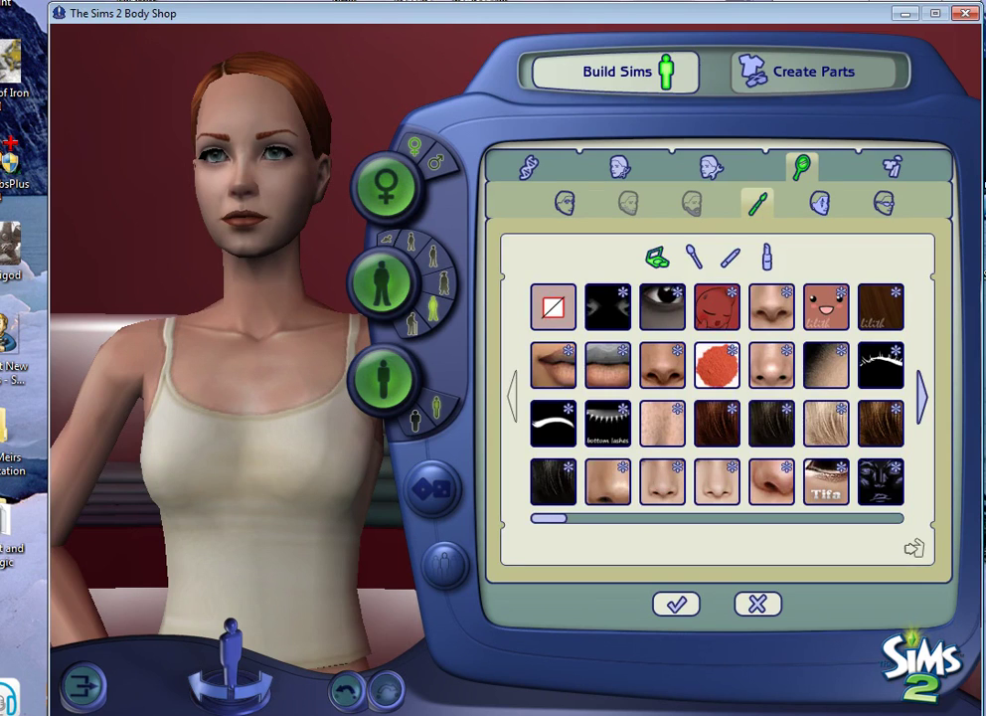
pyautogui.click(695, 258)
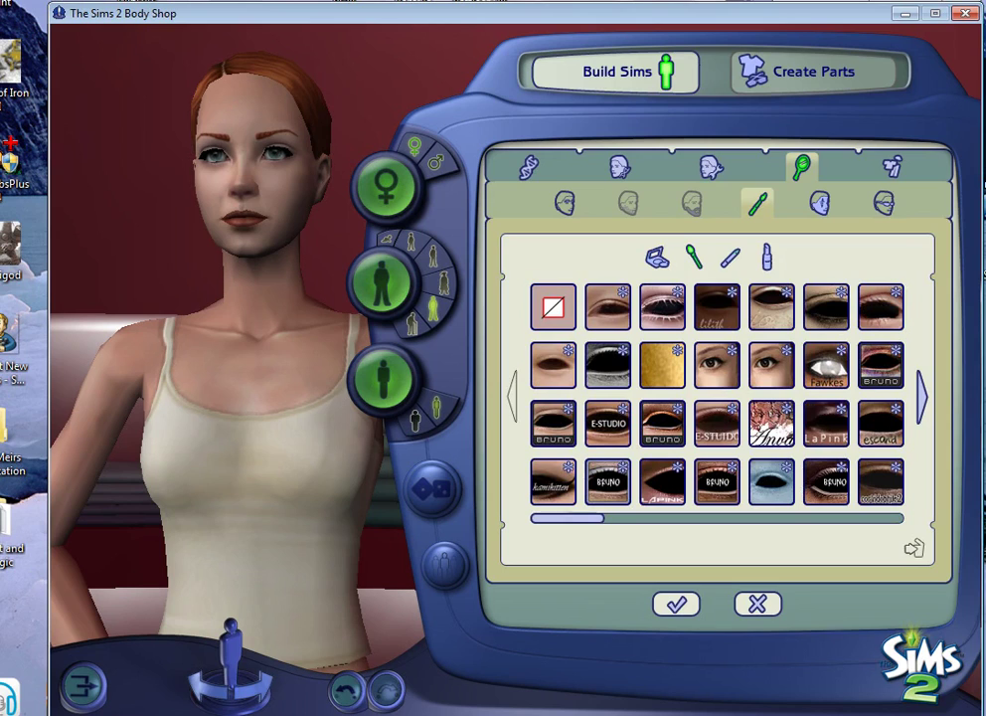
pyautogui.click(731, 258)
pyautogui.click(553, 308)
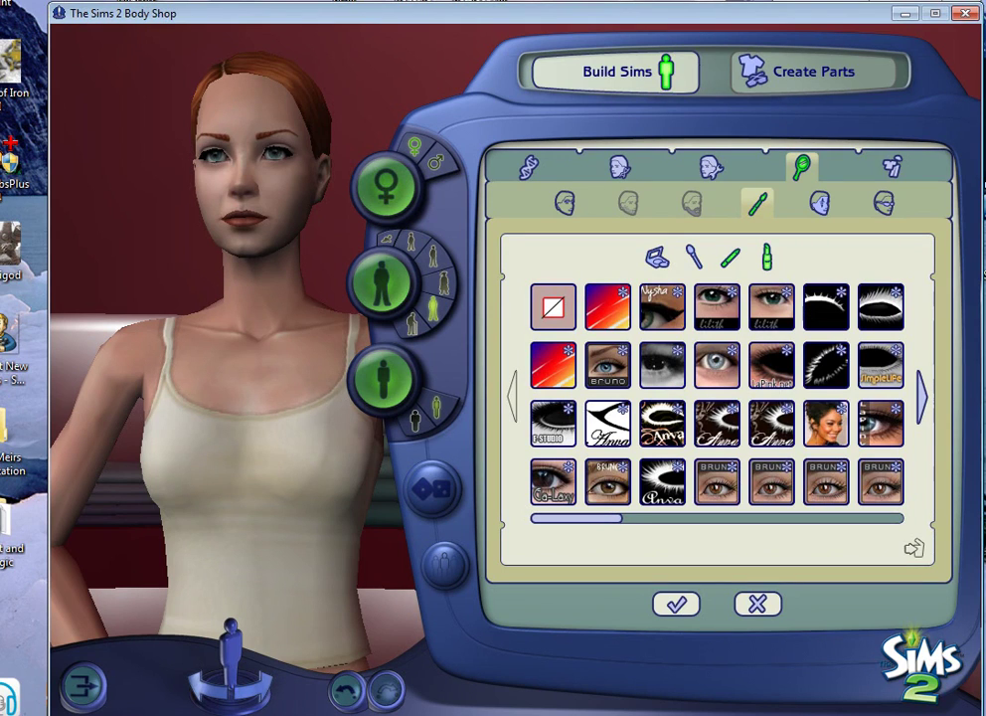
pyautogui.click(766, 258)
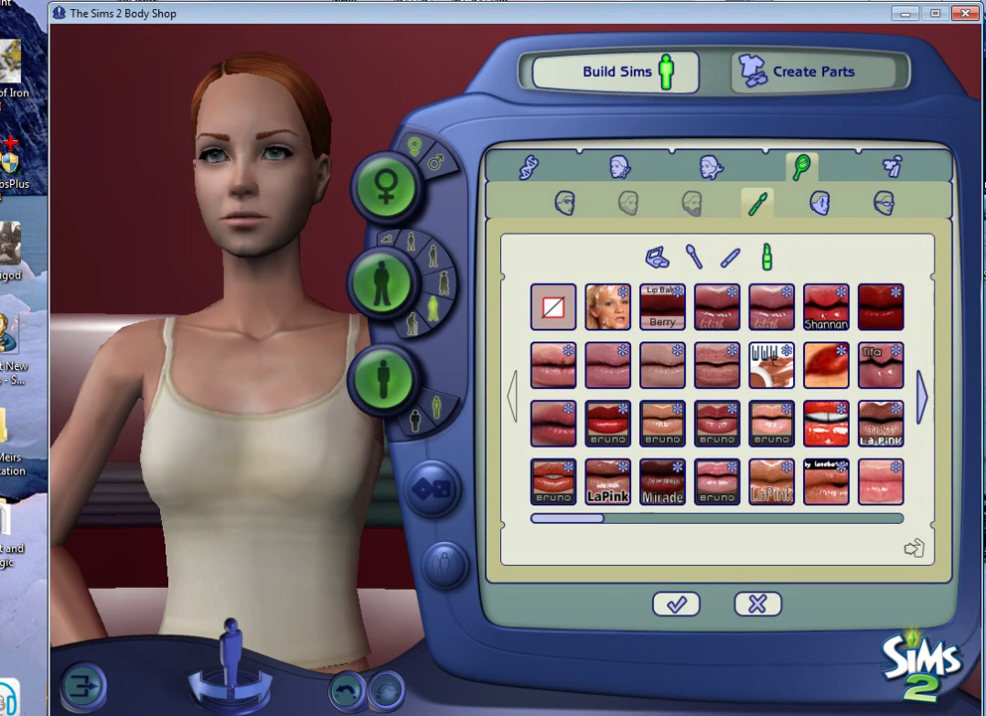
pyautogui.click(657, 258)
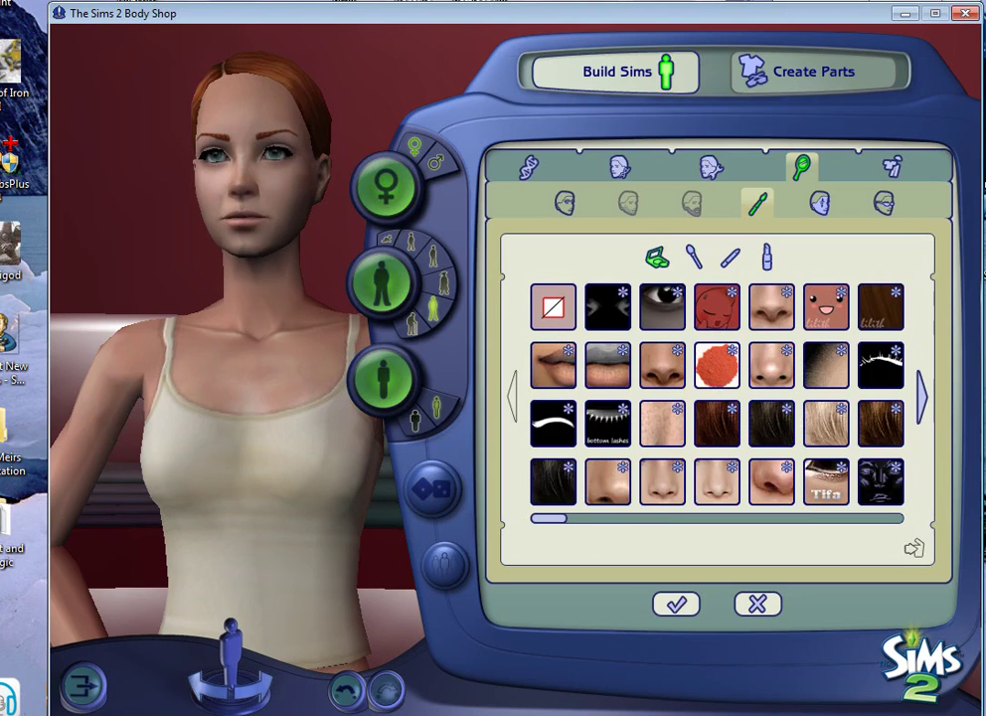
pyautogui.moveTo(179, 398); pyautogui.dragTo(319, 398)
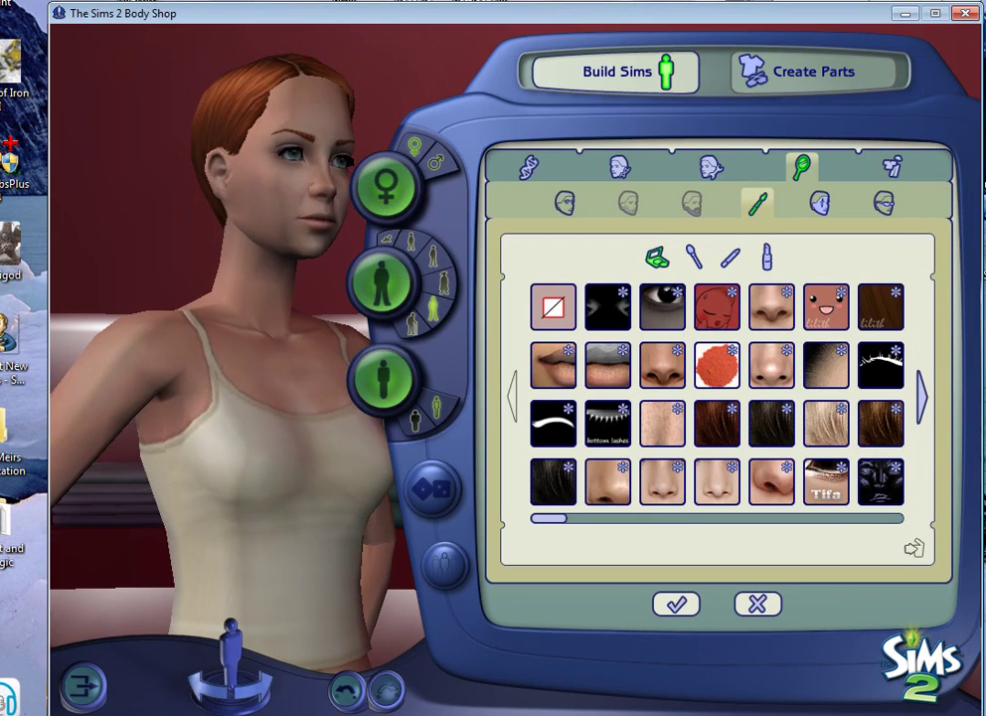
# Set the Sim's genetic hair colour to brown and undo the tried short hairstyle, keeping the hair pulled back
pyautogui.click(529, 167)
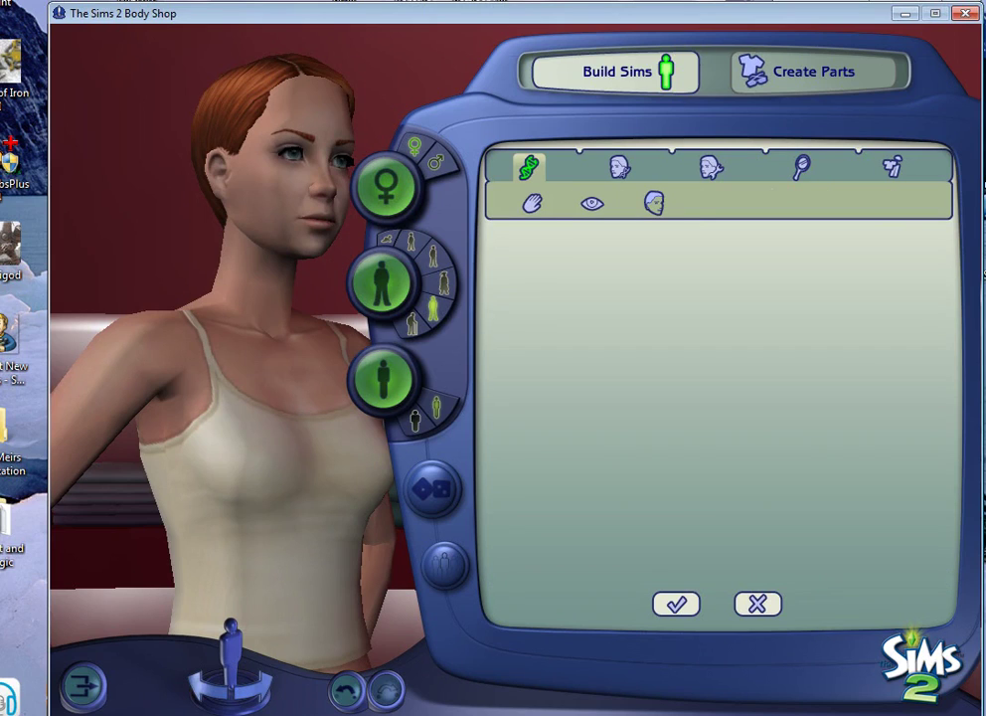
pyautogui.hotkey('alt', 'Tab')
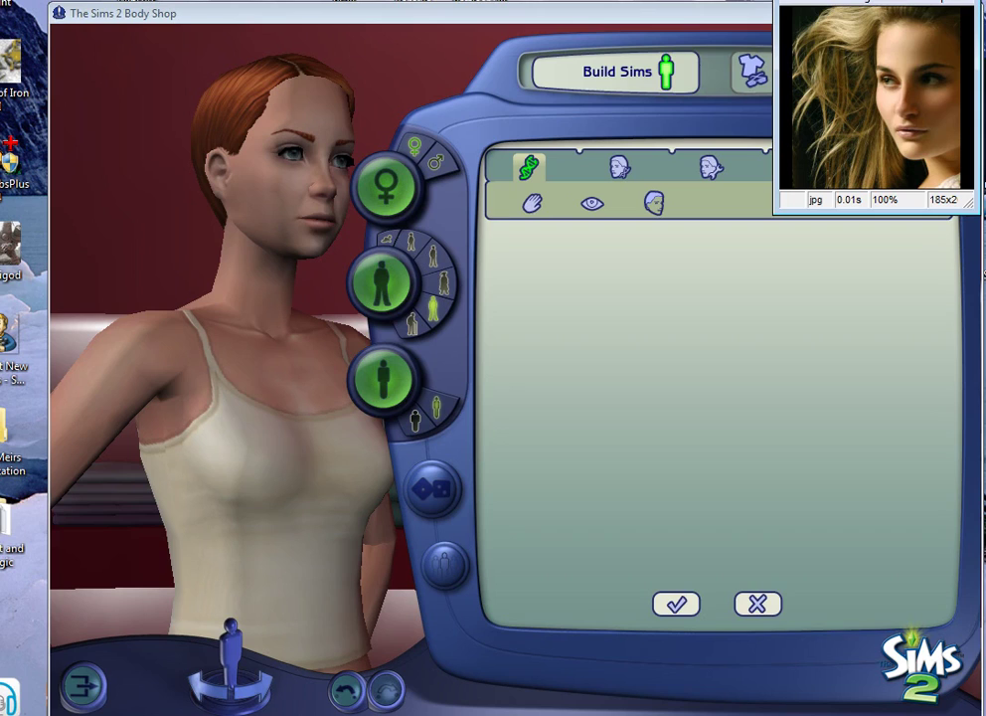
pyautogui.hotkey('alt', 'Tab')
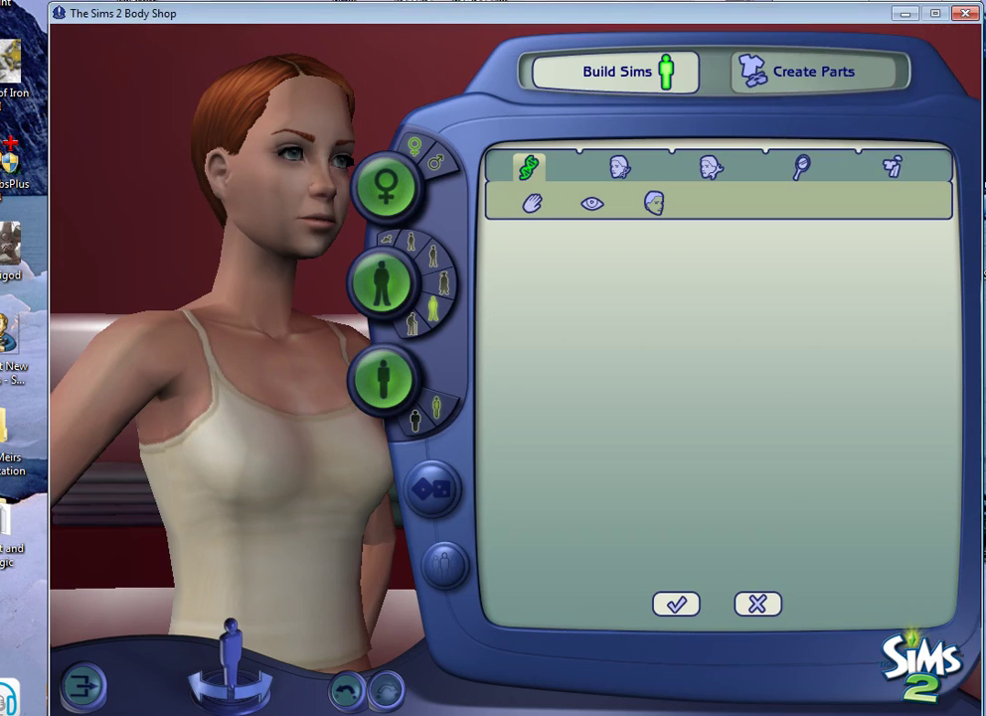
pyautogui.click(655, 203)
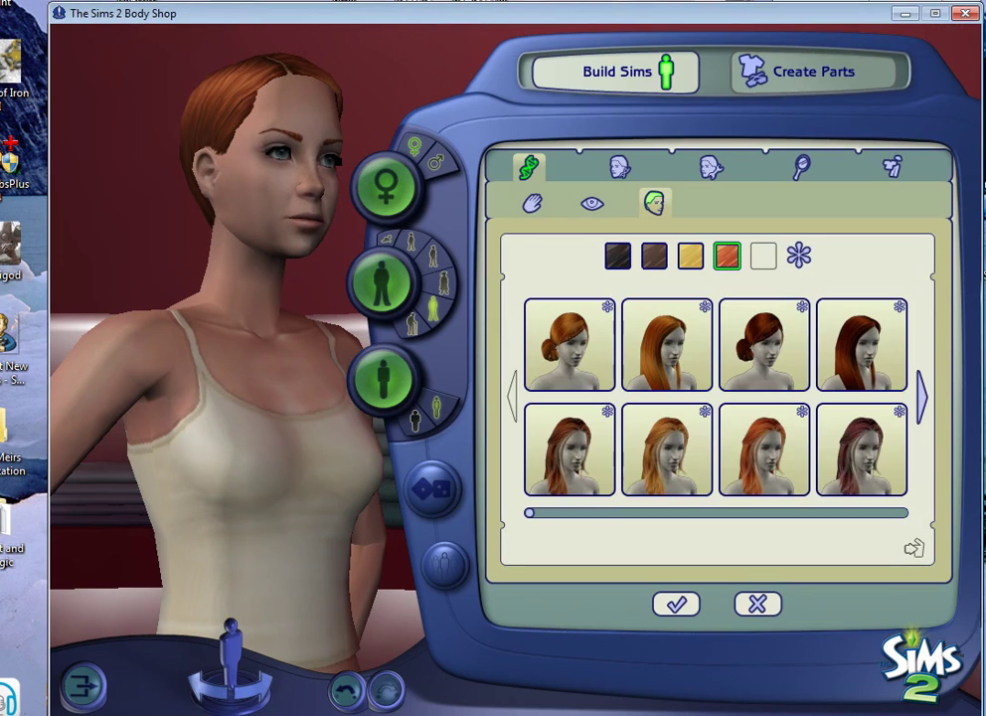
pyautogui.click(655, 256)
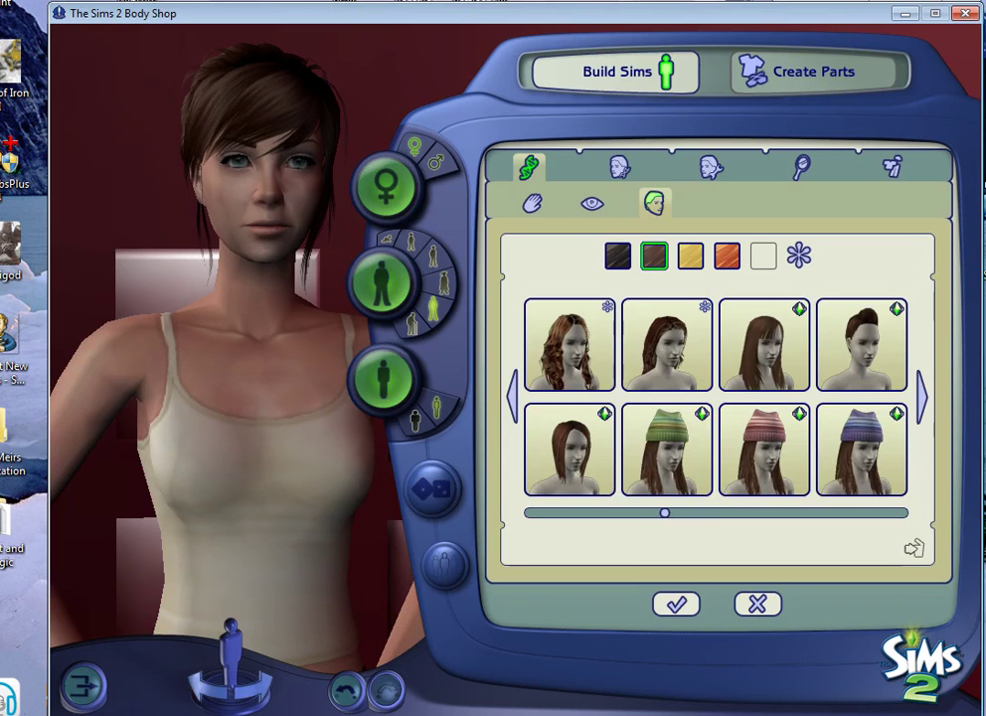
pyautogui.click(347, 691)
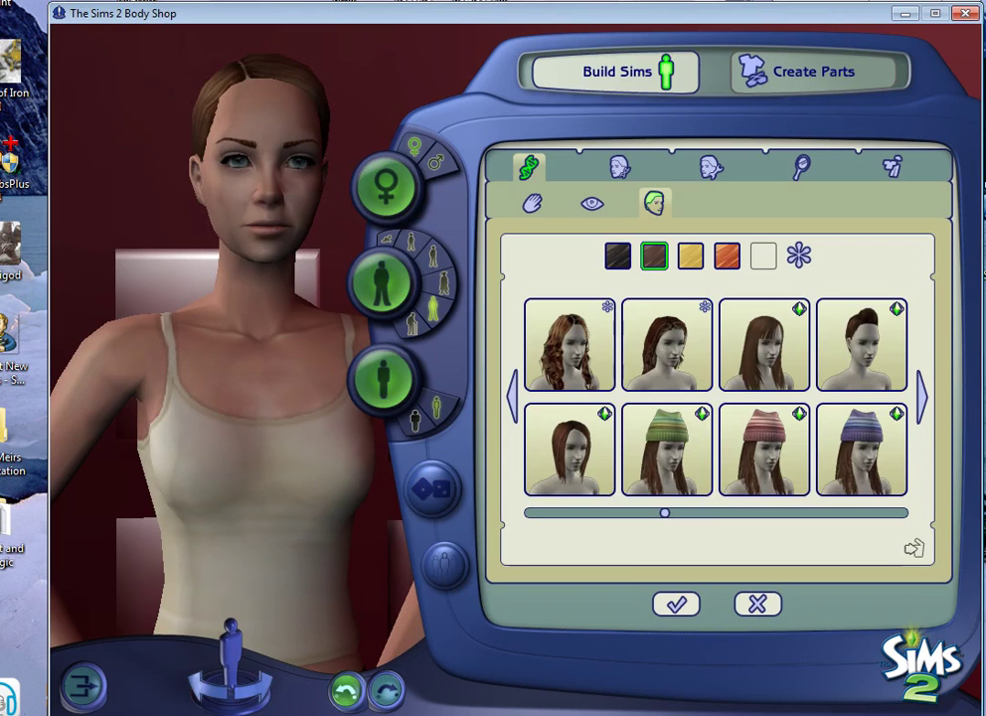
pyautogui.click(347, 691)
pyautogui.click(387, 691)
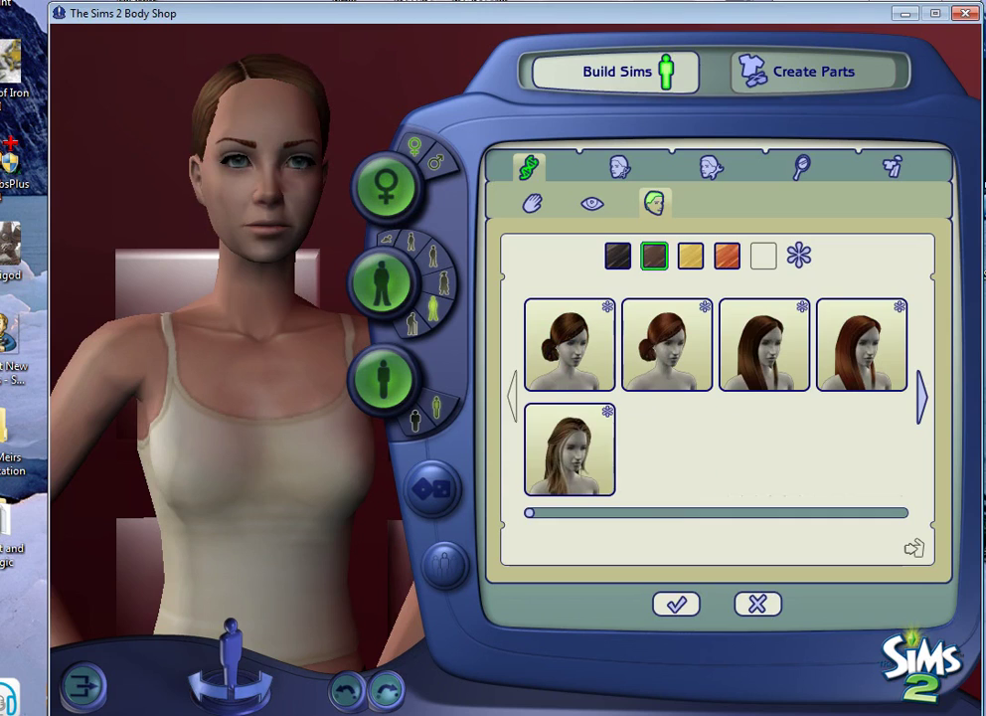
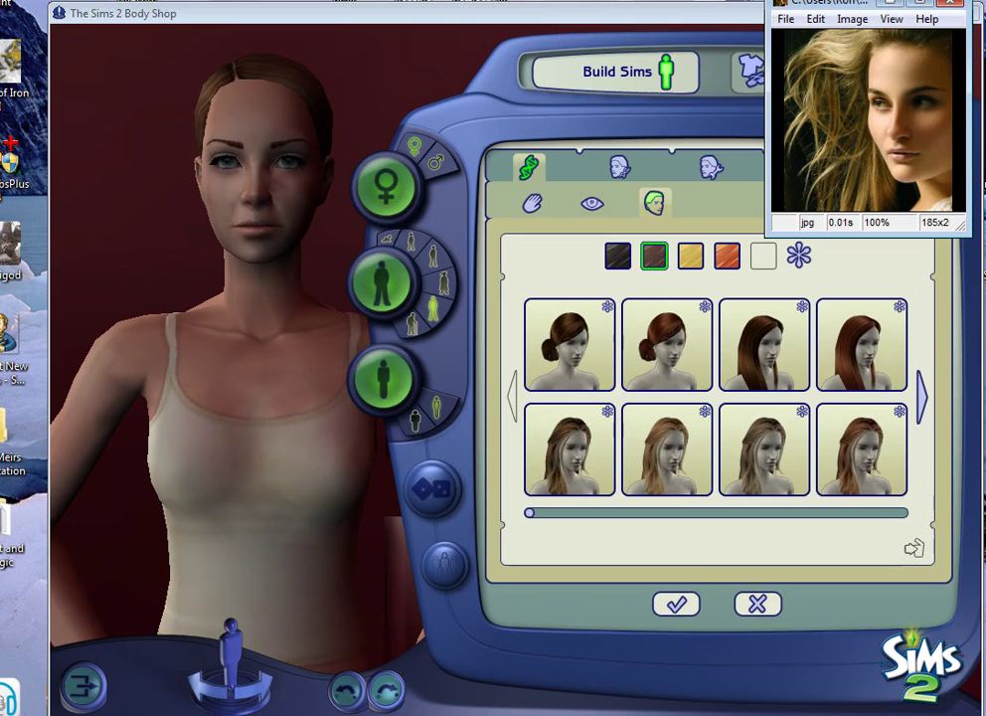
# Shift the jaw modifier slightly towards the pointed shape, using the reference photo beside the Sim for comparison
pyautogui.hotkey('alt', 'Tab')
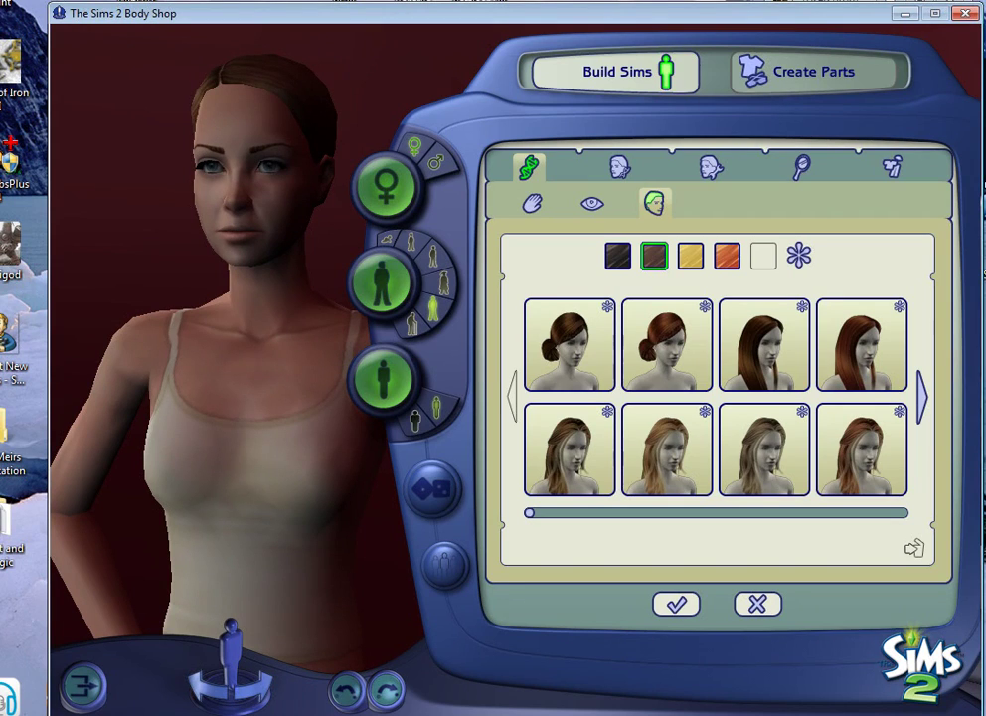
pyautogui.click(712, 167)
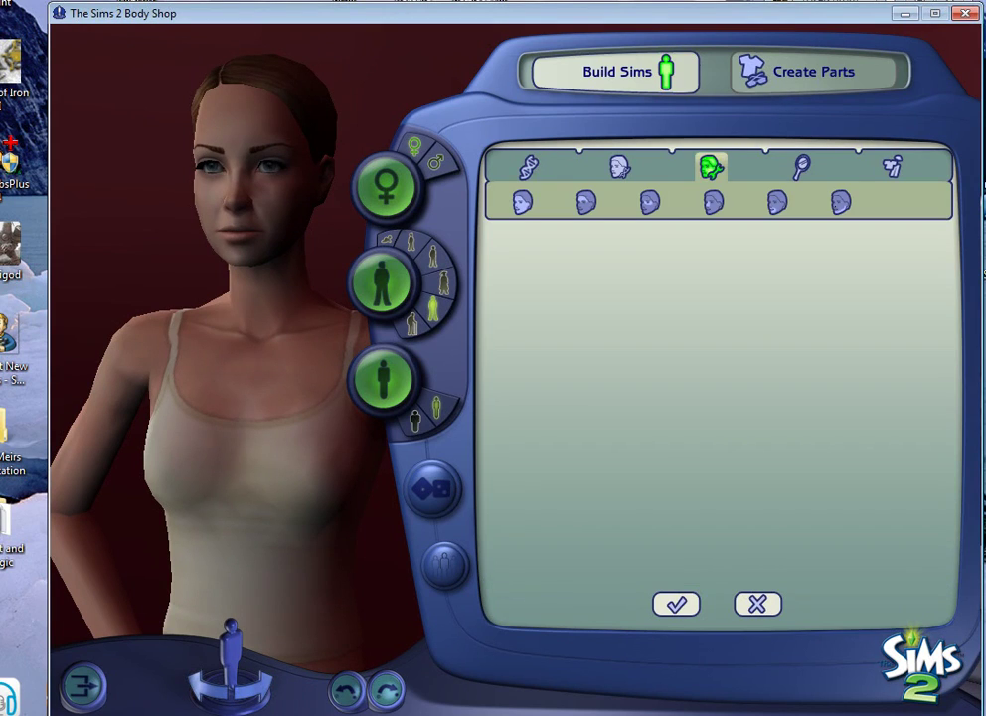
pyautogui.click(778, 201)
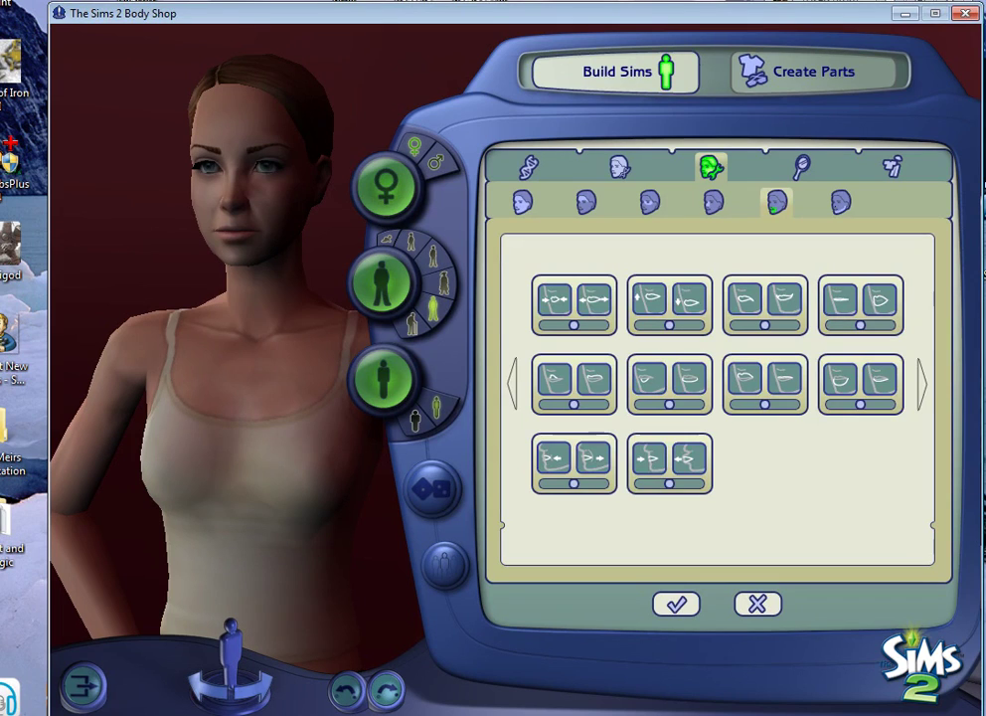
pyautogui.click(841, 202)
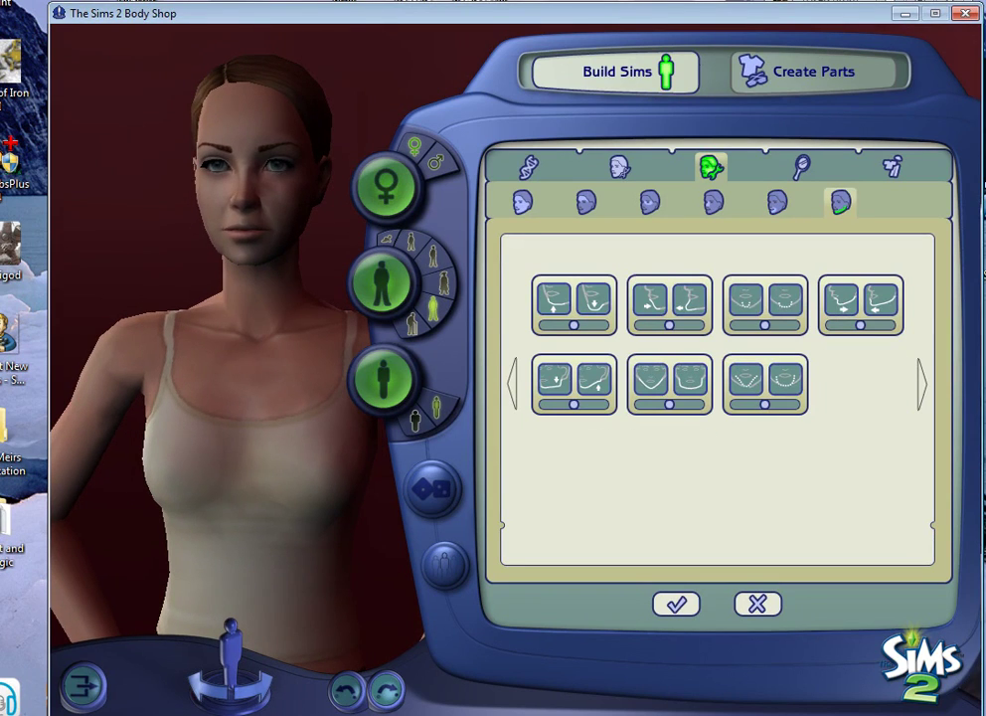
pyautogui.moveTo(979, 4); pyautogui.dragTo(3, 84)
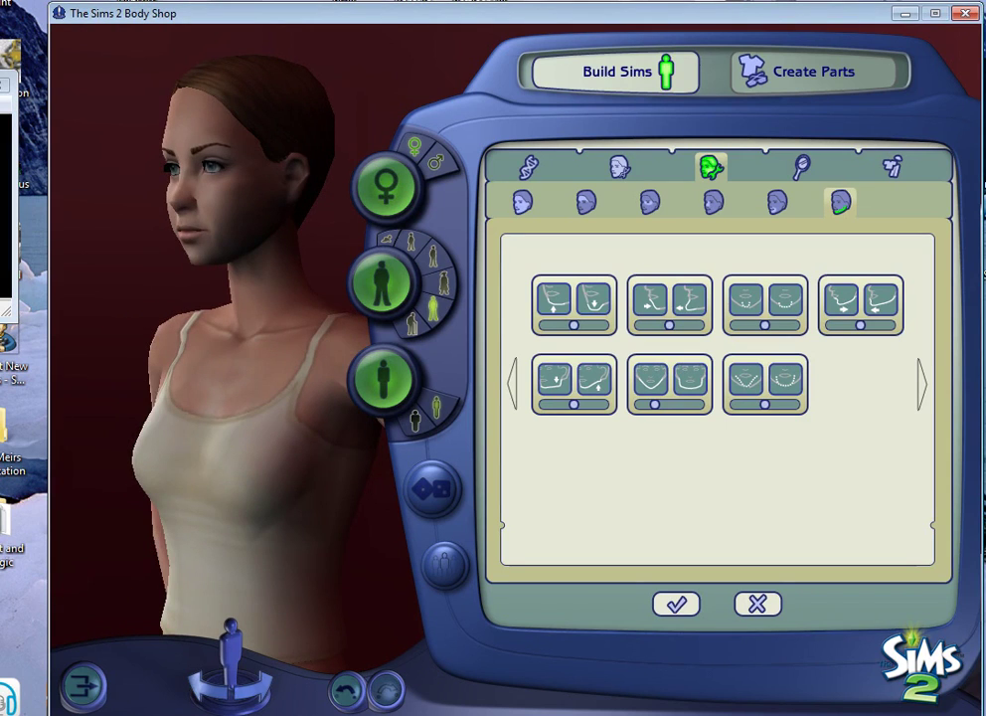
pyautogui.moveTo(0, 86); pyautogui.dragTo(0, 97)
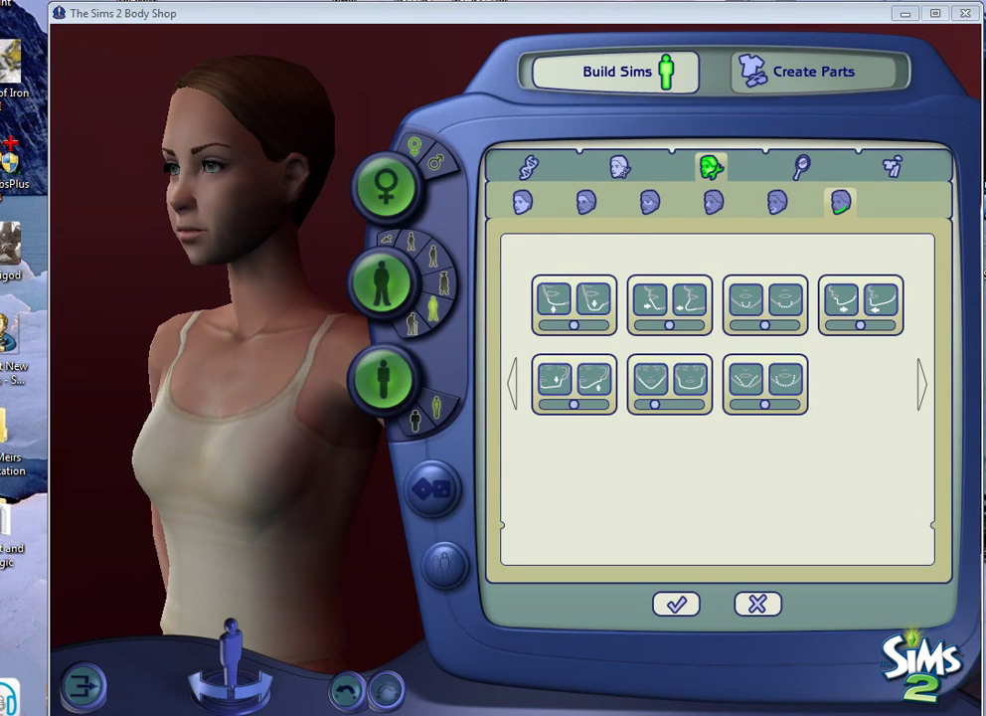
# Shift the chin profile modifier slightly towards the second of its two pictured shapes
pyautogui.moveTo(669, 325); pyautogui.dragTo(679, 326)
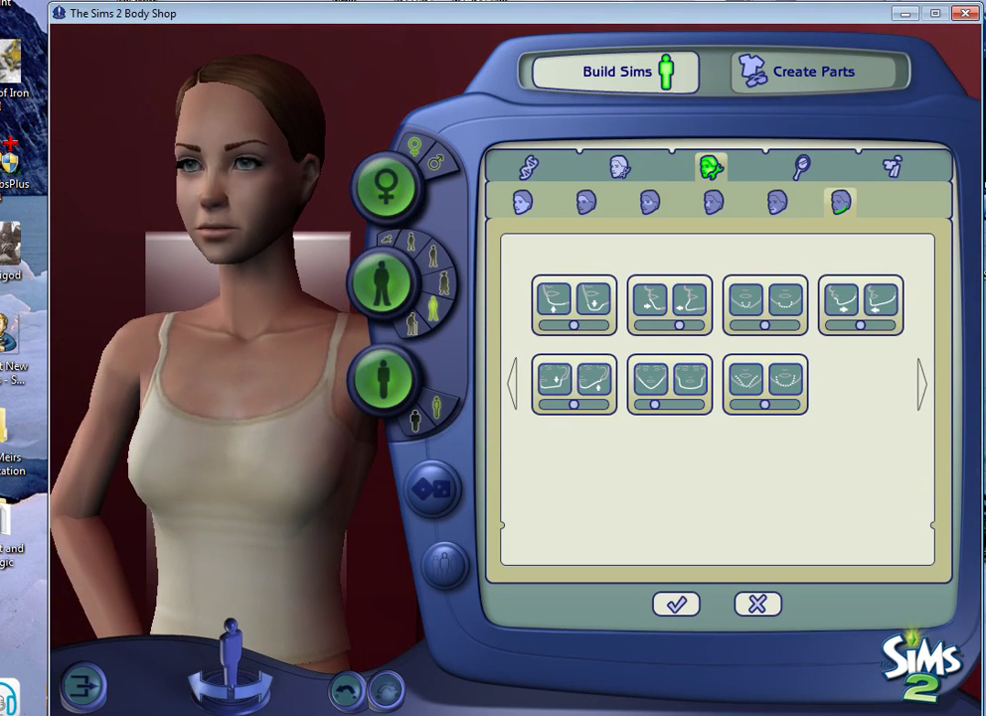
pyautogui.click(529, 167)
pyautogui.click(533, 203)
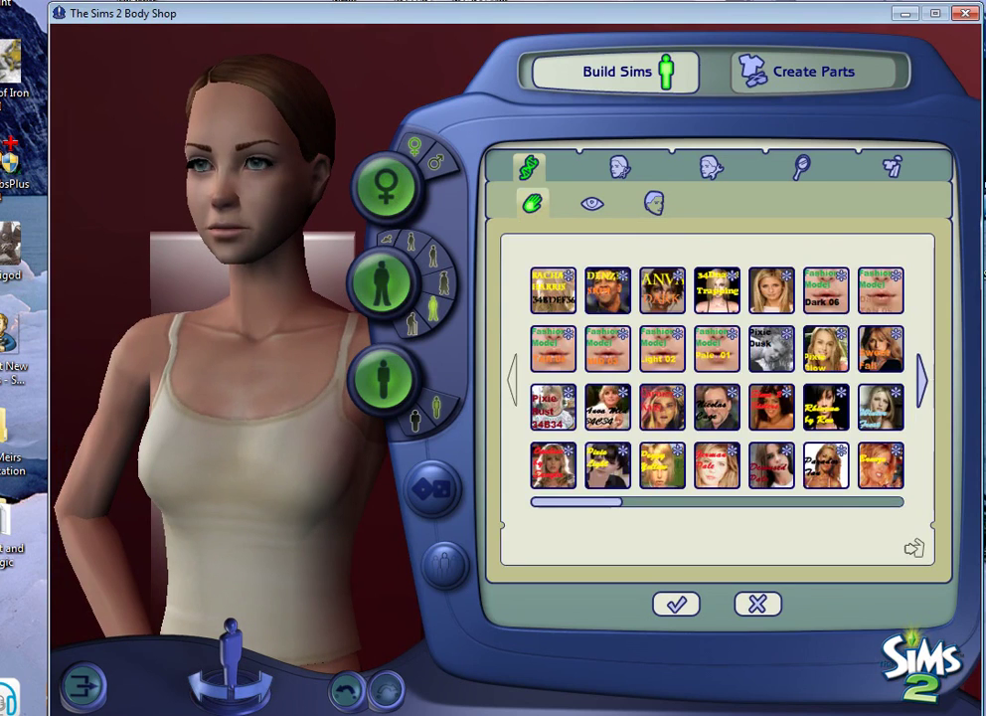
pyautogui.click(655, 203)
pyautogui.click(592, 203)
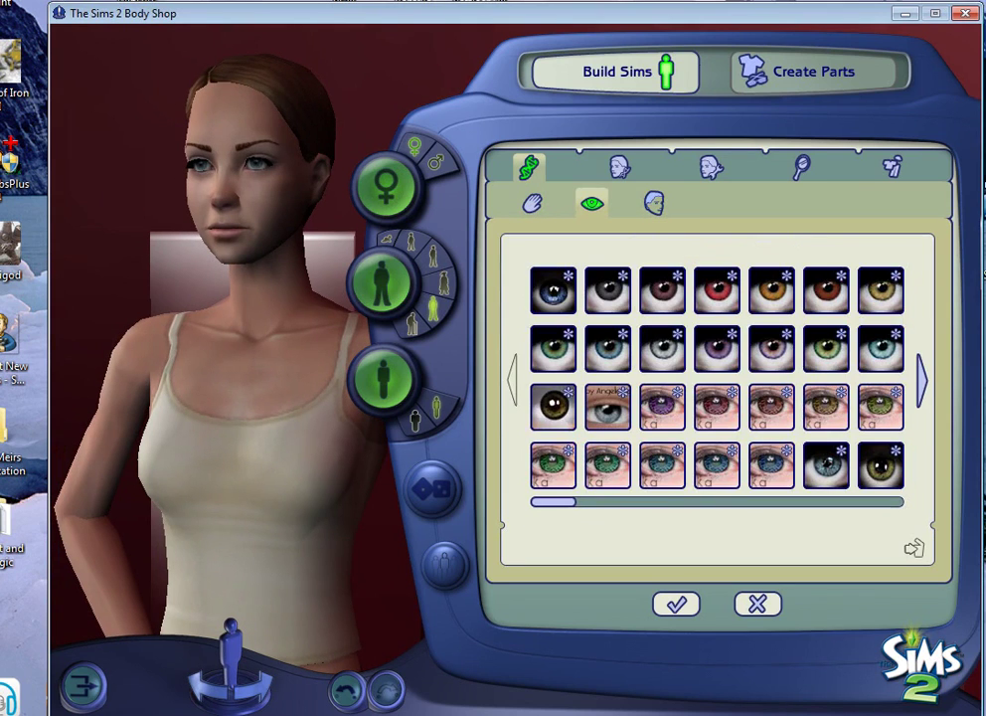
pyautogui.click(655, 202)
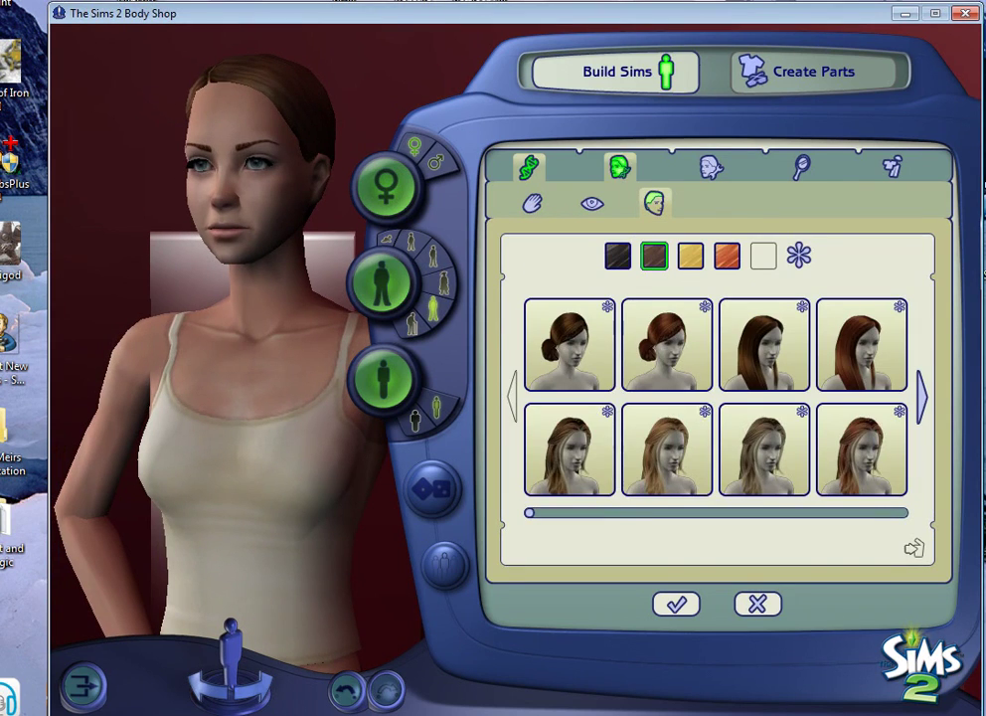
pyautogui.click(620, 167)
pyautogui.click(711, 167)
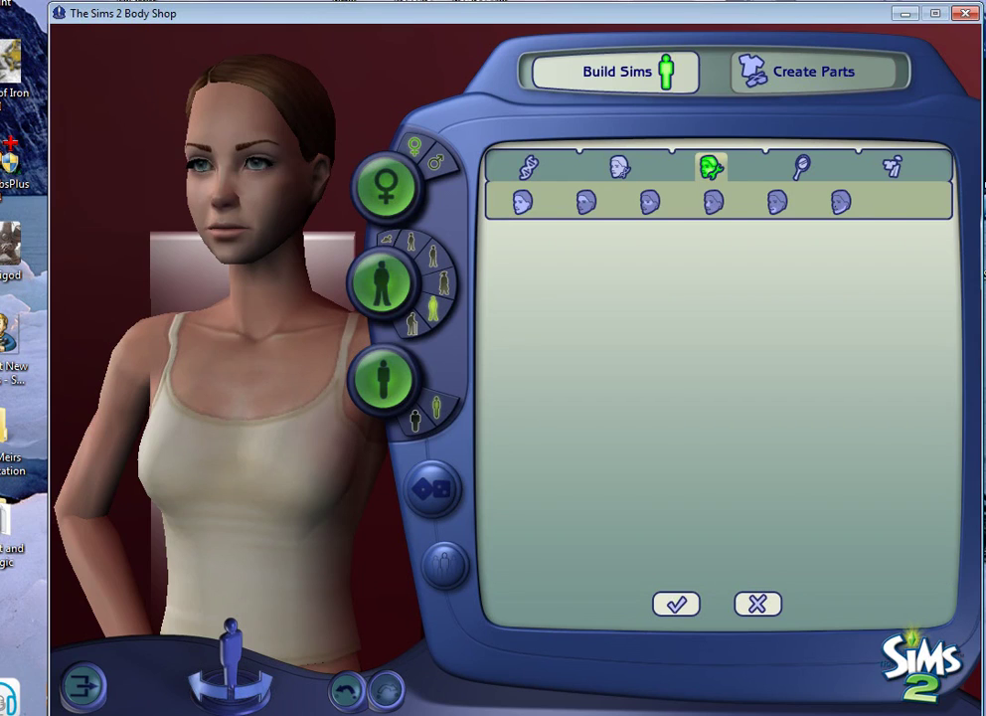
pyautogui.click(802, 167)
pyautogui.click(893, 167)
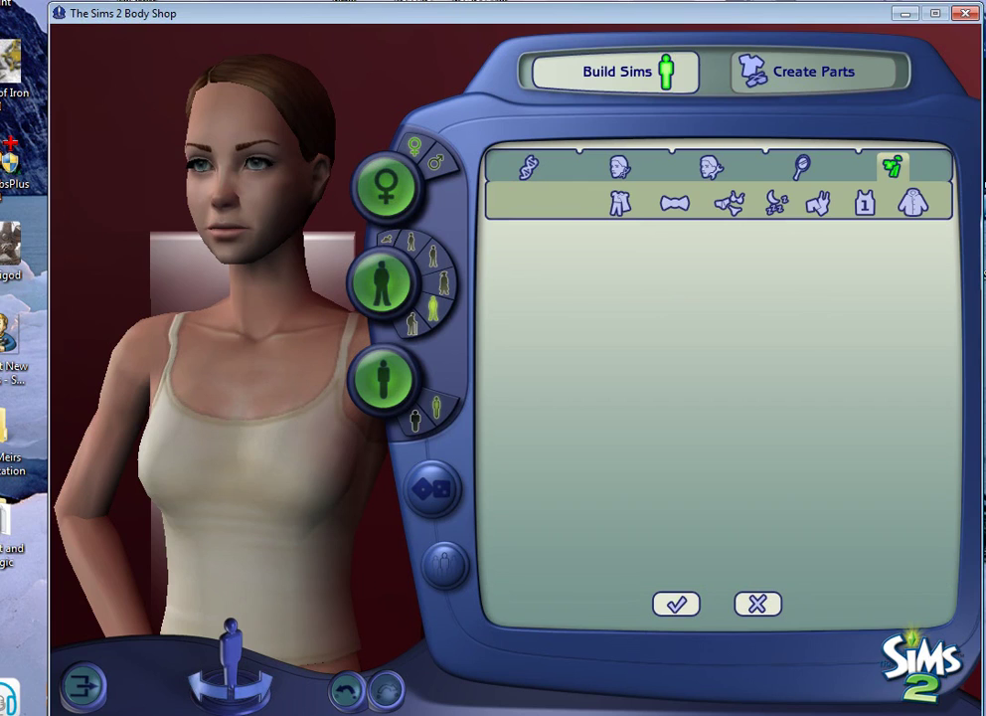
# Remove the Sim's eyebrows by setting the eyebrow style to none
pyautogui.click(800, 167)
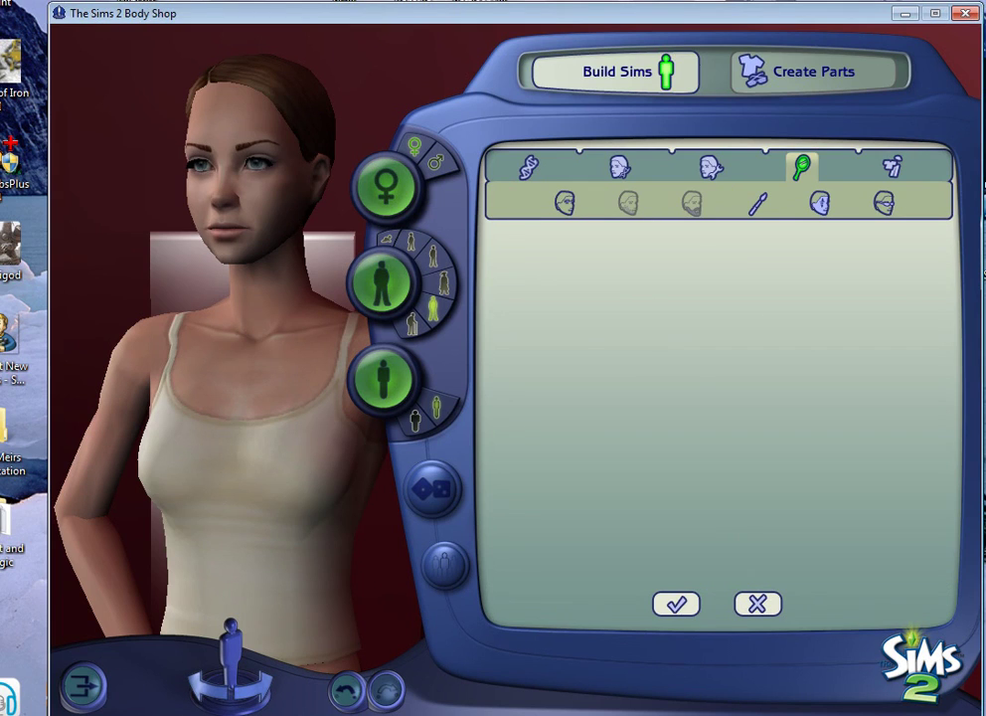
pyautogui.click(565, 203)
pyautogui.click(570, 345)
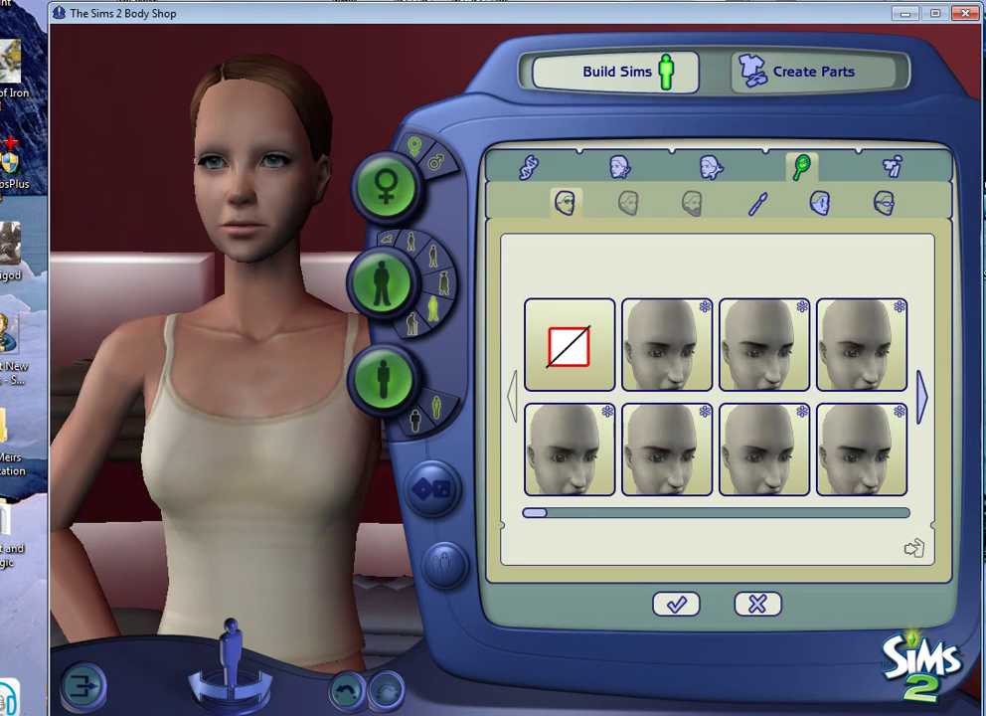
# Open the genetic eye colour choices for the Sim
pyautogui.click(711, 167)
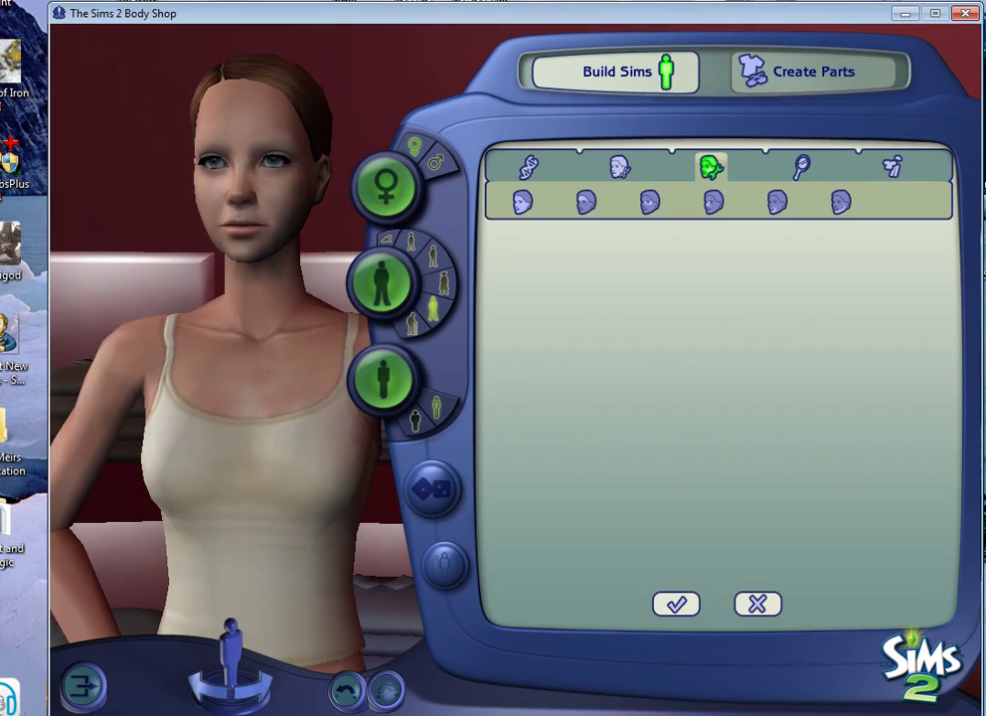
pyautogui.click(649, 203)
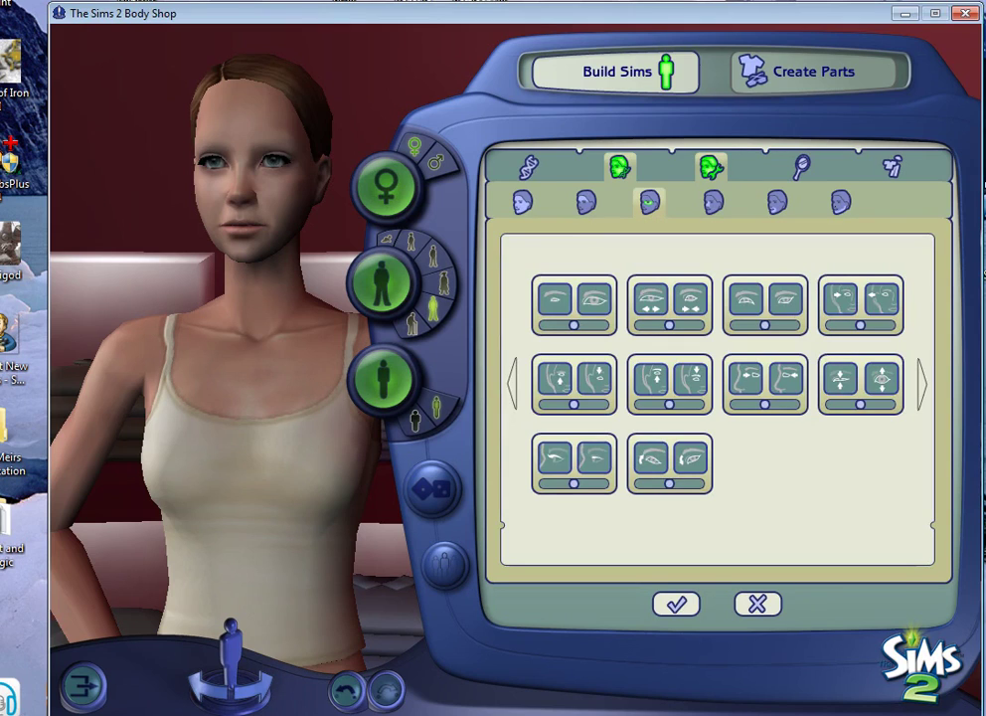
pyautogui.click(620, 166)
pyautogui.click(528, 166)
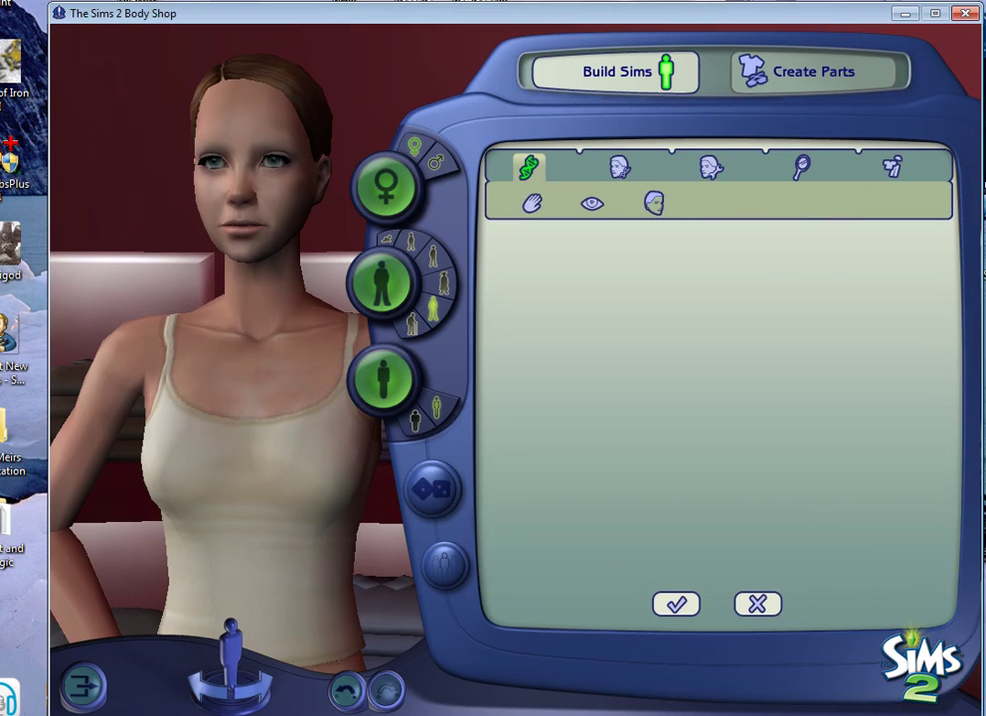
pyautogui.click(592, 202)
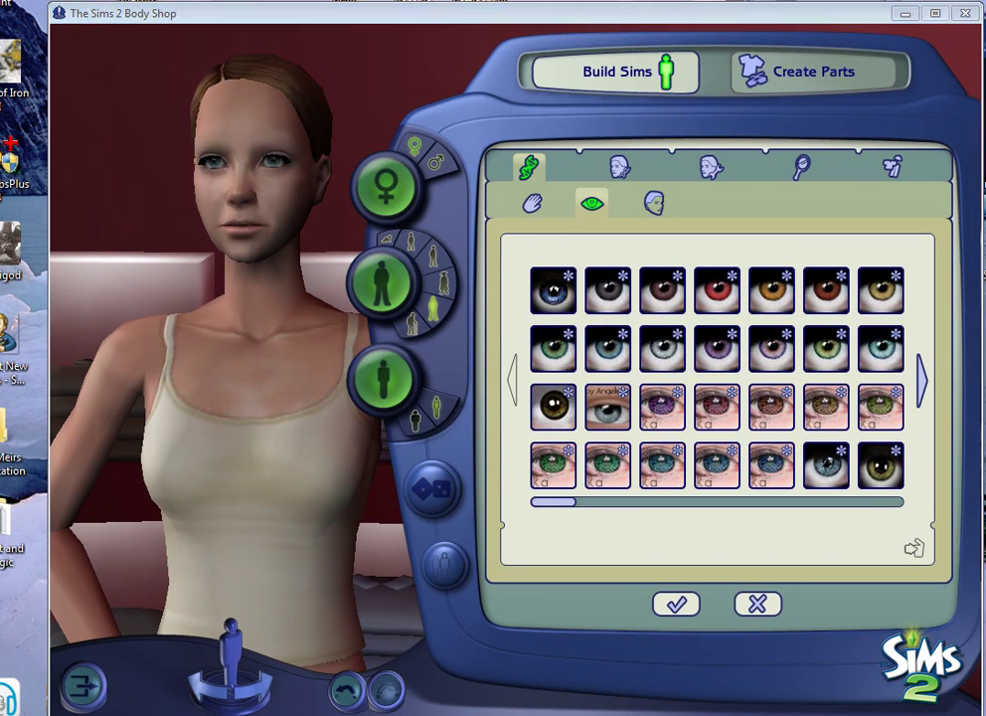
# Study the eyes in the reference photos, put away 05.jpg, 02.jpg and 03.jpg, and park 04.jpg beside the Body Shop window
pyautogui.hotkey('alt', 'Tab')
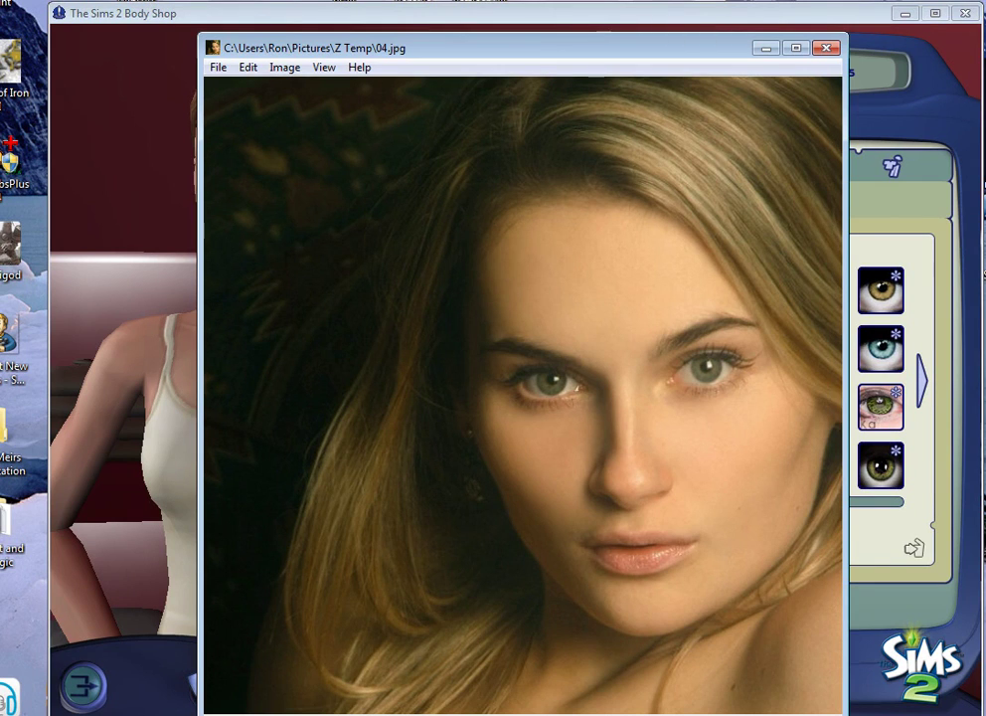
pyautogui.hotkey('alt', 'Tab')
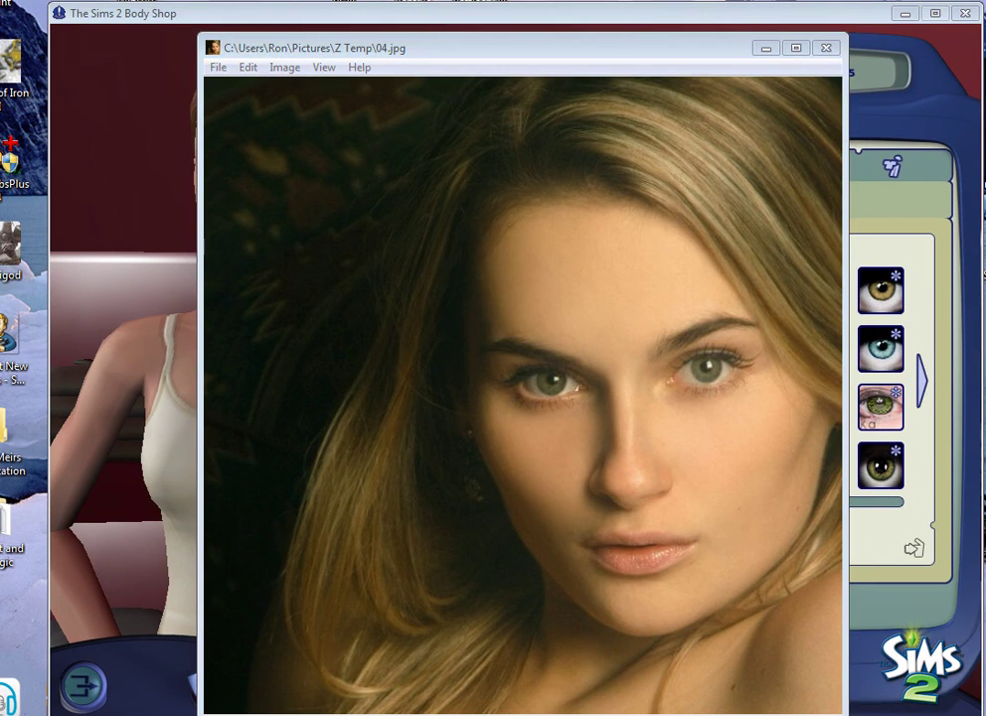
pyautogui.hotkey('alt', 'Tab')
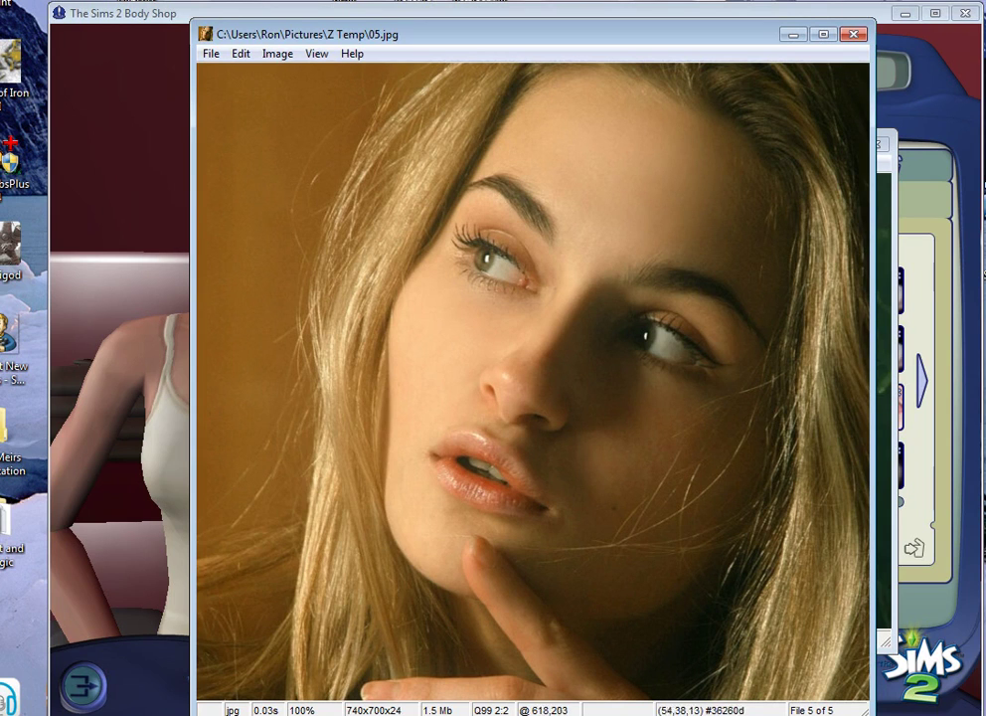
pyautogui.press('Escape')
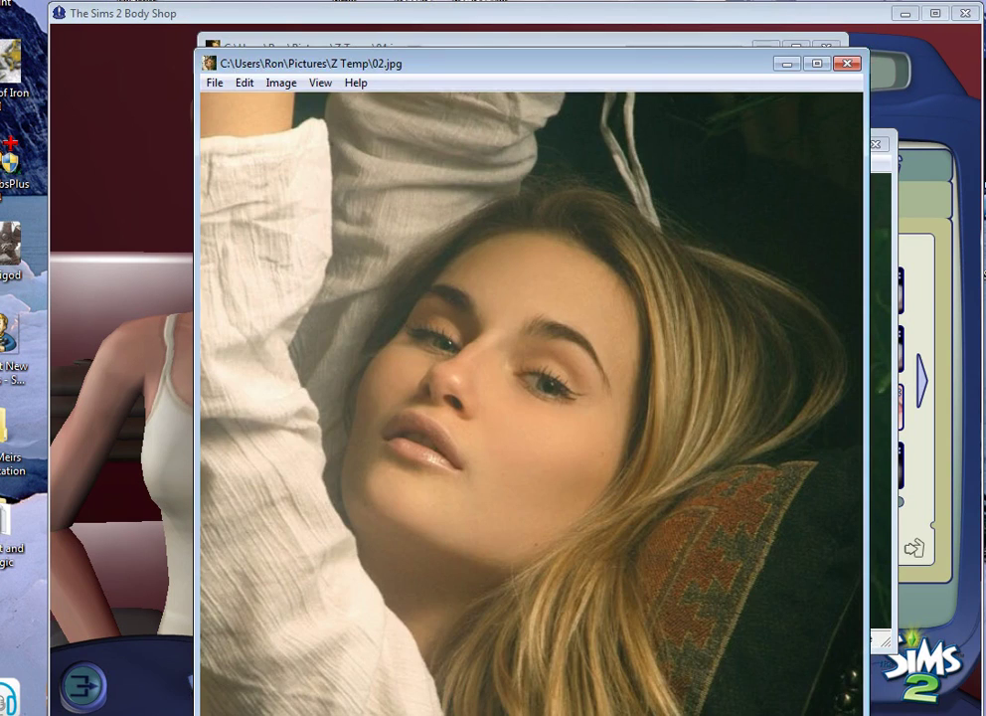
pyautogui.press('Escape')
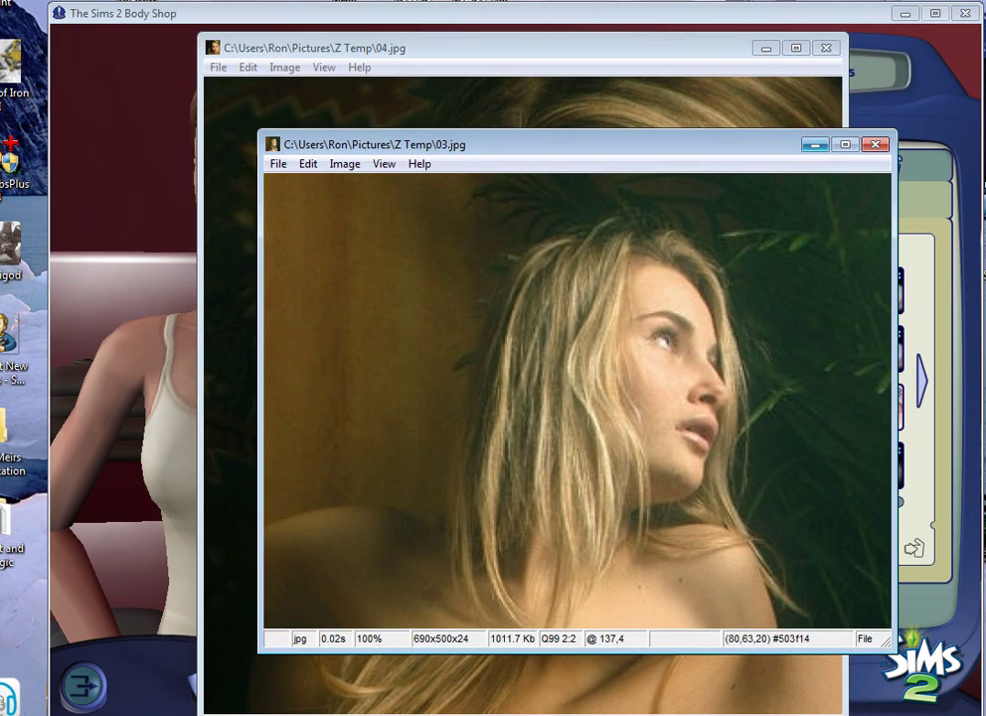
pyautogui.press('Escape')
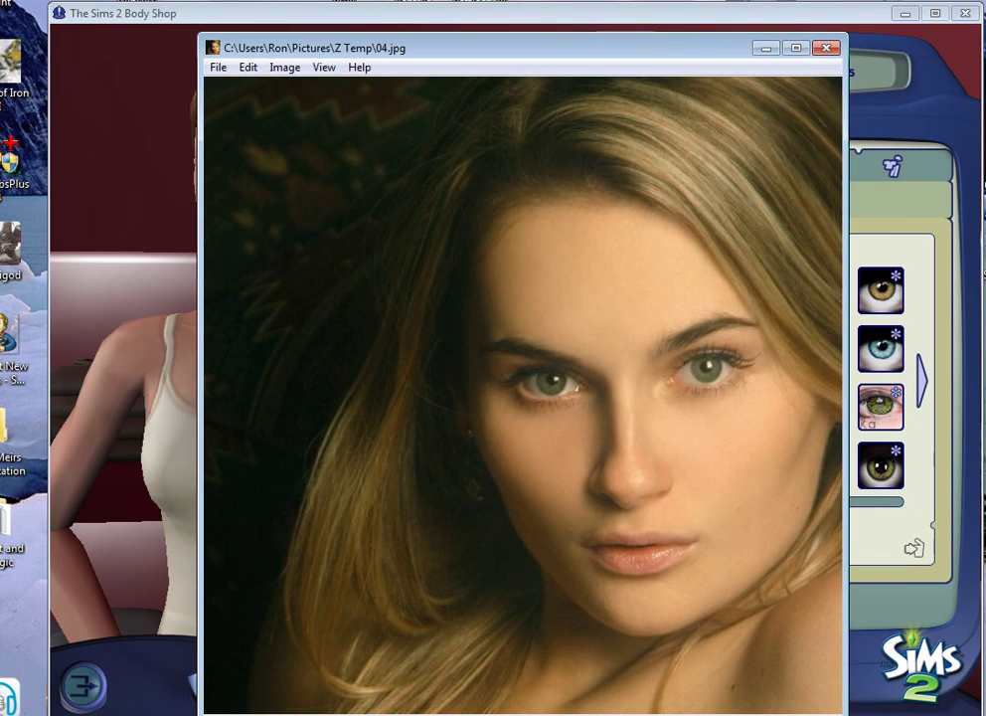
pyautogui.press('Escape')
pyautogui.press('Escape')
pyautogui.moveTo(0, 32); pyautogui.dragTo(15, 0)
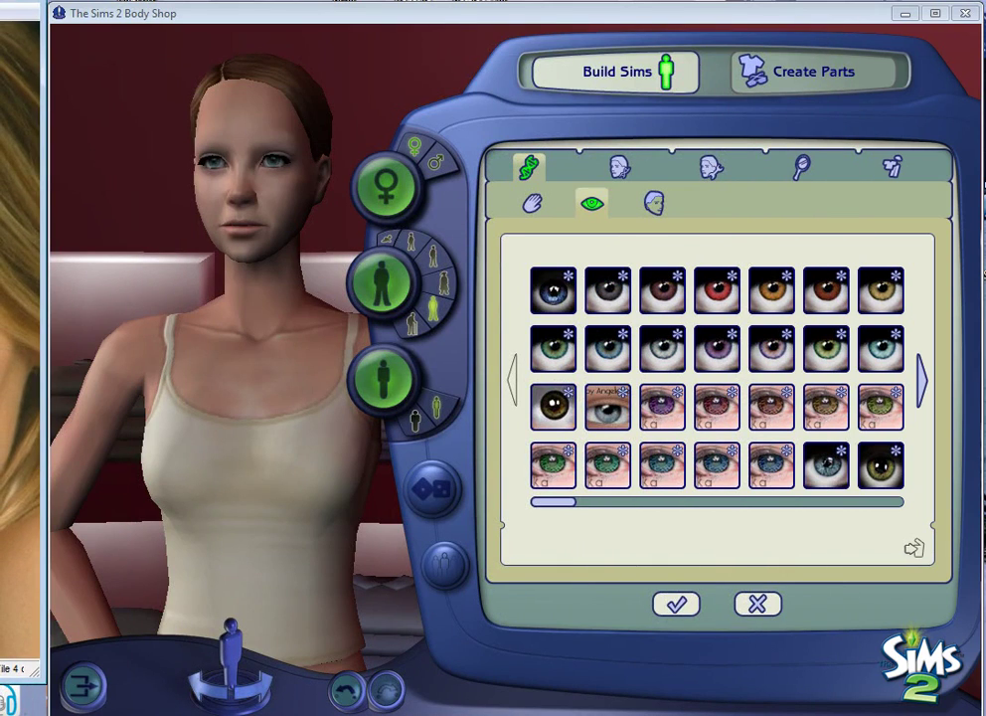
# Try the muted green custom eye colour on the Sim and inspect it in a close-up of the face
pyautogui.click(553, 349)
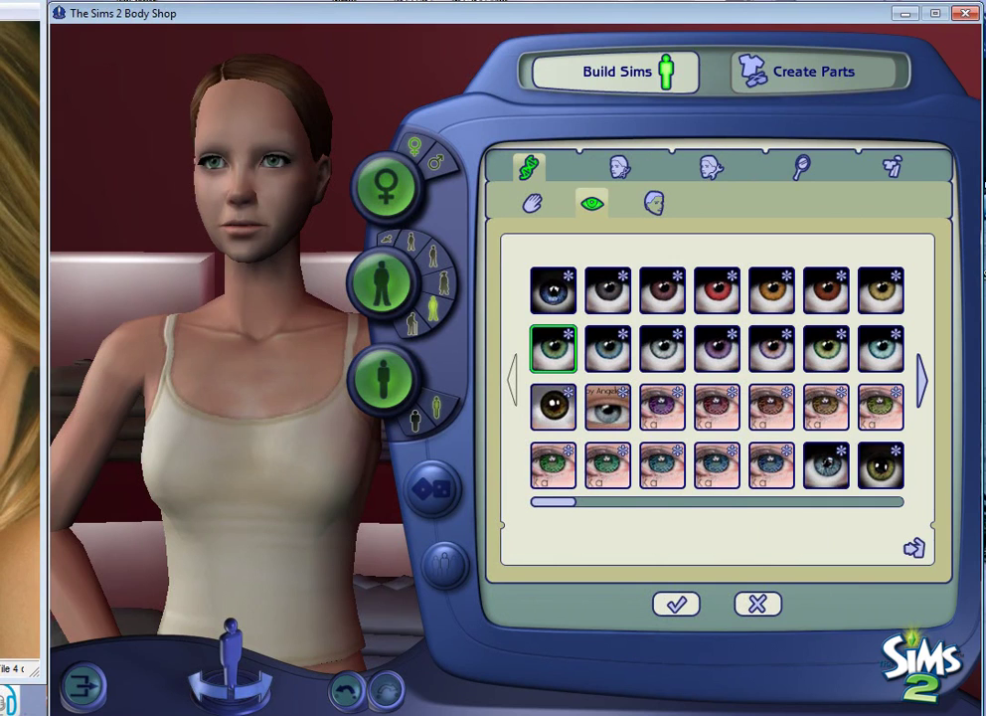
pyautogui.scroll(-1, 228, 348)
pyautogui.scroll(1, 229, 348)
pyautogui.moveTo(229, 348); pyautogui.dragTo(199, 239)
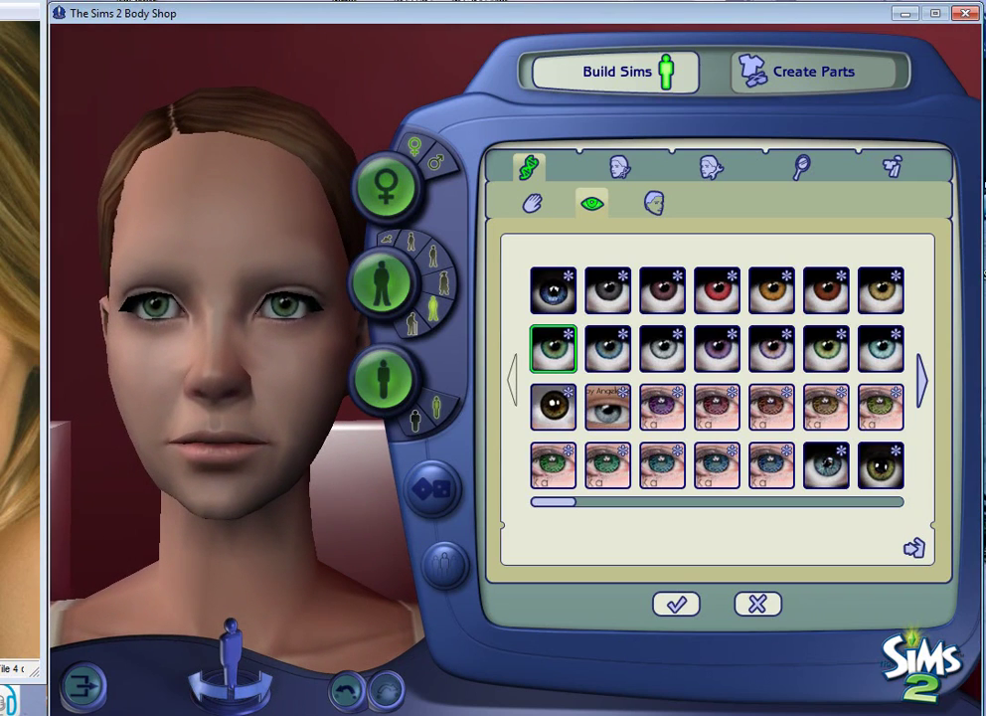
# Try the patterned green eyes and compare the muted green with the light green custom eye colour
pyautogui.click(553, 465)
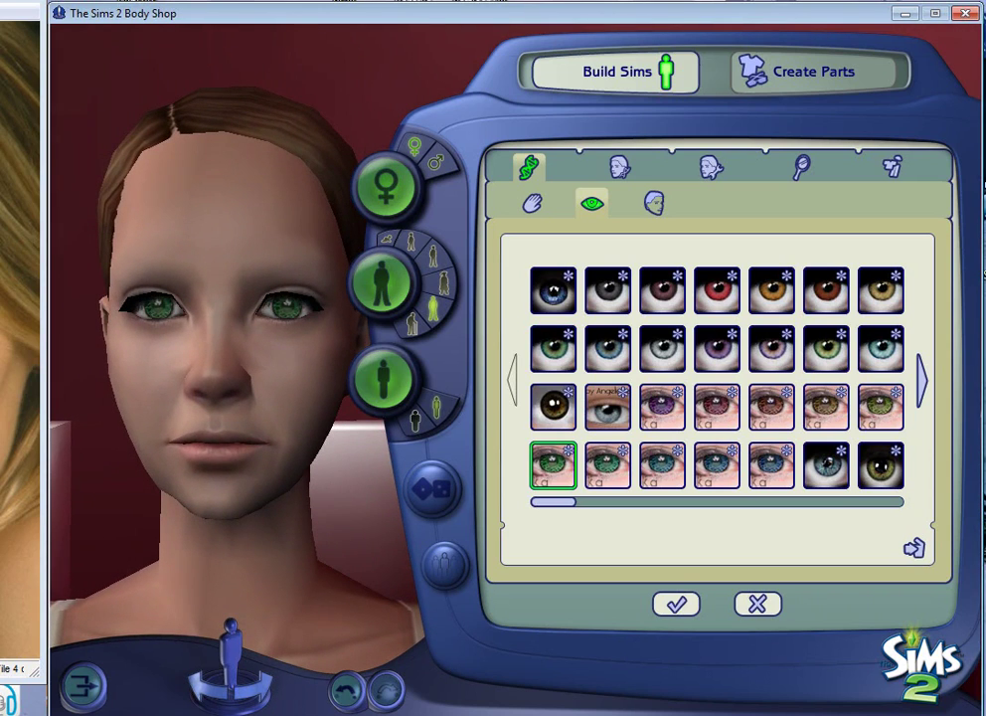
pyautogui.click(608, 465)
pyautogui.click(881, 407)
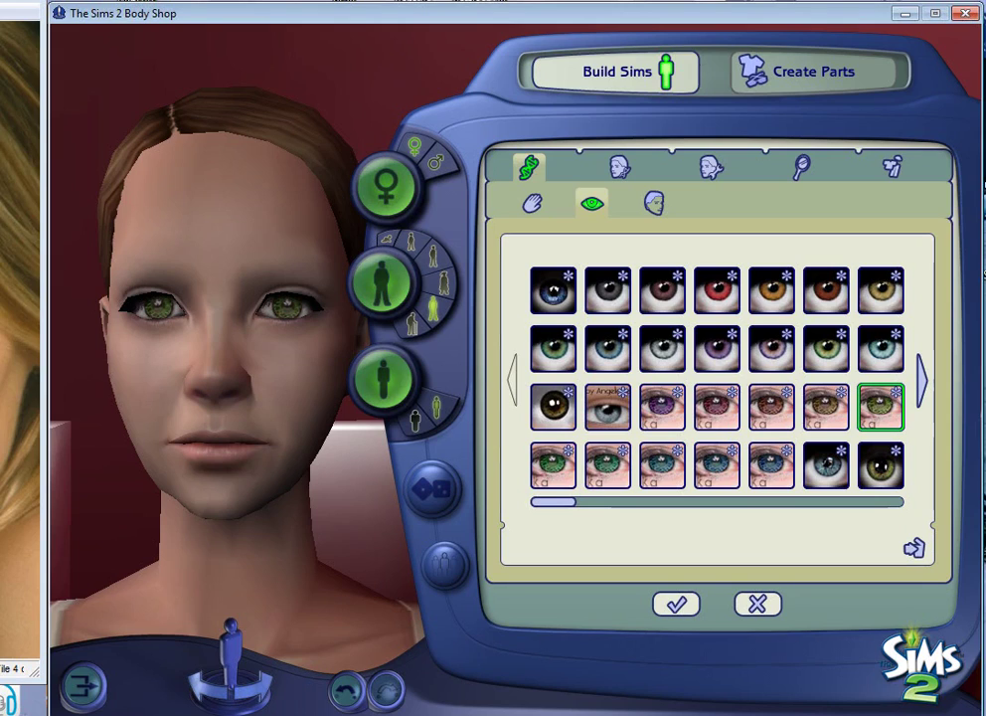
pyautogui.click(826, 348)
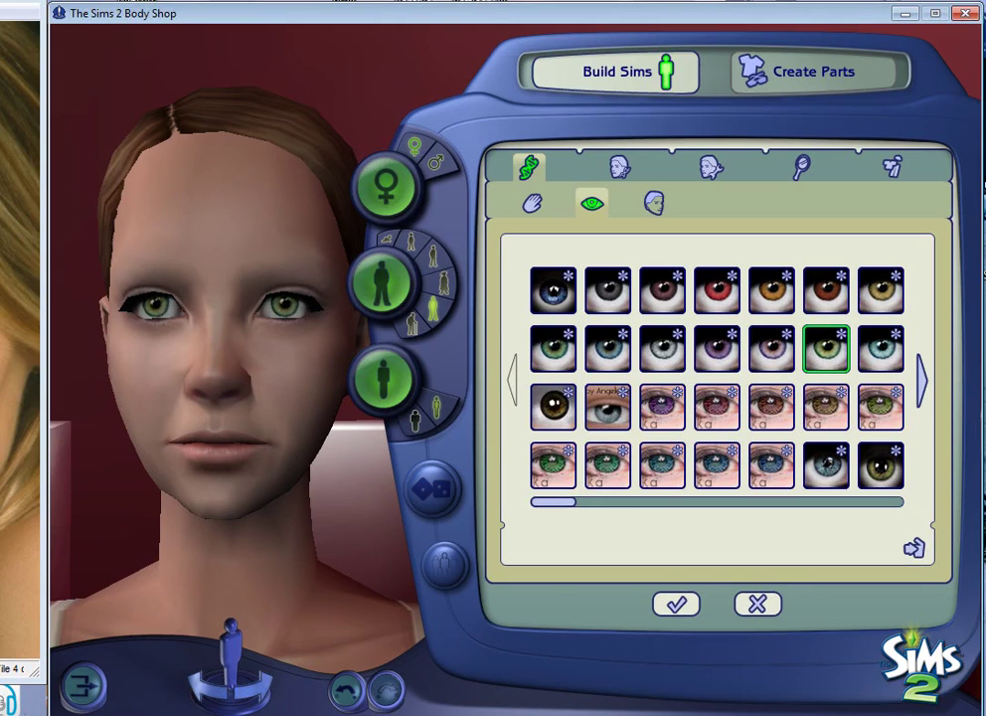
pyautogui.click(554, 349)
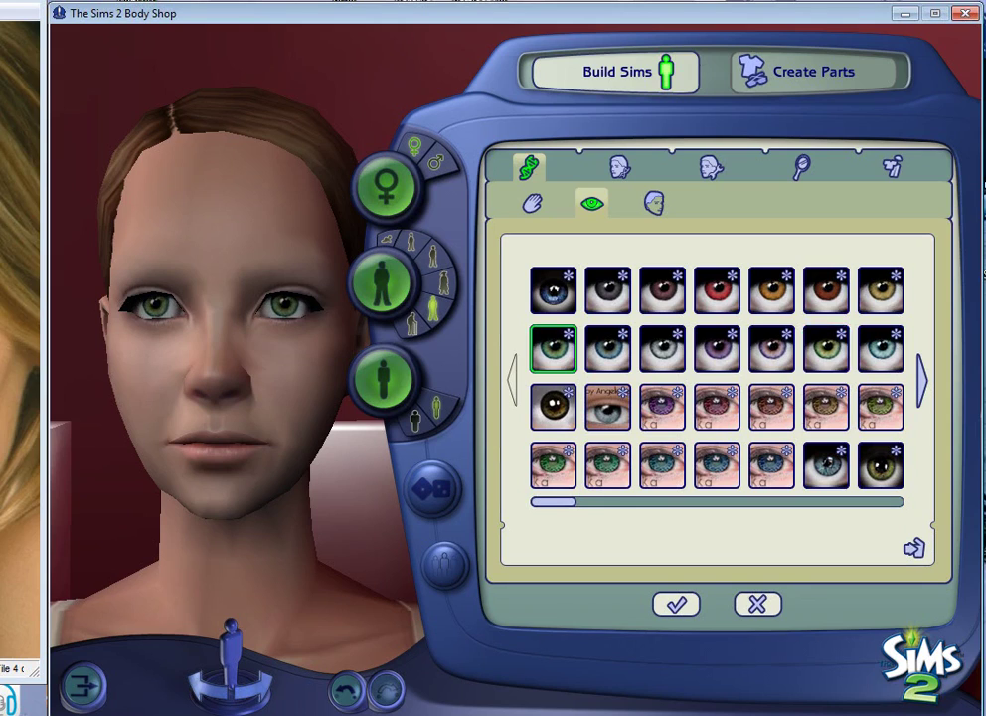
pyautogui.click(827, 349)
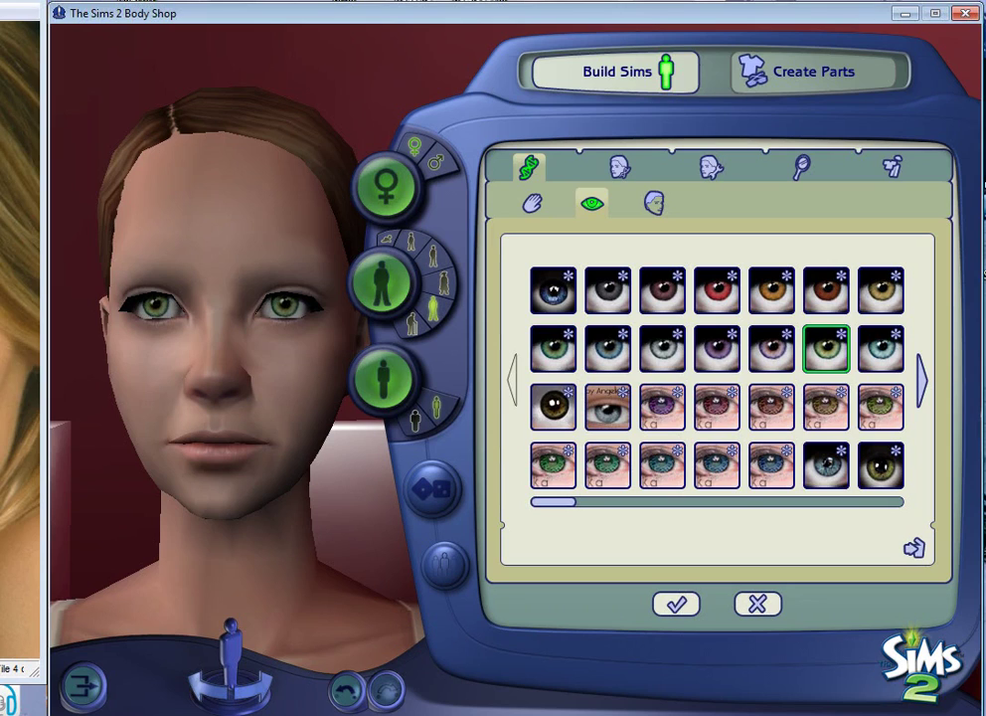
# Try the yellow-green eyes from the second page, and the muted green and patterned olive-green eyes from the first
pyautogui.click(923, 381)
pyautogui.click(663, 290)
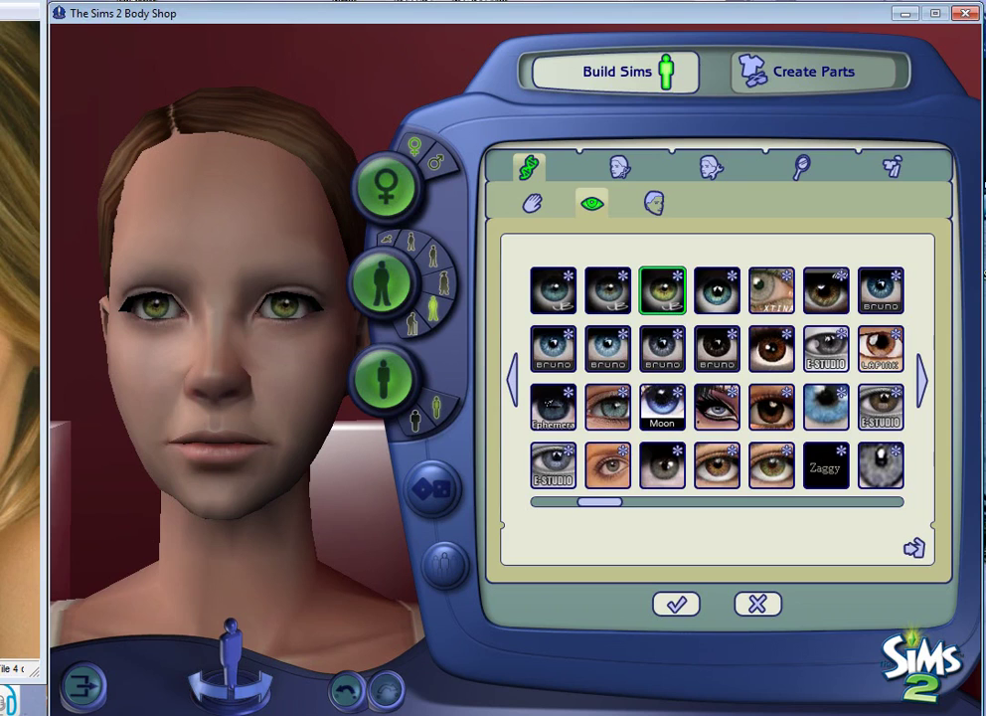
pyautogui.click(512, 380)
pyautogui.click(554, 349)
pyautogui.click(881, 408)
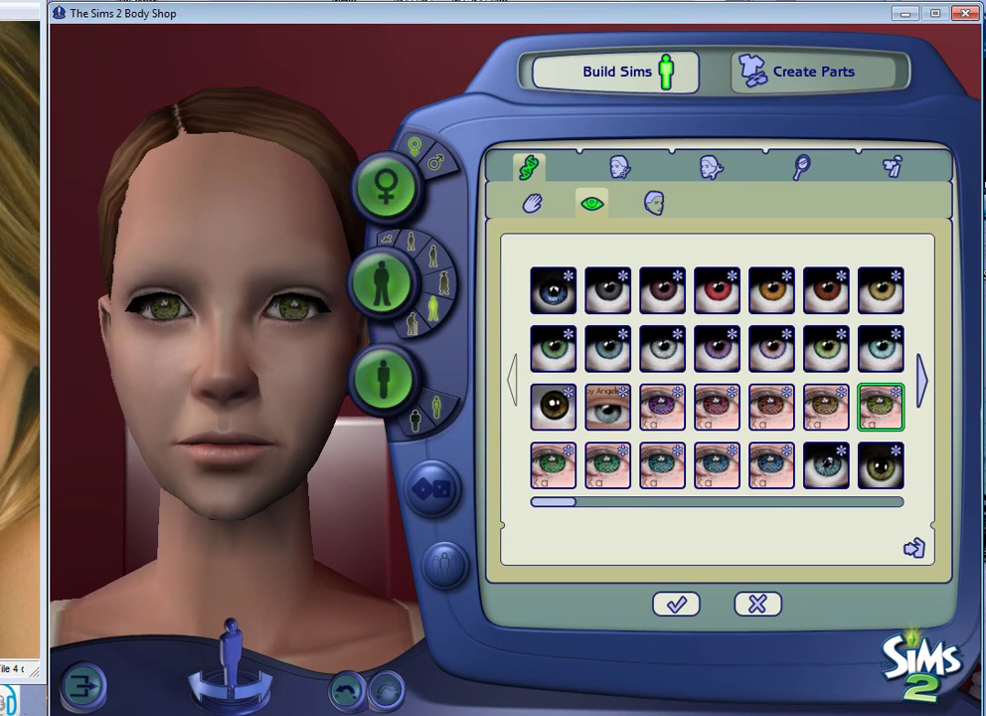
# Compare the built-in brown, light blue, dark blue and grey eye colours, and set the Sim's eyes to the built-in green
pyautogui.scroll(-8, 716, 378)
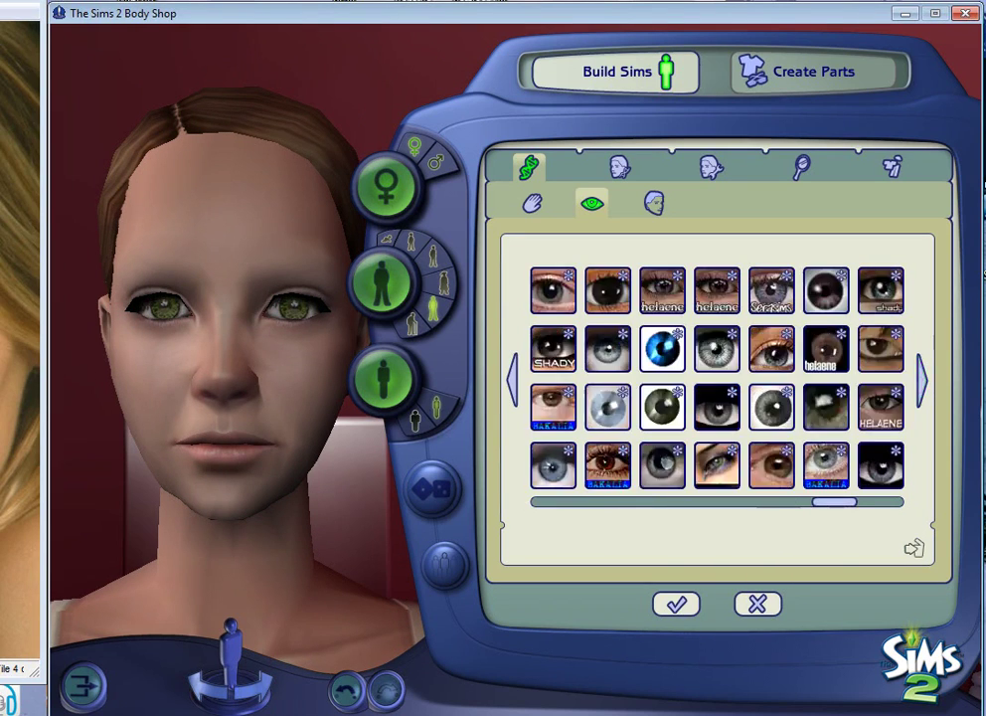
pyautogui.click(717, 349)
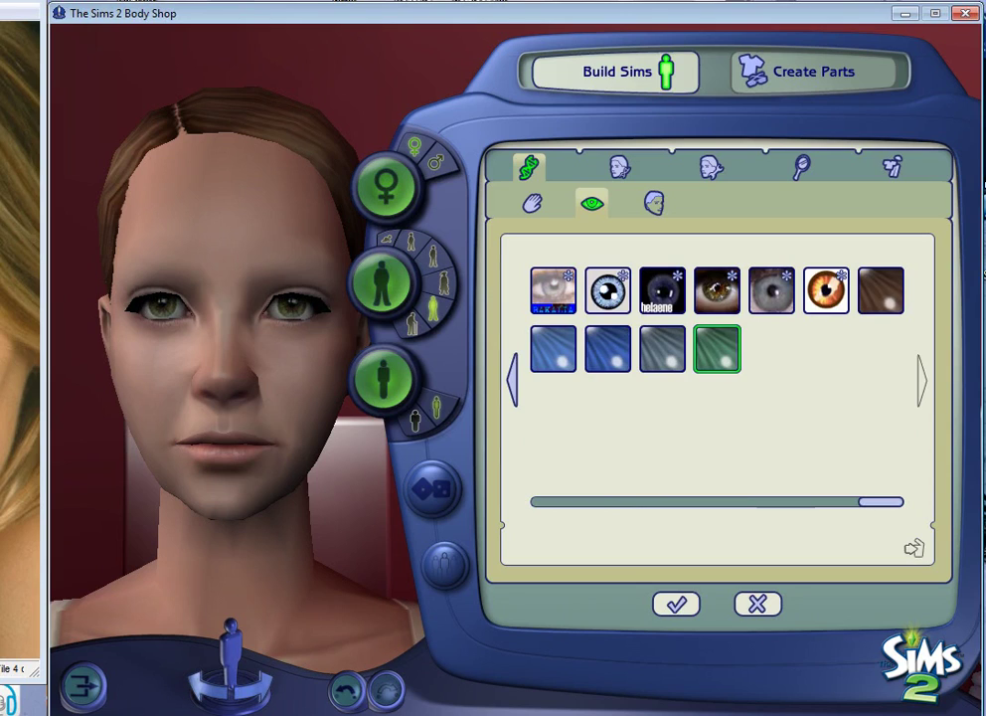
pyautogui.click(663, 349)
pyautogui.click(608, 349)
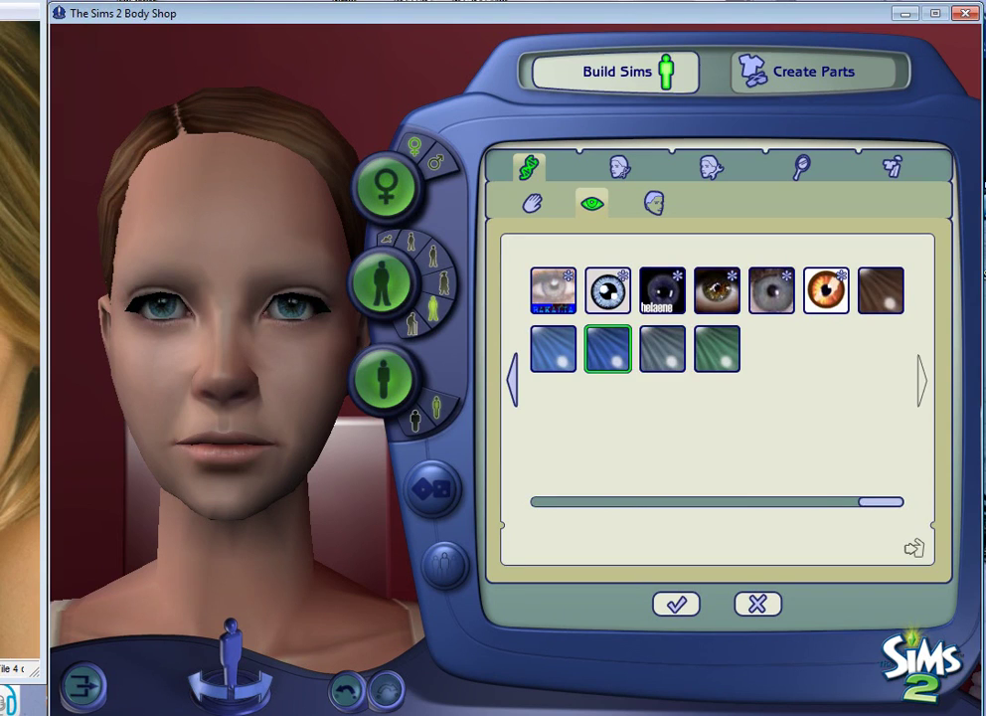
pyautogui.click(881, 291)
pyautogui.click(717, 349)
pyautogui.click(662, 349)
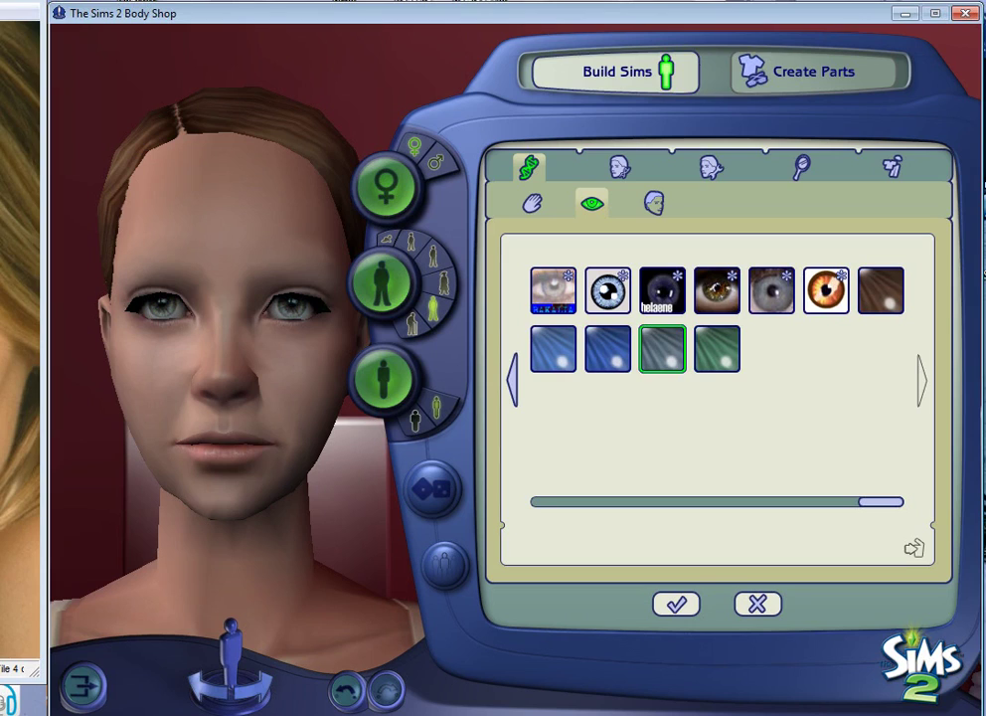
pyautogui.click(607, 349)
pyautogui.click(552, 349)
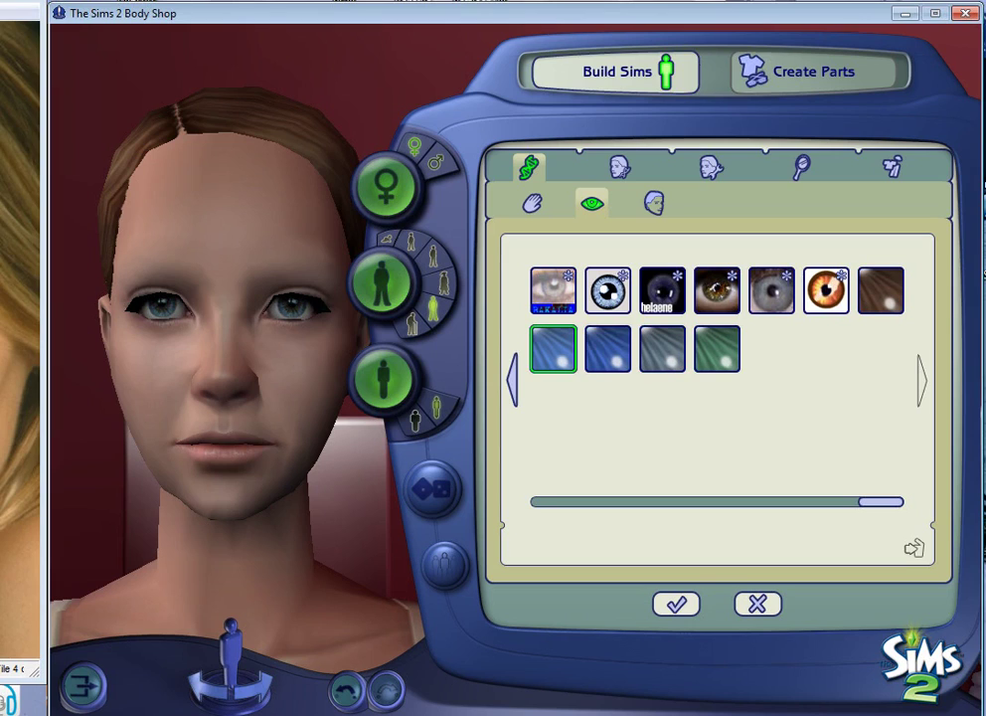
pyautogui.click(881, 291)
pyautogui.click(717, 350)
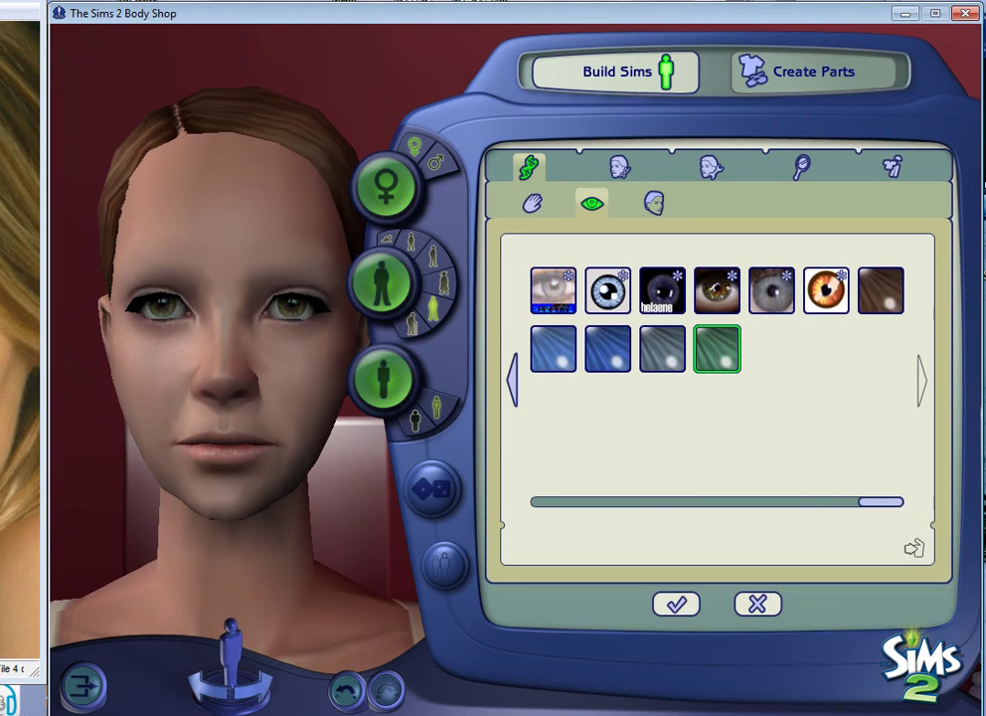
pyautogui.click(513, 380)
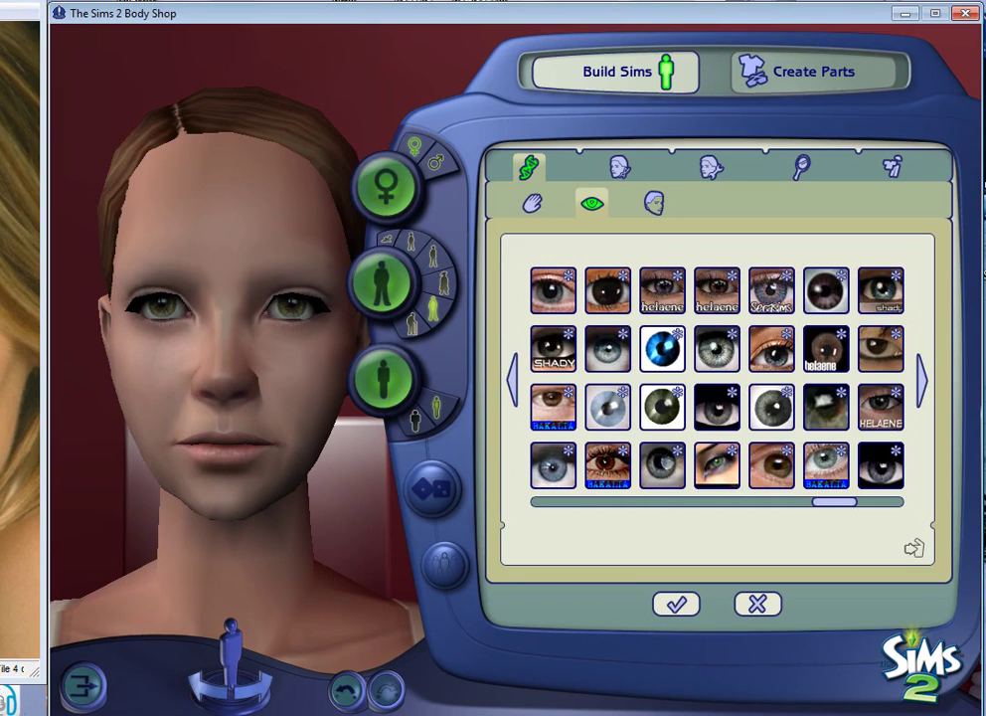
# Browse the last pages of custom eye colours and set the Sim's eyes to the olive-green one with the pale surround
pyautogui.click(513, 380)
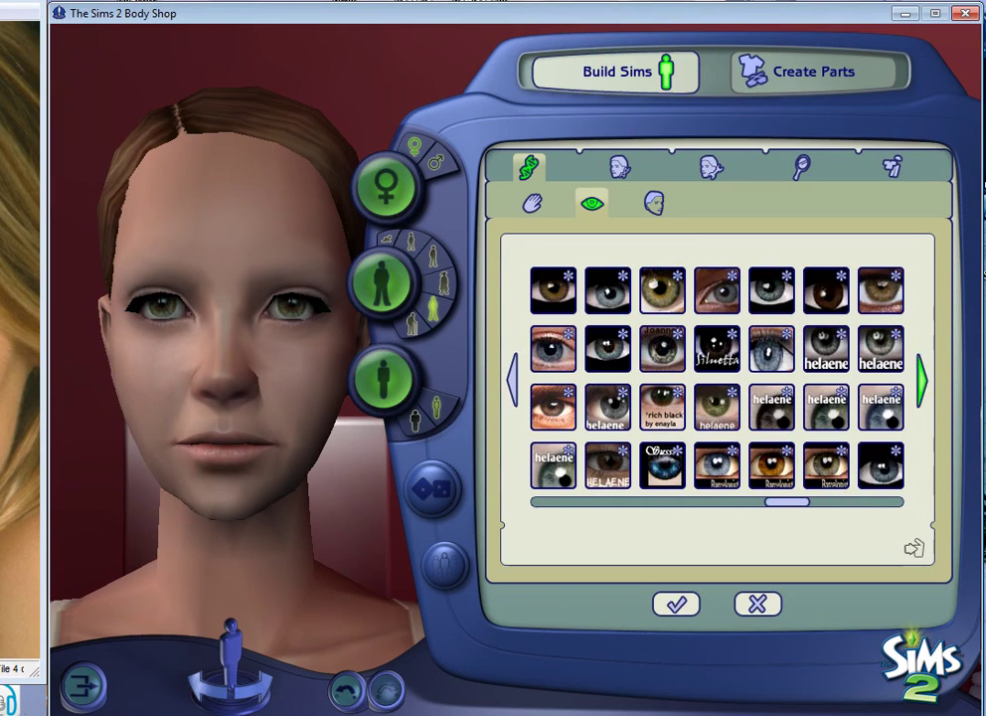
pyautogui.click(922, 381)
pyautogui.click(923, 381)
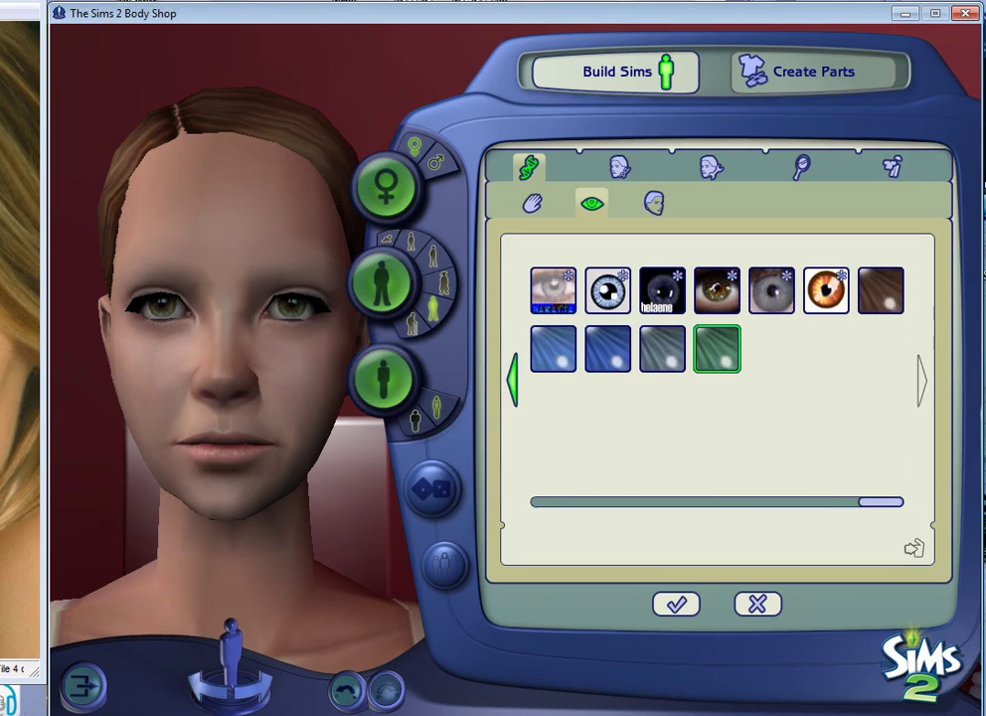
pyautogui.click(513, 380)
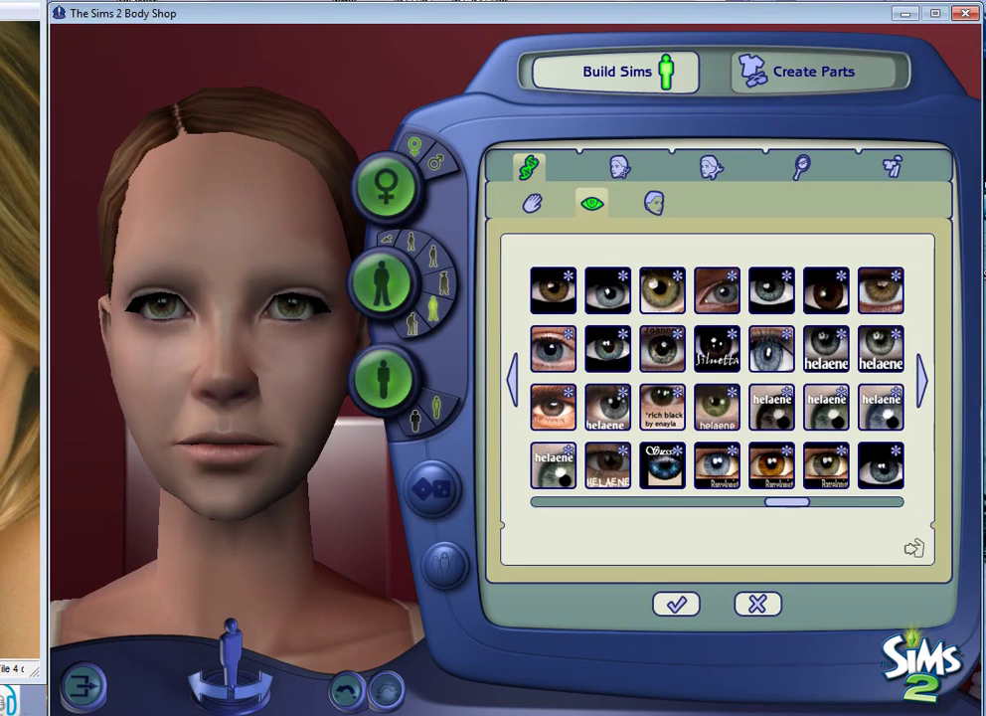
pyautogui.click(662, 291)
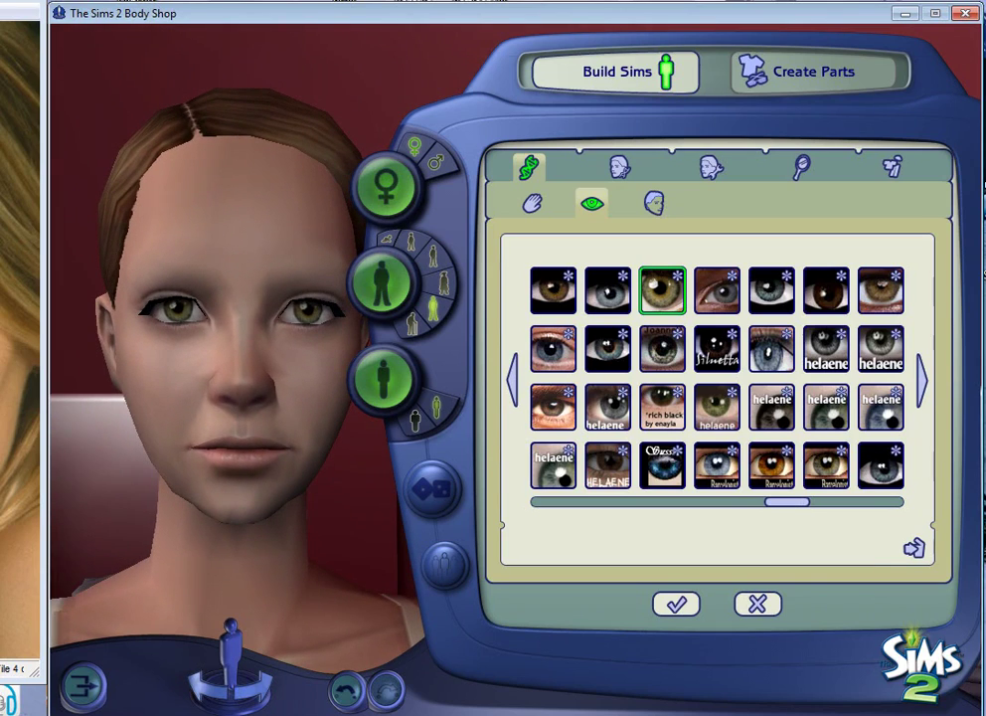
# Try the first four custom skin tones on the Sim, including Anva Dark and the one beside it
pyautogui.click(533, 203)
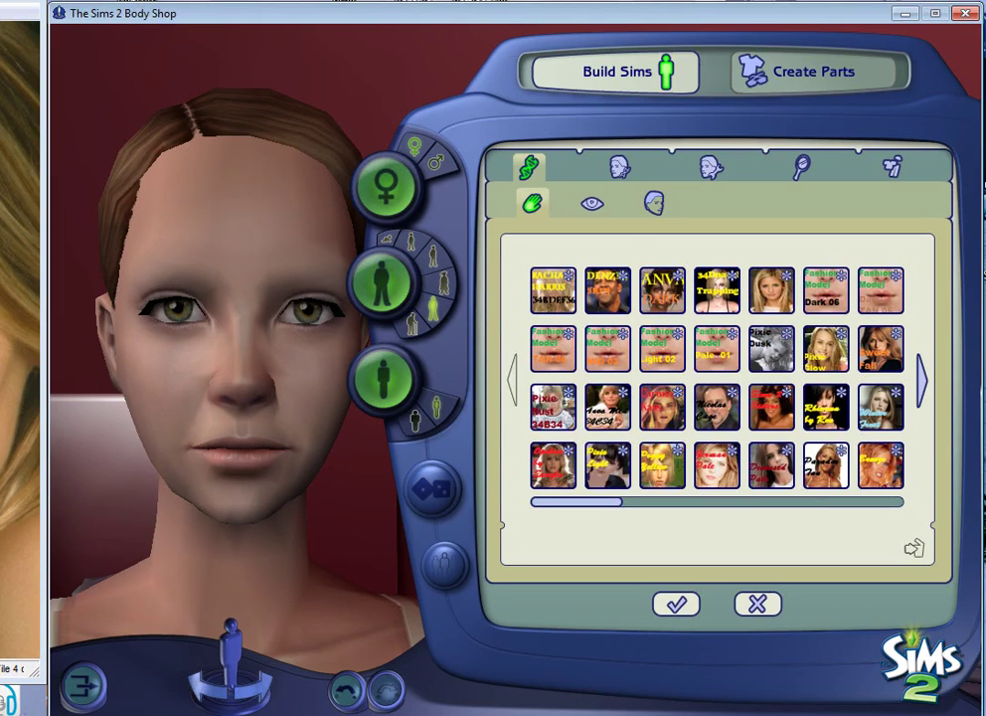
pyautogui.click(553, 290)
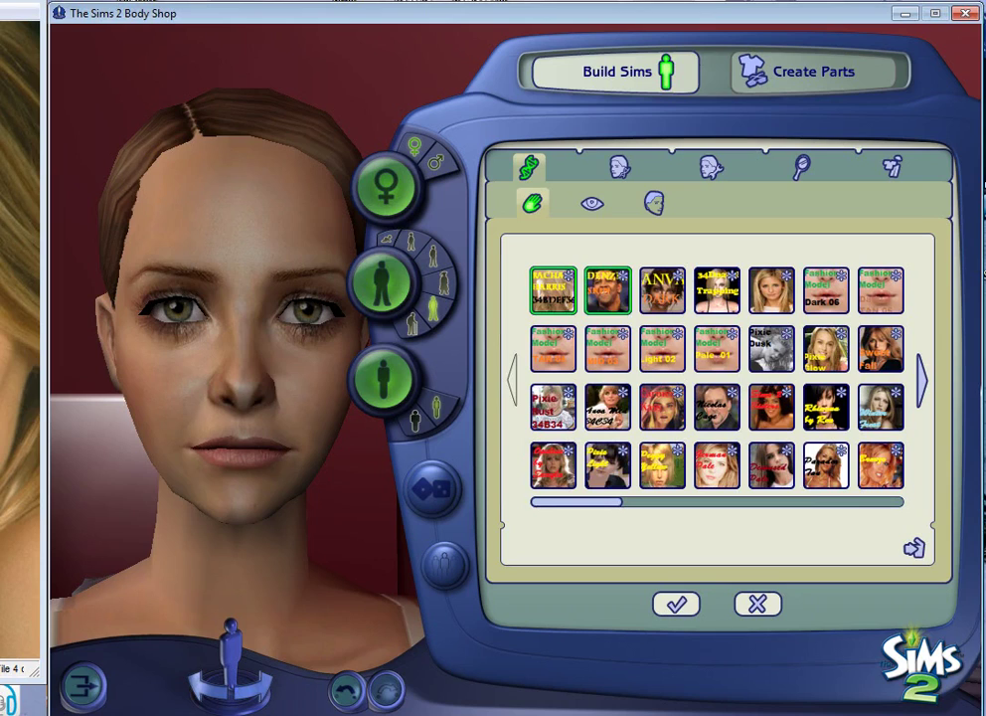
pyautogui.click(608, 289)
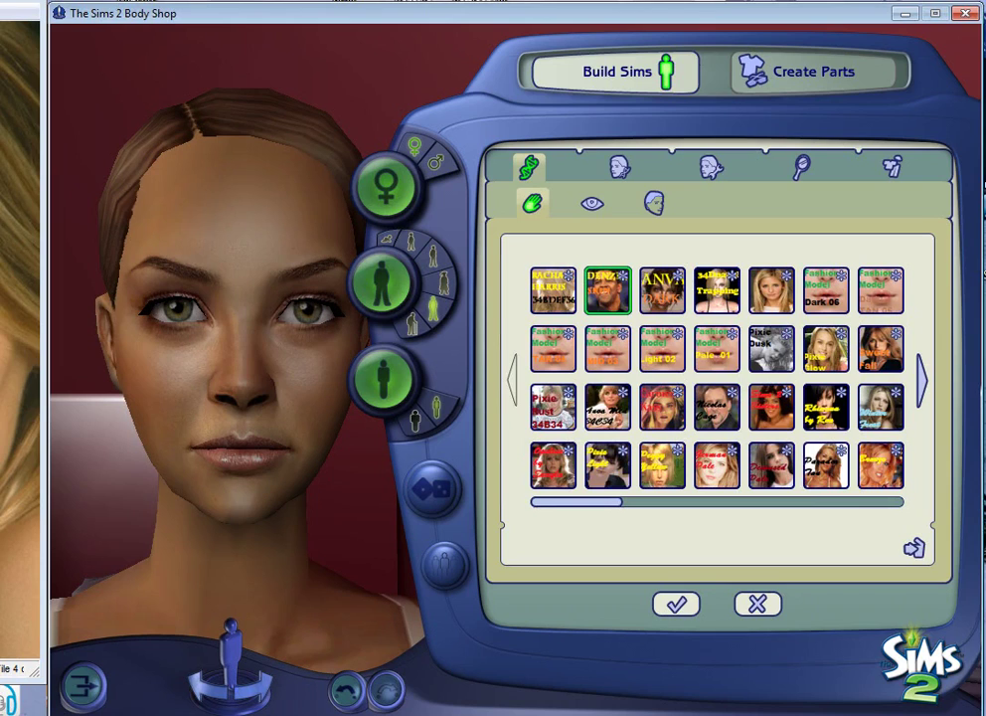
pyautogui.click(553, 290)
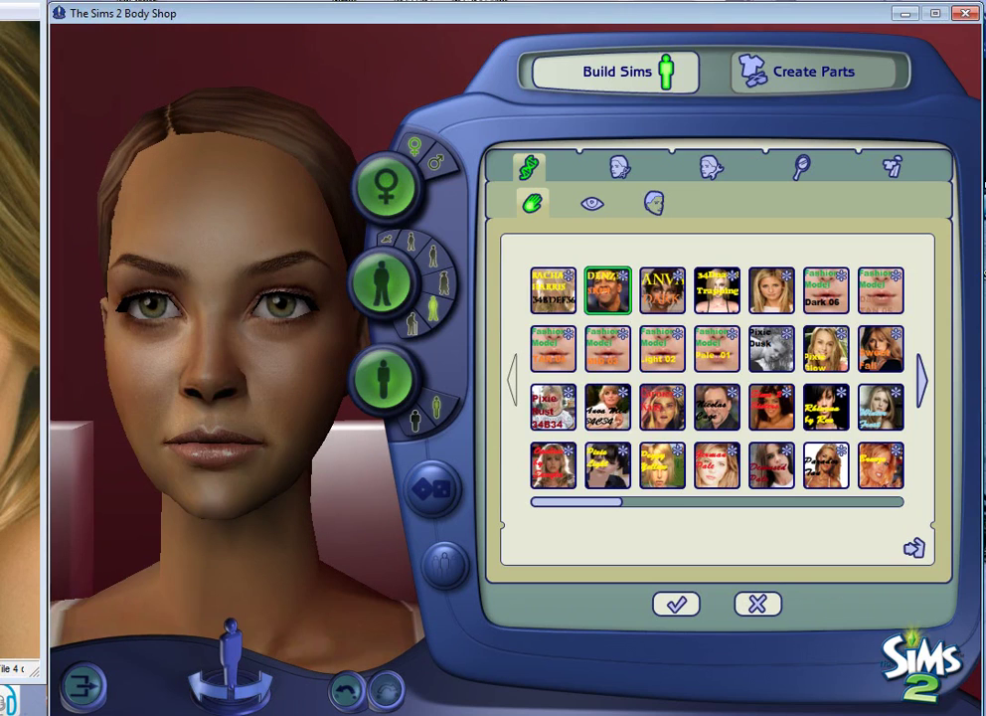
pyautogui.click(662, 291)
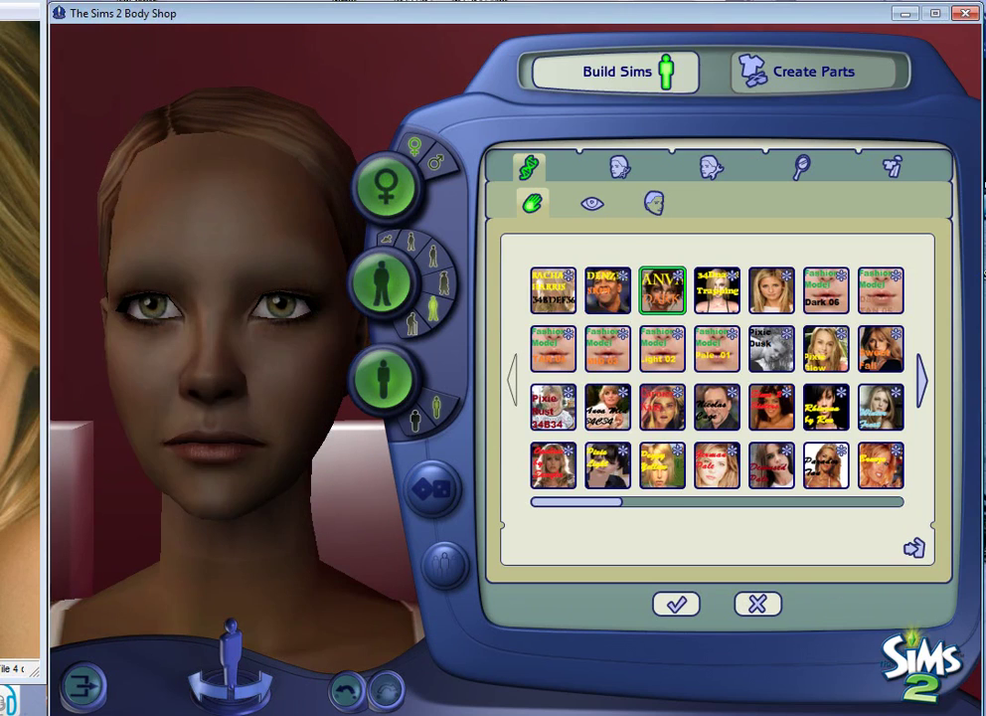
pyautogui.click(717, 291)
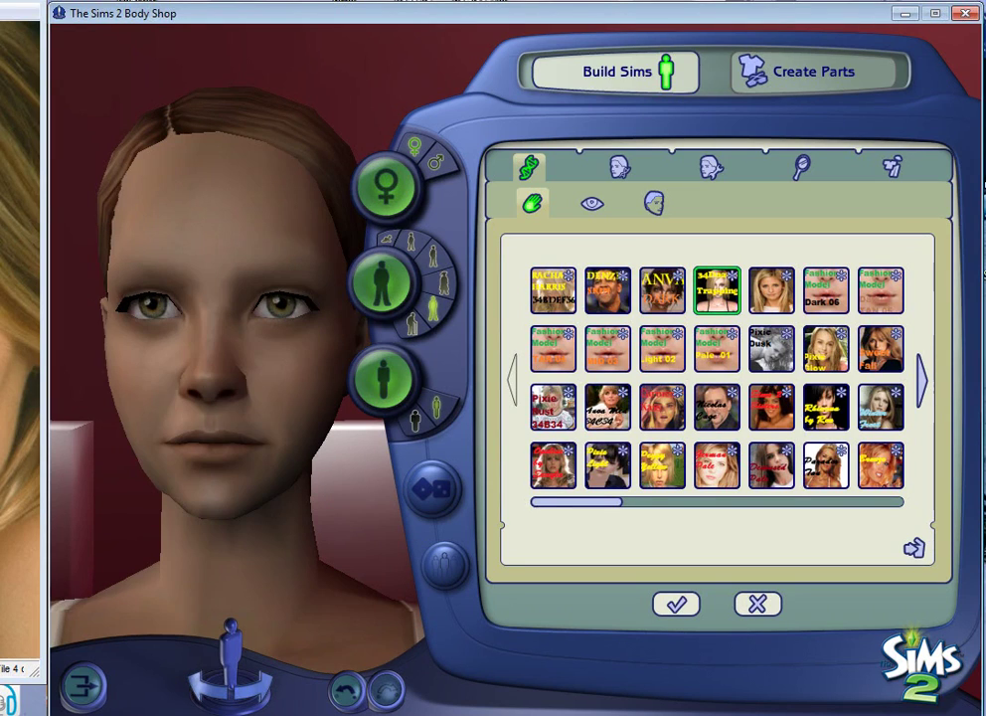
# Set the Sim's skin tone to the custom skin whose thumbnail is the uncaptioned portrait of a blonde woman
pyautogui.click(772, 290)
pyautogui.click(771, 289)
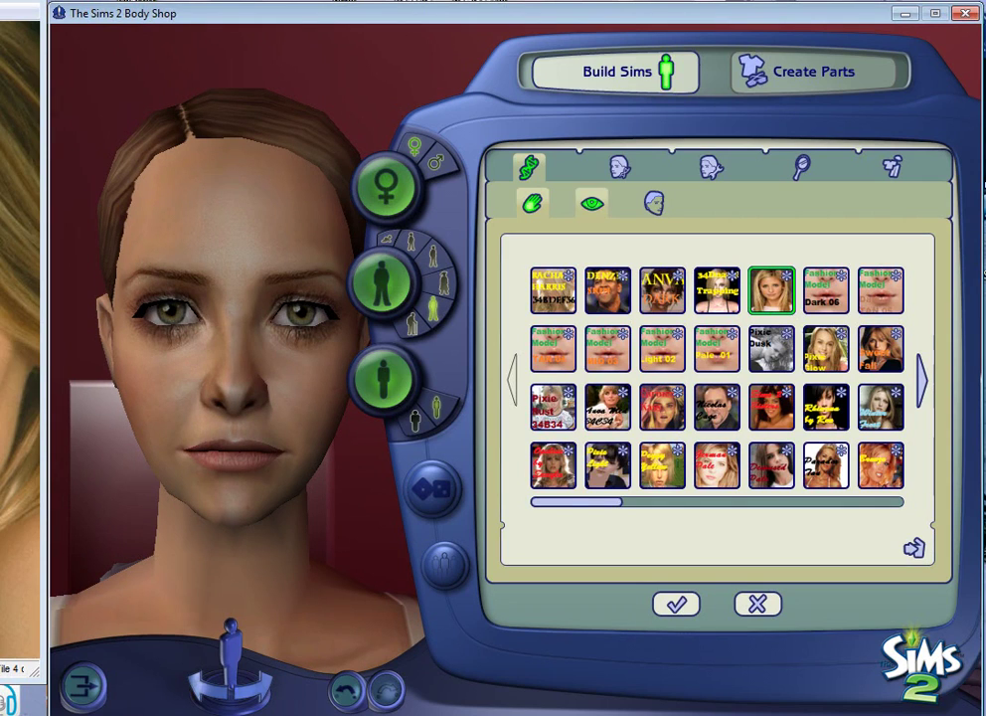
pyautogui.click(592, 203)
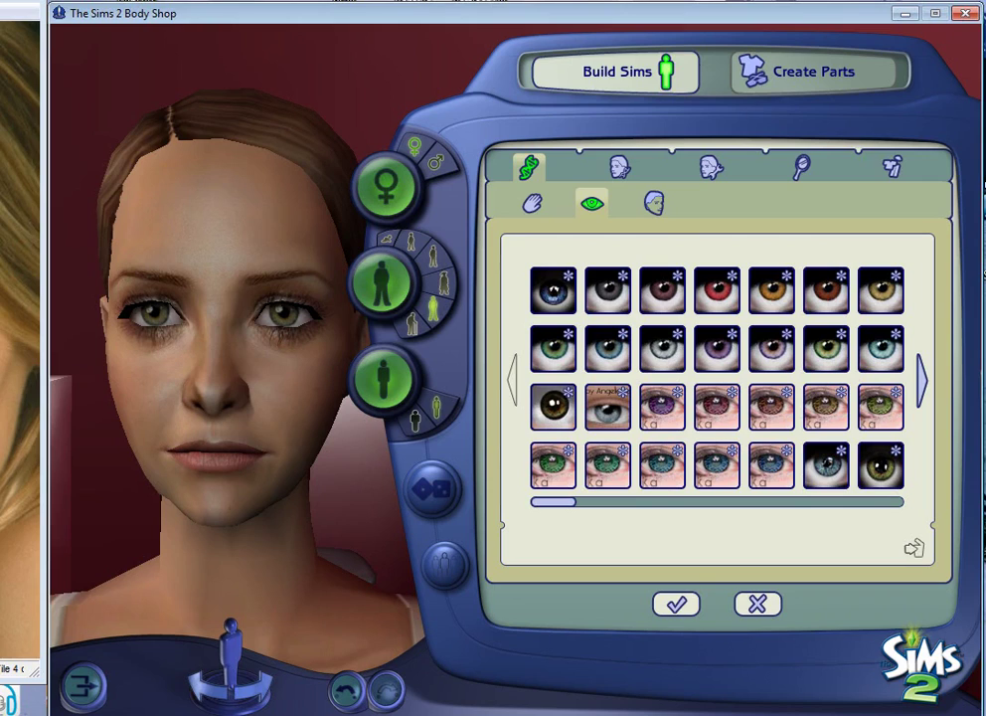
pyautogui.click(711, 167)
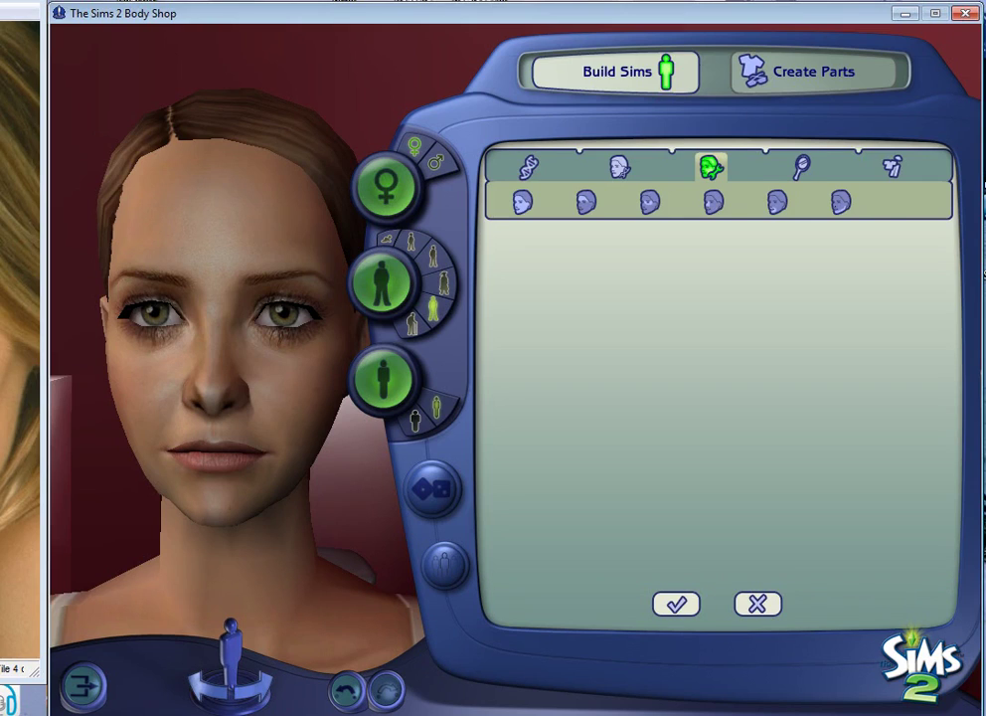
pyautogui.click(802, 167)
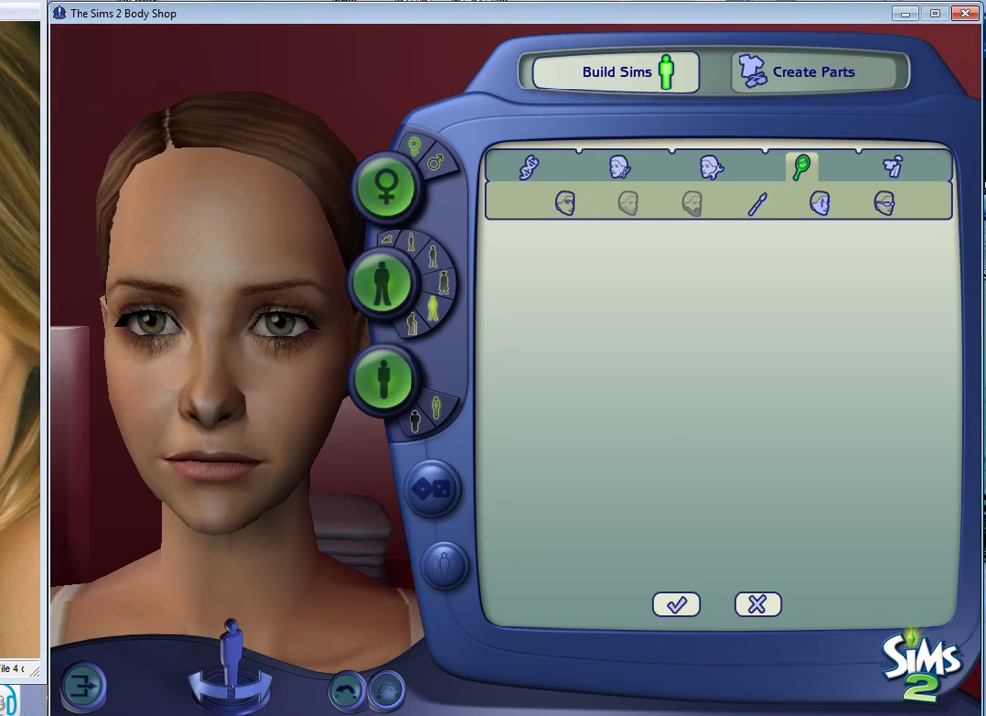
# Turn the Sim to a three-quarter view, compare the face with reference photo 03.jpg, and minimise the photo
pyautogui.moveTo(239, 398); pyautogui.dragTo(129, 398)
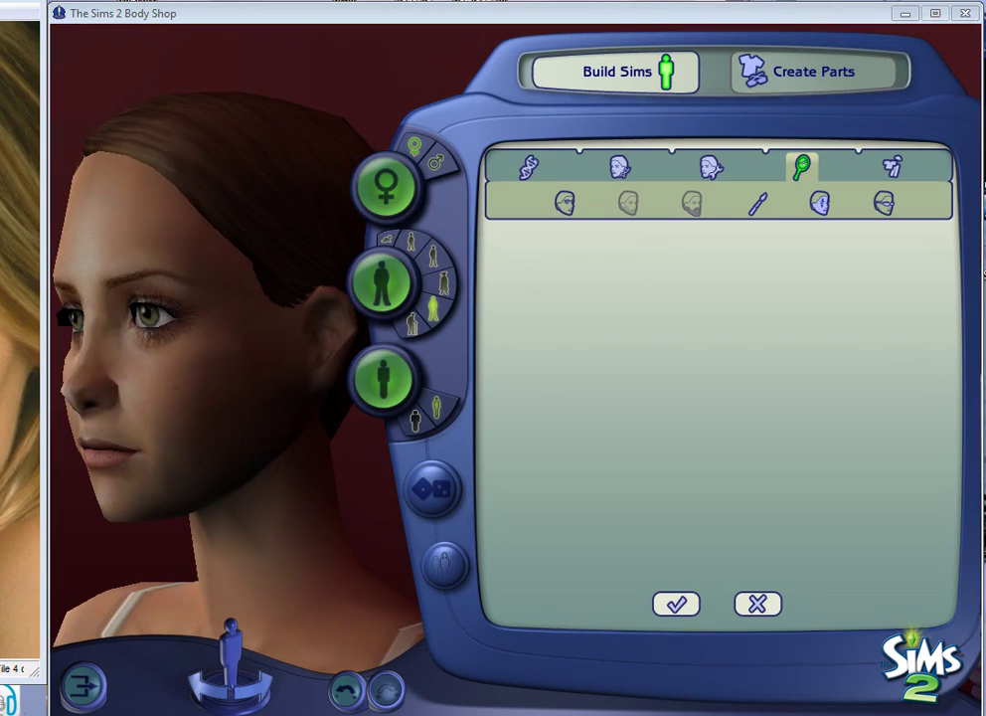
pyautogui.hotkey('alt', 'Tab')
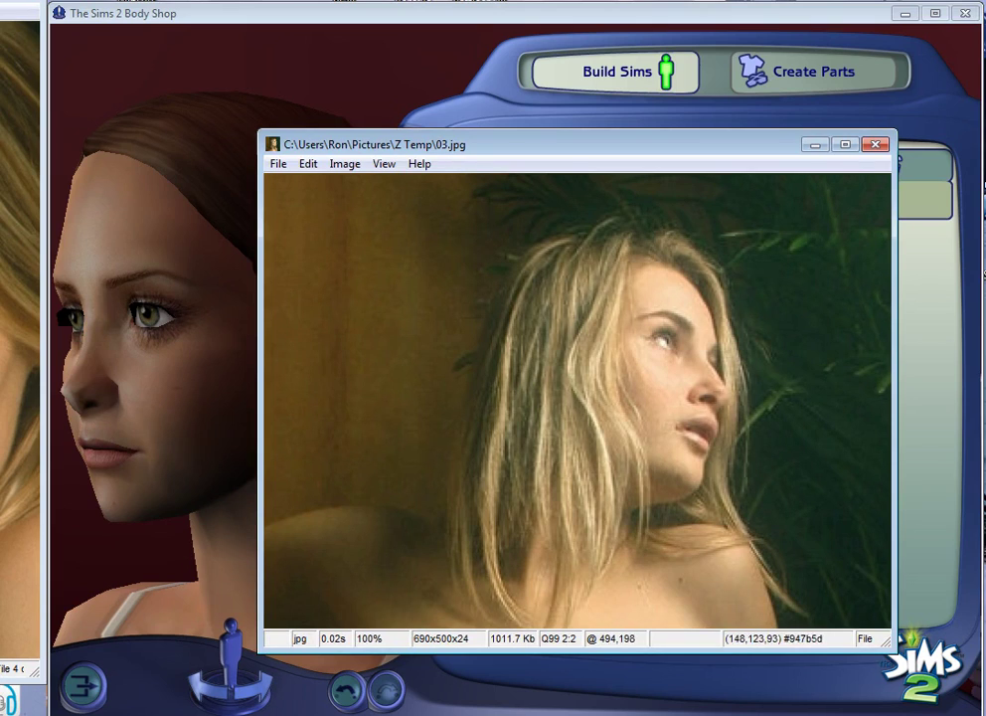
pyautogui.moveTo(534, 145); pyautogui.dragTo(653, 89)
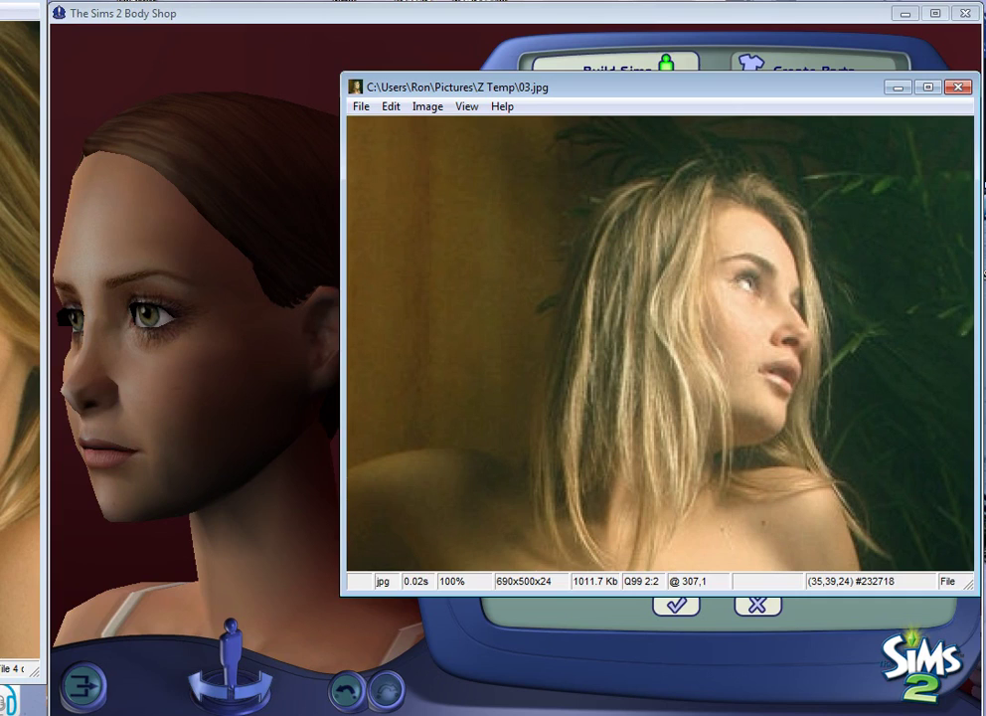
pyautogui.moveTo(657, 88); pyautogui.dragTo(655, 94)
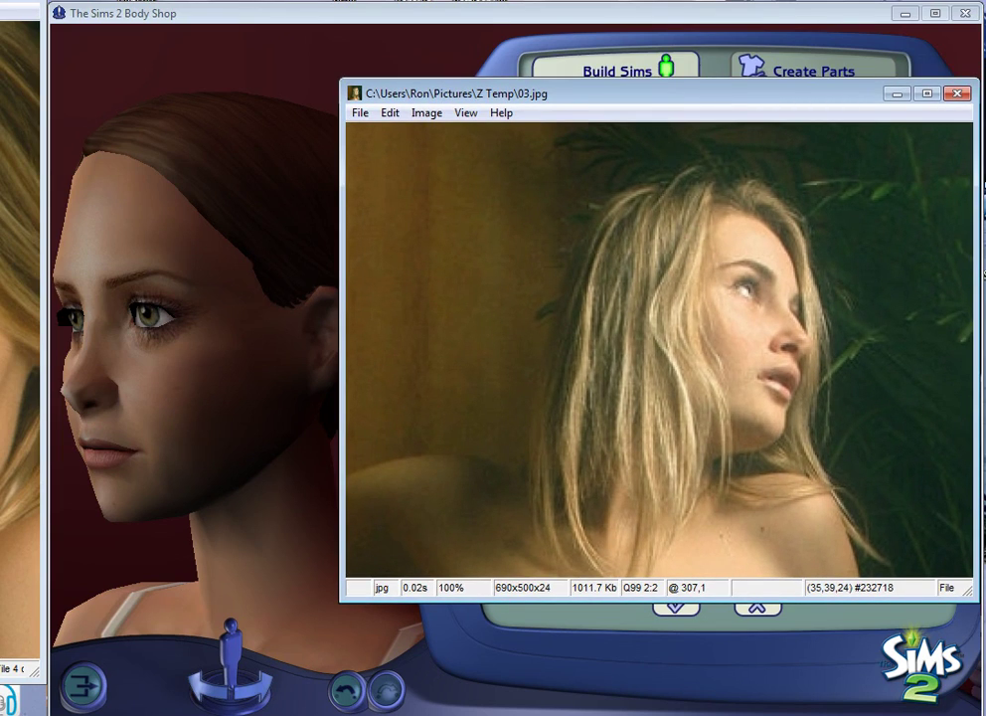
pyautogui.moveTo(632, 93); pyautogui.dragTo(631, 95)
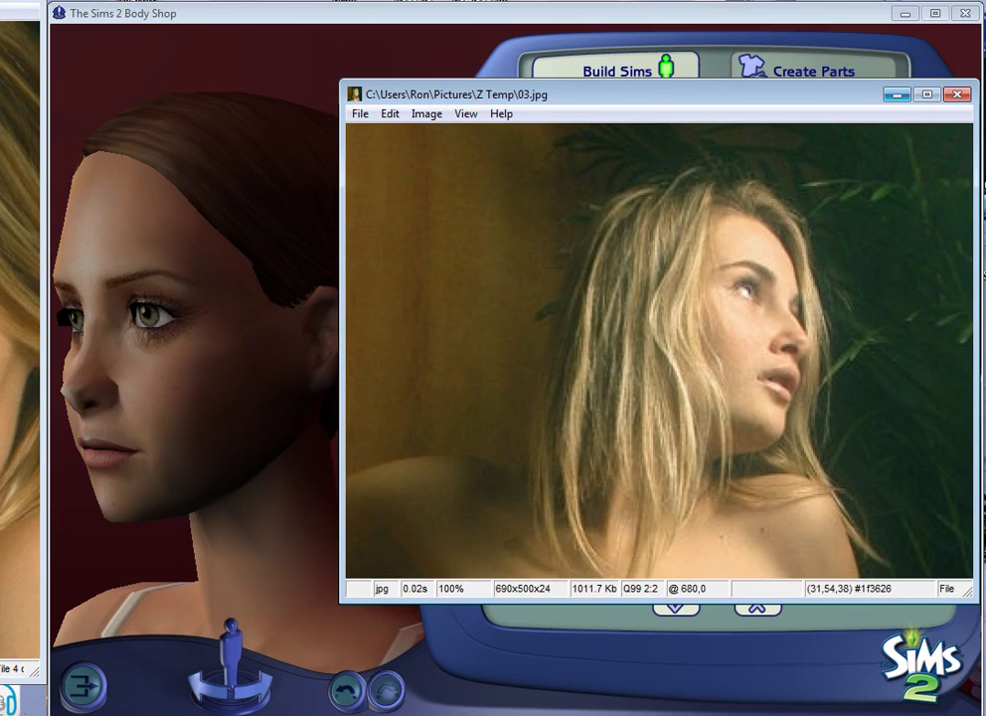
pyautogui.click(898, 95)
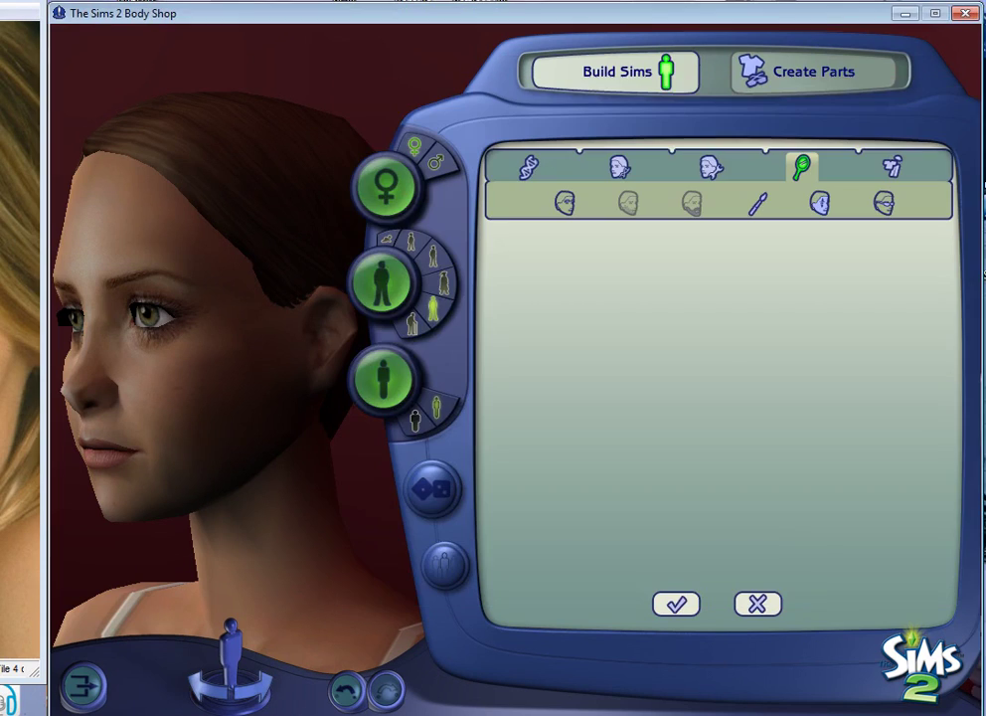
# Widen the Sim's jaw to the middle of its range and slightly adjust the jawline height and chin roundness
pyautogui.click(711, 167)
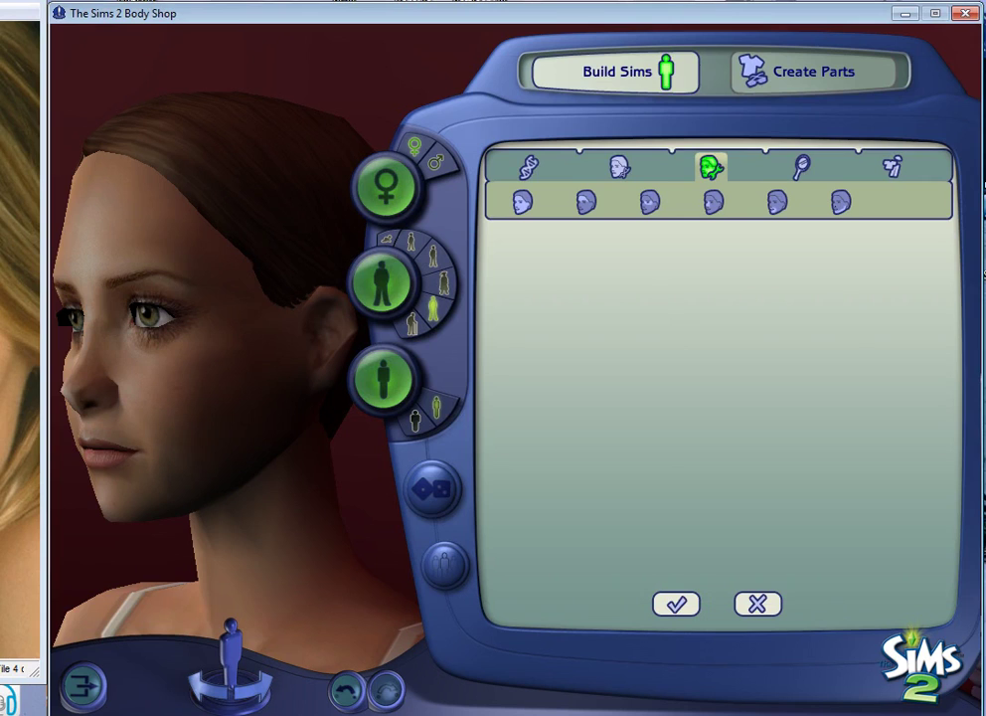
pyautogui.click(778, 202)
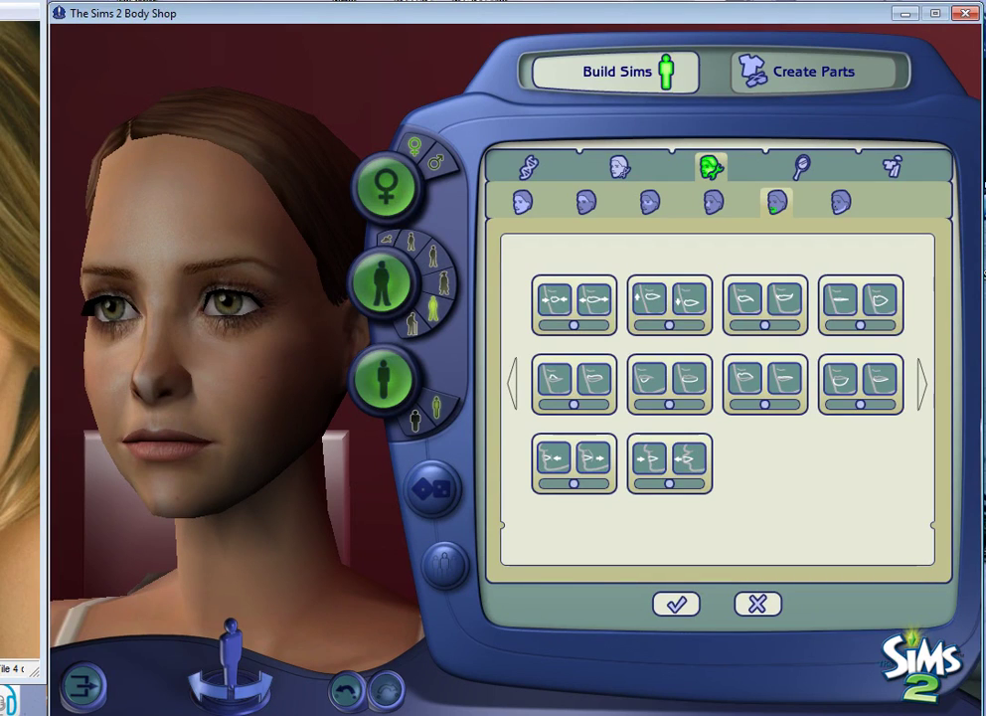
pyautogui.click(841, 203)
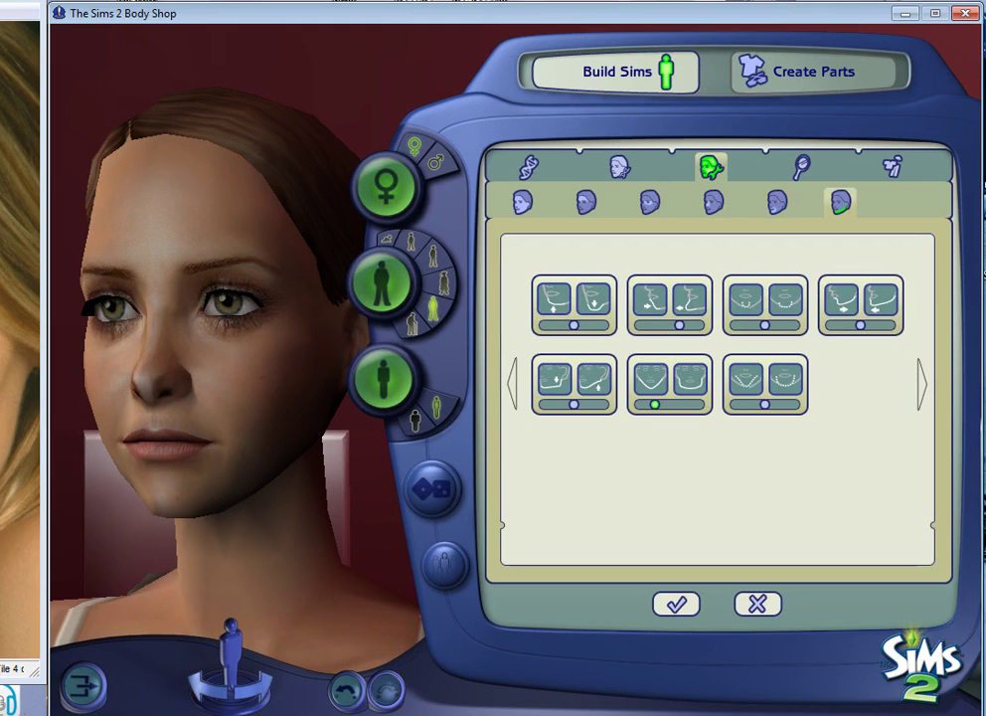
pyautogui.moveTo(655, 405); pyautogui.dragTo(669, 405)
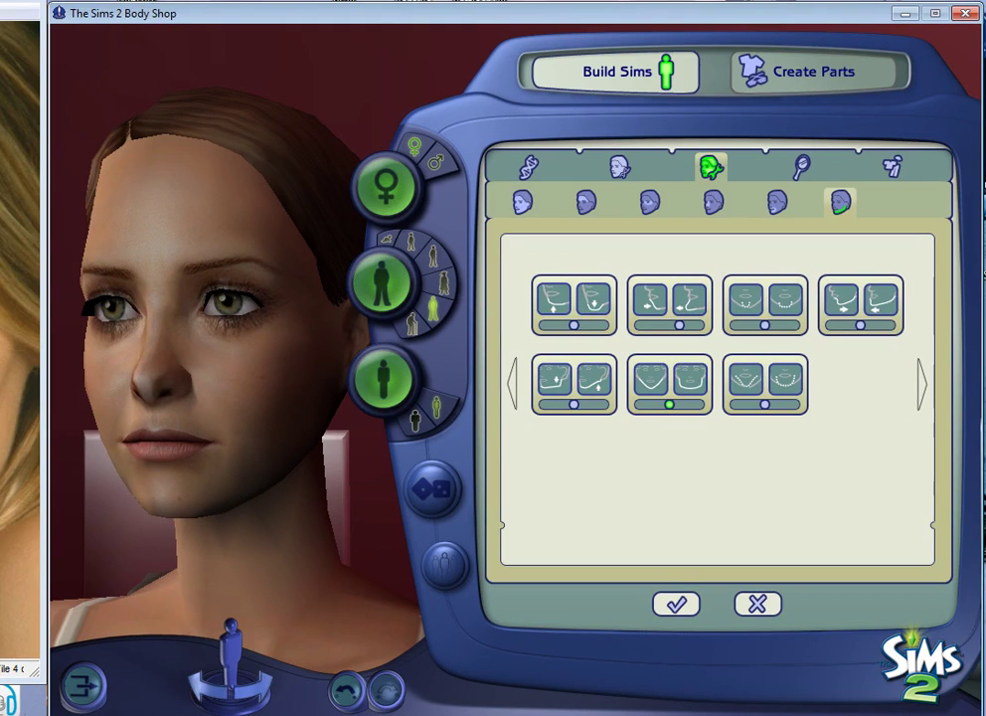
pyautogui.moveTo(298, 398); pyautogui.dragTo(199, 398)
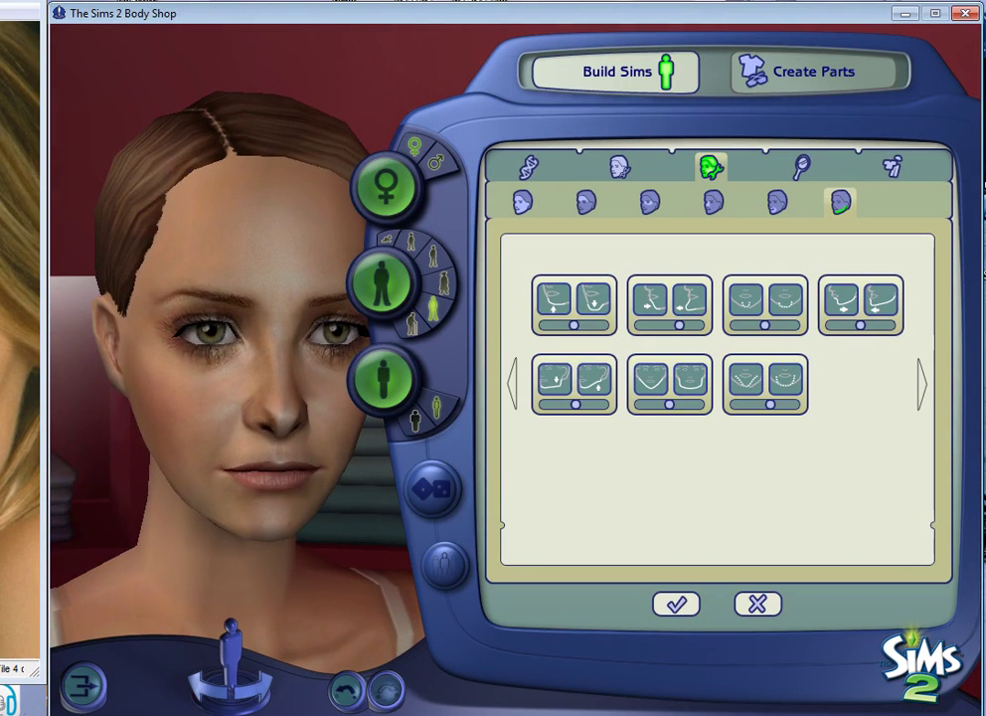
# Bring reference photo 04.jpg into view to check the jaw and face shape, and move it back aside
pyautogui.moveTo(0, 2); pyautogui.dragTo(672, 30)
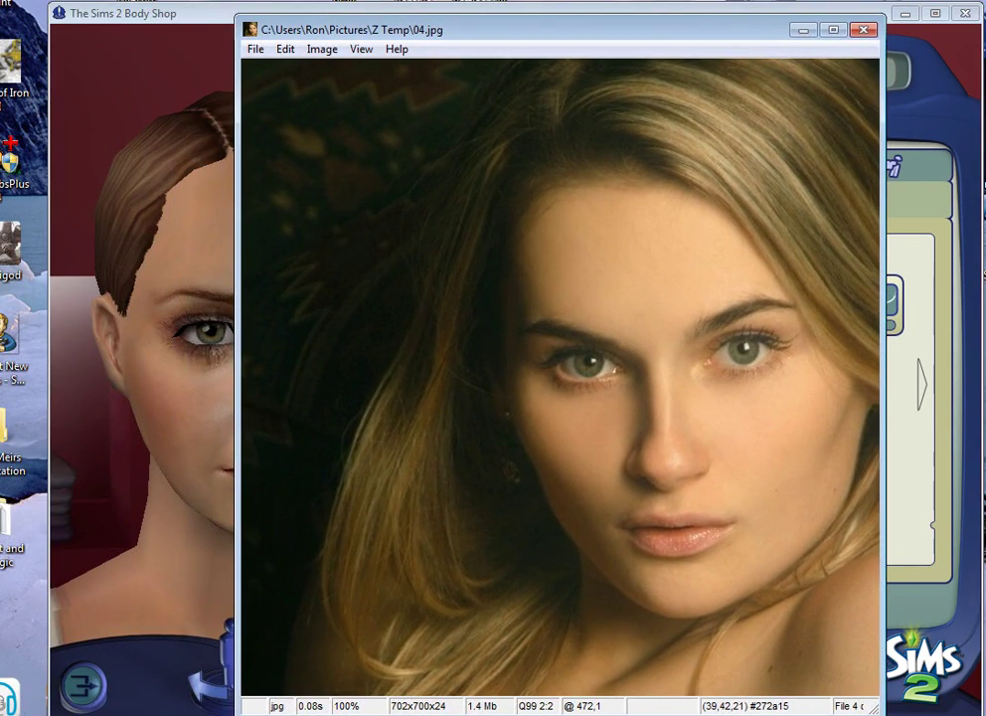
pyautogui.moveTo(860, 298); pyautogui.dragTo(5, 298)
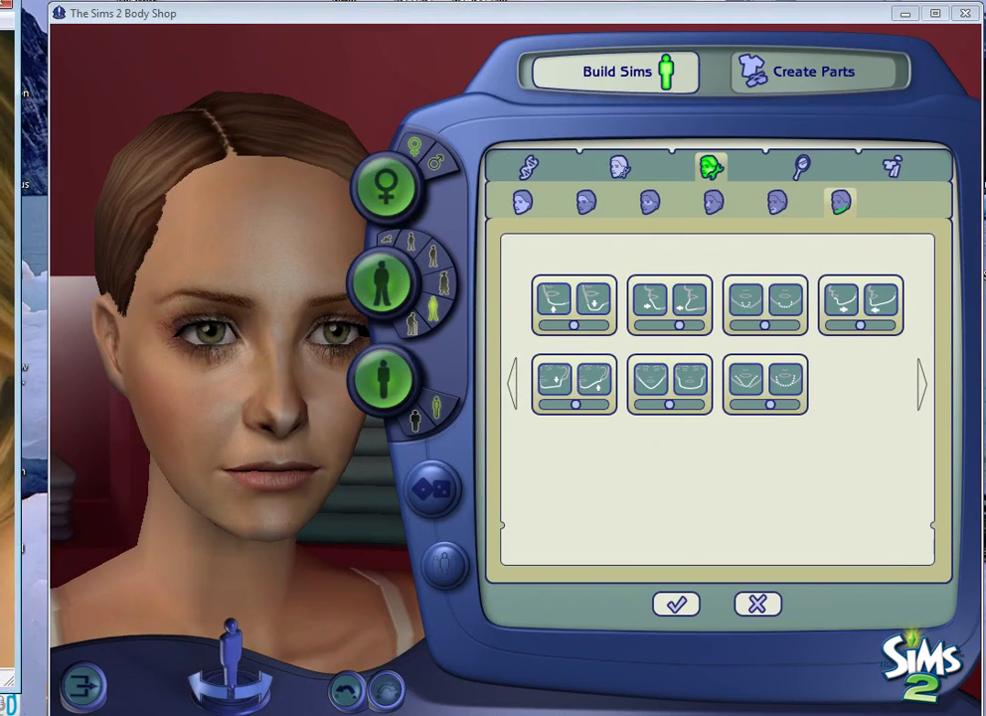
pyautogui.moveTo(0, 3); pyautogui.dragTo(0, 35)
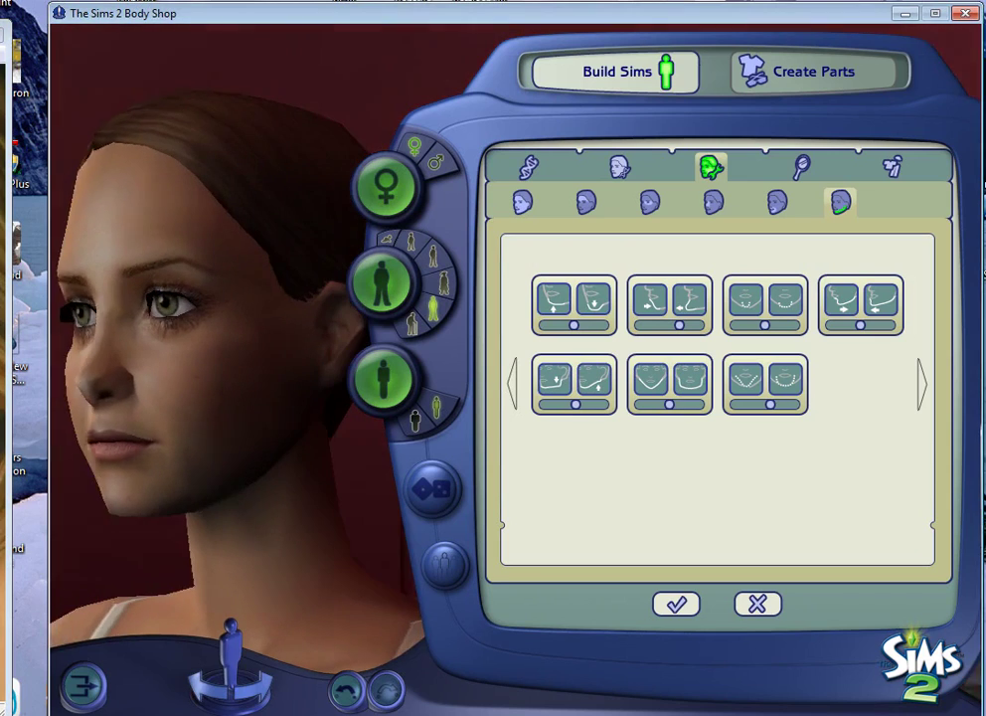
# Open the brow shape modifiers for the Sim and turn her to face forward
pyautogui.click(586, 201)
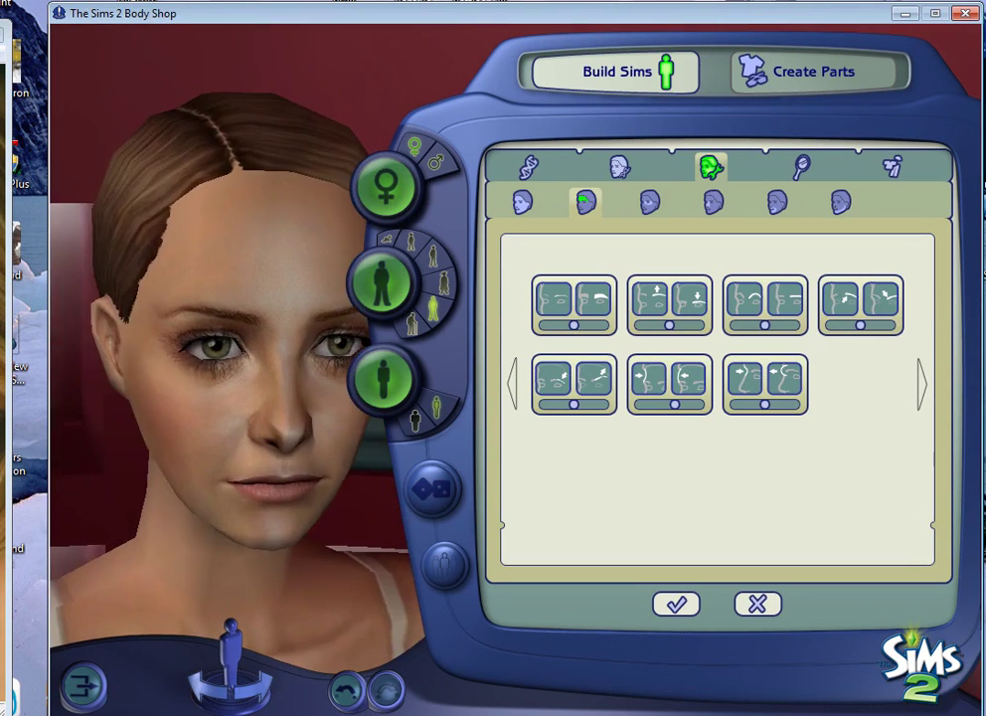
pyautogui.moveTo(2, 33); pyautogui.dragTo(23, 8)
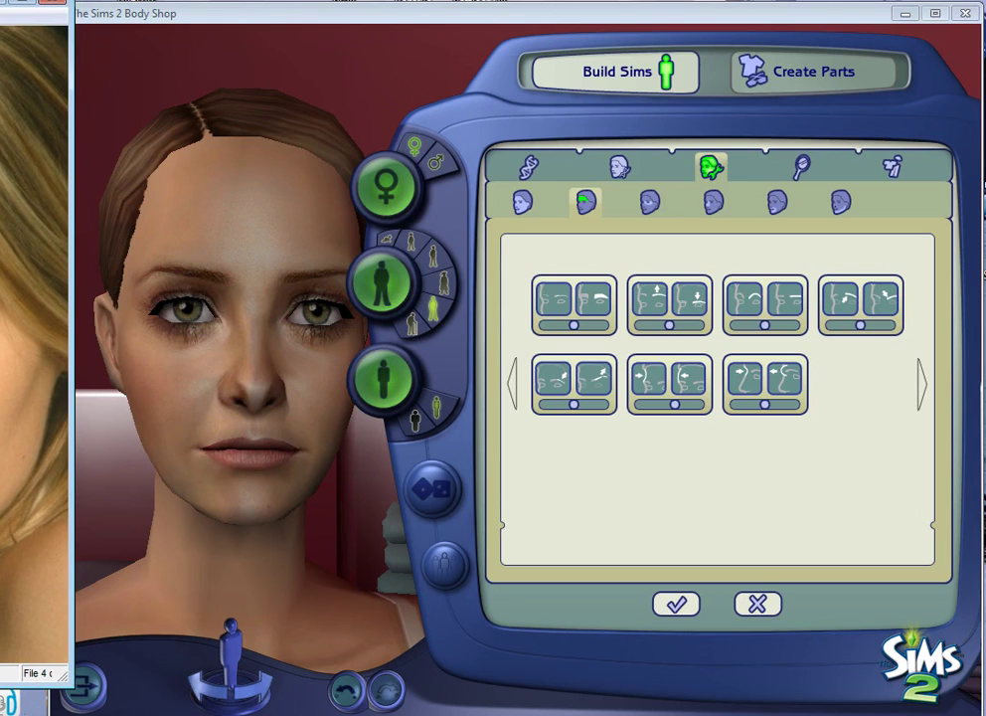
pyautogui.click(206, 686)
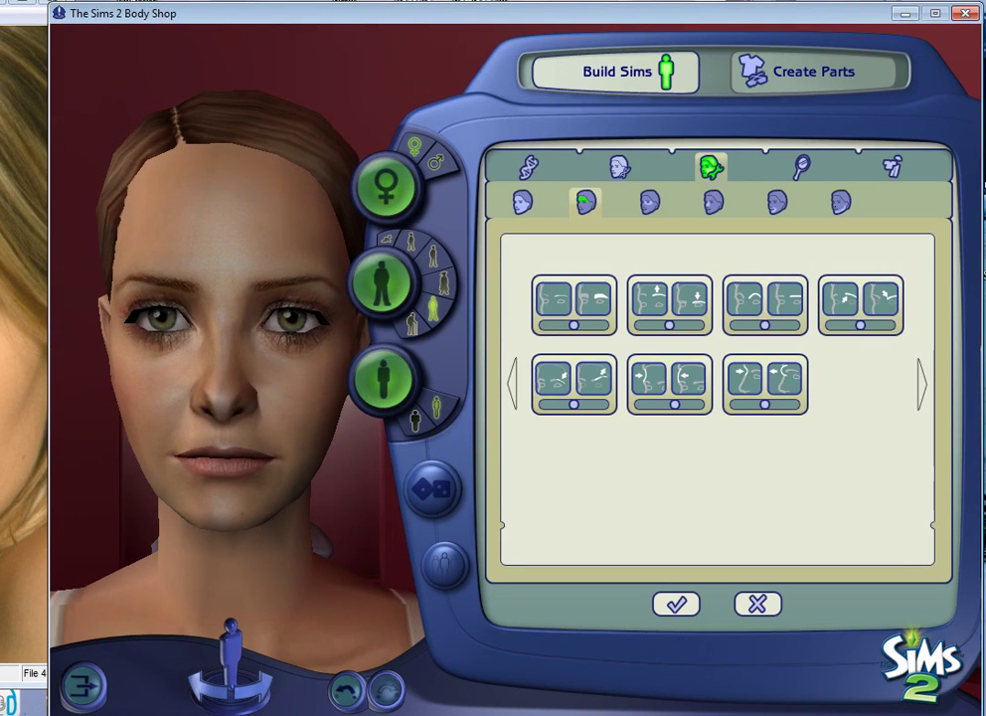
# Place reference photo 04.jpg beside the Sim's front view, compare the two faces, and minimise the photo
pyautogui.click(24, 8)
pyautogui.moveTo(24, 0); pyautogui.dragTo(895, 30)
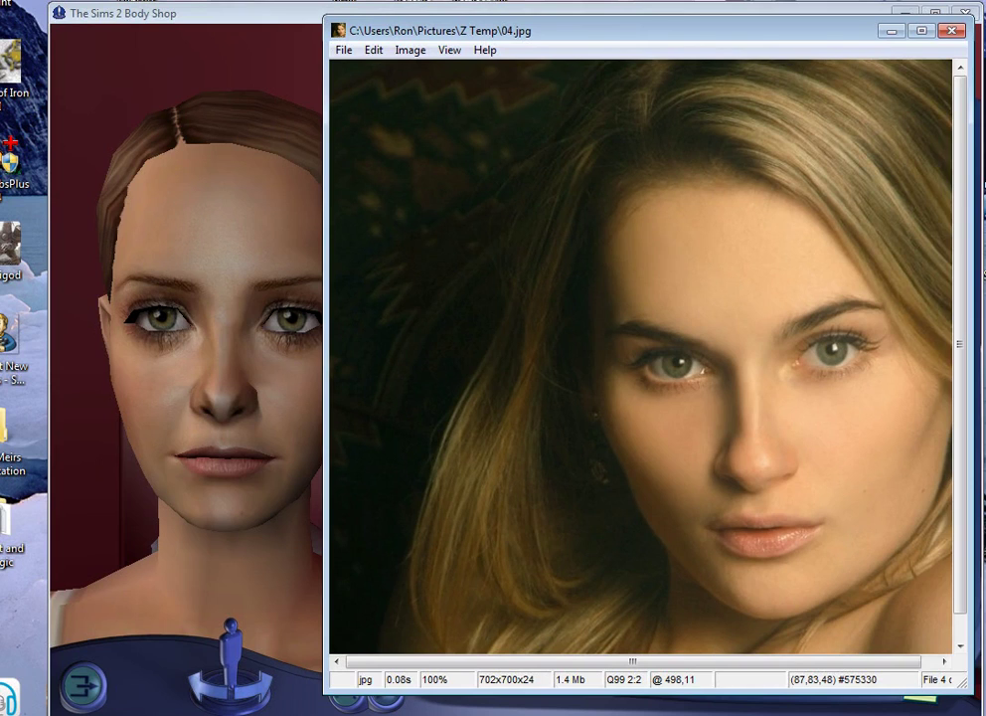
pyautogui.moveTo(648, 31); pyautogui.dragTo(664, 30)
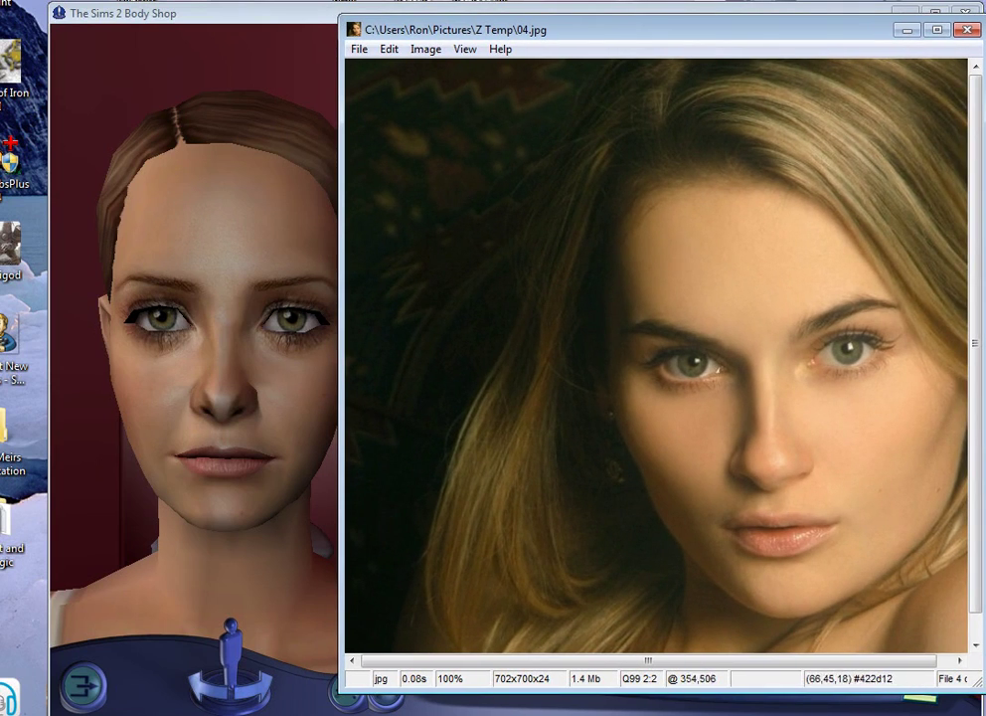
pyautogui.moveTo(515, 662); pyautogui.dragTo(529, 661)
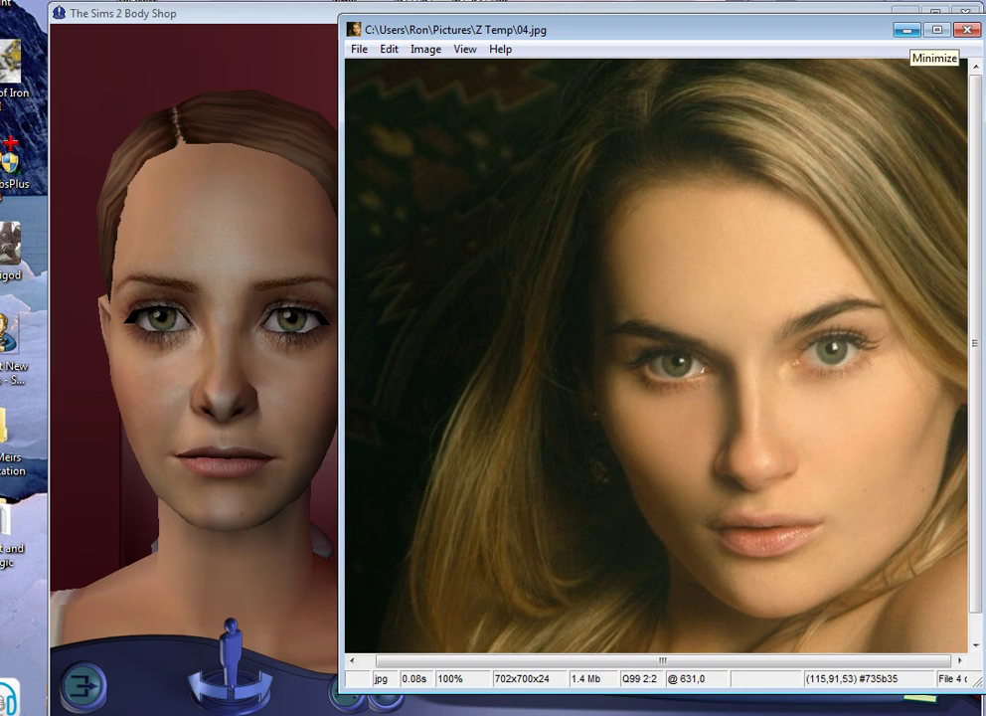
pyautogui.click(907, 30)
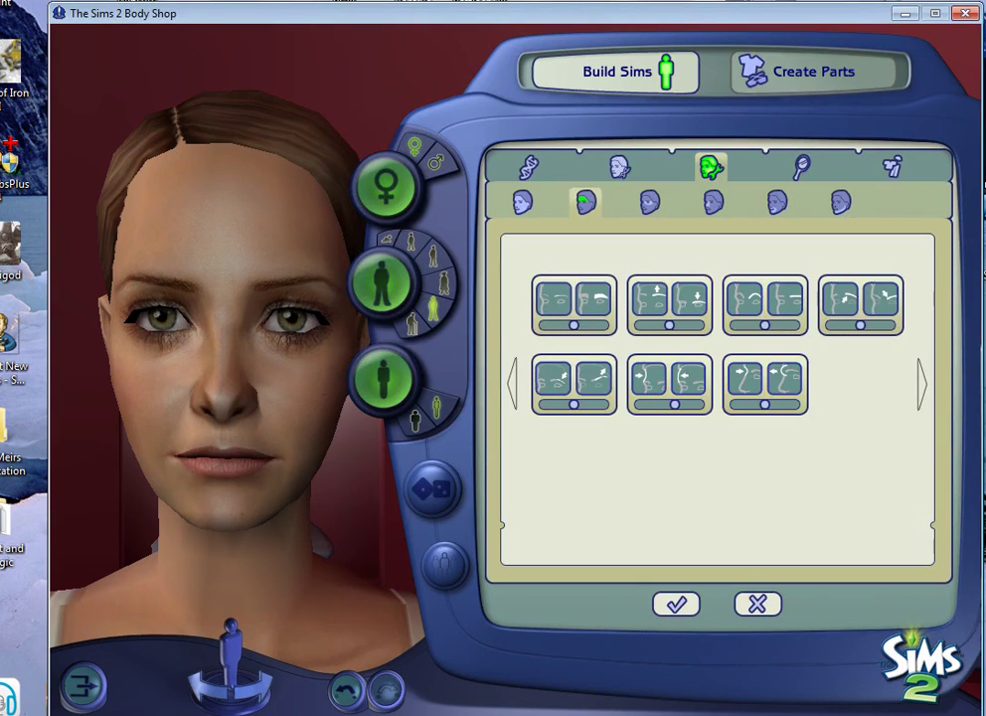
# Slightly reduce the vertical opening of the Sim's eyes and check them against reference photo 02.jpg
pyautogui.click(649, 202)
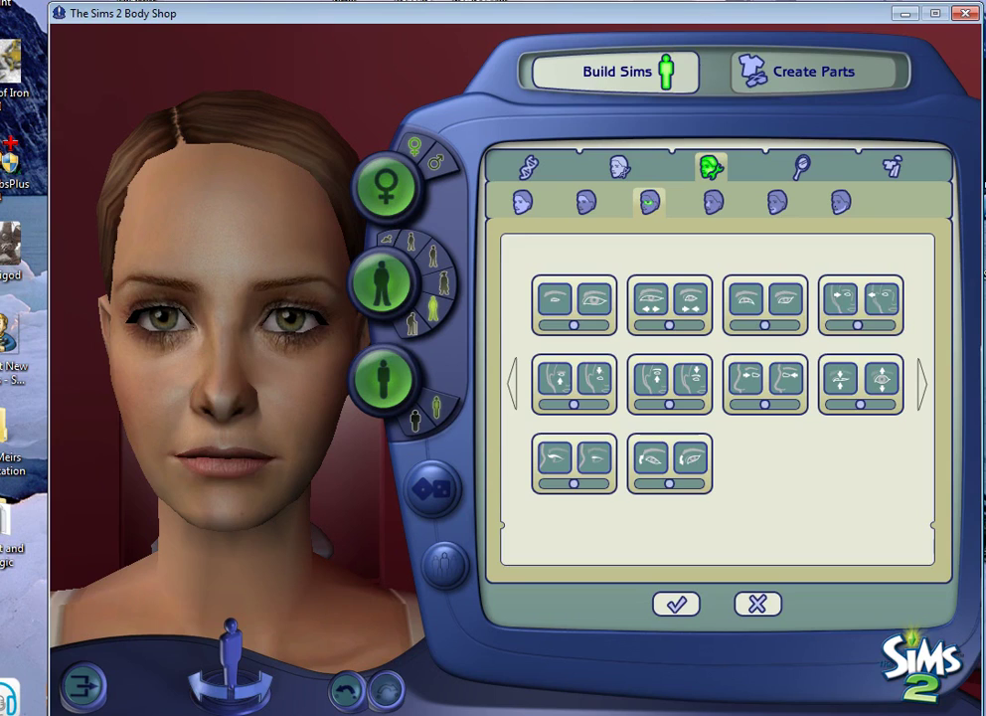
pyautogui.moveTo(861, 404); pyautogui.dragTo(854, 405)
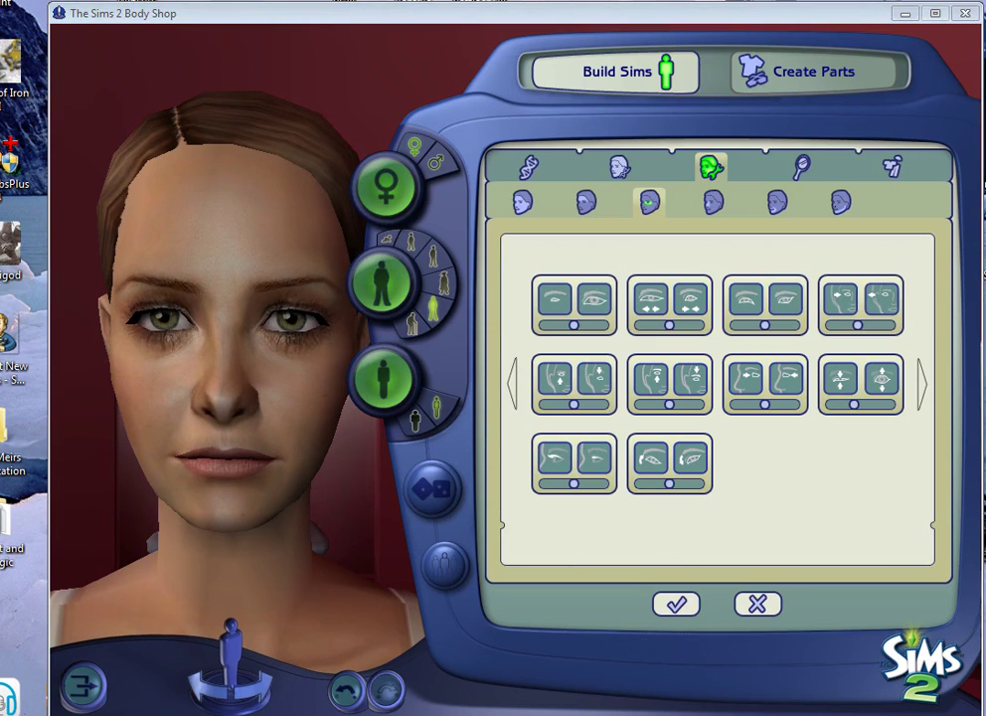
pyautogui.hotkey('alt', 'Tab')
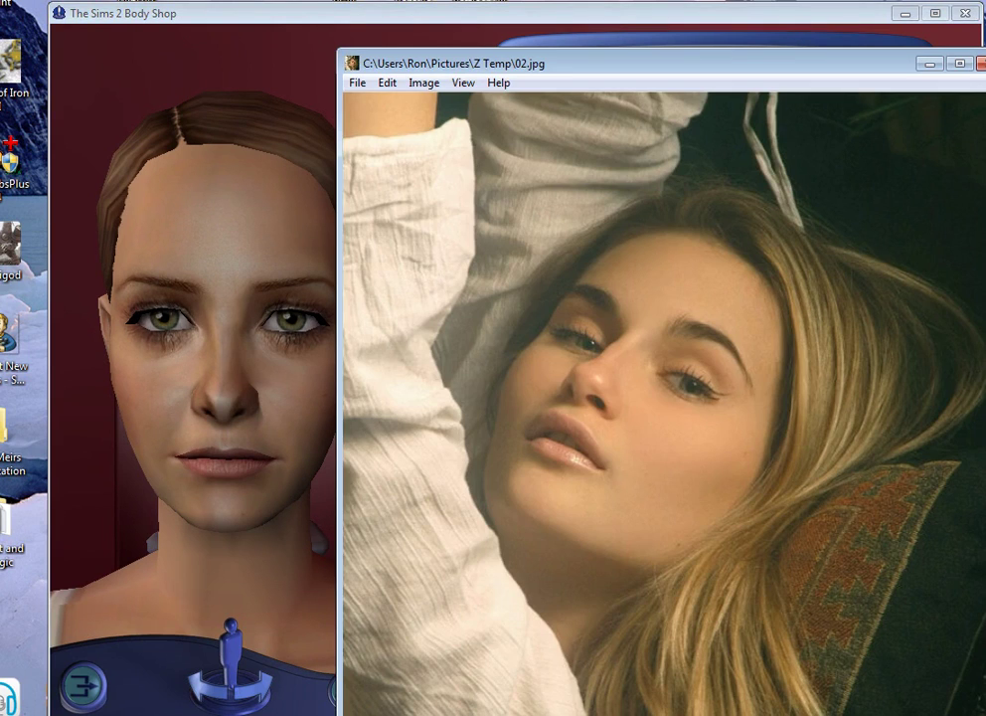
pyautogui.hotkey('alt', 'Tab')
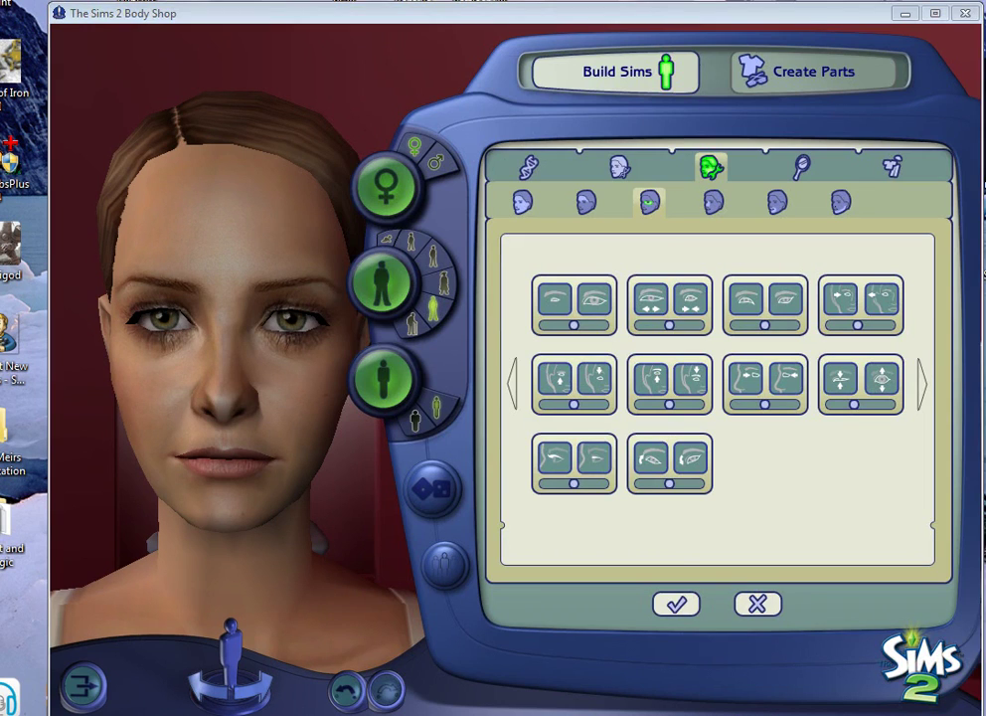
# Compare the Sim's eyes with reference photo 04.jpg, minimise photo 03.jpg, and move 04.jpg aside to uncover the Sim's face
pyautogui.hotkey('alt', 'Tab')
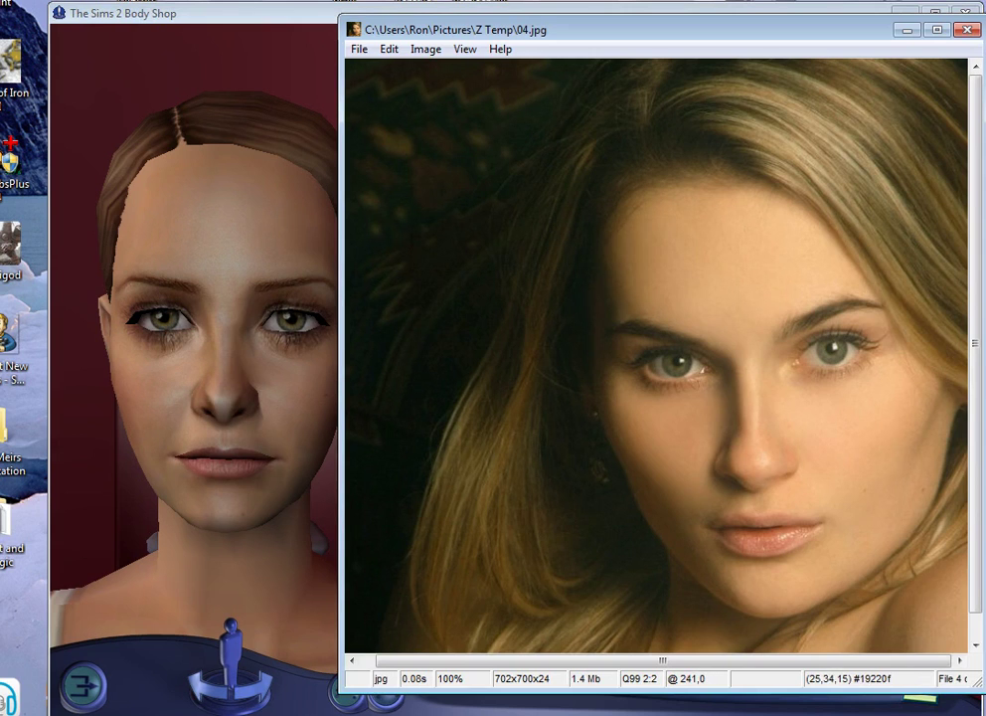
pyautogui.moveTo(549, 30); pyautogui.dragTo(0, 49)
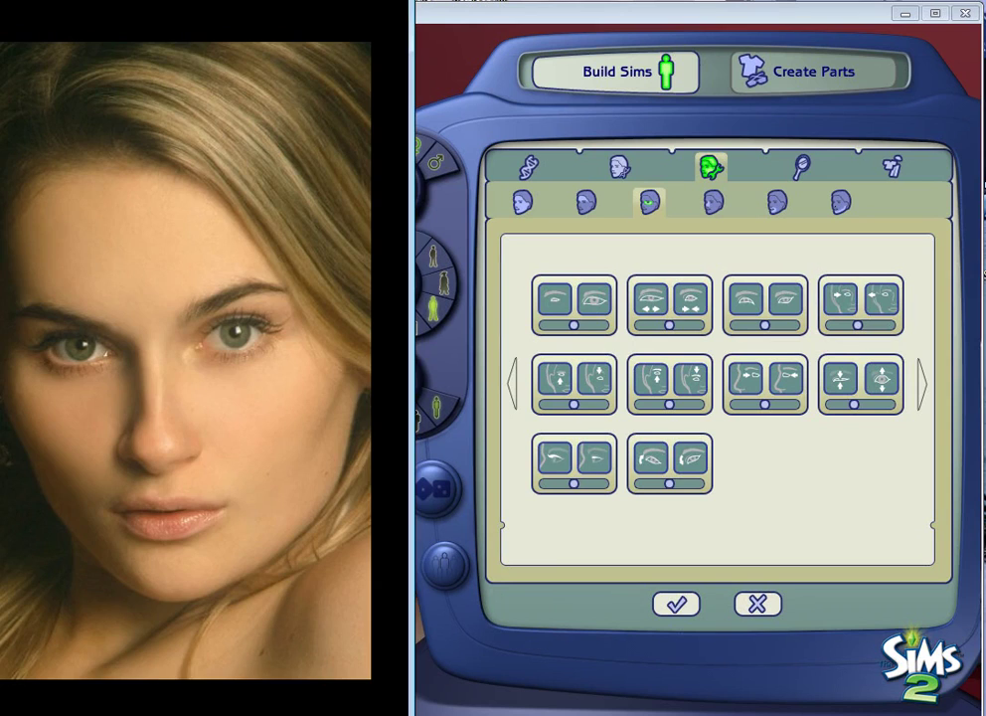
pyautogui.press('super+Up')
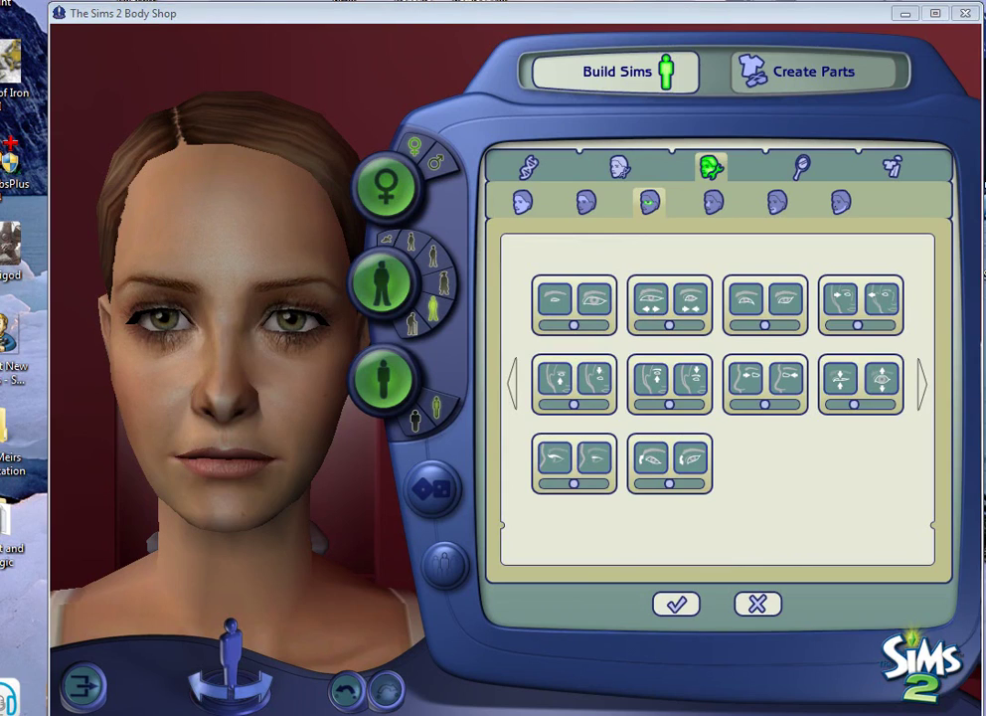
pyautogui.hotkey('alt', 'Tab')
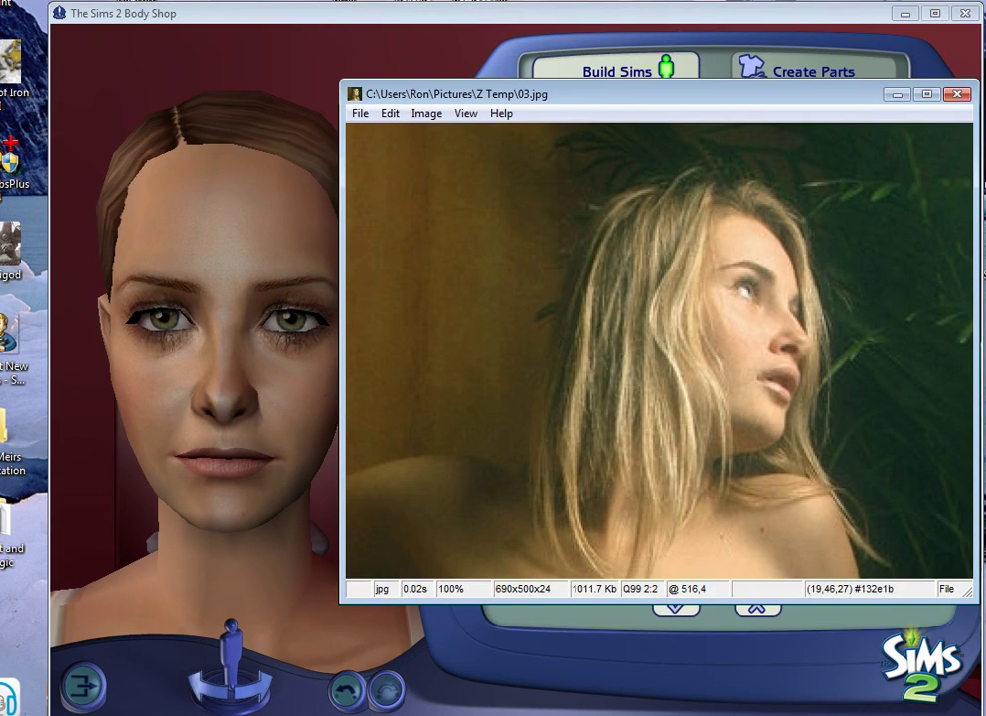
pyautogui.click(897, 94)
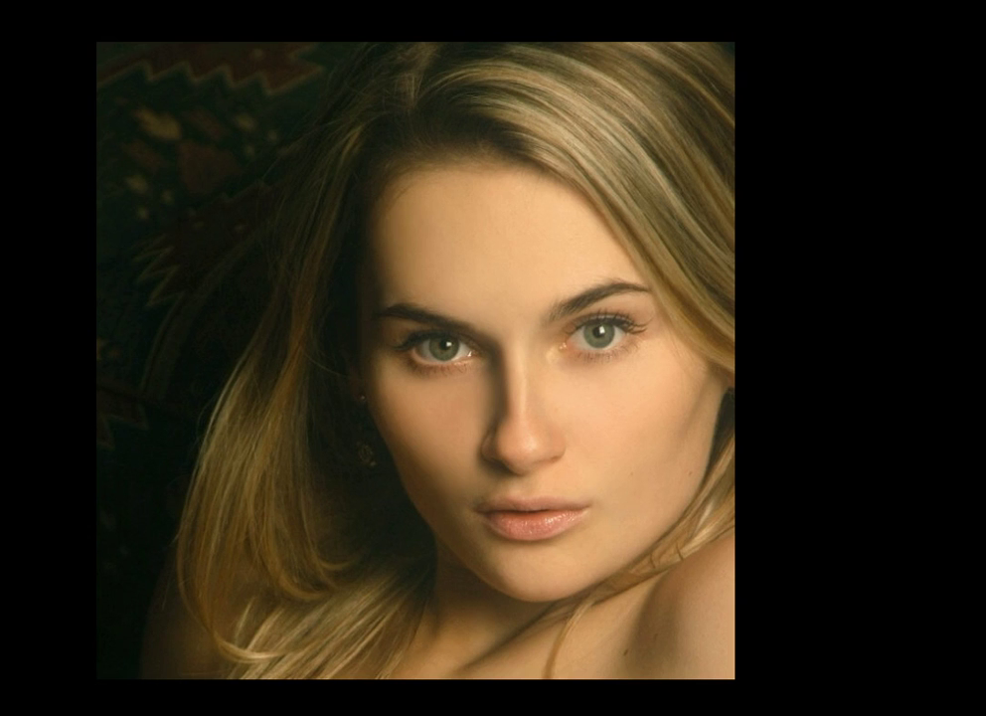
pyautogui.press('Escape')
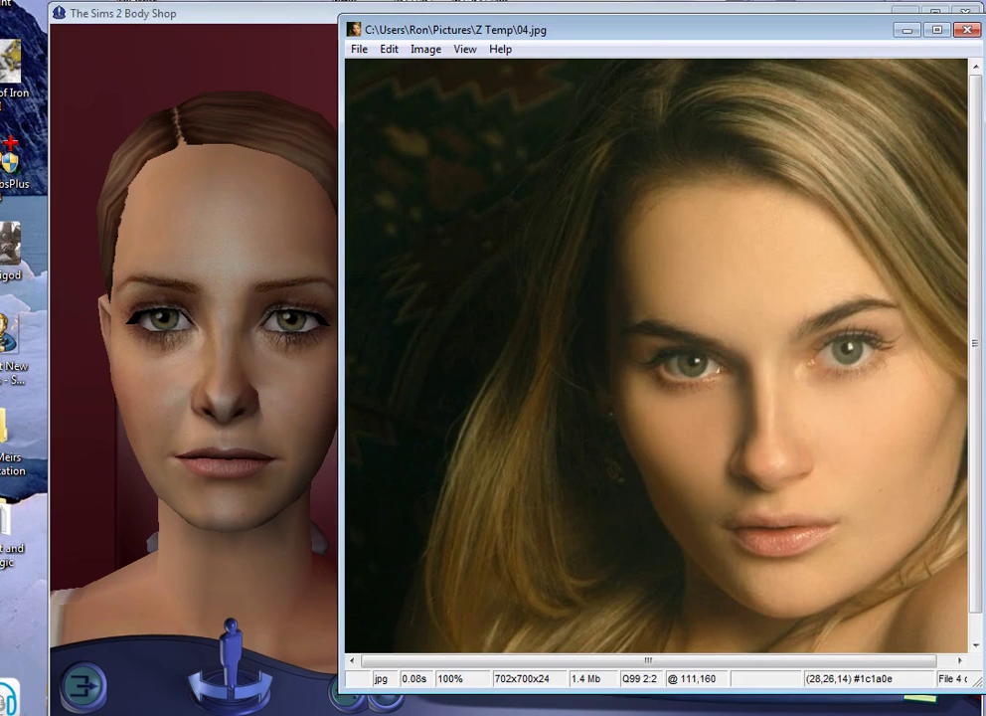
pyautogui.moveTo(537, 29); pyautogui.dragTo(0, 49)
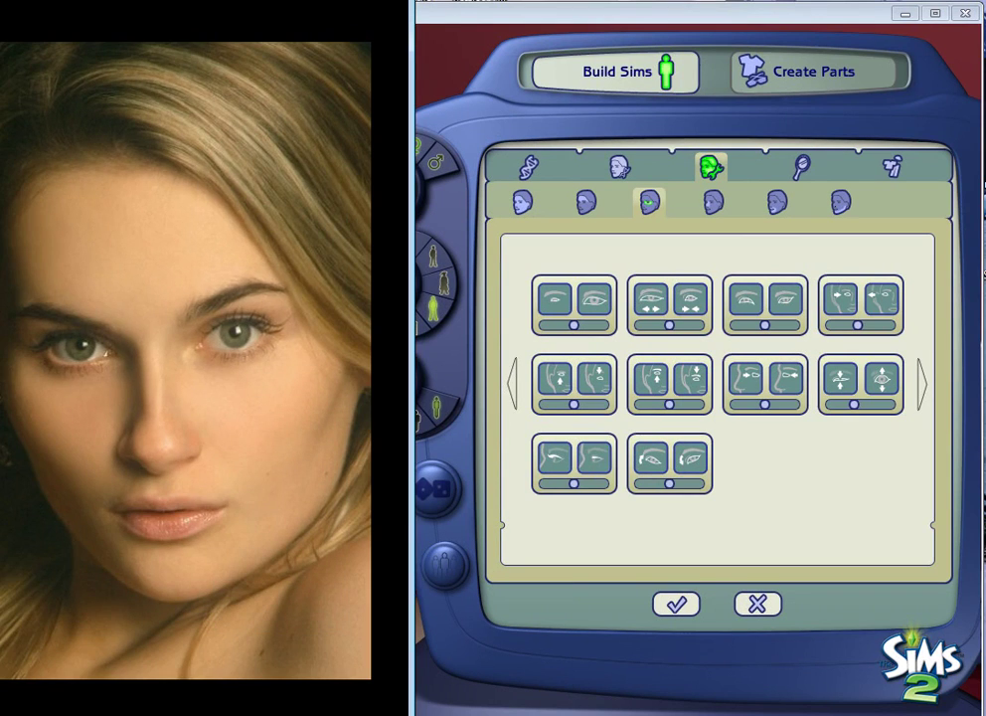
pyautogui.moveTo(0, 2); pyautogui.dragTo(0, 22)
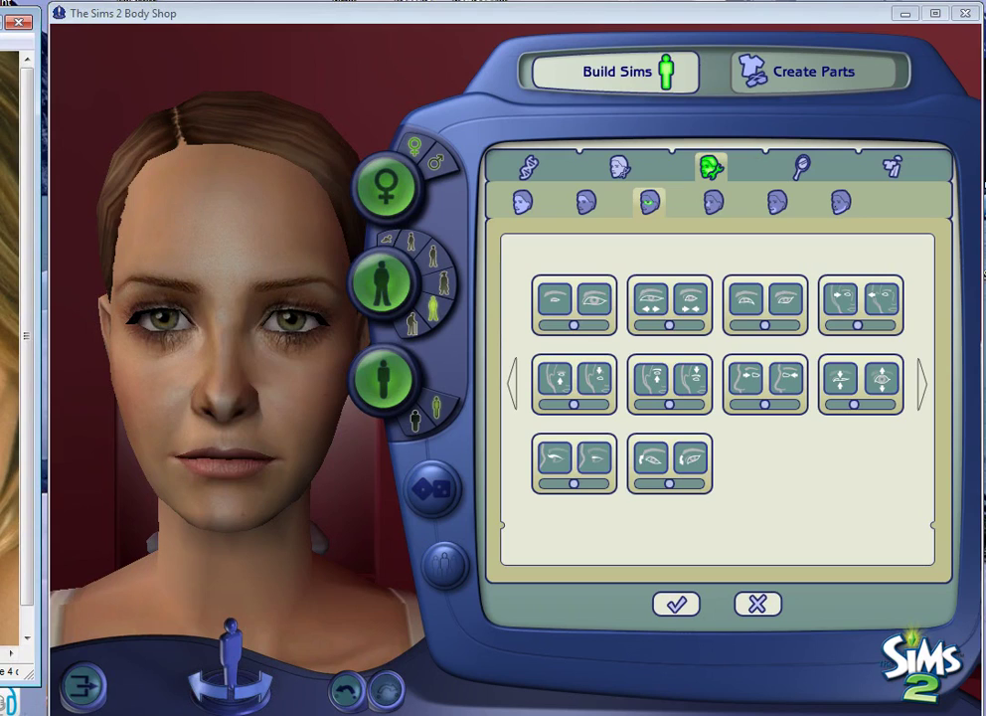
# Slightly increase the upward slant and the tilt of the Sim's eyes, and turn her head to check the shape
pyautogui.click(765, 325)
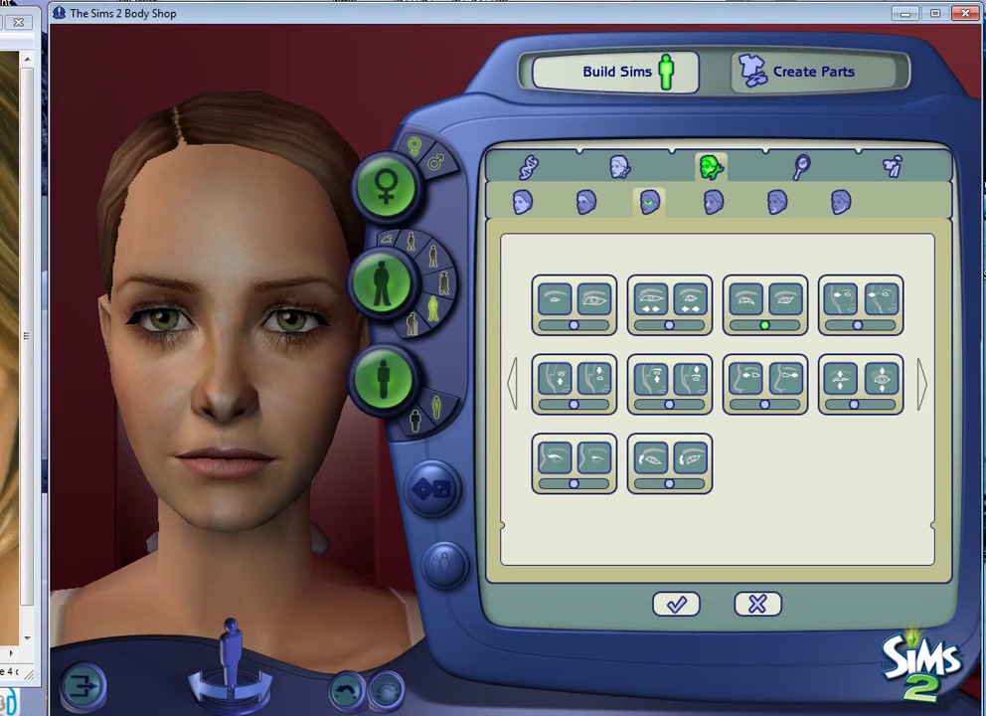
pyautogui.moveTo(765, 325)
pyautogui.mouseDown()
pyautogui.moveTo(781, 325)
pyautogui.moveTo(771, 325)
pyautogui.mouseUp()
pyautogui.moveTo(669, 484); pyautogui.dragTo(673, 484)
pyautogui.moveTo(234, 397); pyautogui.dragTo(159, 397)
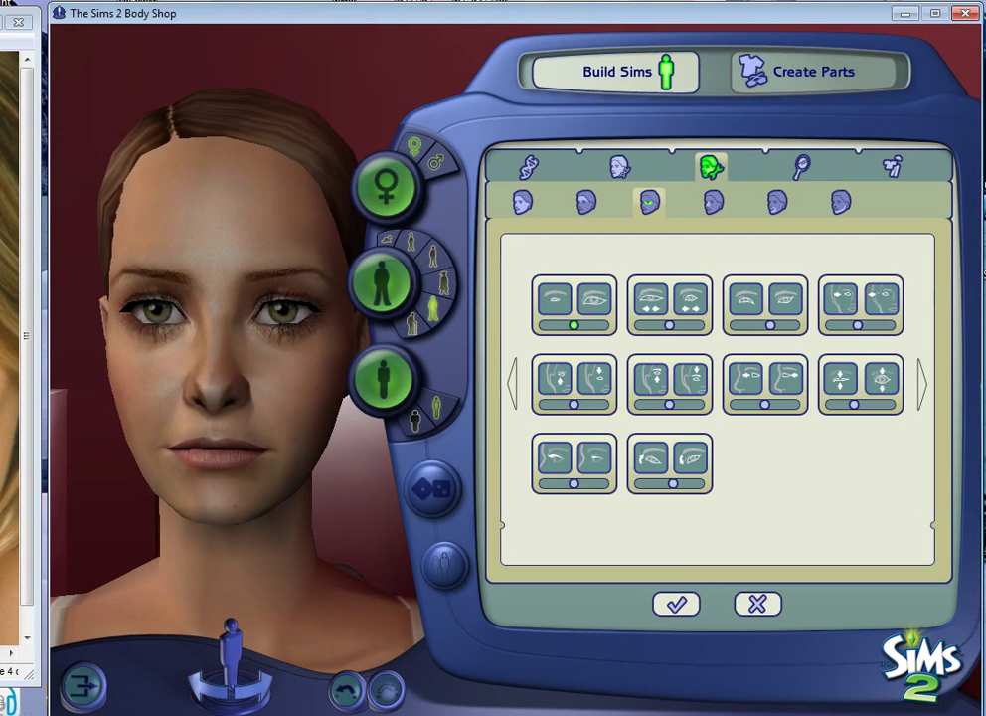
# Slightly reduce the Sim's overall eye size, undoing and reapplying the change to compare the two versions
pyautogui.moveTo(574, 326); pyautogui.dragTo(570, 325)
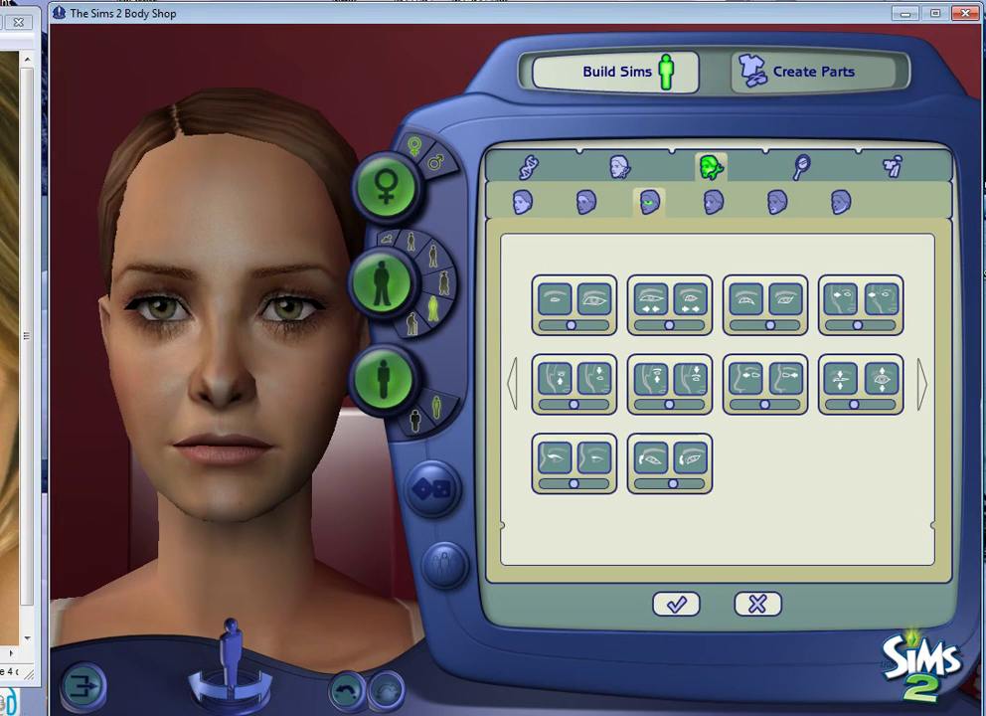
pyautogui.click(347, 692)
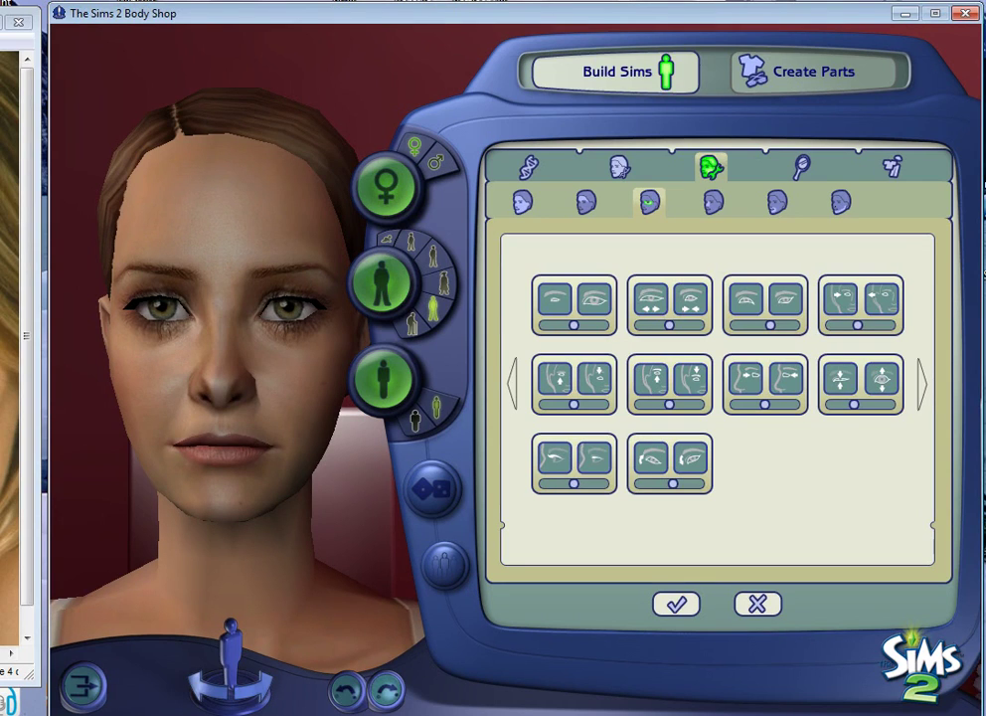
pyautogui.click(386, 691)
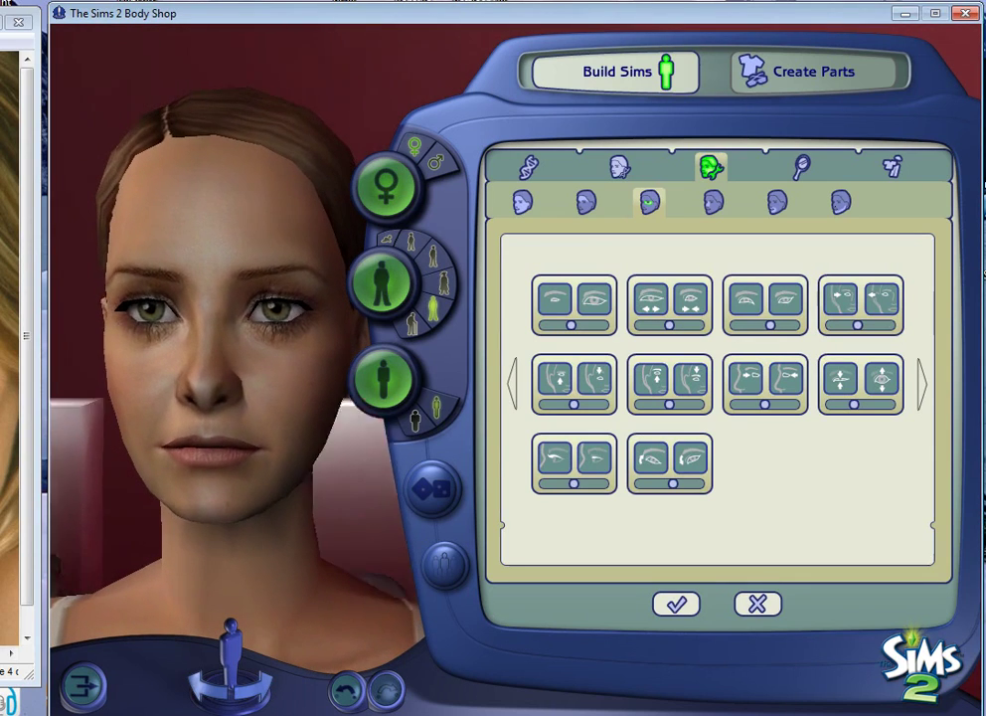
# Look through the nose and mouth modifiers, checking the Sim's angled face against reference photo 03.jpg and minimising the photo
pyautogui.click(713, 203)
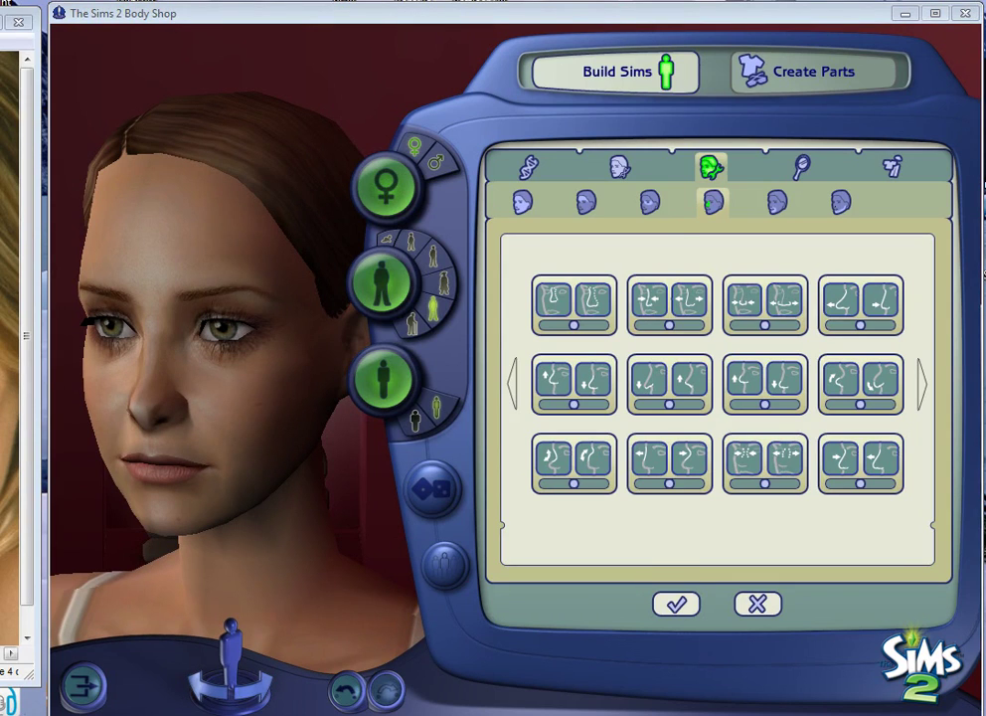
pyautogui.hotkey('alt', 'Tab')
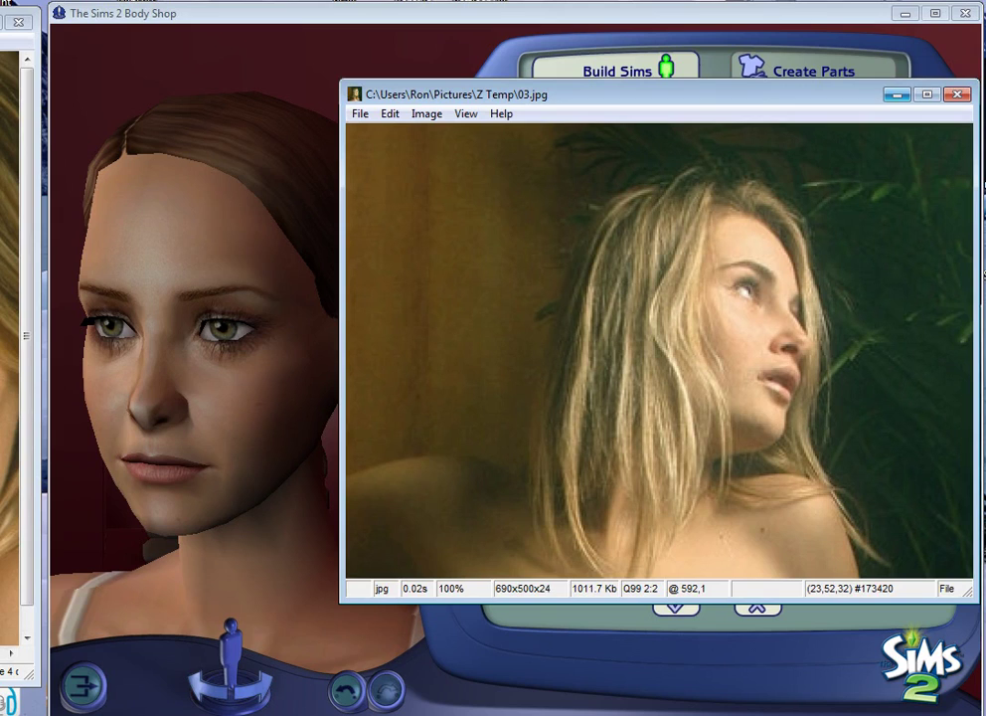
pyautogui.click(897, 95)
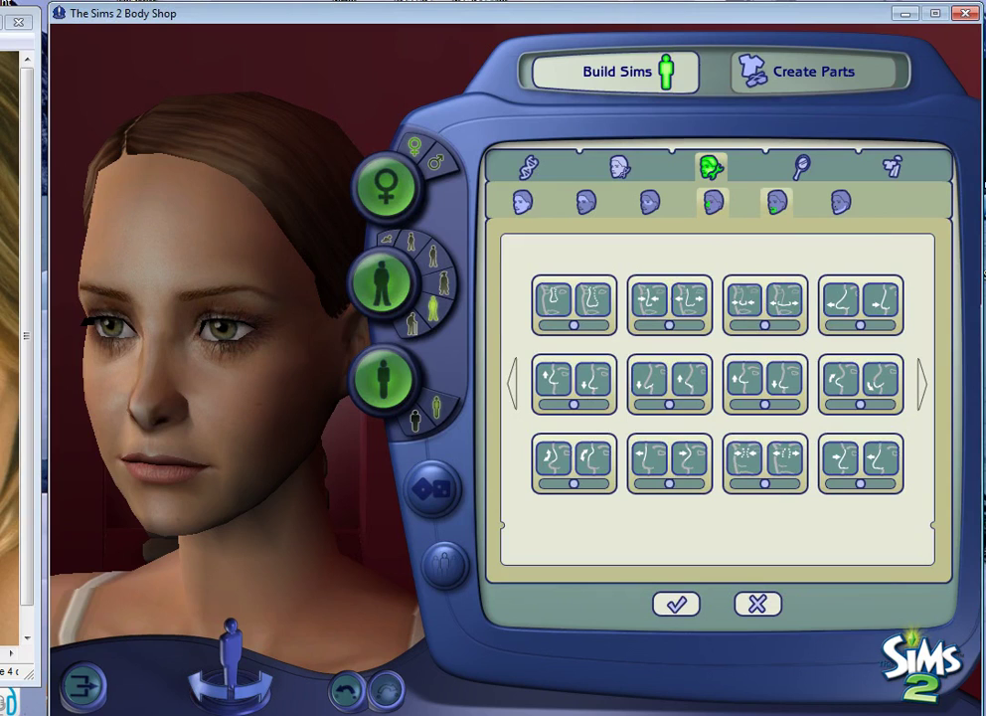
pyautogui.click(777, 203)
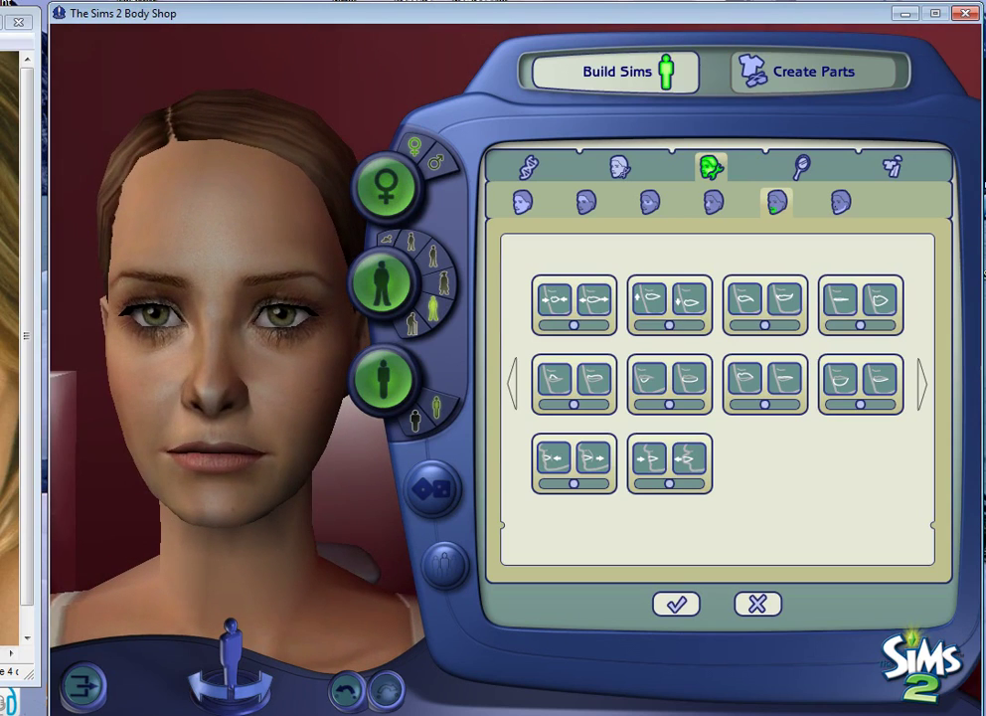
# Reopen the brow modifiers, try a stronger brow slant and undo it, apply only a very slight increase, and turn the Sim forward
pyautogui.click(529, 167)
pyautogui.click(711, 167)
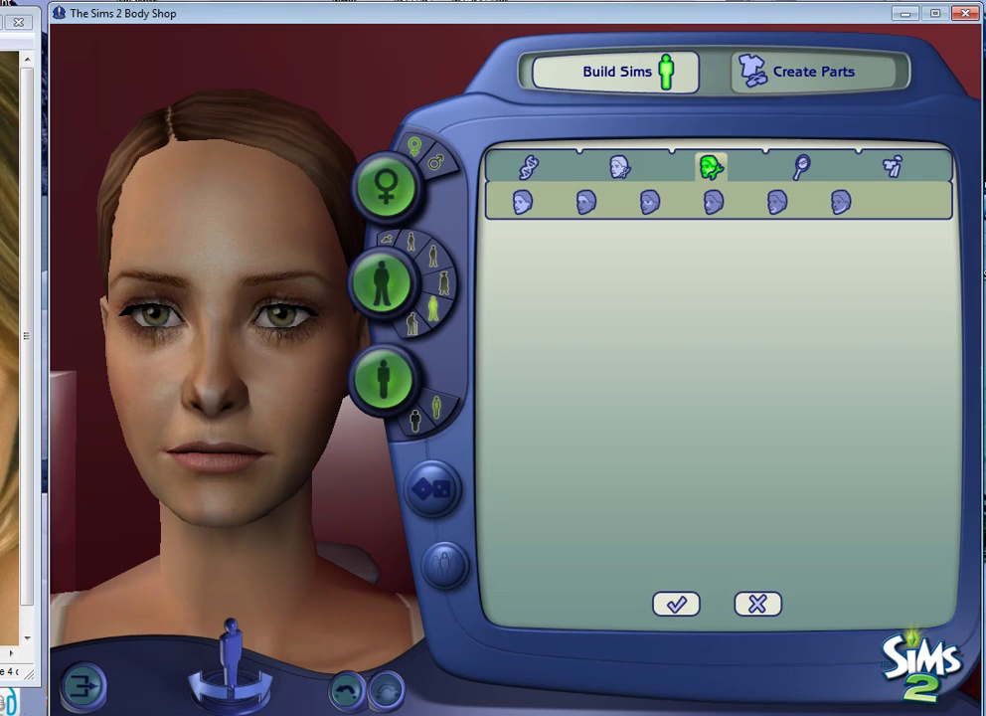
pyautogui.click(649, 202)
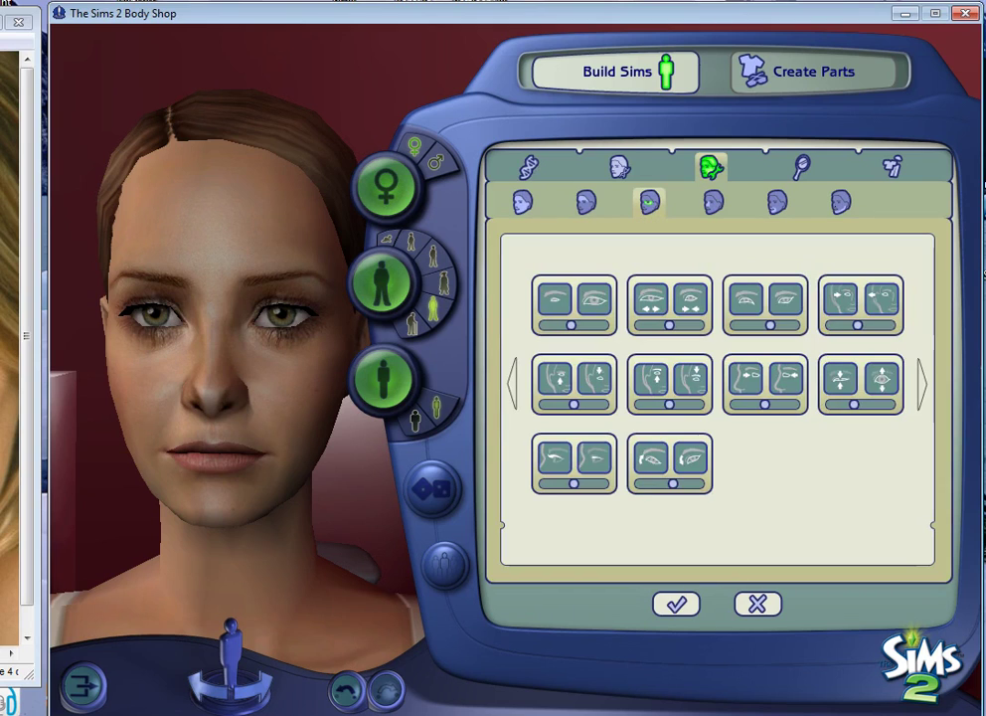
pyautogui.click(586, 202)
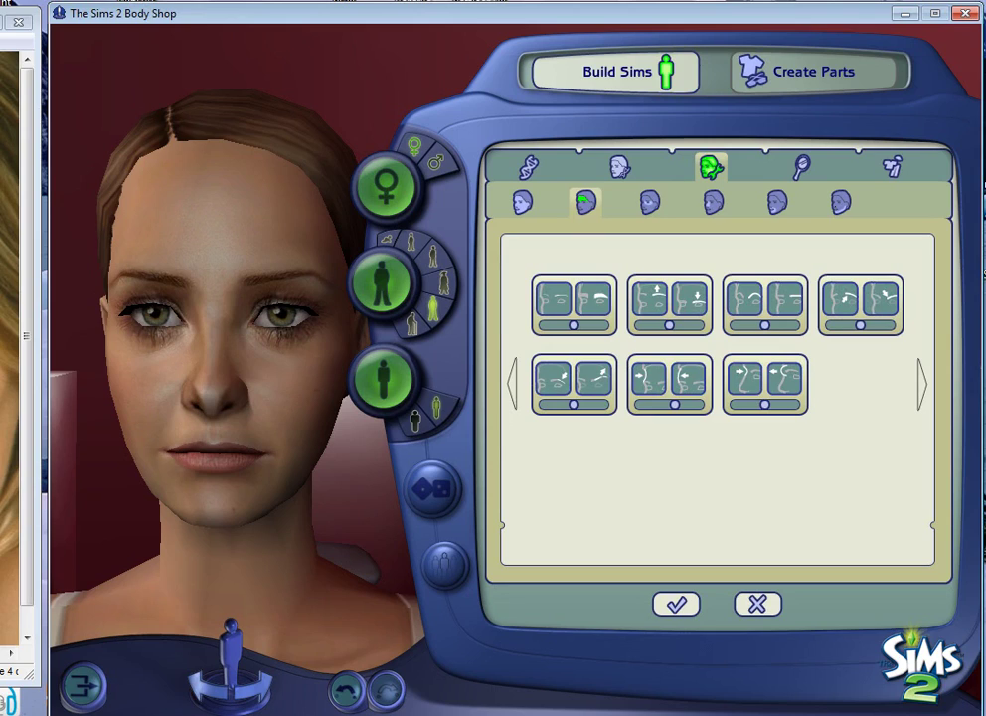
pyautogui.moveTo(574, 403); pyautogui.dragTo(583, 404)
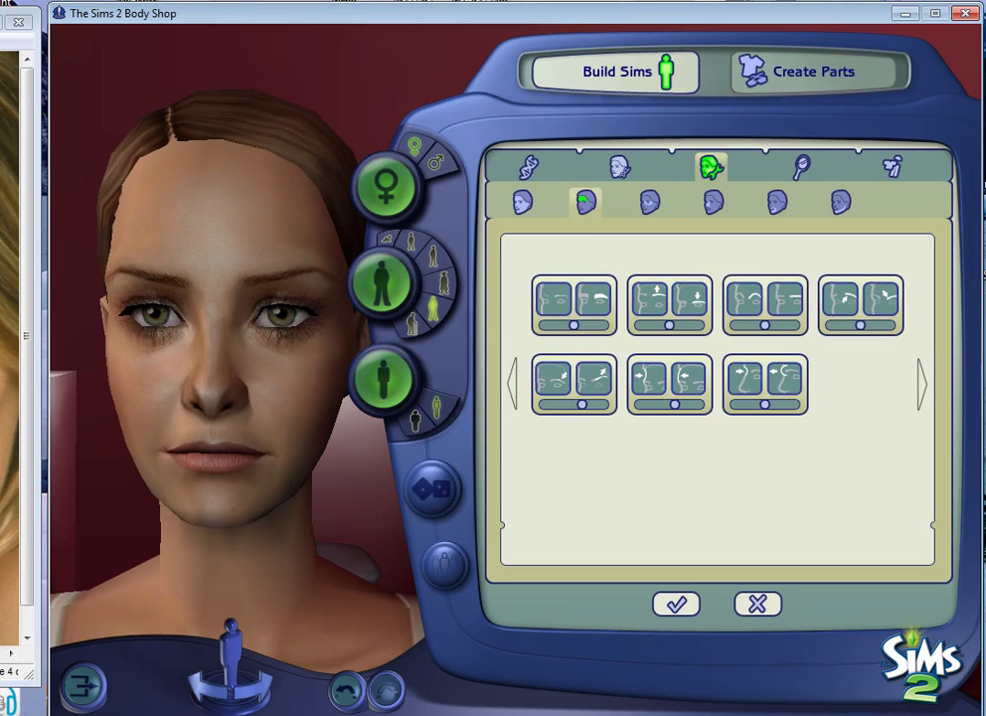
pyautogui.click(348, 690)
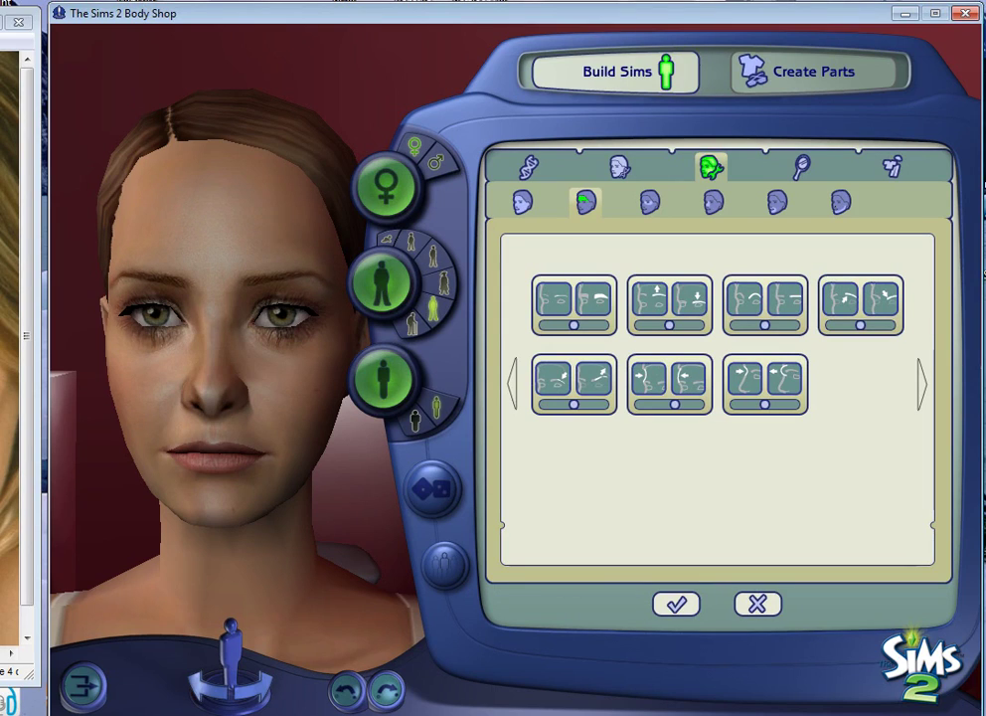
pyautogui.click(386, 688)
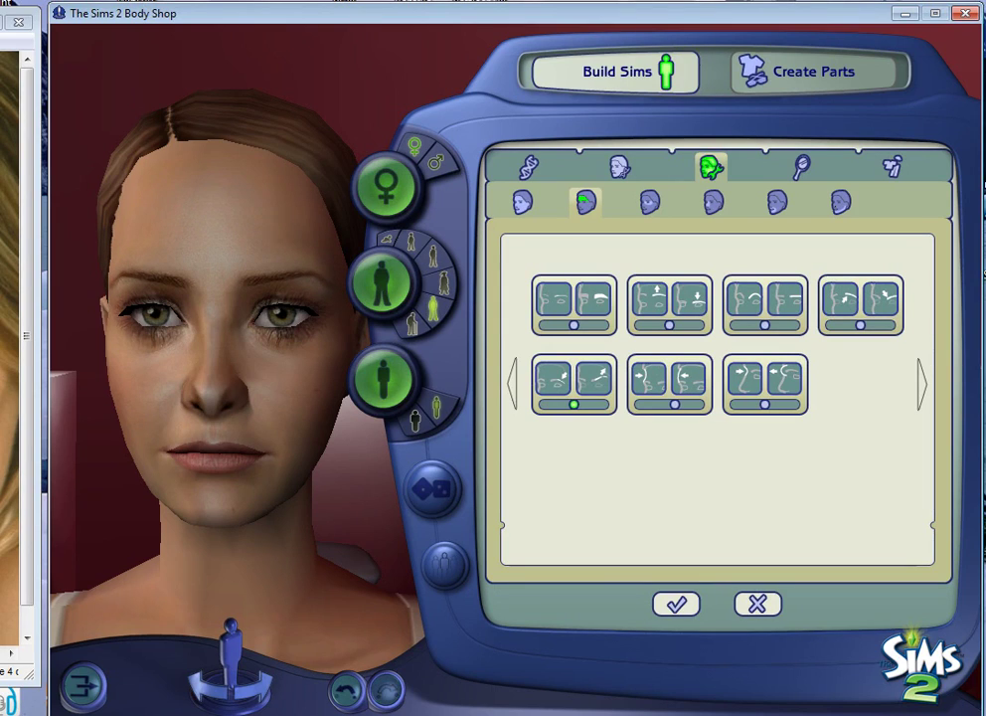
pyautogui.moveTo(574, 404); pyautogui.dragTo(575, 405)
pyautogui.click(203, 688)
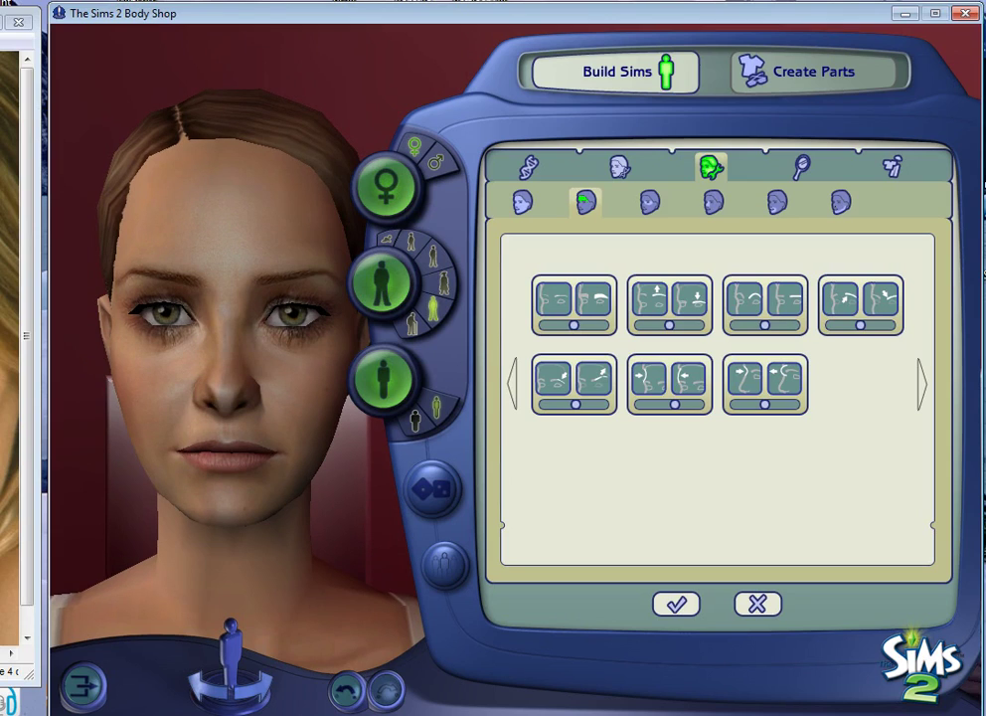
pyautogui.click(621, 167)
pyautogui.click(529, 167)
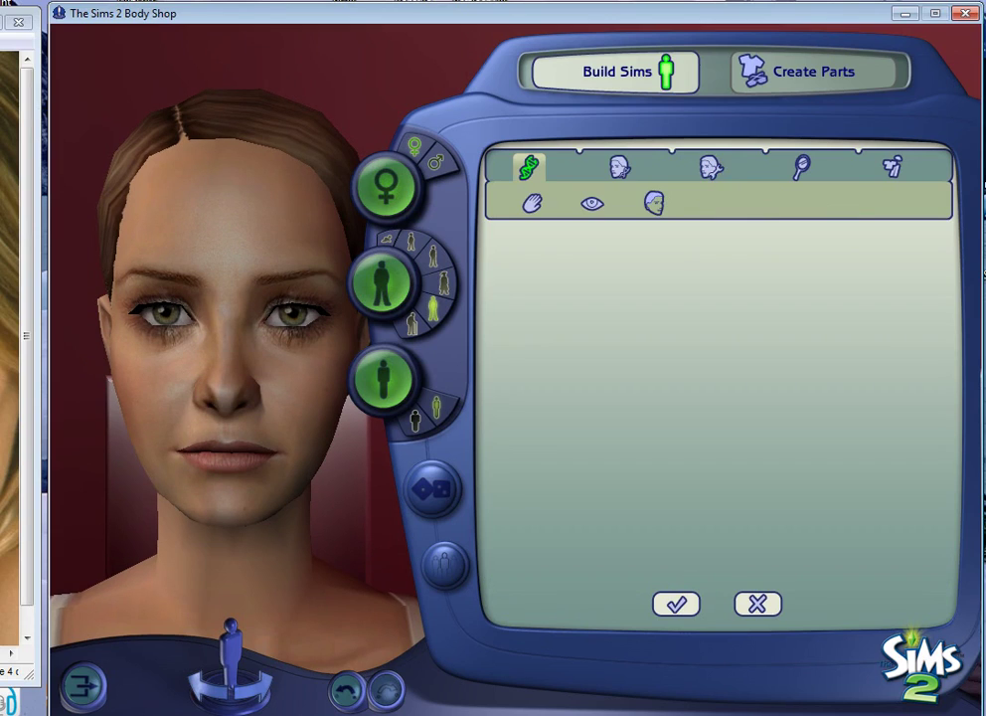
pyautogui.click(711, 167)
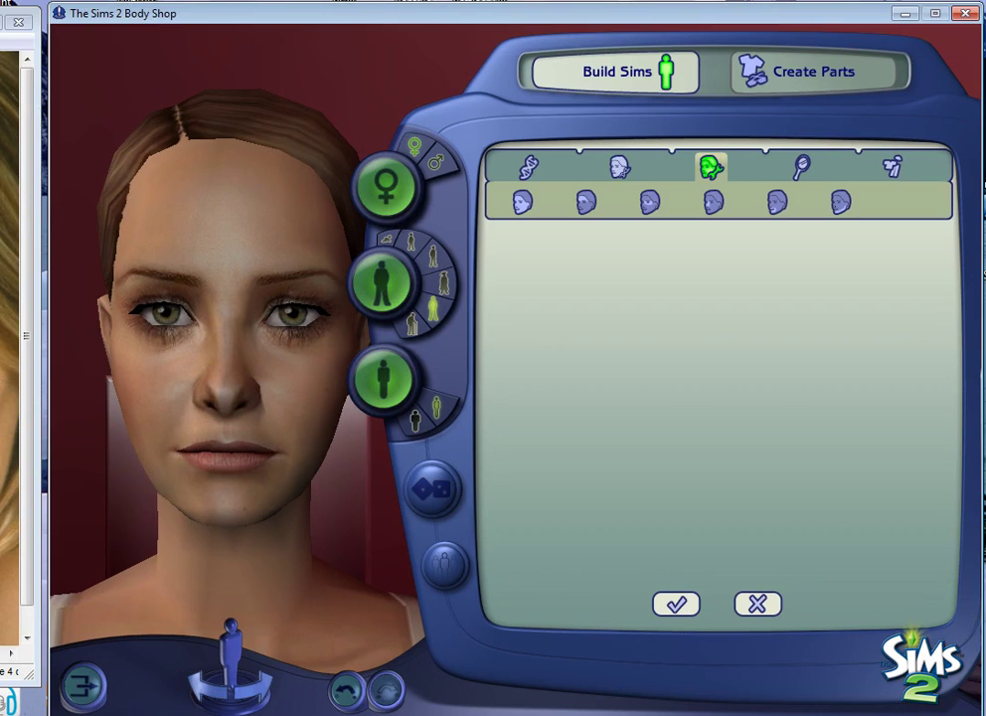
pyautogui.click(621, 167)
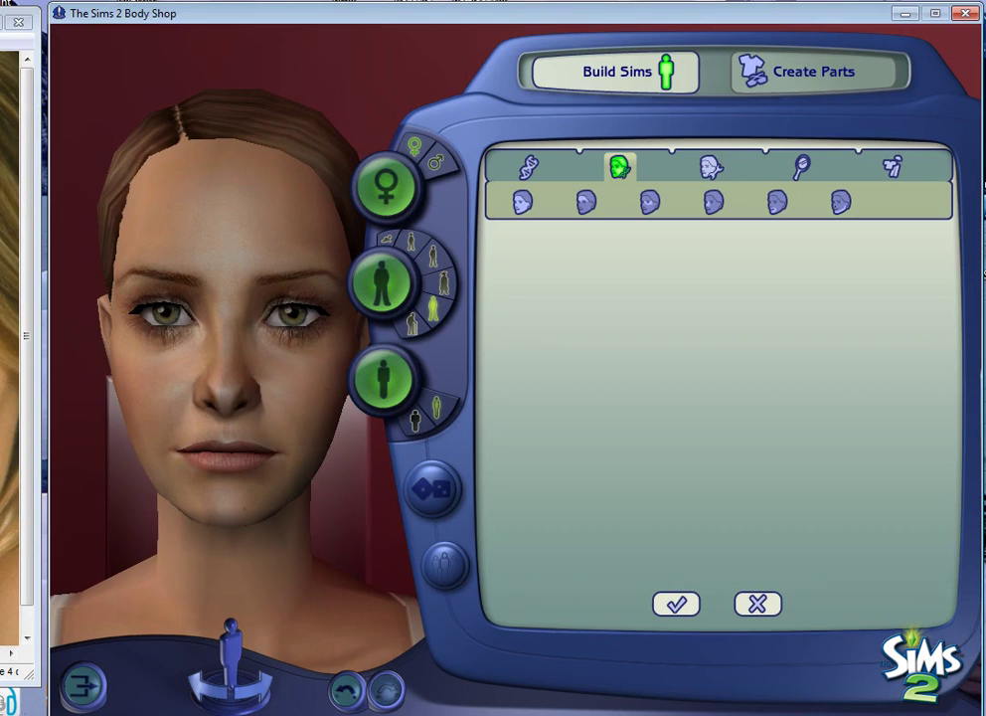
# Try the eyebrow styles on the first page one by one and apply the dark style at the end of the second row
pyautogui.click(801, 166)
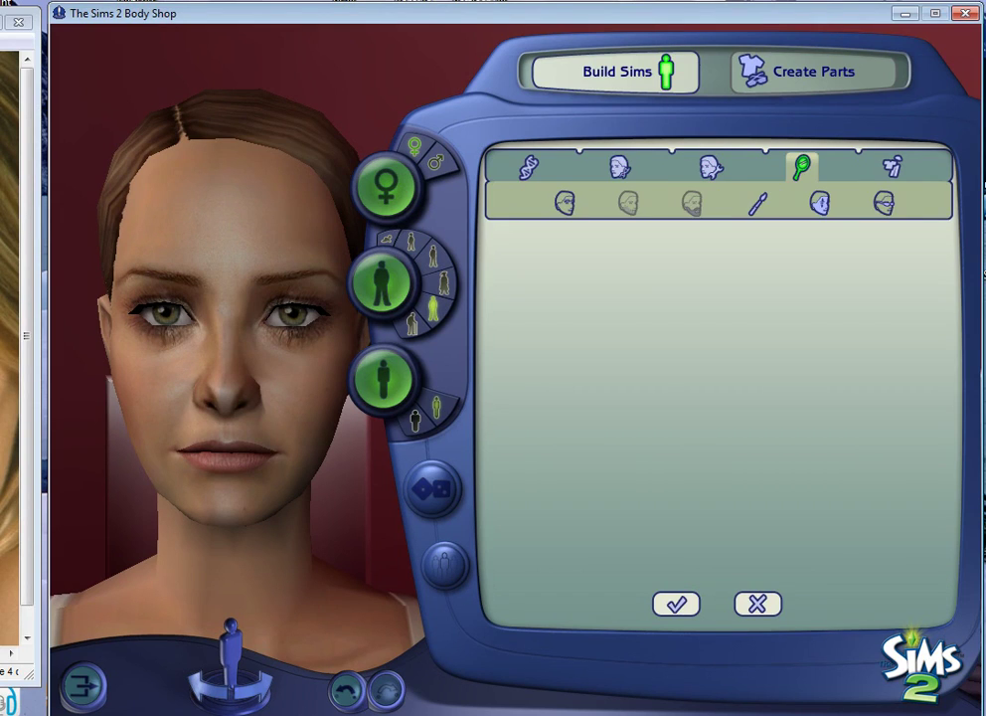
pyautogui.click(565, 203)
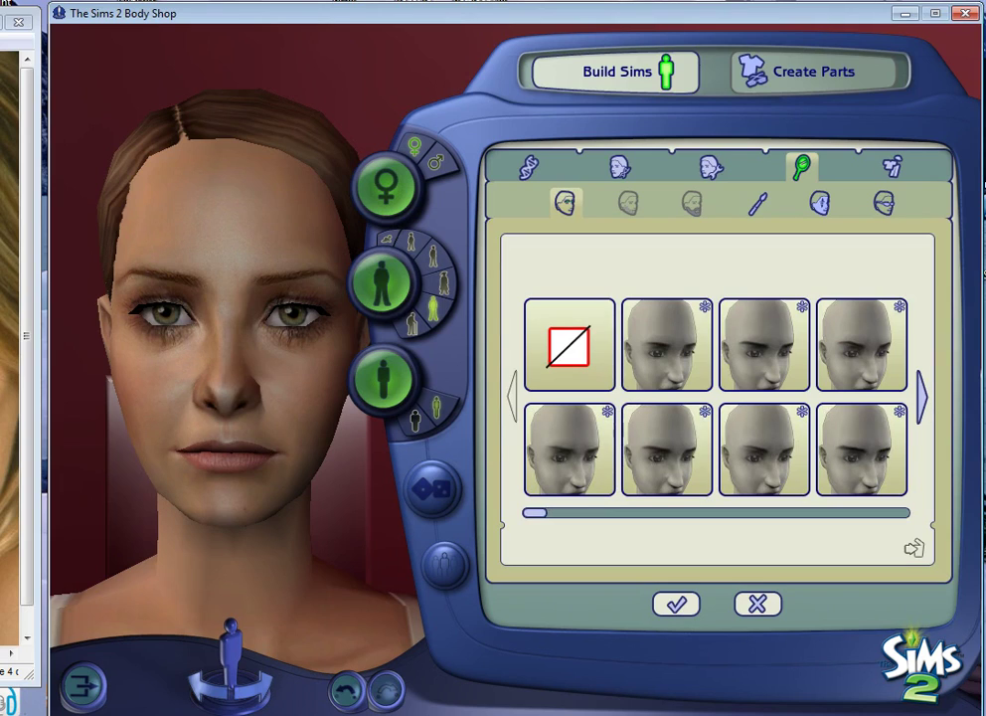
pyautogui.click(667, 345)
pyautogui.click(764, 345)
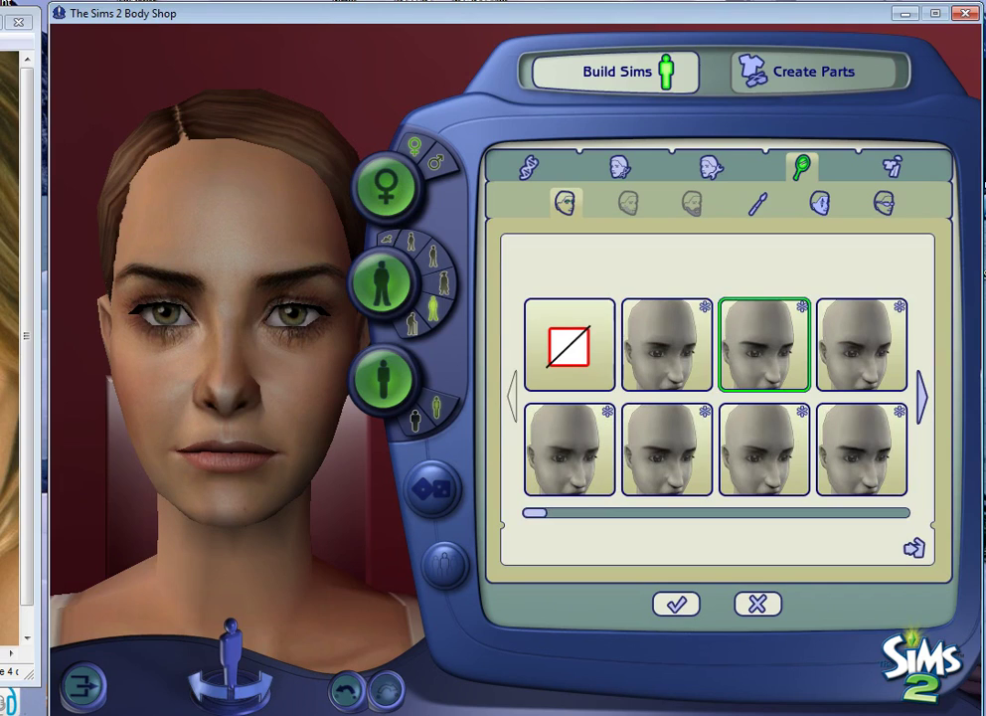
pyautogui.click(861, 344)
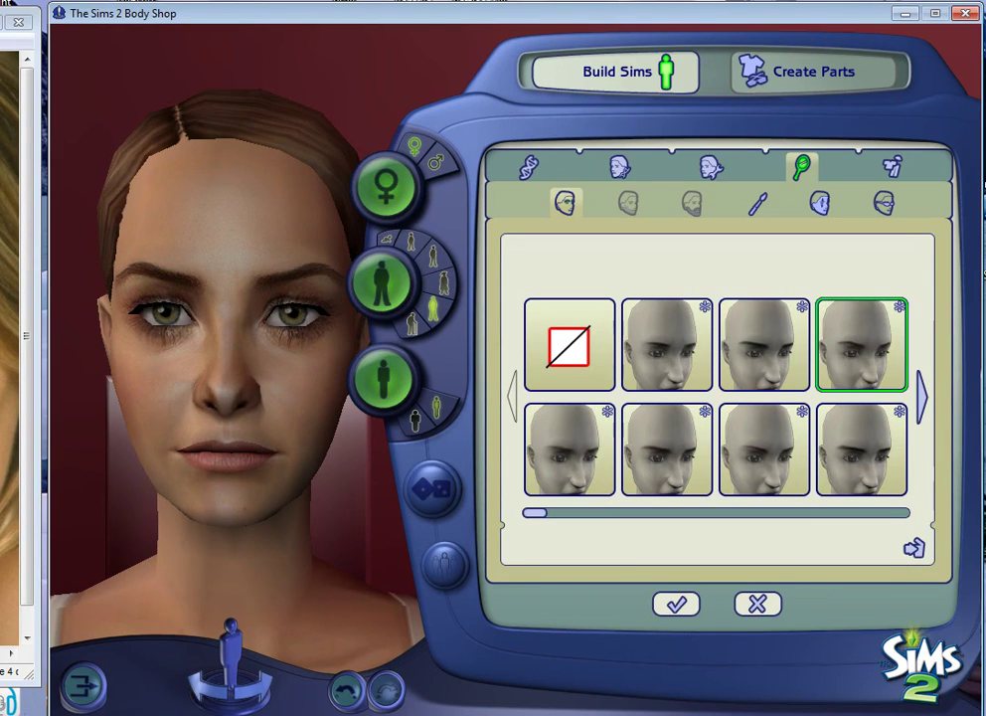
pyautogui.click(569, 450)
pyautogui.click(667, 449)
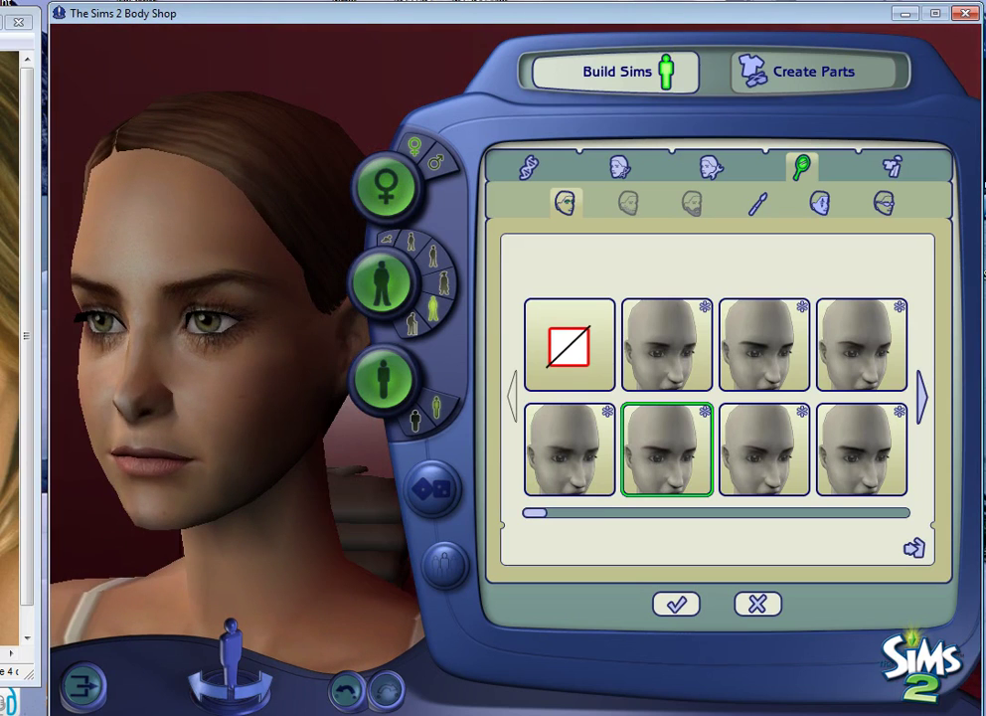
pyautogui.click(765, 449)
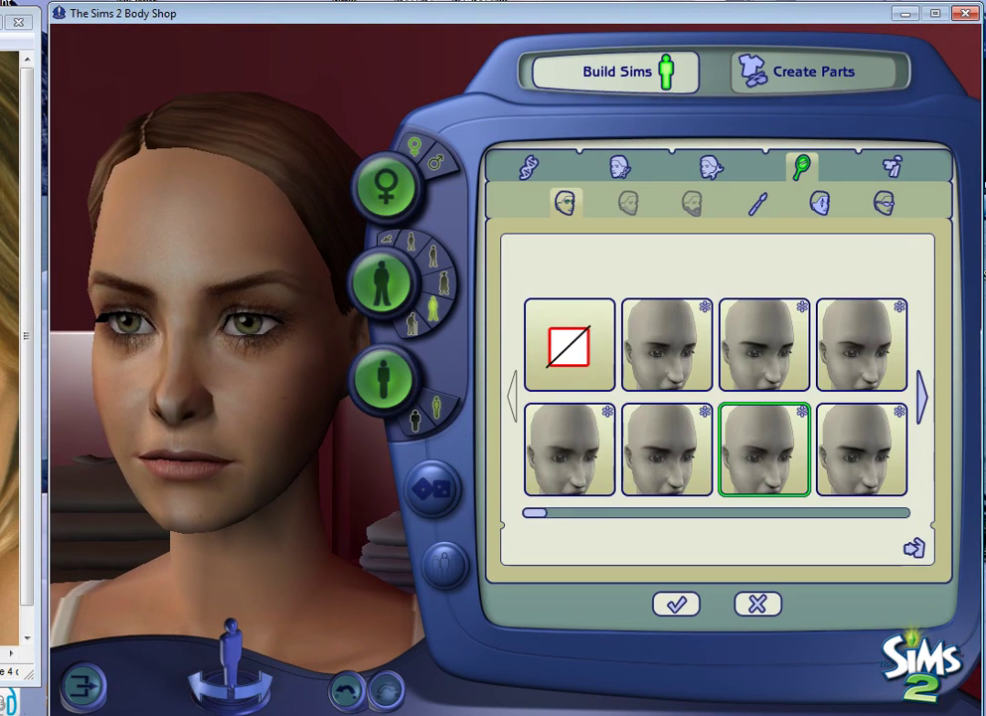
pyautogui.click(862, 450)
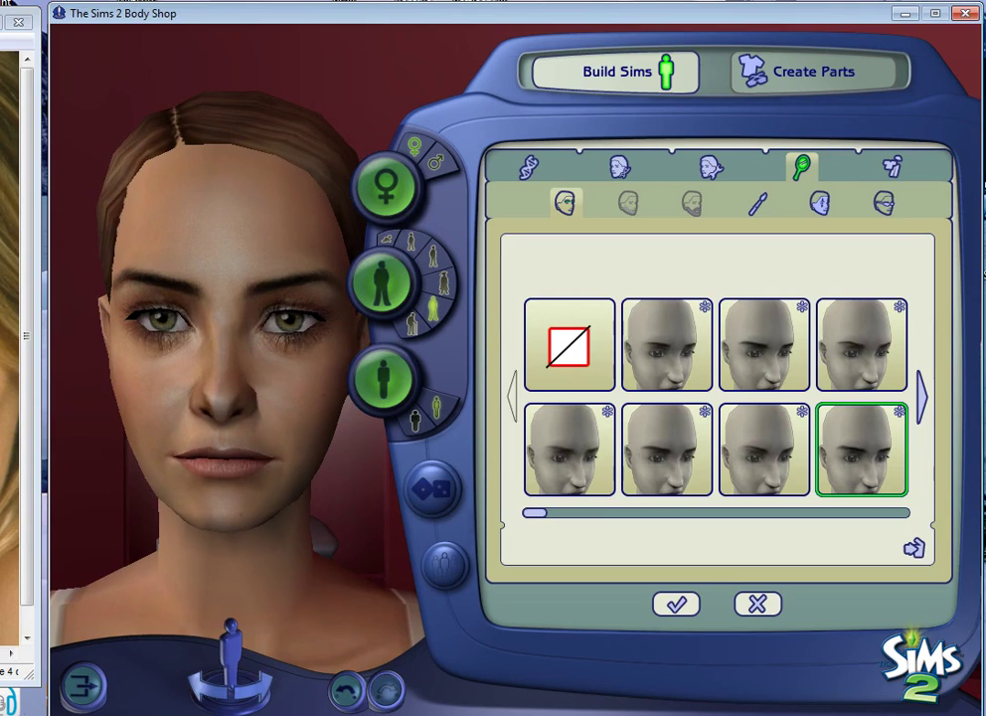
# Try a small face-width change and undo it, then very slightly adjust the third full-face modifier in the first row
pyautogui.click(711, 167)
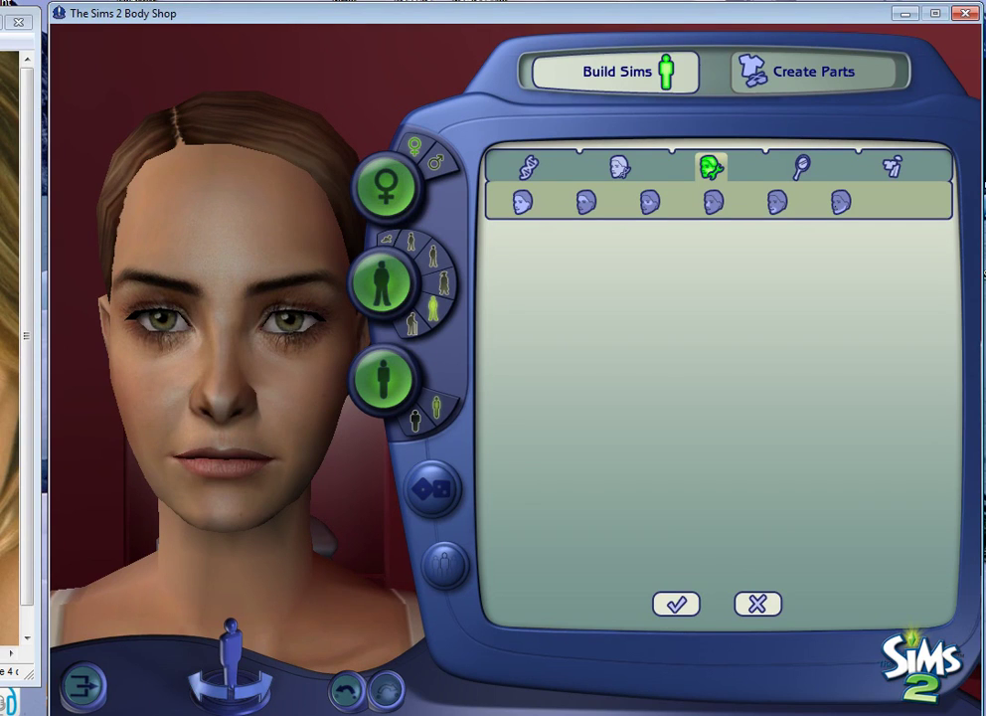
pyautogui.click(523, 202)
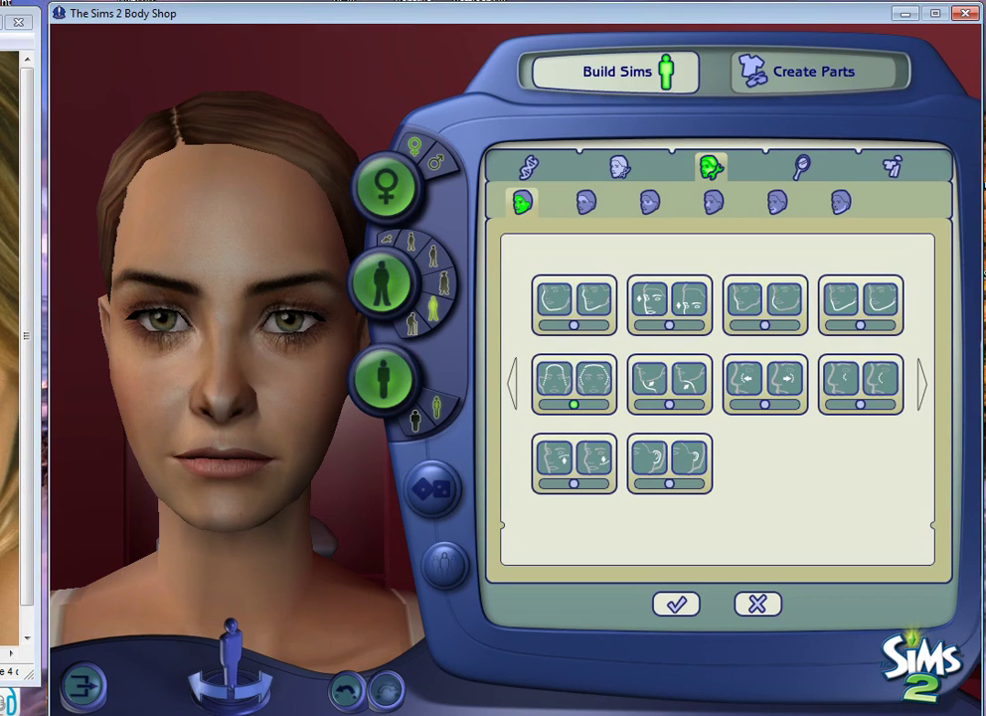
pyautogui.moveTo(571, 404)
pyautogui.mouseDown()
pyautogui.moveTo(582, 404)
pyautogui.moveTo(574, 405)
pyautogui.mouseUp()
pyautogui.click(347, 690)
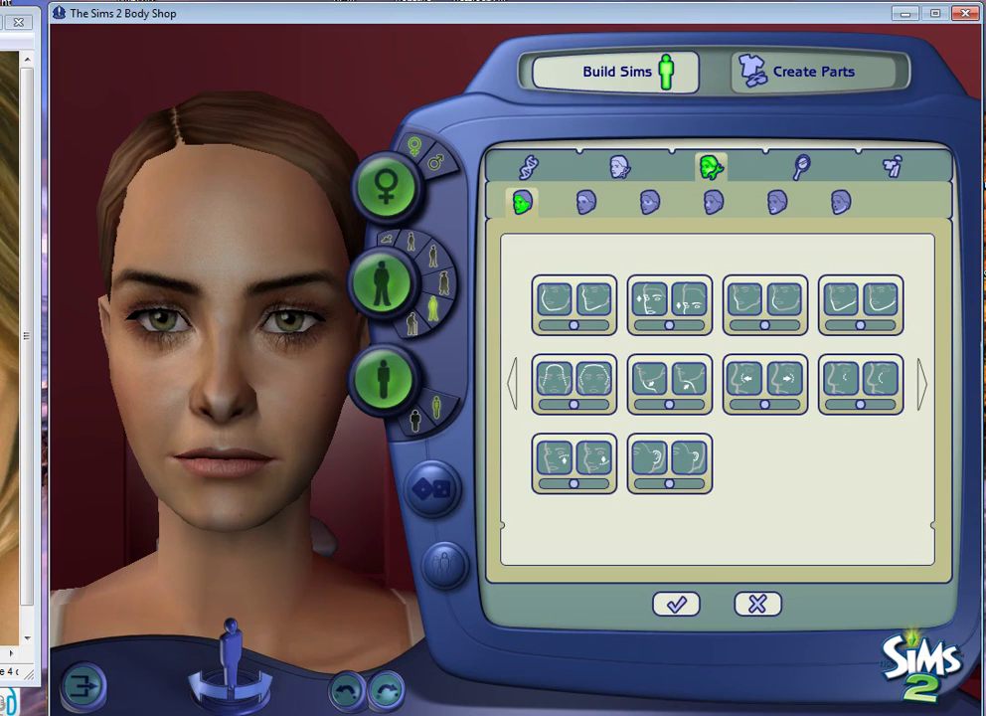
pyautogui.moveTo(765, 325)
pyautogui.mouseDown()
pyautogui.moveTo(749, 326)
pyautogui.moveTo(765, 326)
pyautogui.mouseUp()
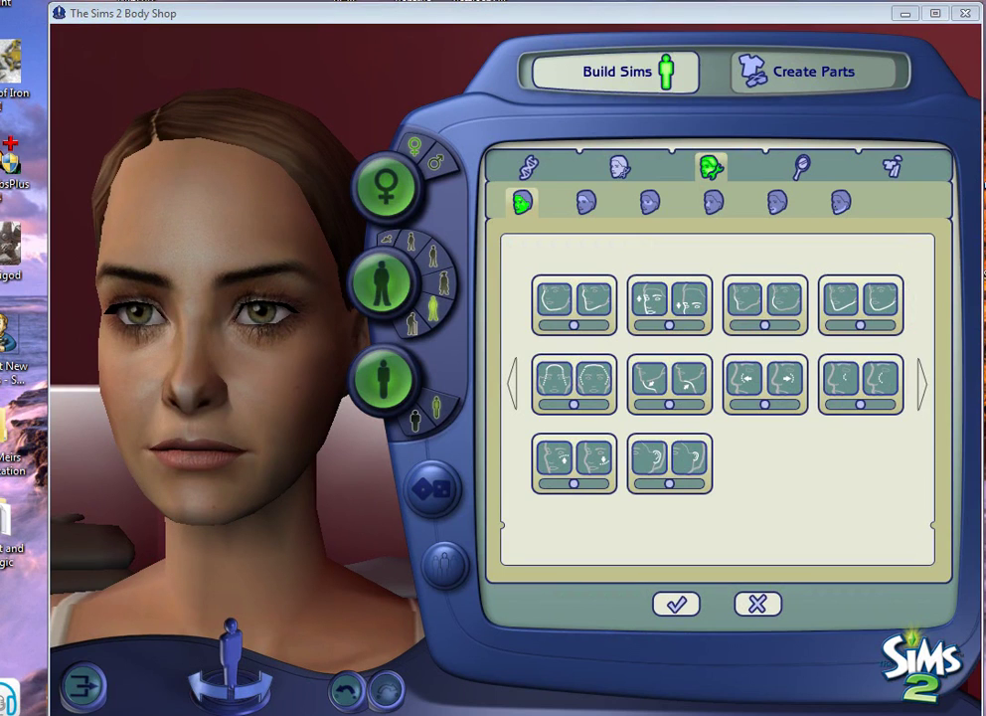
# Switch to reference photo 02.jpg, place it beside the Sim's angled face to compare them, and minimise the photo
pyautogui.hotkey('alt', 'Tab')
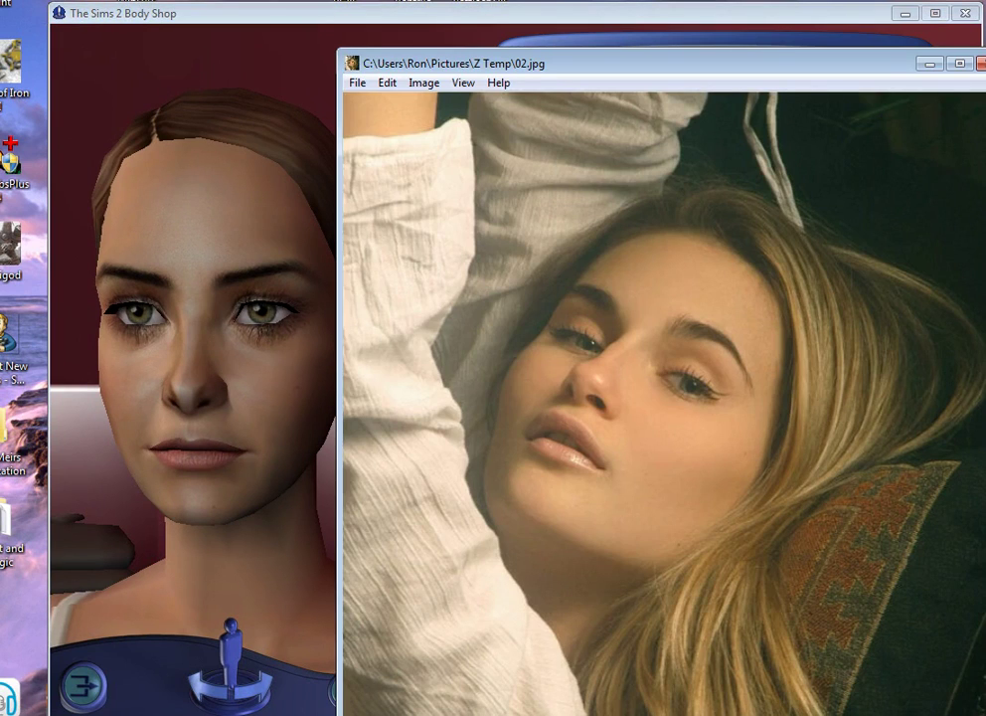
pyautogui.moveTo(895, 63); pyautogui.dragTo(0, 28)
pyautogui.moveTo(298, 2); pyautogui.dragTo(895, 15)
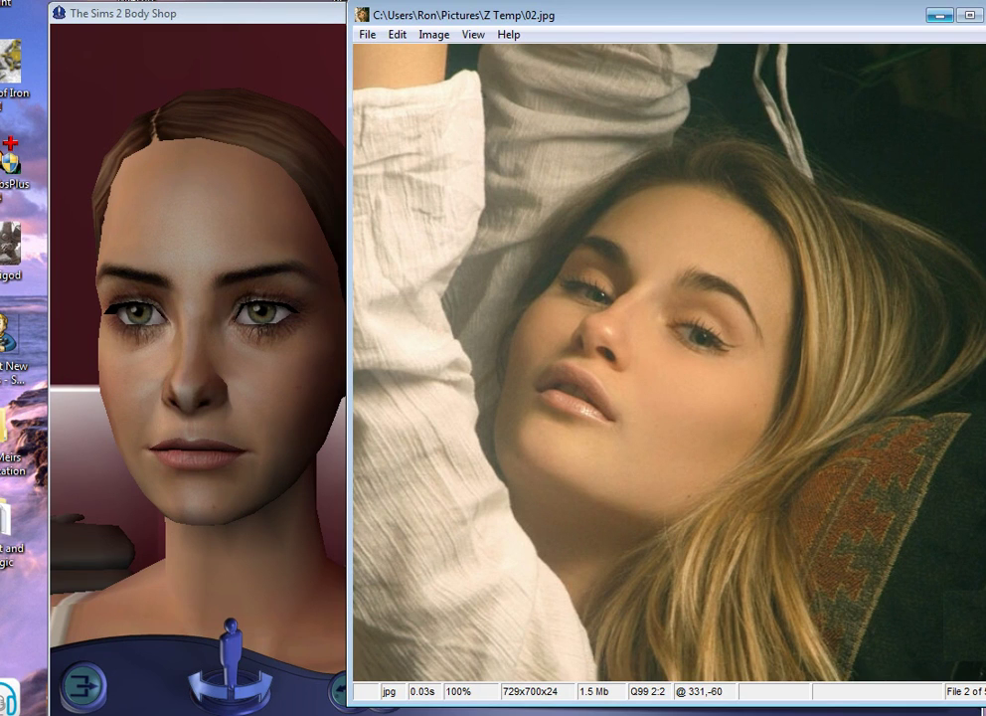
pyautogui.click(940, 15)
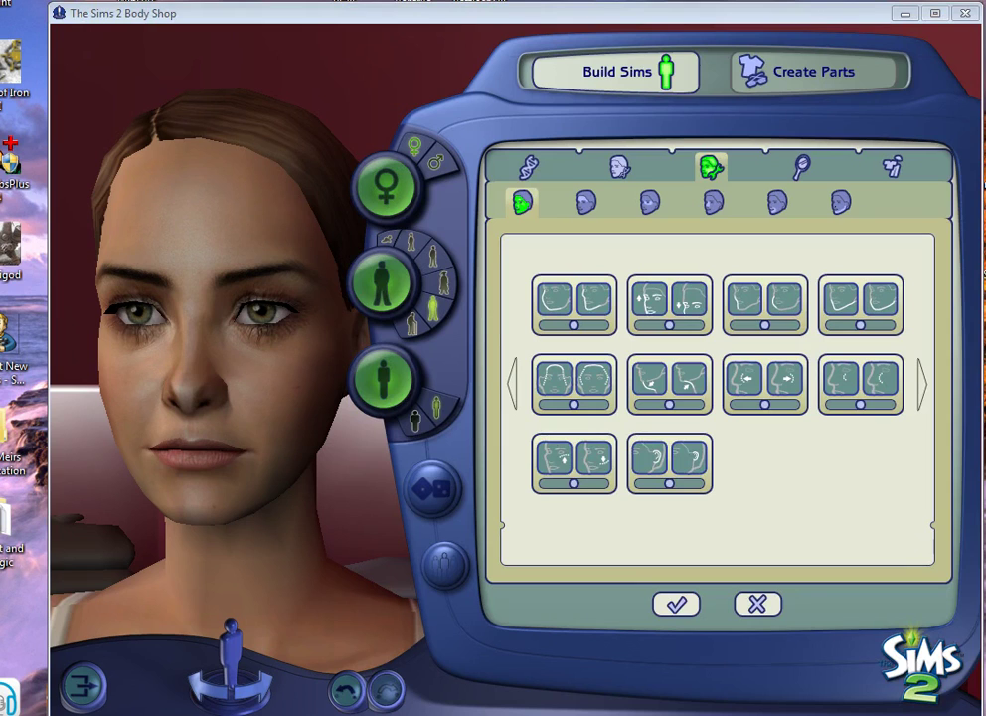
# Bring up the small reference photo, move it clear of the Sim, compare the angled faces, and return to Body Shop
pyautogui.hotkey('alt', 'Tab')
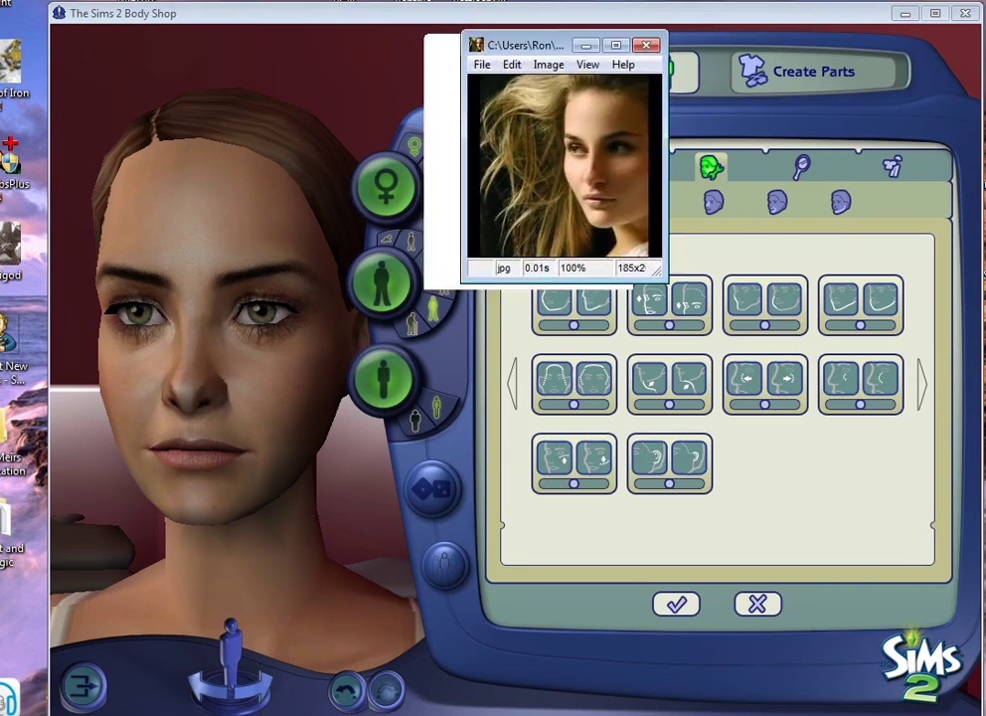
pyautogui.moveTo(559, 44); pyautogui.dragTo(872, 10)
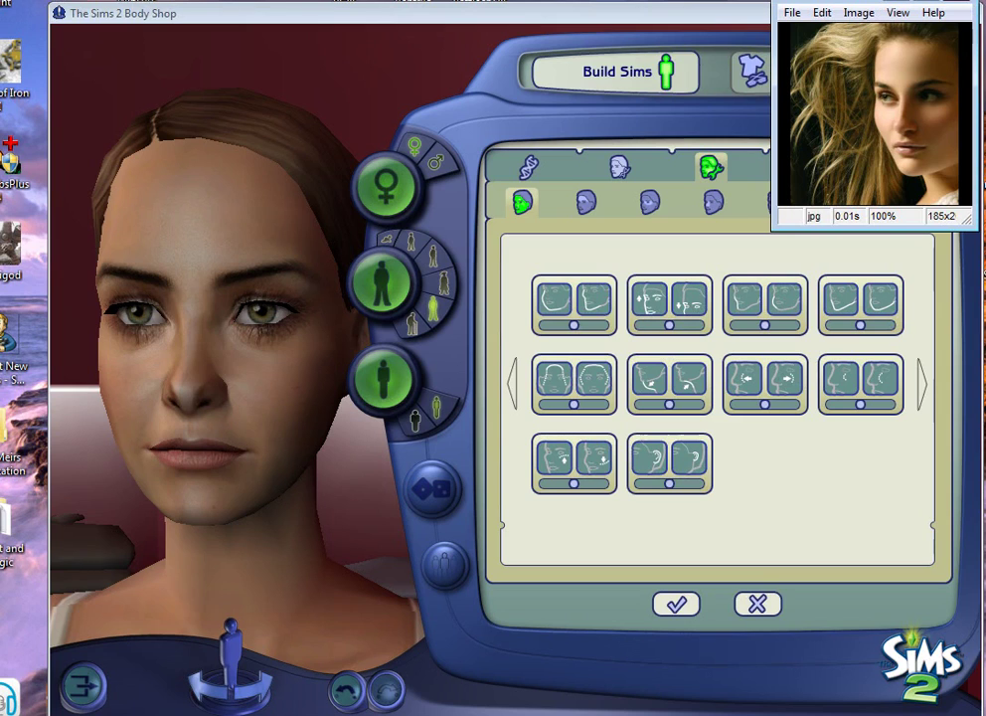
pyautogui.click(228, 348)
pyautogui.moveTo(229, 349)
pyautogui.mouseDown()
pyautogui.moveTo(179, 348)
pyautogui.moveTo(228, 348)
pyautogui.mouseUp()
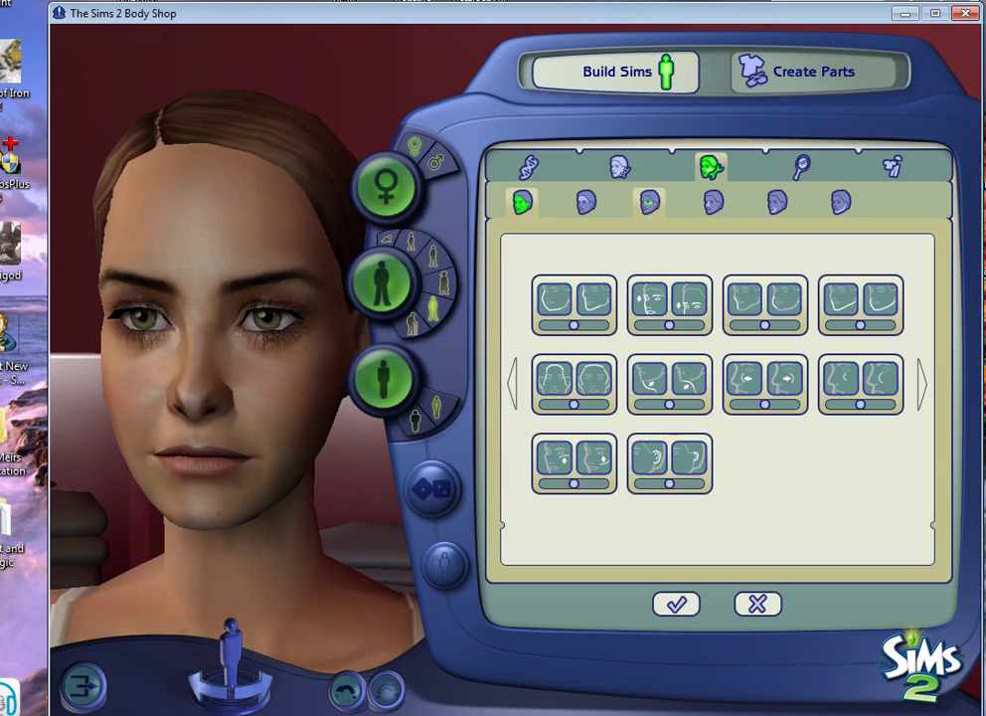
pyautogui.click(651, 203)
pyautogui.click(714, 203)
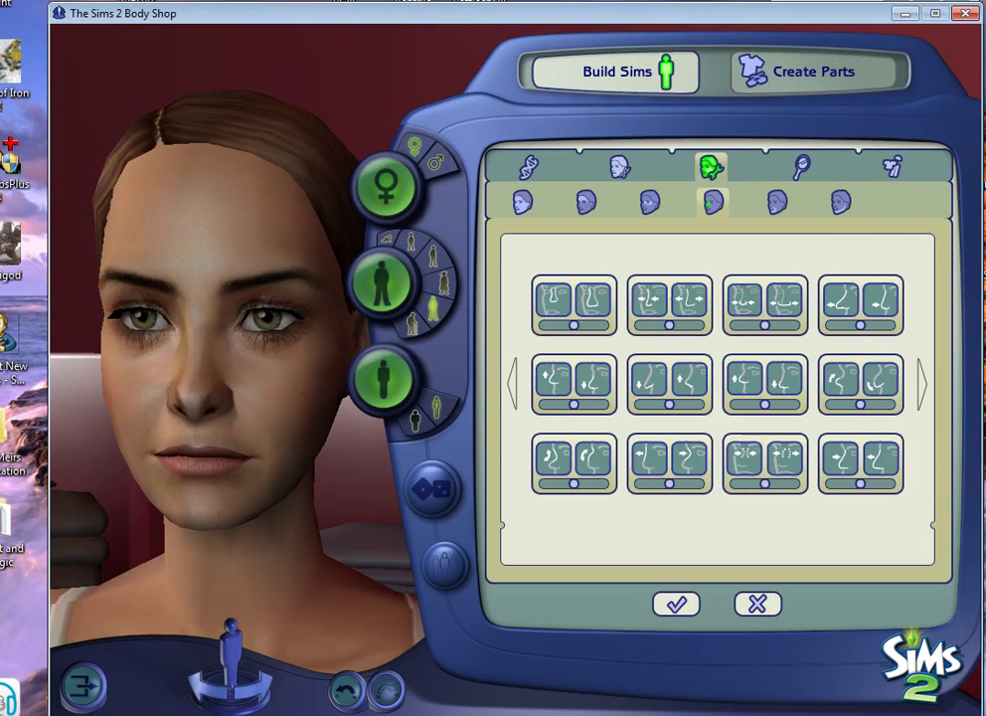
pyautogui.click(529, 167)
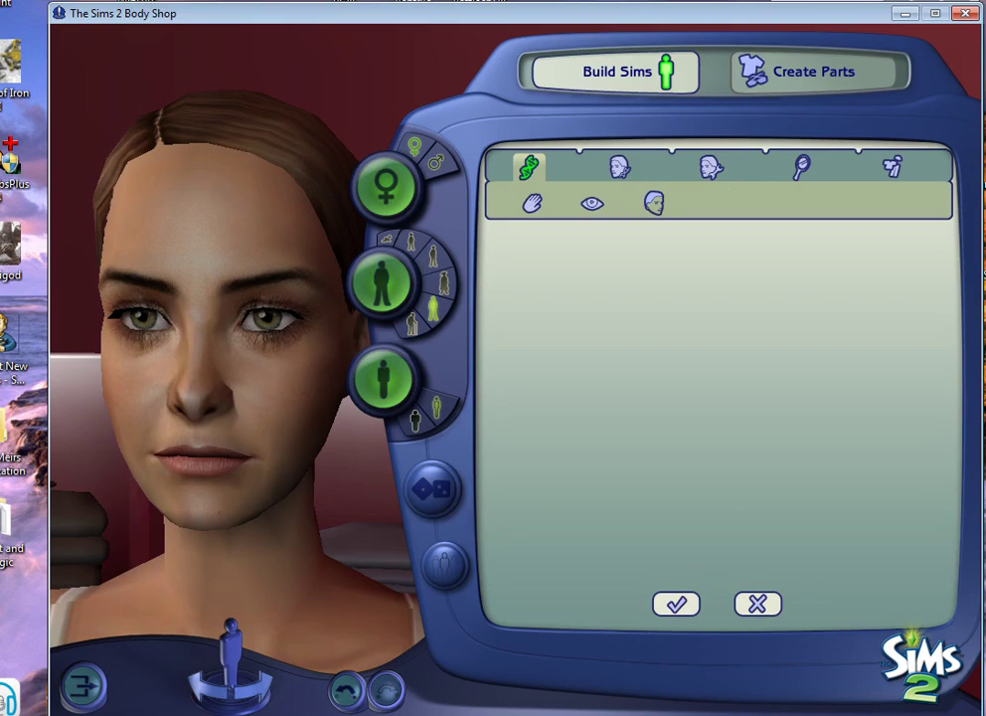
# Compare several nose overlays in the face makeup from different angles, keeping only the second overlay in the fourth row
pyautogui.click(801, 166)
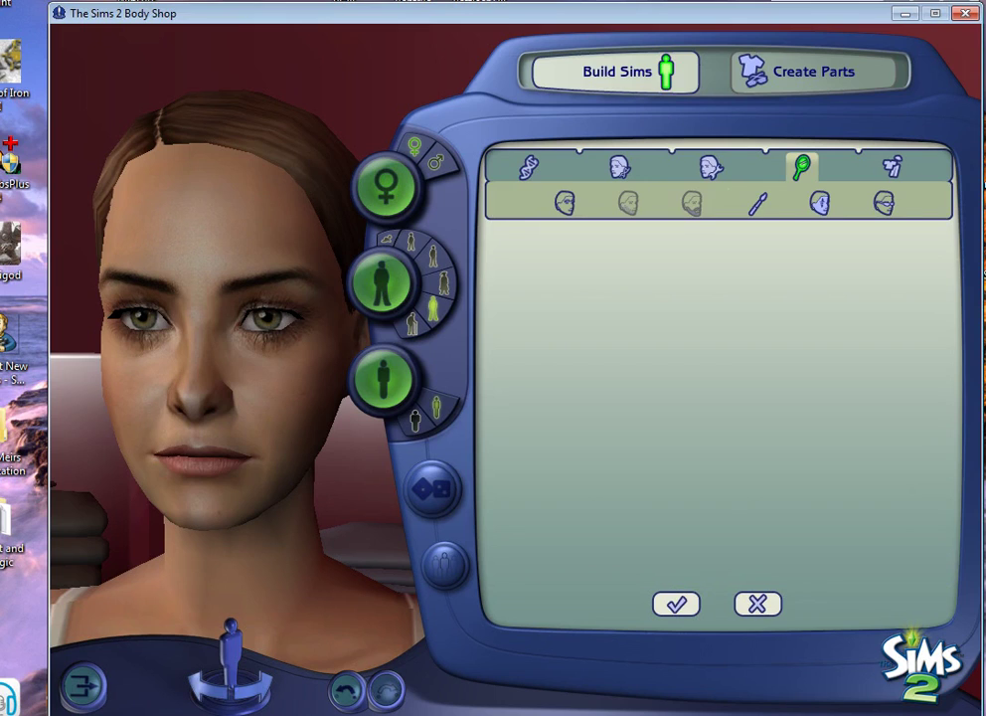
pyautogui.click(758, 204)
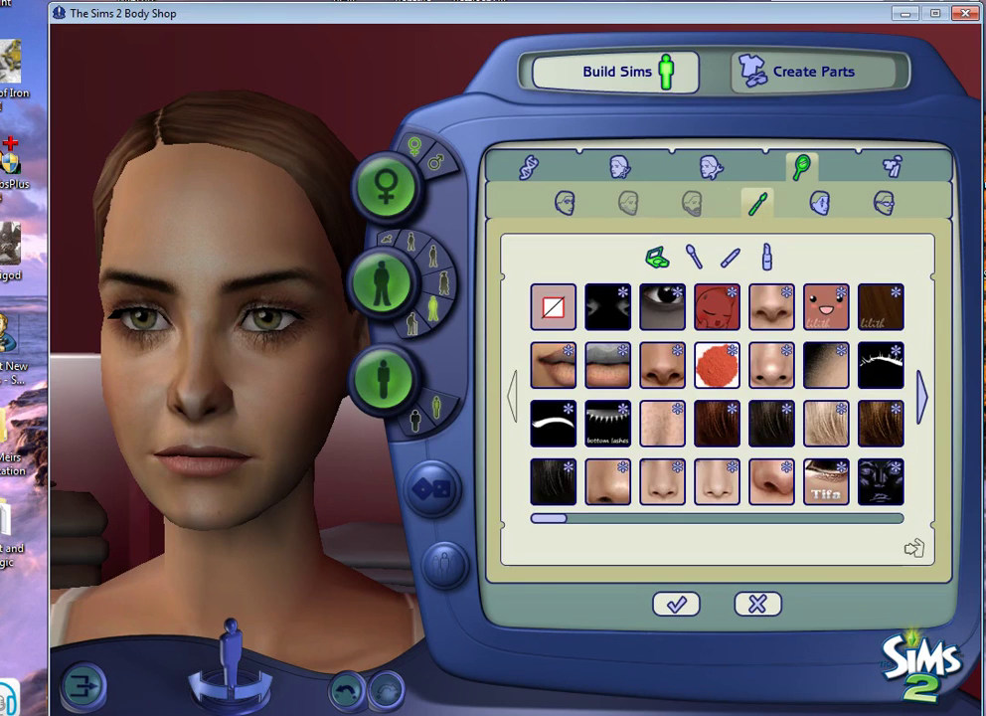
pyautogui.click(772, 306)
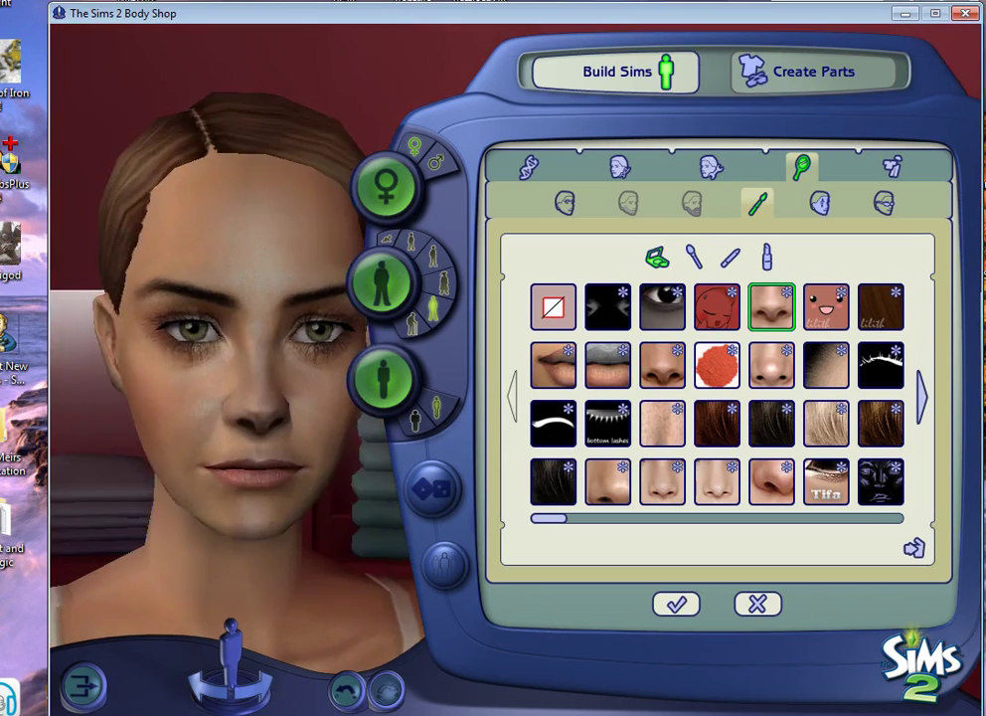
pyautogui.click(663, 482)
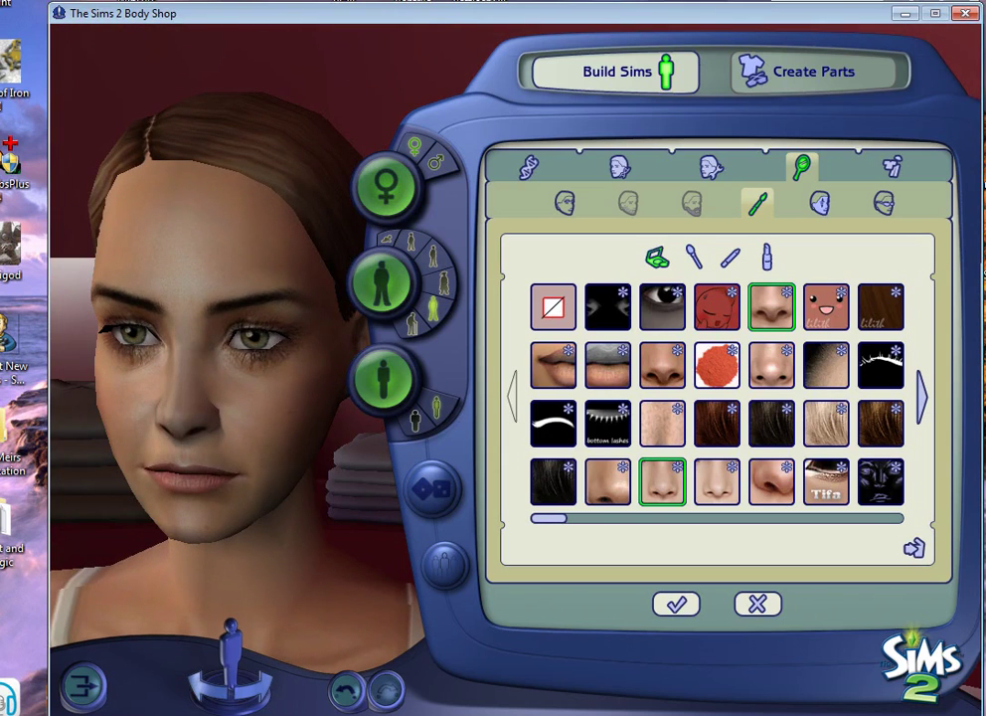
pyautogui.click(772, 306)
pyautogui.moveTo(259, 398); pyautogui.dragTo(199, 397)
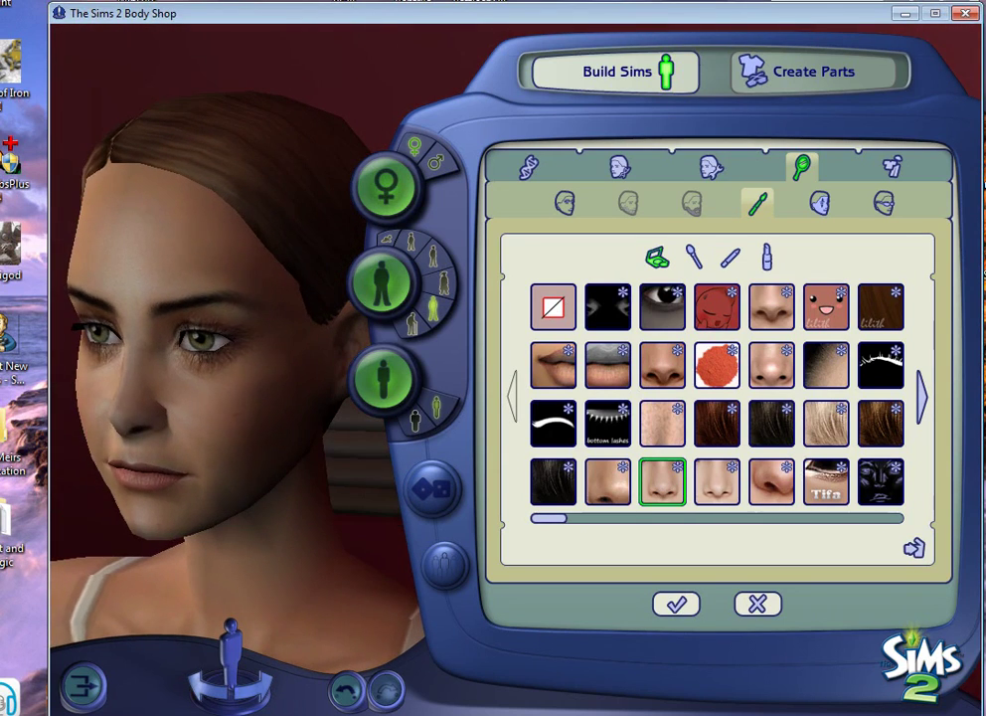
pyautogui.moveTo(534, 0); pyautogui.dragTo(0, 84)
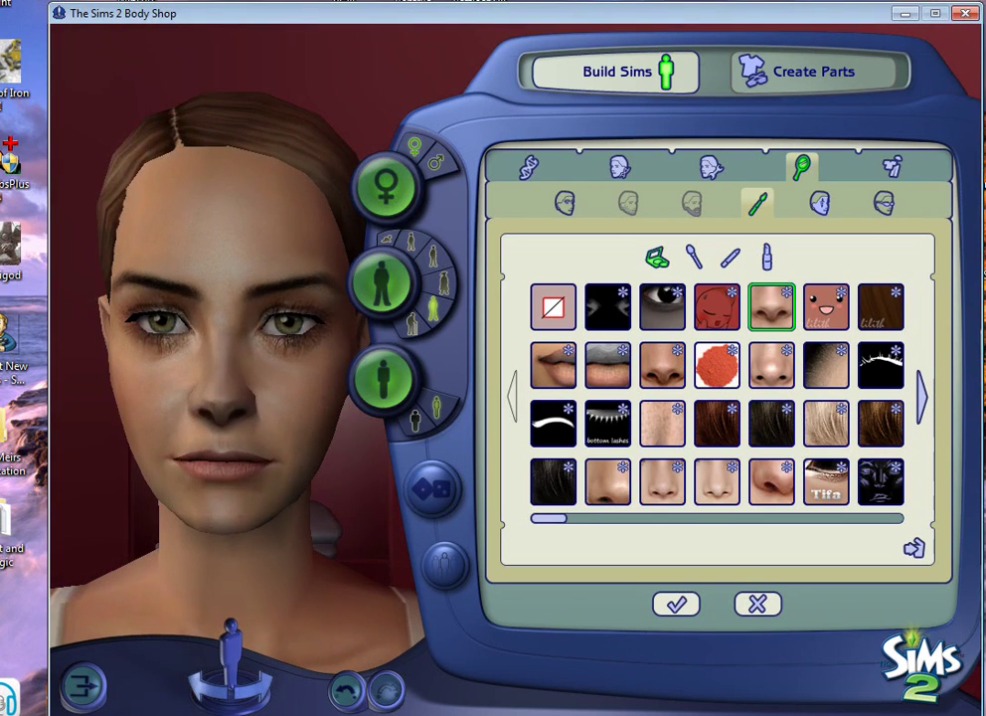
pyautogui.click(607, 483)
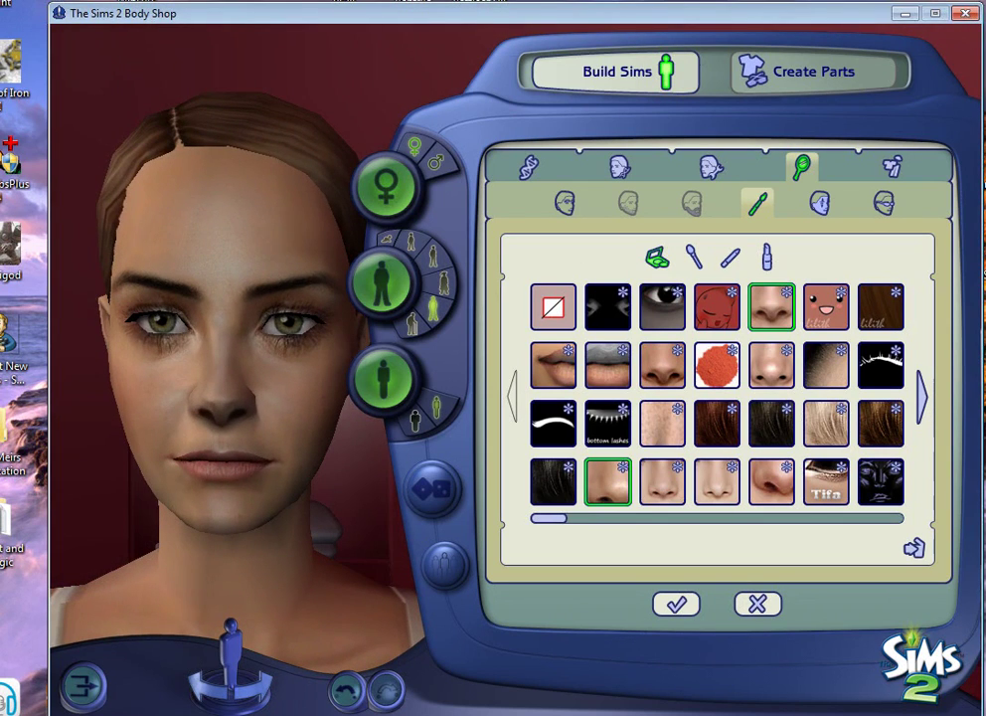
pyautogui.moveTo(259, 377); pyautogui.dragTo(139, 378)
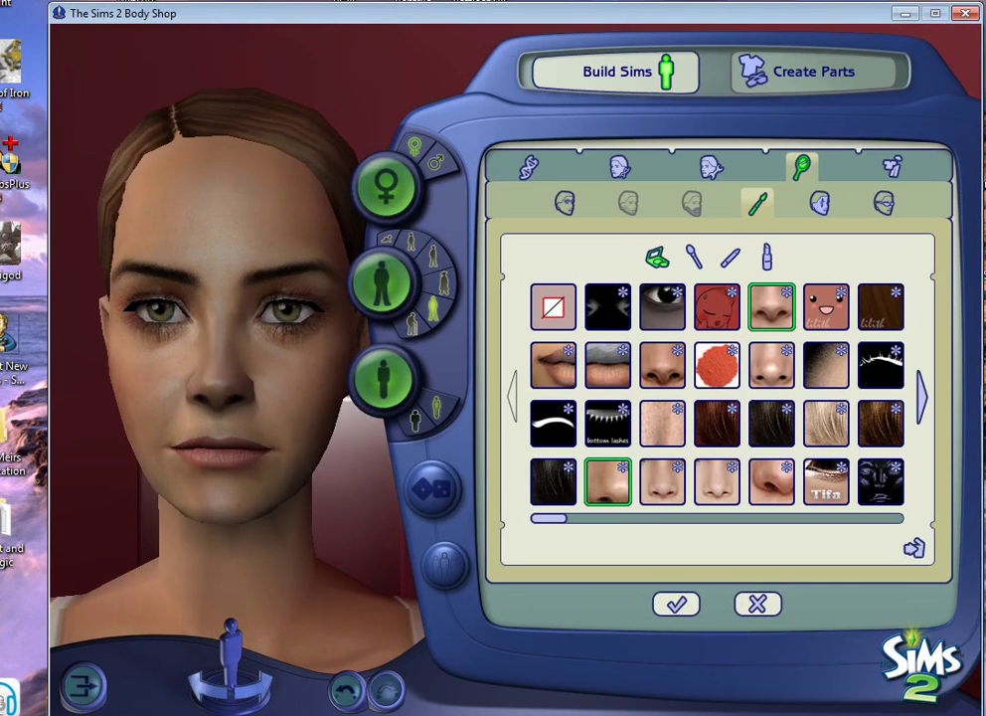
pyautogui.click(772, 307)
pyautogui.moveTo(198, 378); pyautogui.dragTo(288, 378)
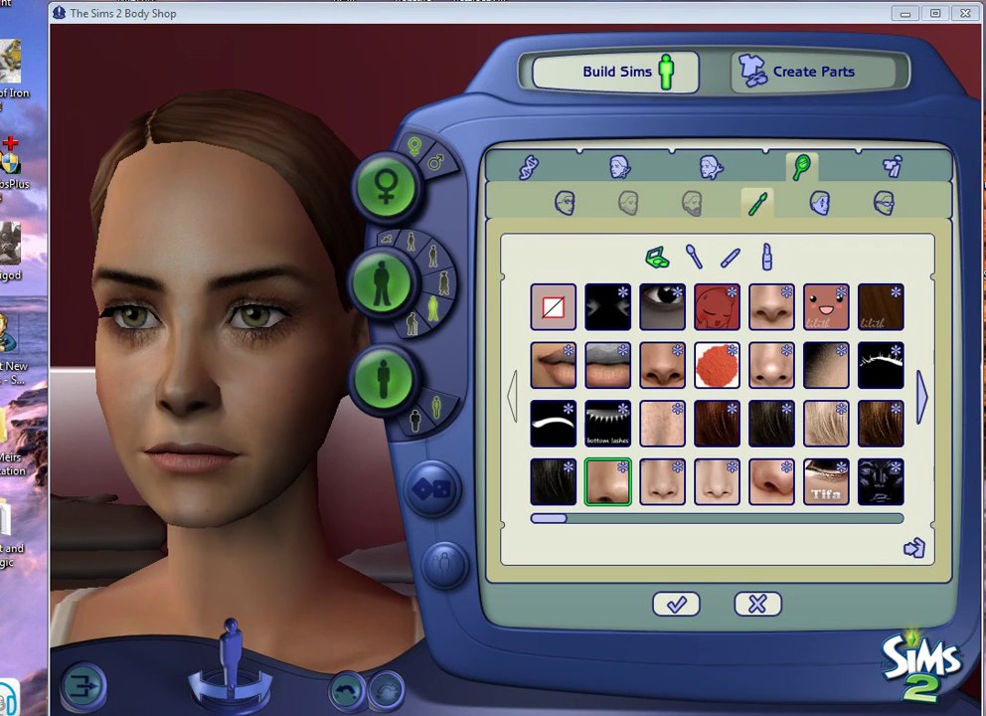
# Compare the Sim's angled face with the small reference photo, minimise it, and bring up reference photo 04.jpg
pyautogui.hotkey('alt', 'Tab')
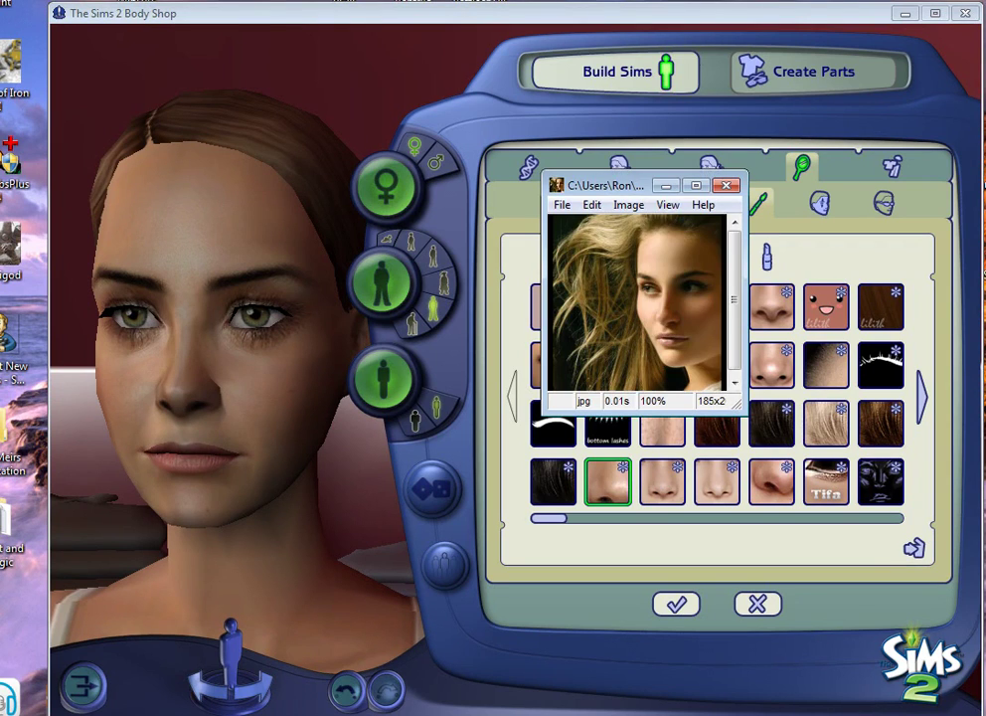
pyautogui.hotkey('alt', 'Tab')
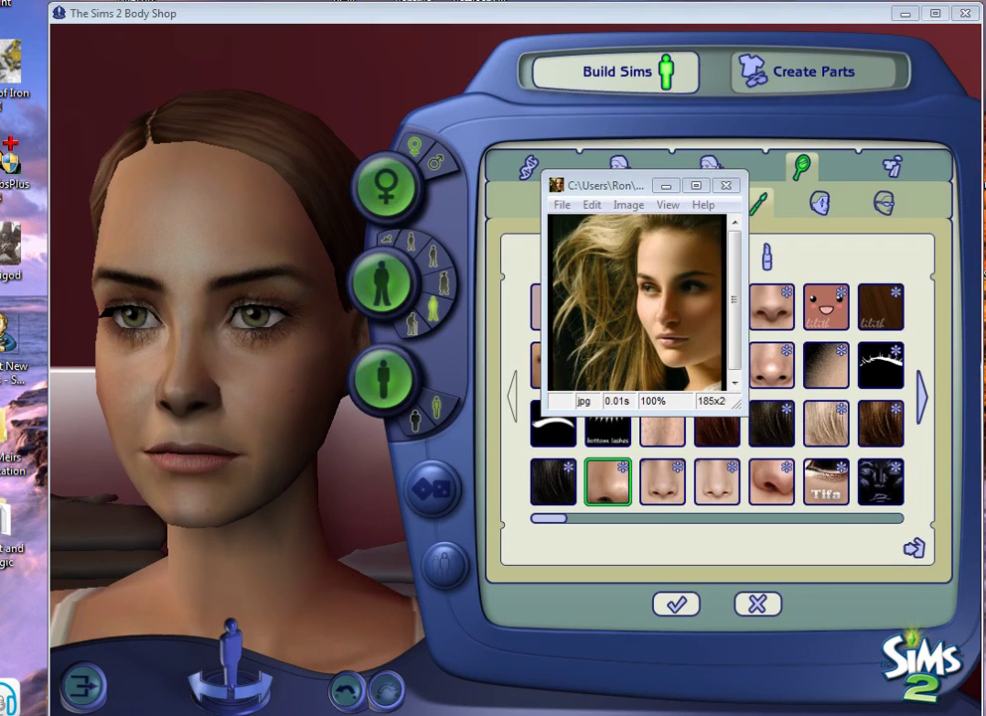
pyautogui.click(666, 186)
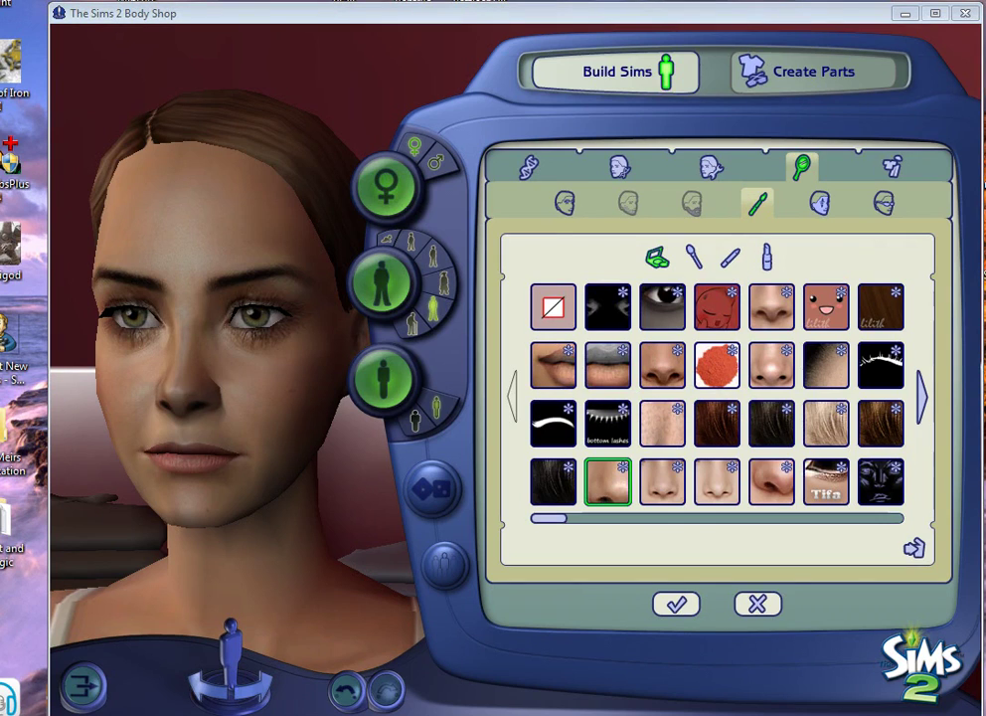
pyautogui.hotkey('alt', 'Tab')
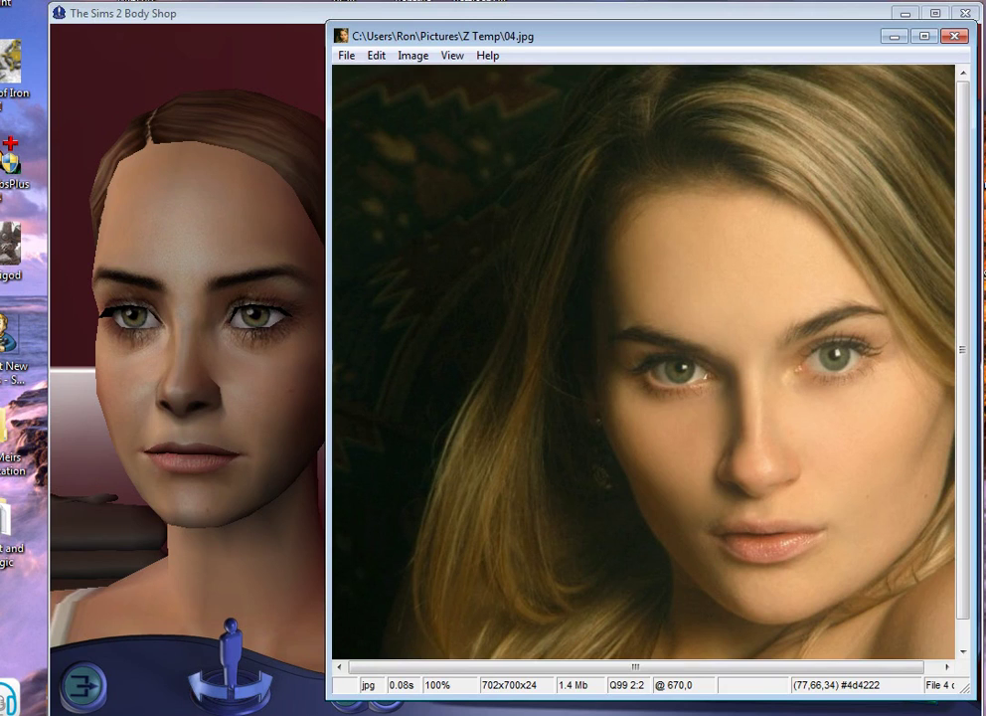
# Return to Body Shop and look through the nose presets and the nose modification sliders
pyautogui.hotkey('alt', 'Tab')
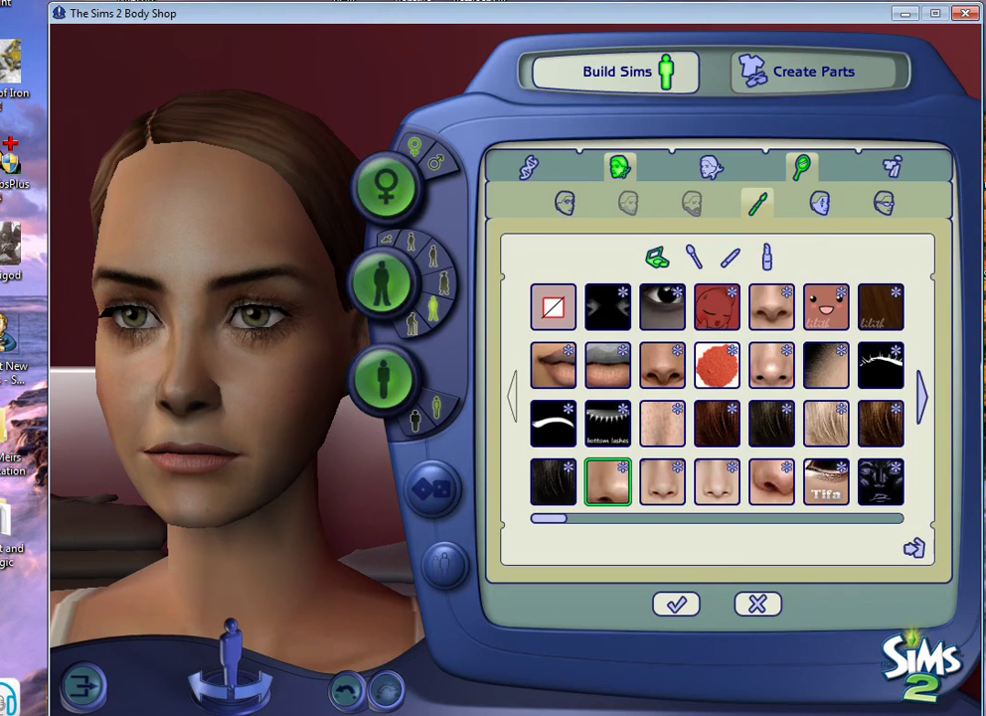
pyautogui.click(620, 167)
pyautogui.click(712, 202)
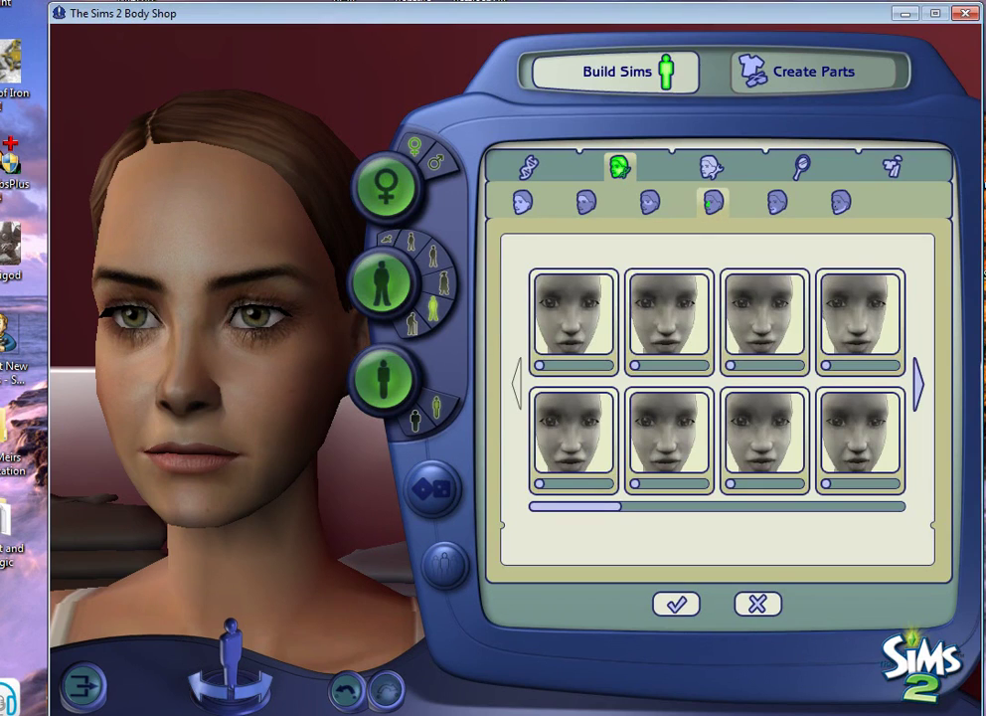
pyautogui.click(711, 167)
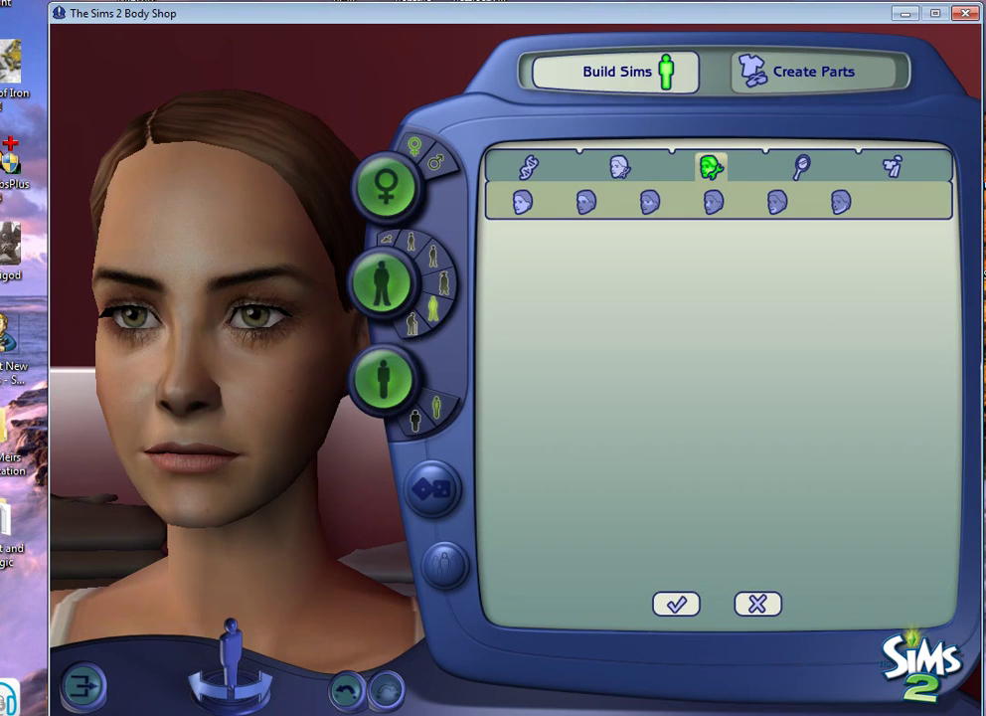
pyautogui.click(712, 202)
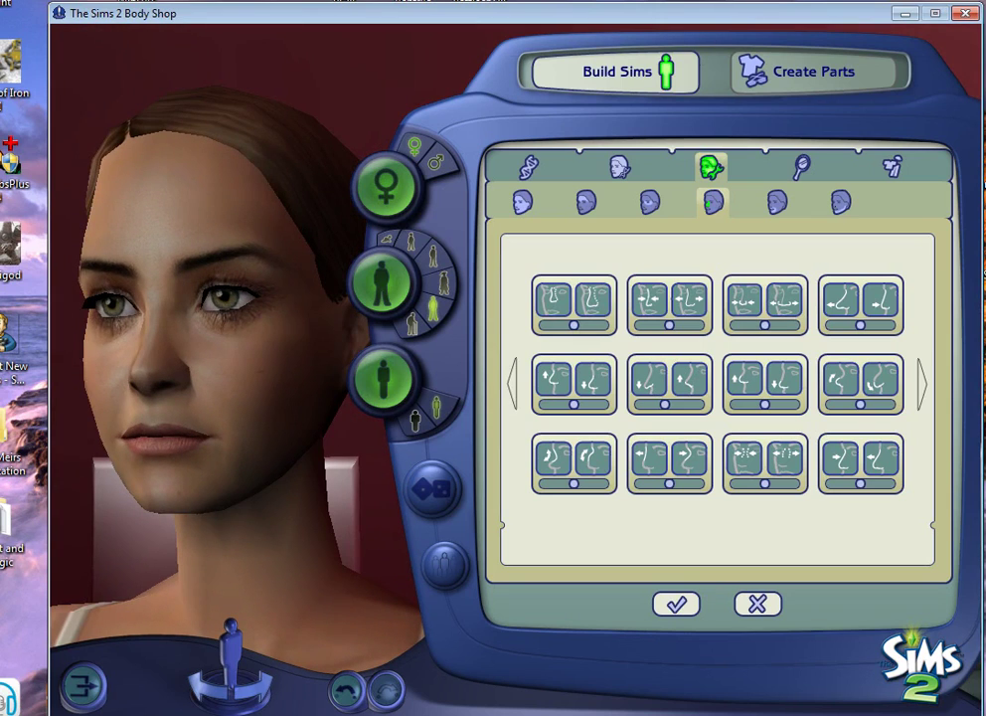
# Try the long ash-brown hairstyle, third in the second row of the brown genetic hair choices
pyautogui.click(620, 167)
pyautogui.click(529, 167)
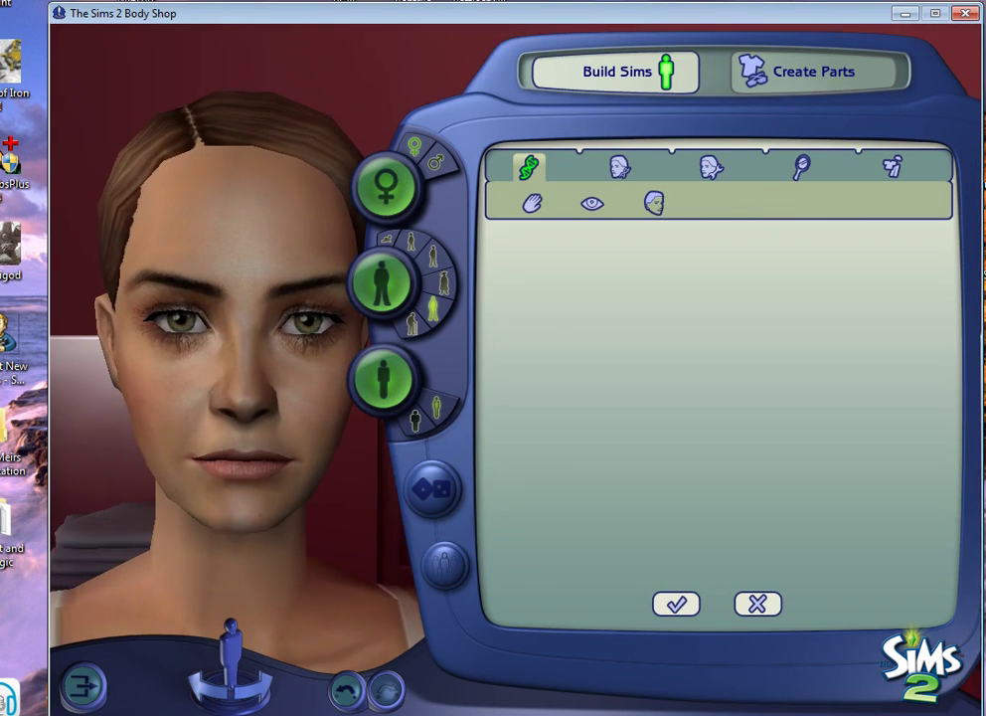
pyautogui.click(654, 203)
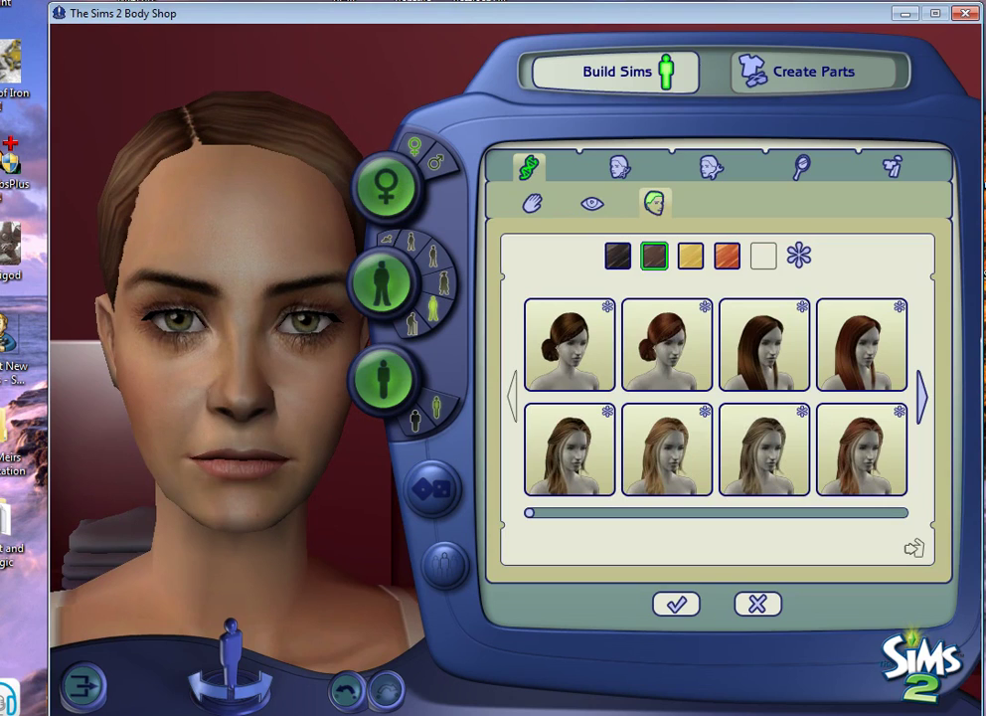
pyautogui.click(765, 450)
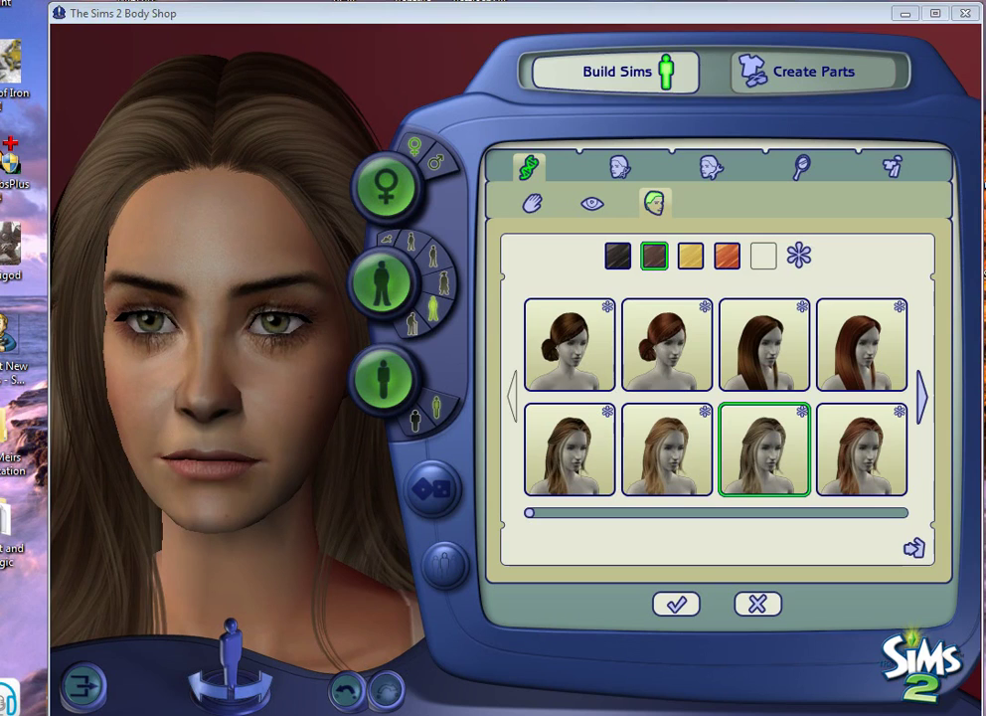
# Compare the Sim's hair and face with reference photos 03.jpg and 04.jpg, and bring up 05.jpg
pyautogui.hotkey('alt', 'Tab')
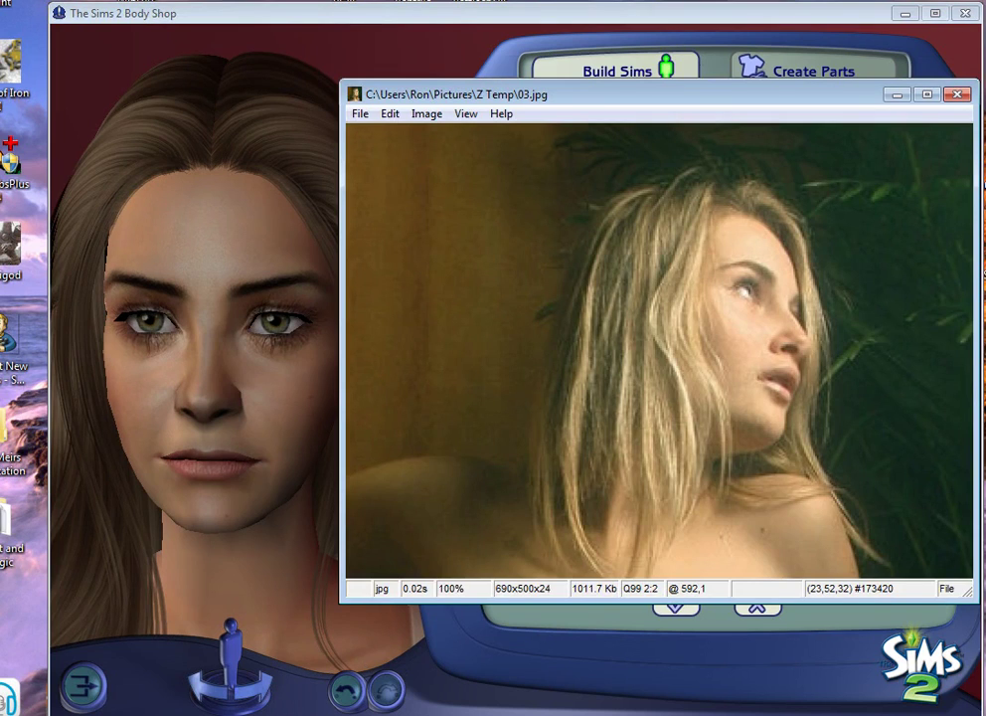
pyautogui.hotkey('alt', 'Tab')
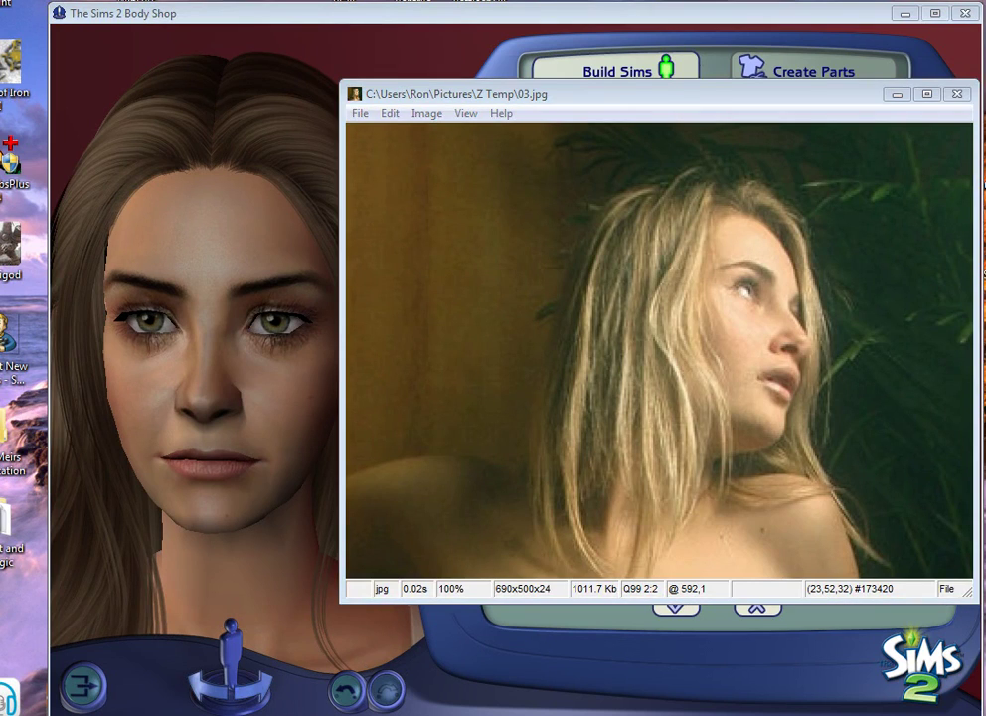
pyautogui.hotkey('alt', 'Tab')
pyautogui.press('space')
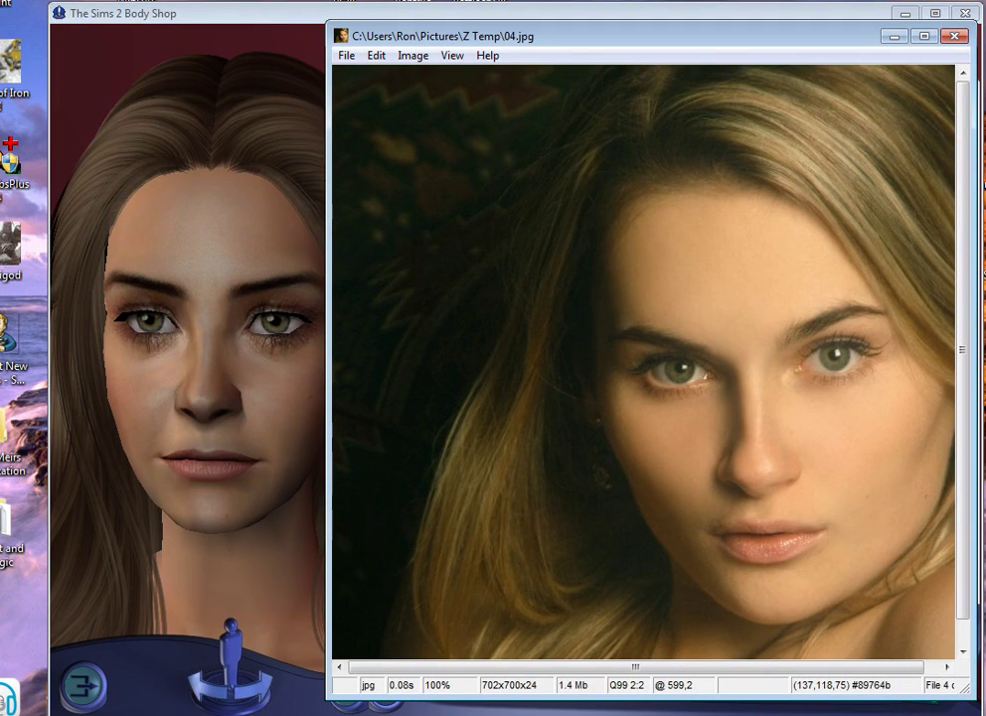
pyautogui.hotkey('alt', 'Tab')
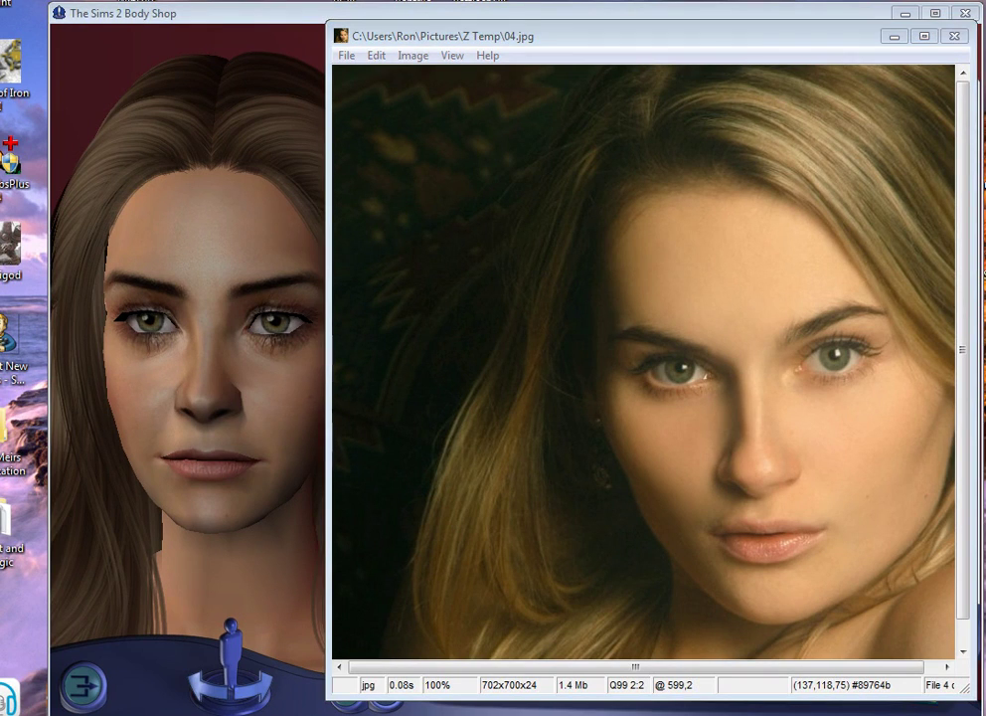
pyautogui.hotkey('alt', 'Tab')
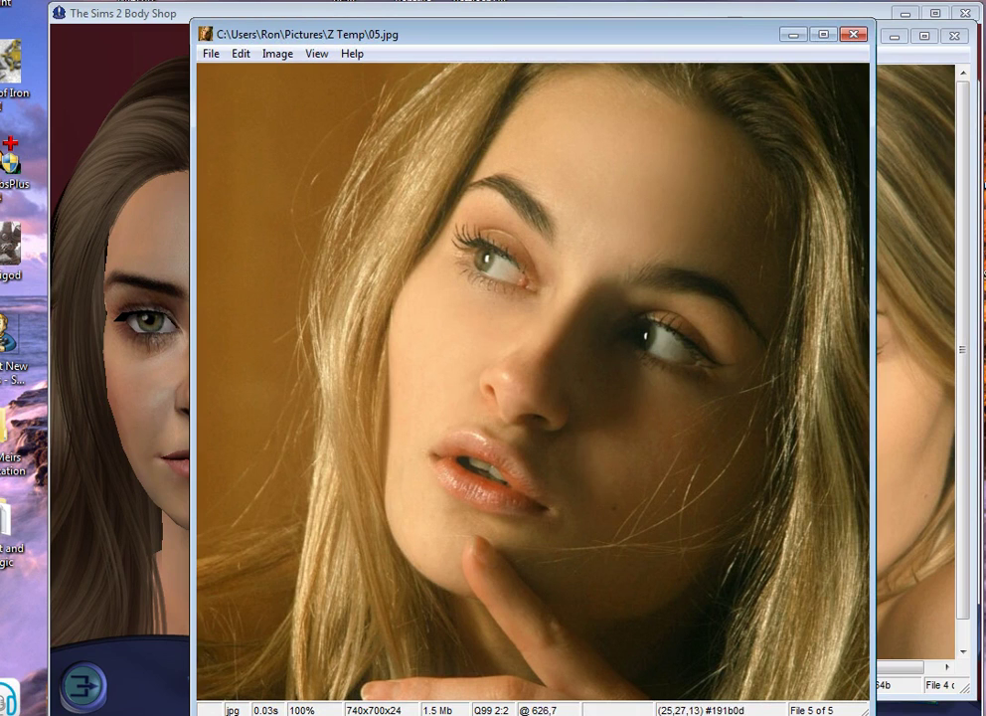
# Move reference photo 05.jpg mostly off screen, clear of the Sim, and minimise photos 04.jpg and 03.jpg
pyautogui.moveTo(755, 35); pyautogui.dragTo(0, 22)
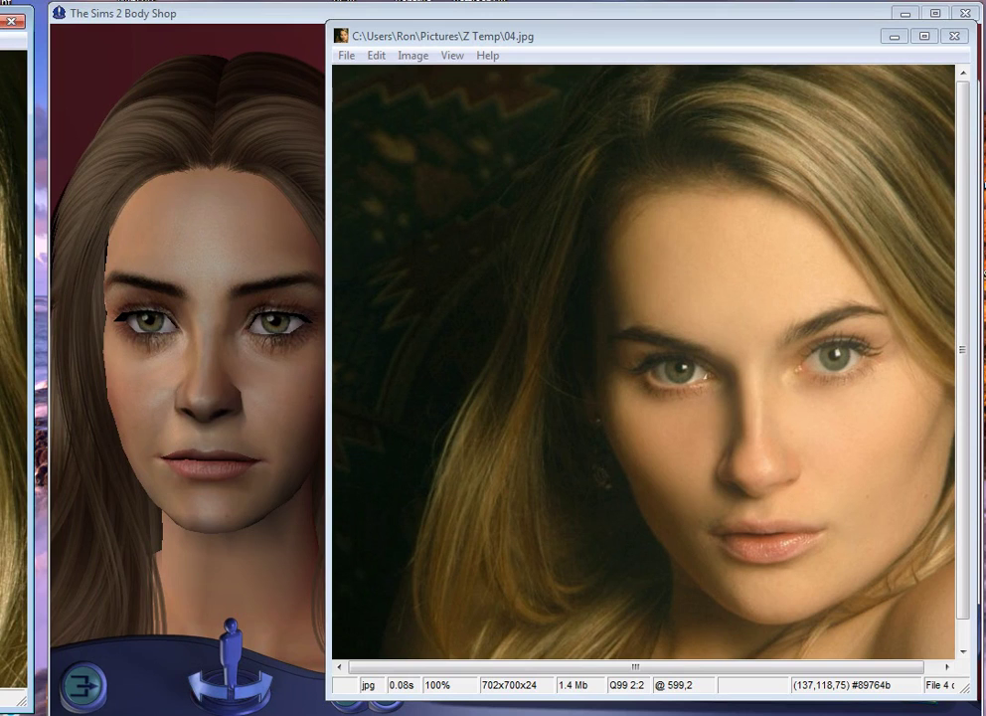
pyautogui.click(895, 37)
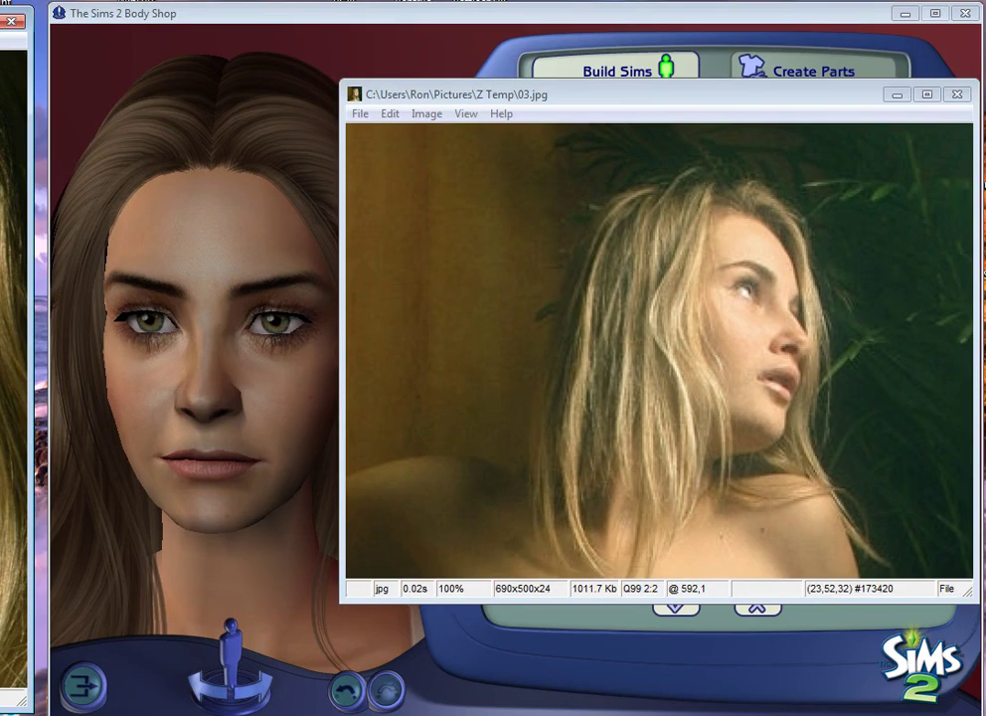
pyautogui.click(898, 94)
pyautogui.press('Escape')
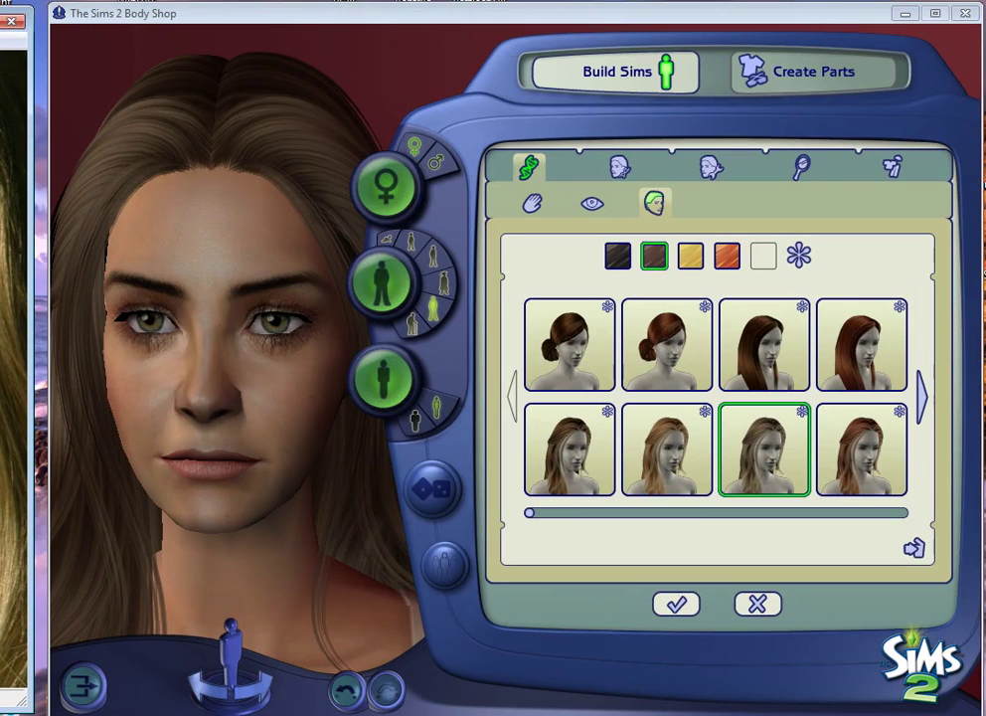
# Add the brown hairline overlay, last in the third row, to the Sim's face makeup
pyautogui.click(802, 167)
pyautogui.click(758, 204)
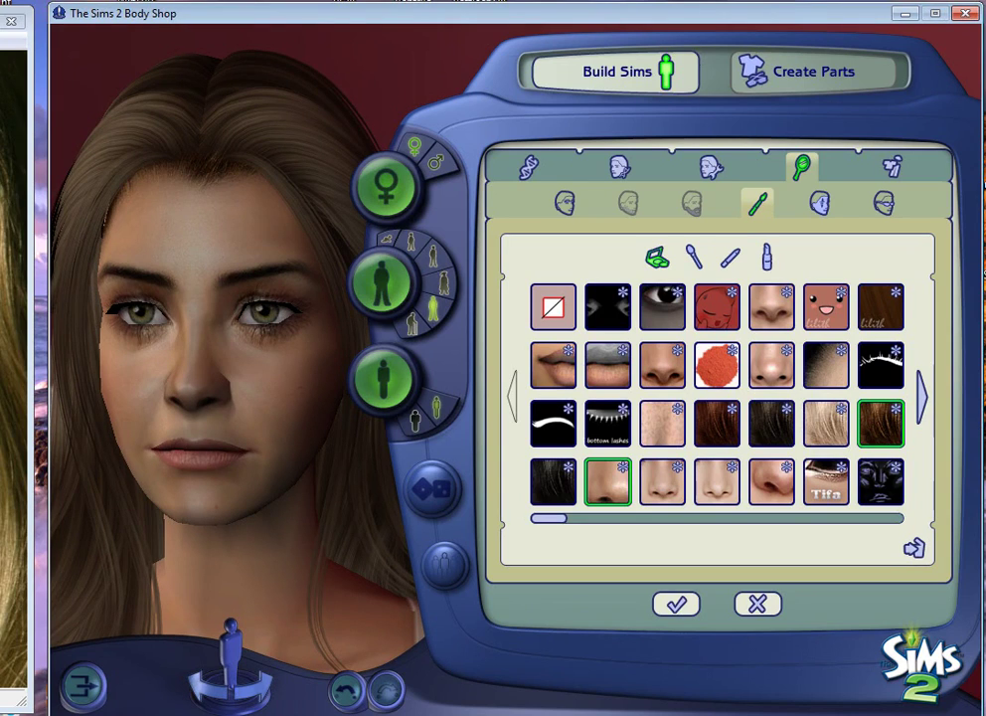
pyautogui.click(564, 203)
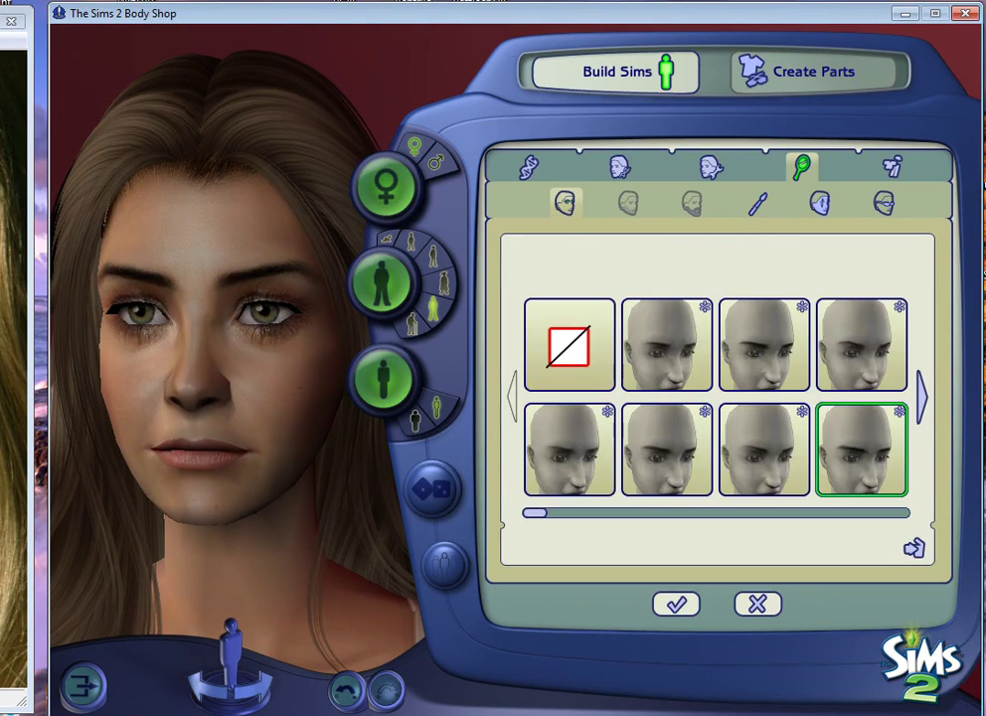
# Try the curly auburn hairstyle, last in the second row on the next page of brown genetic hair
pyautogui.click(529, 168)
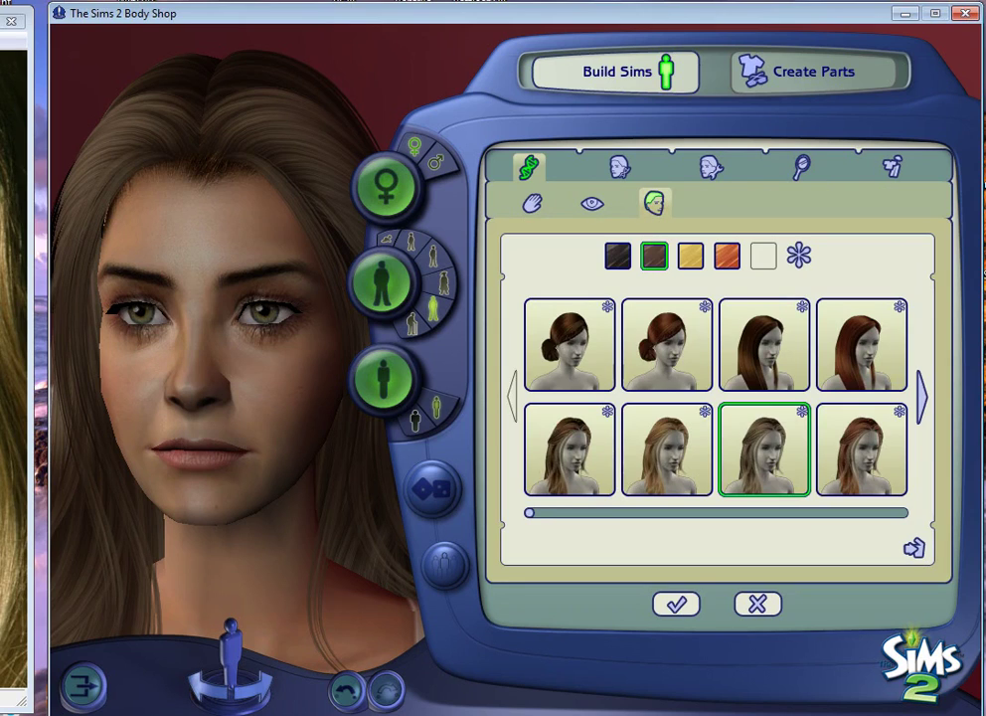
pyautogui.click(923, 396)
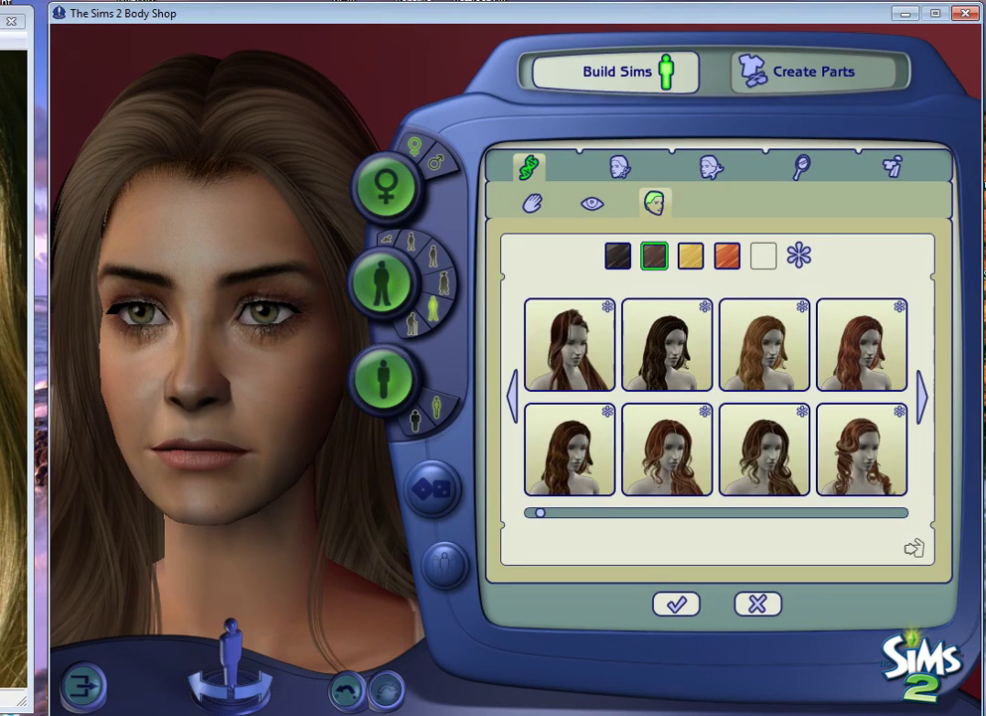
pyautogui.click(862, 450)
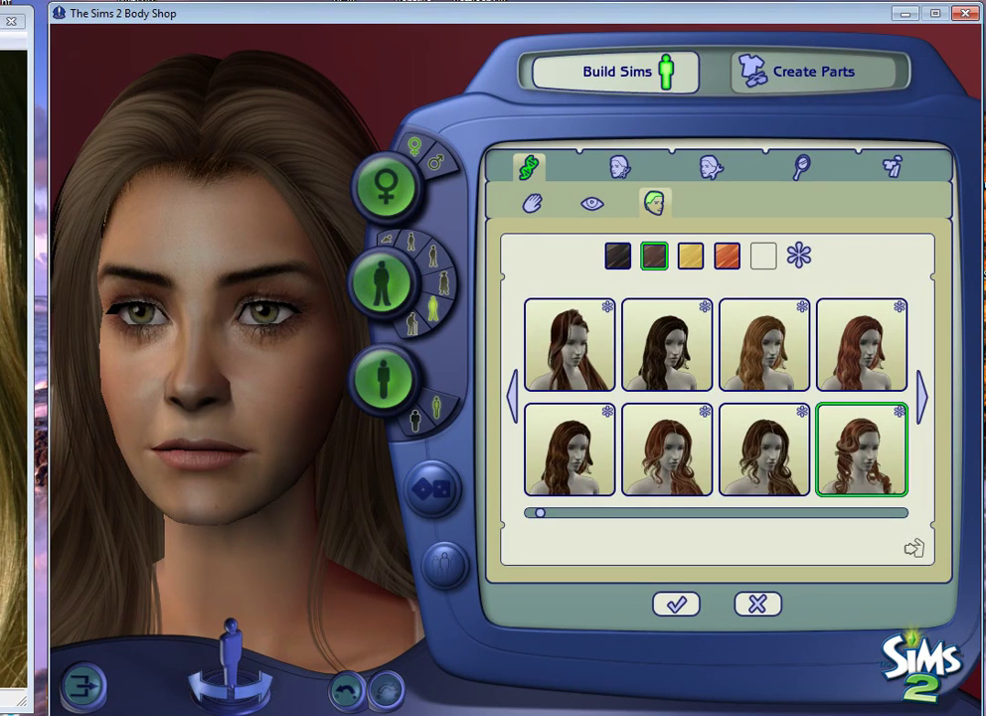
# Try two brown shades of the pinned-up hairstyle on the following page and view the lighter one from the side
pyautogui.scroll(-1, 716, 398)
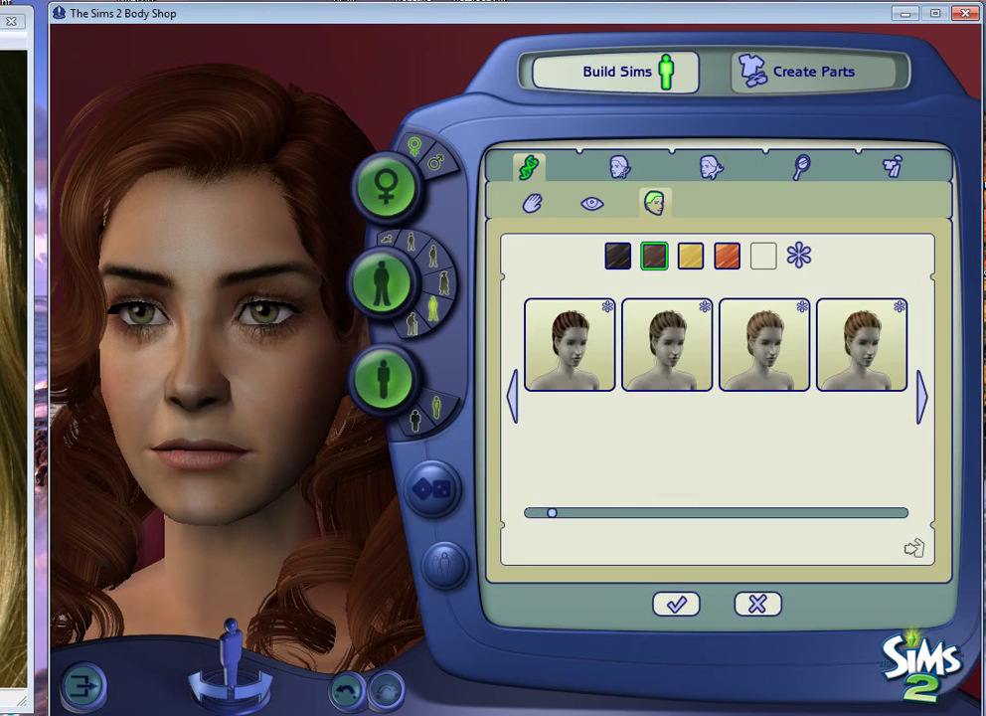
pyautogui.click(863, 345)
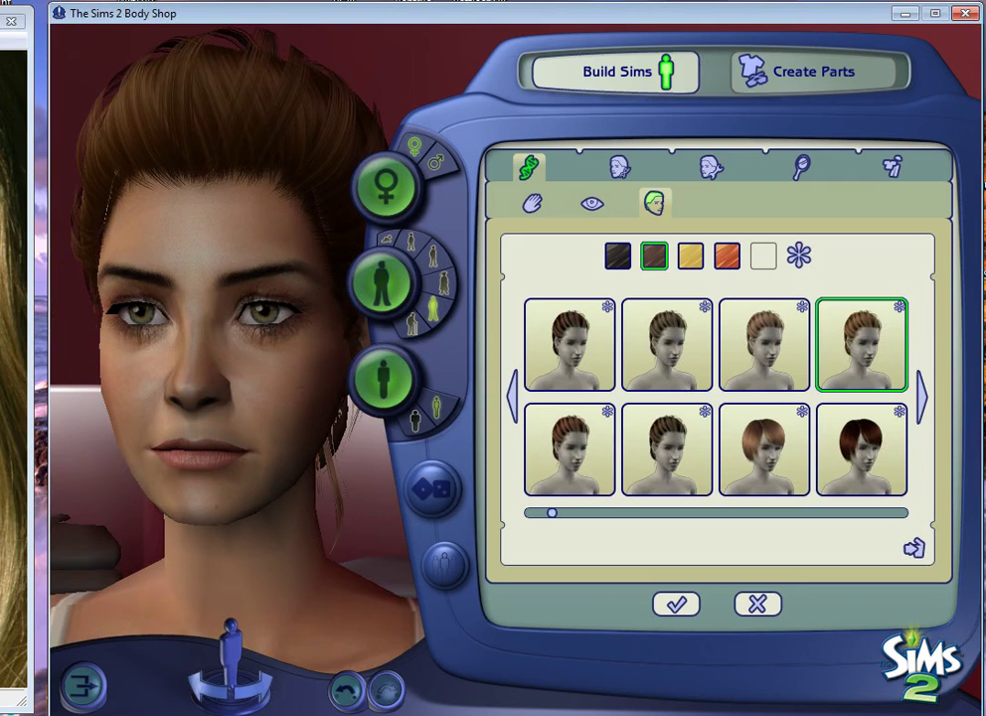
pyautogui.click(765, 345)
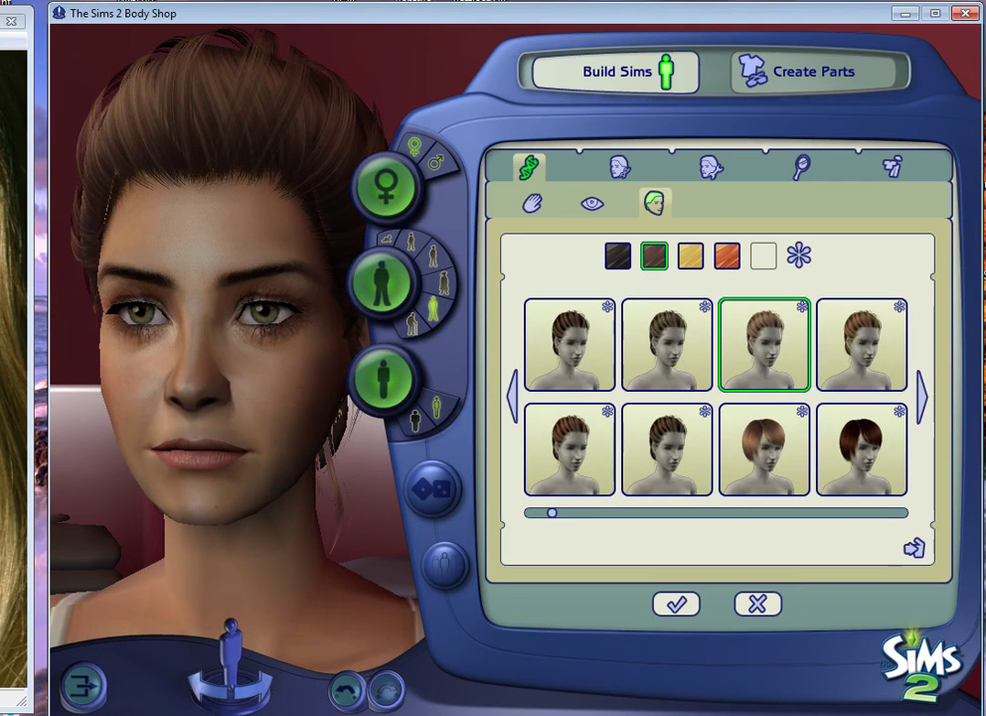
pyautogui.click(210, 687)
pyautogui.click(210, 687)
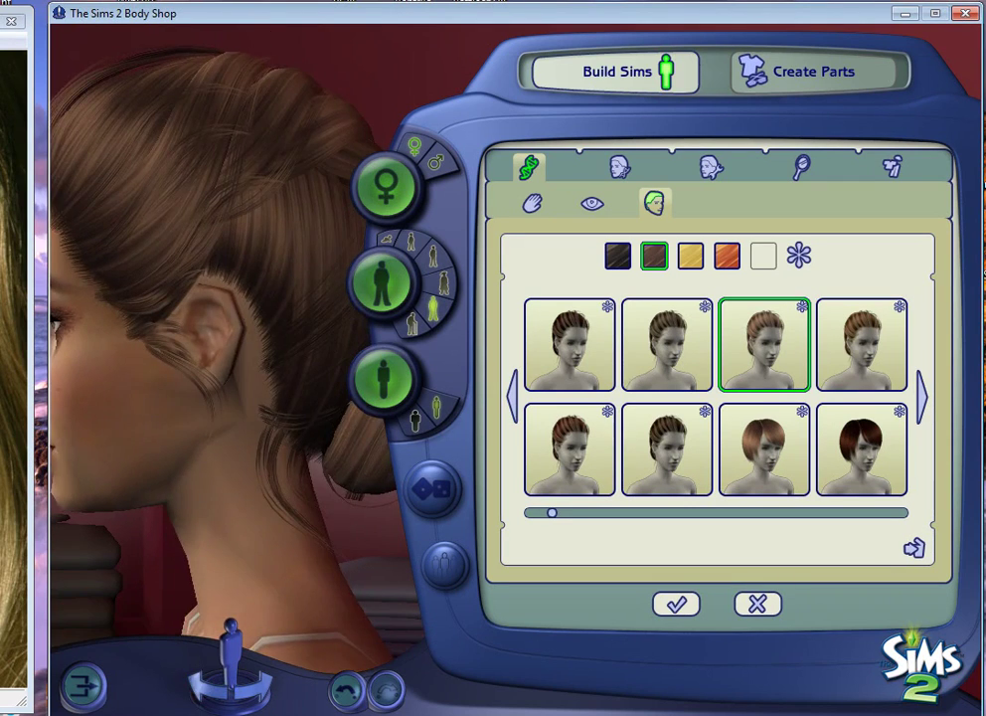
pyautogui.click(259, 687)
pyautogui.click(258, 687)
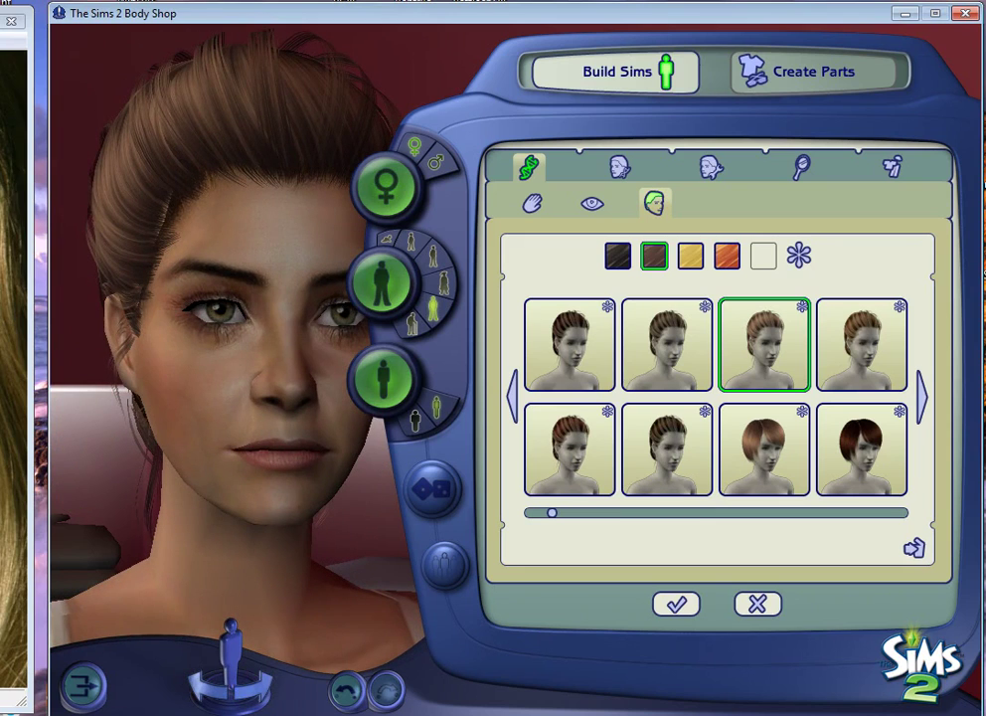
# Try the fringed bob, the long auburn hair and the shorter ash-brown side-swept hair on the next brown hair pages
pyautogui.click(923, 397)
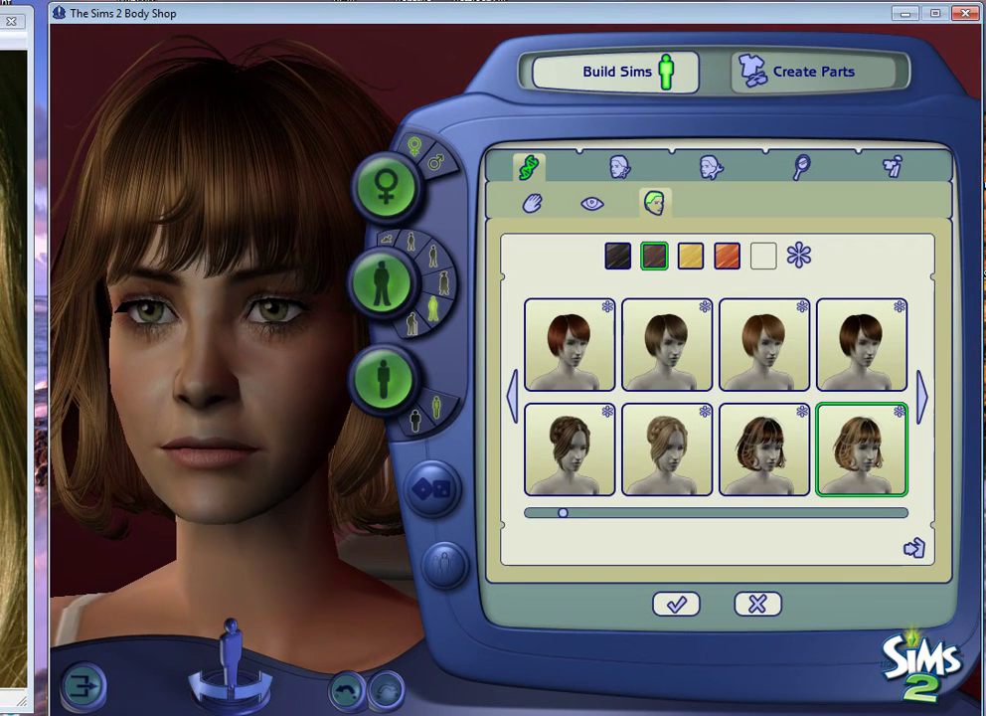
pyautogui.click(922, 396)
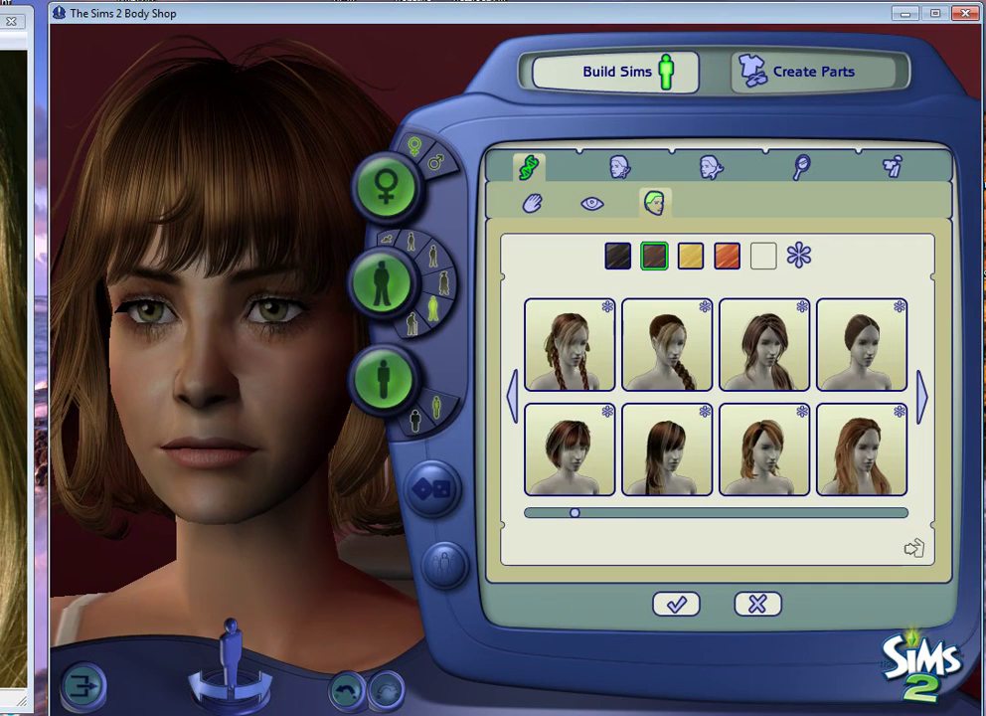
pyautogui.click(862, 450)
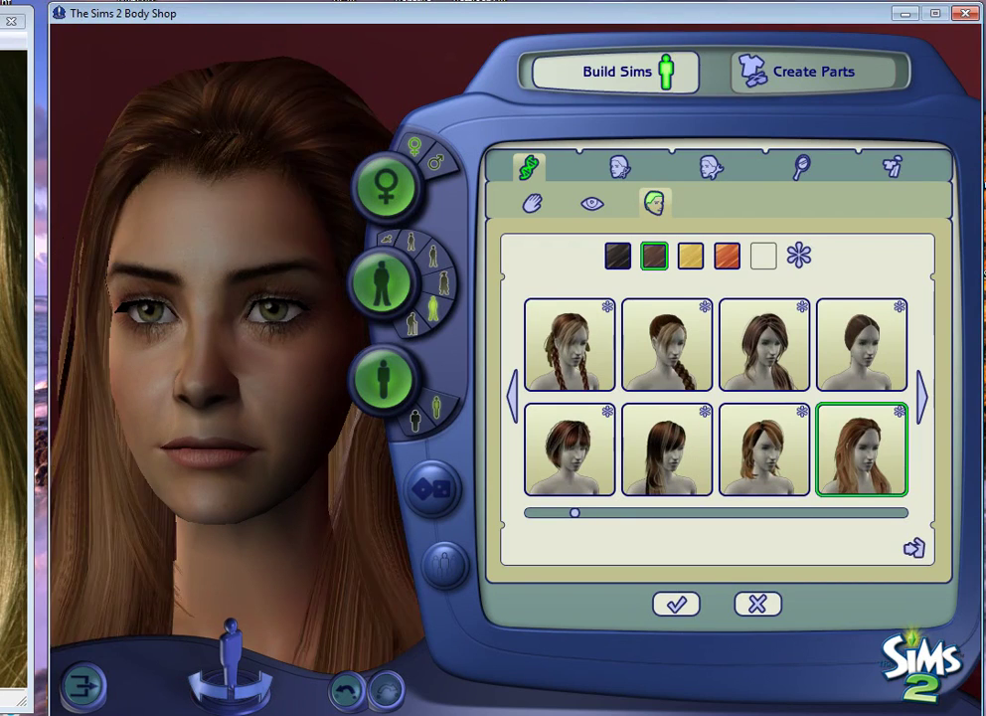
pyautogui.click(922, 397)
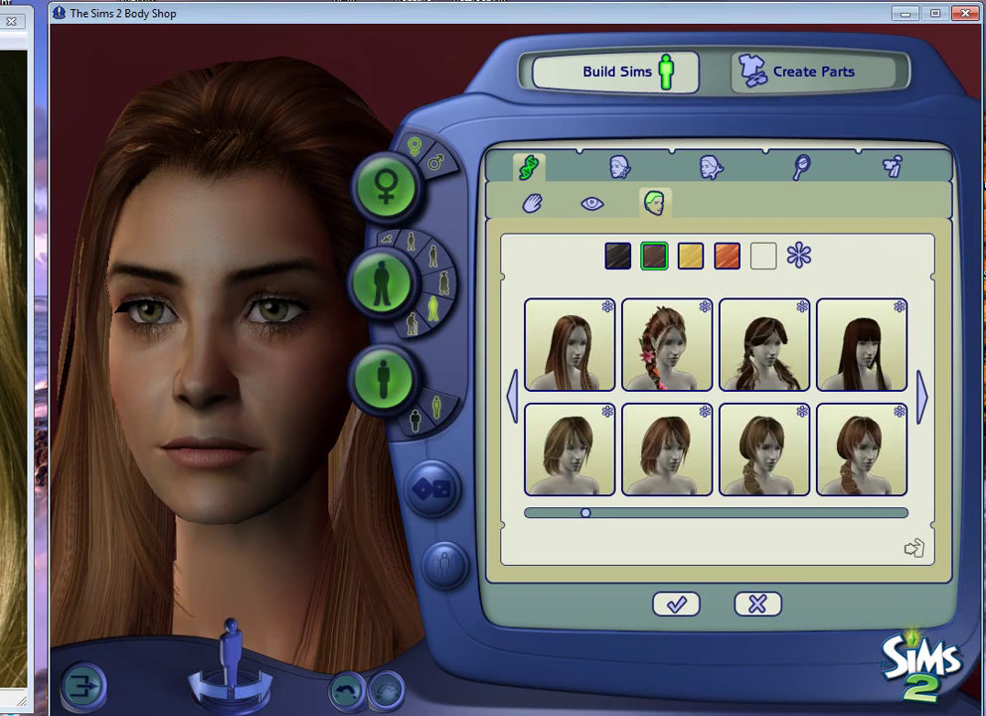
pyautogui.click(570, 450)
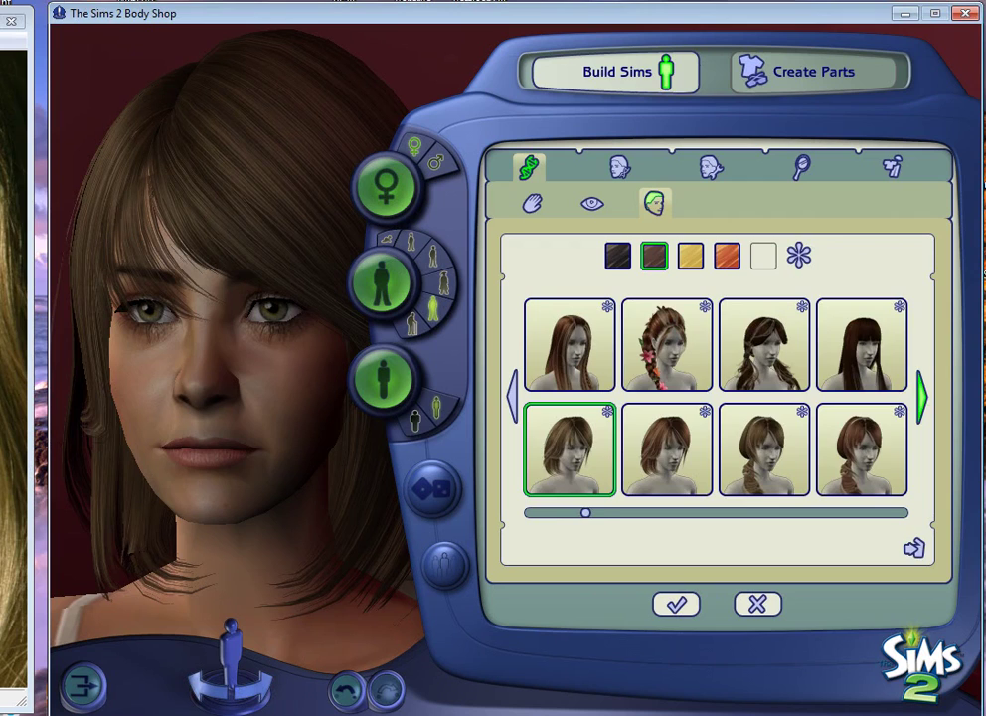
# Apply the long light-brown wavy hairstyle, second in the first row, and compare it with reference photo 05.jpg
pyautogui.click(922, 396)
pyautogui.click(667, 345)
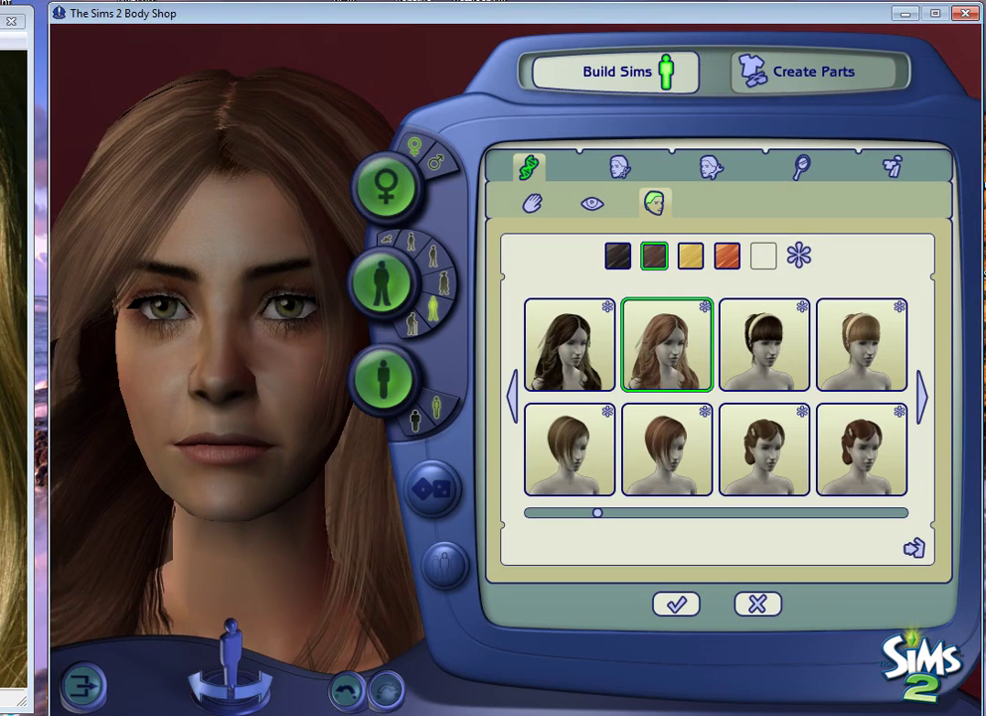
pyautogui.moveTo(0, 21); pyautogui.dragTo(857, 27)
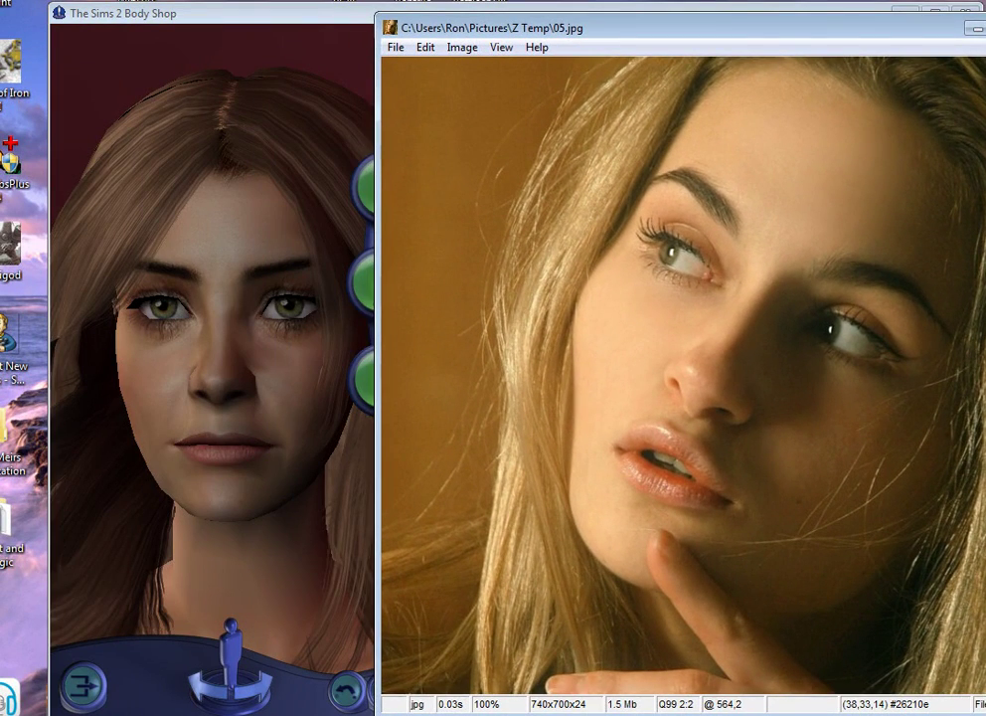
pyautogui.moveTo(857, 28); pyautogui.dragTo(0, 60)
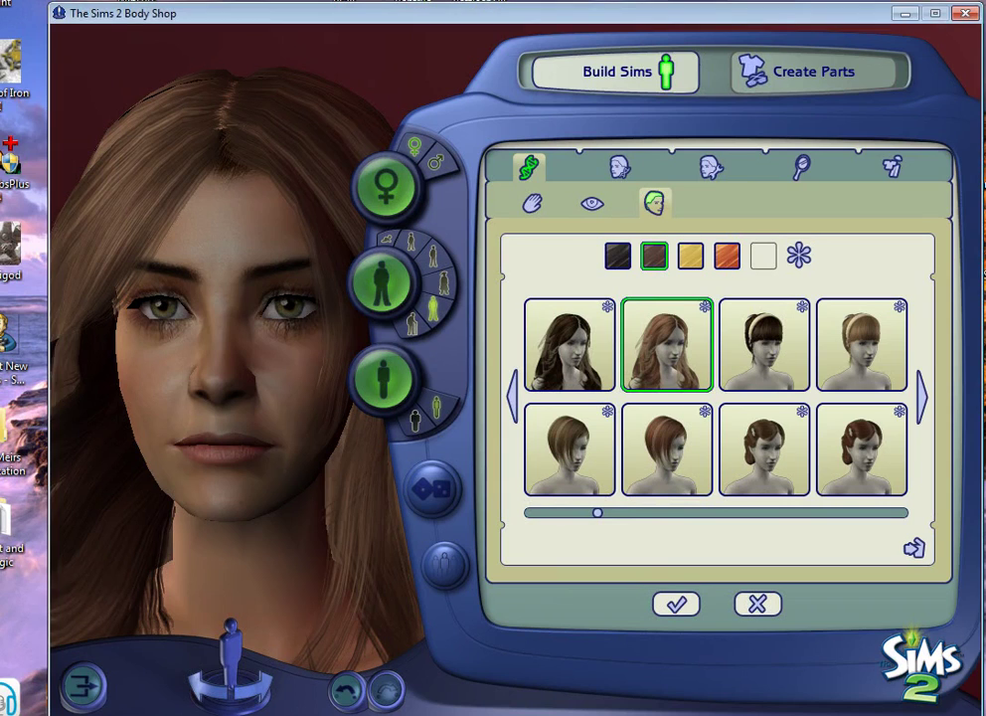
# Try the light-brown side-swept hairstyle, third in the second row, on a further page of custom hair
pyautogui.click(922, 398)
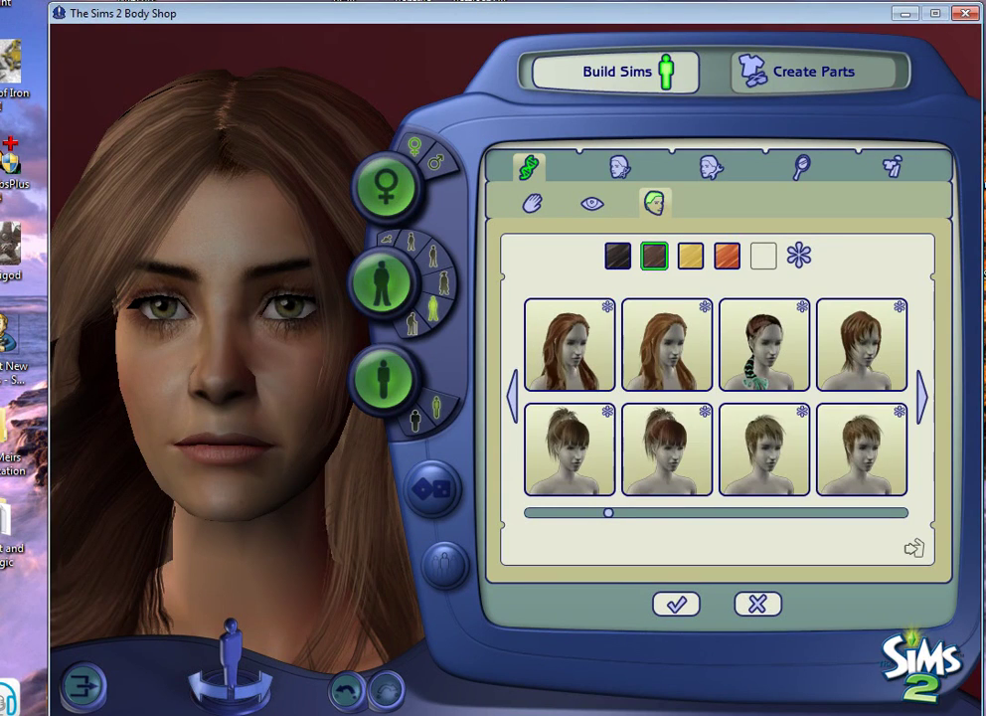
pyautogui.click(922, 398)
pyautogui.click(923, 396)
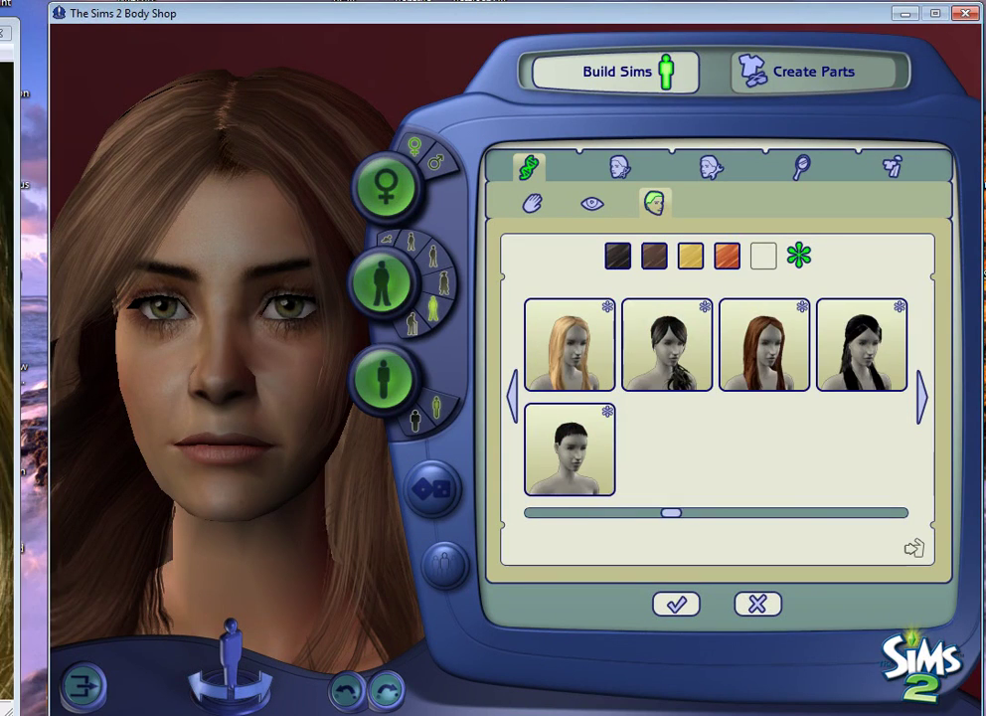
pyautogui.click(923, 396)
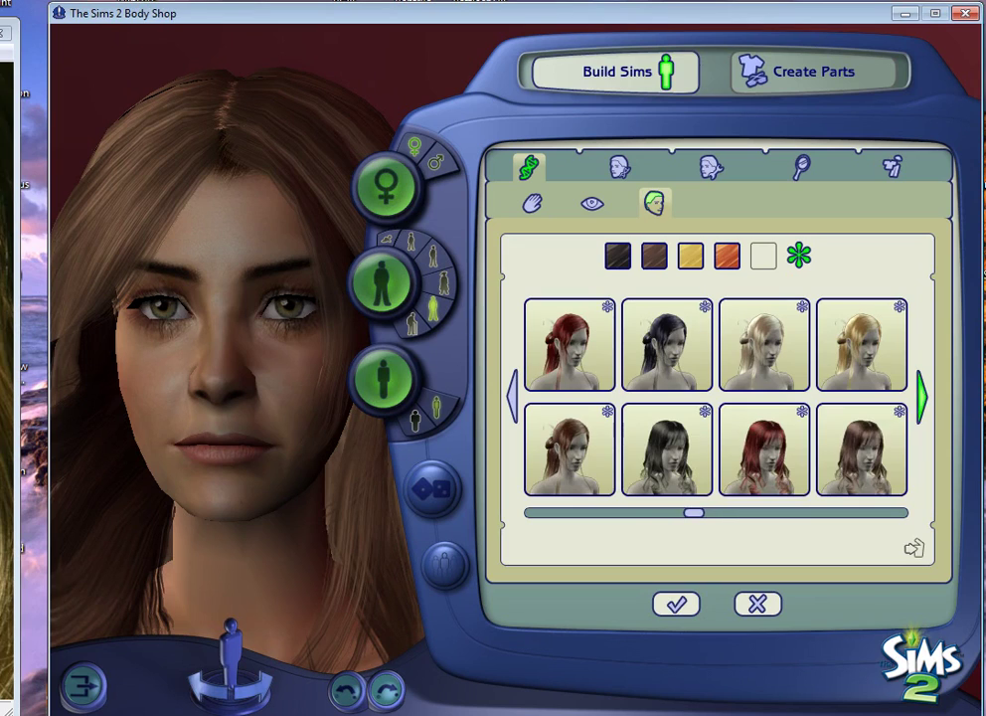
pyautogui.click(923, 396)
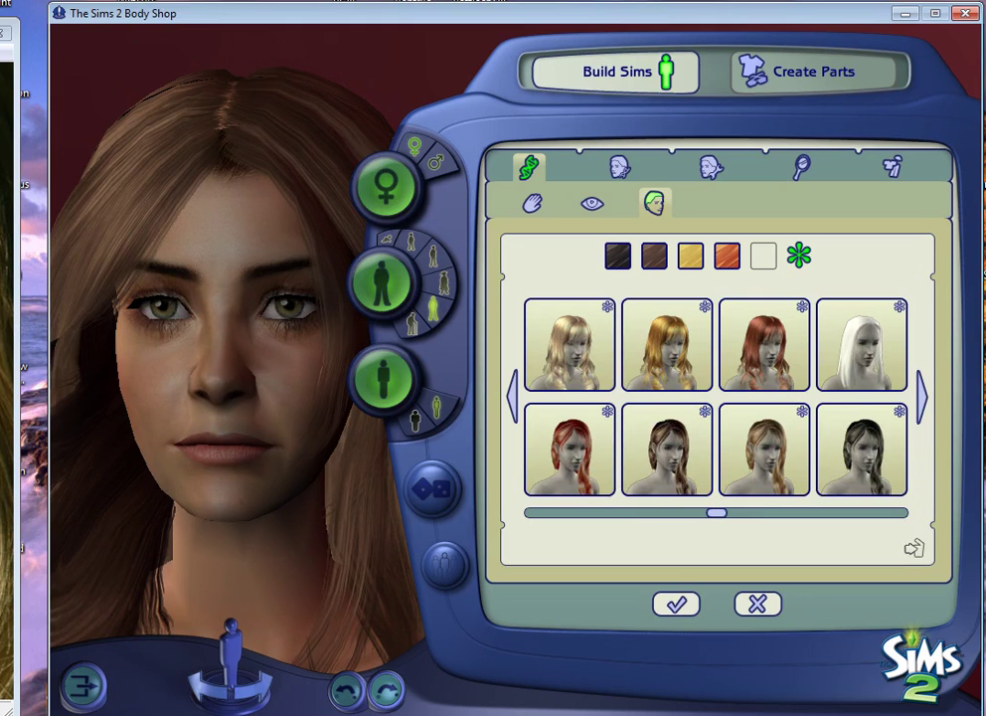
pyautogui.click(764, 450)
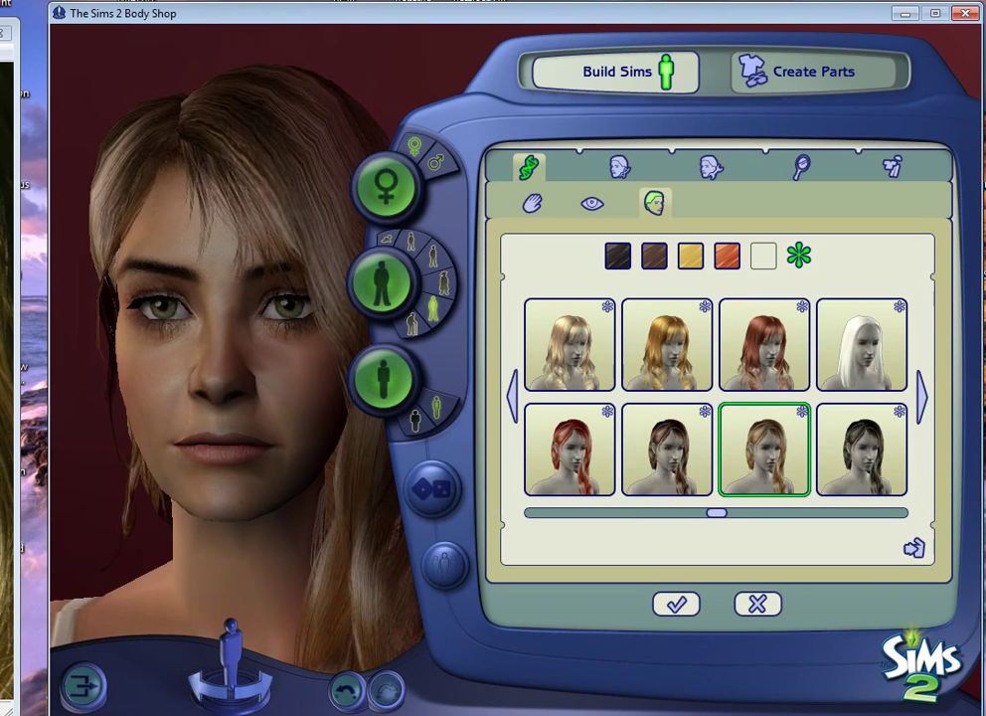
# Compare the side-swept hairstyle with reference photo 05.jpg and view it from a slightly turned angle
pyautogui.moveTo(3, 34); pyautogui.dragTo(830, 34)
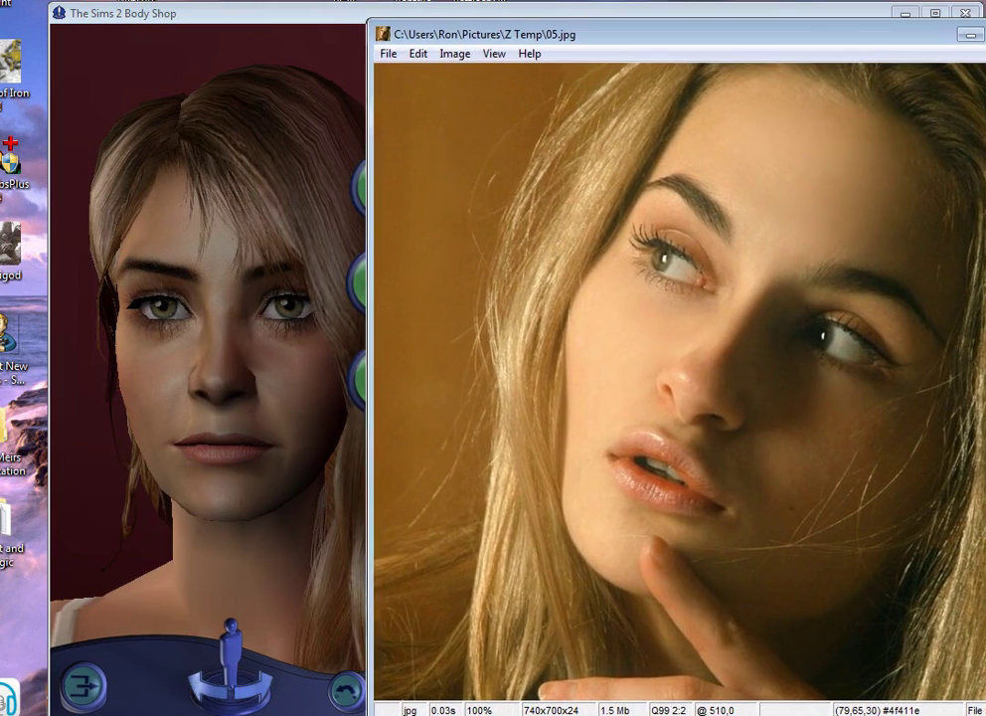
pyautogui.click(443, 248)
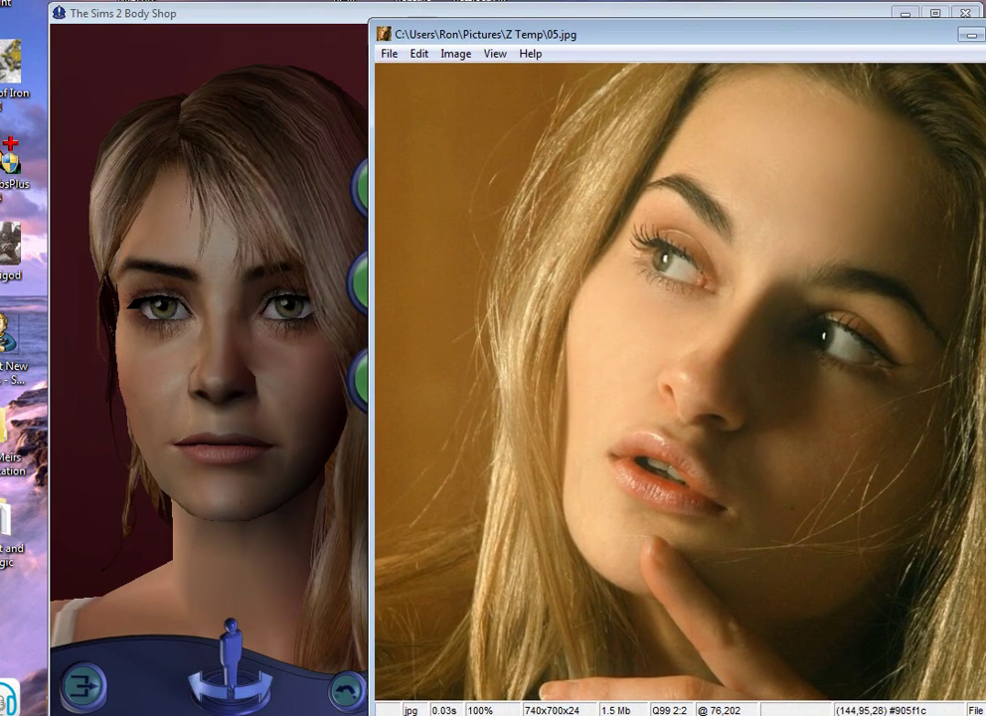
pyautogui.click(204, 687)
pyautogui.click(211, 682)
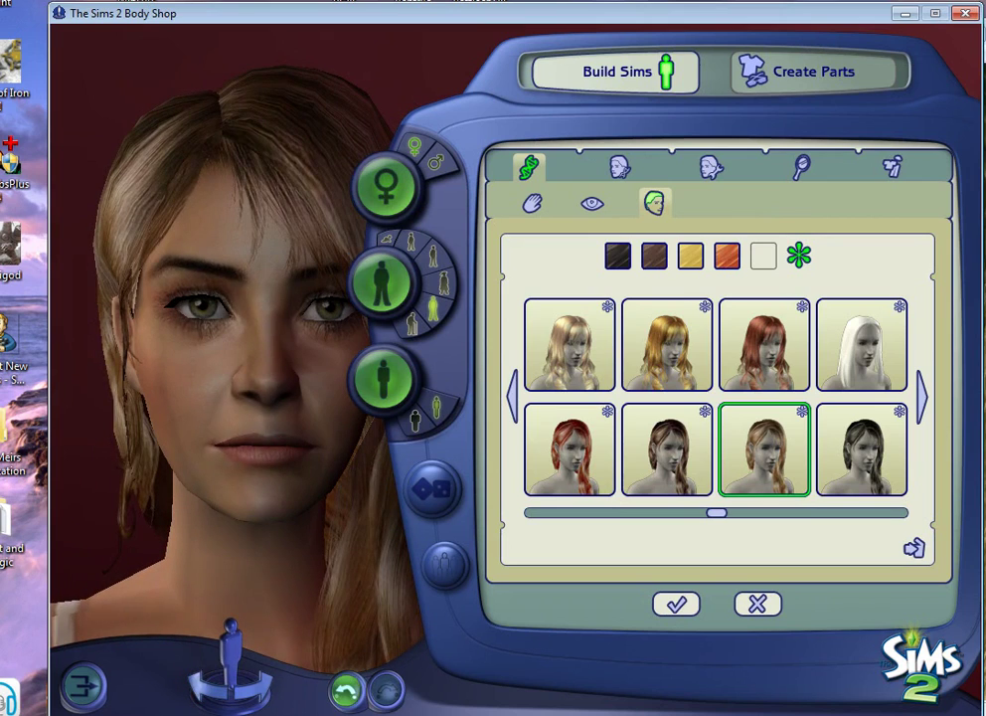
# Undo the side-swept hairstyle and check the long light-brown wavy hair from several sides
pyautogui.click(346, 689)
pyautogui.click(211, 682)
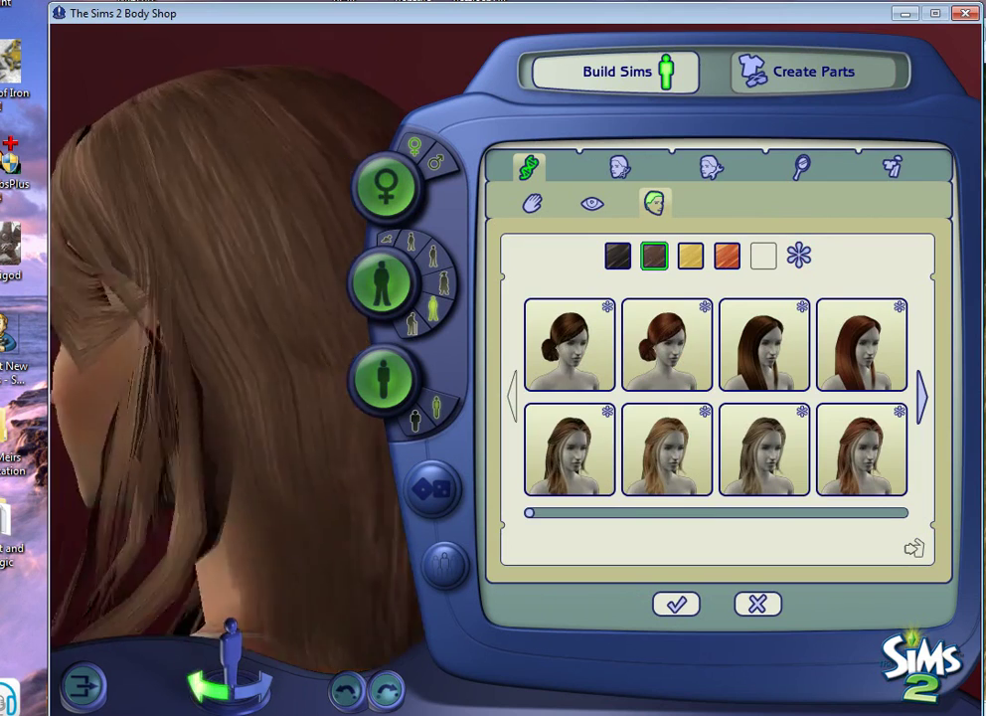
pyautogui.click(211, 684)
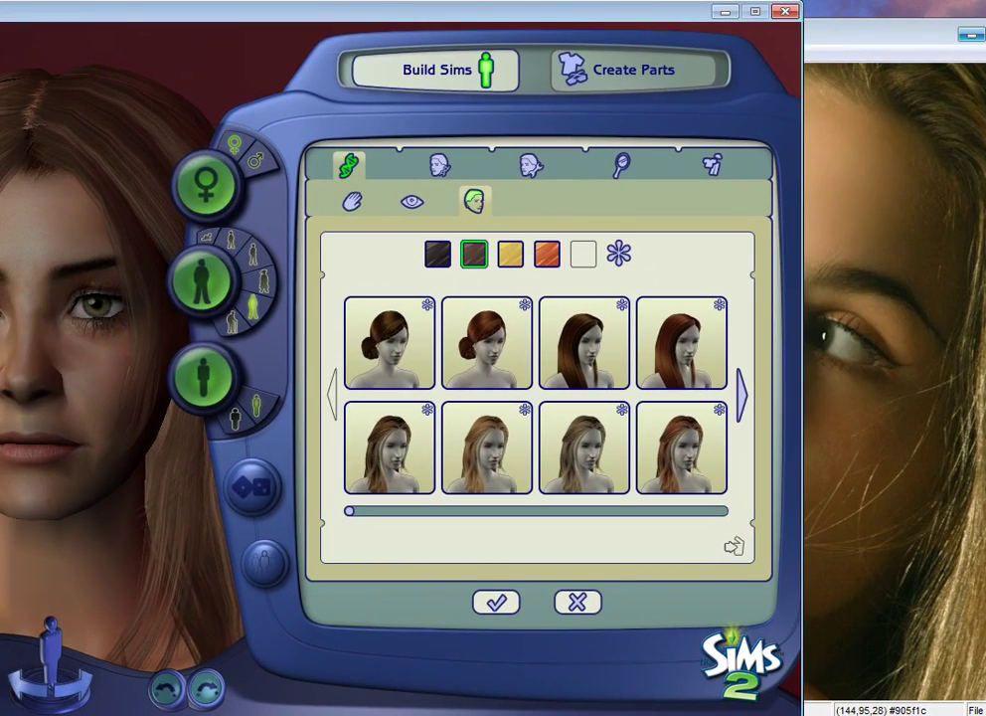
pyautogui.click(973, 34)
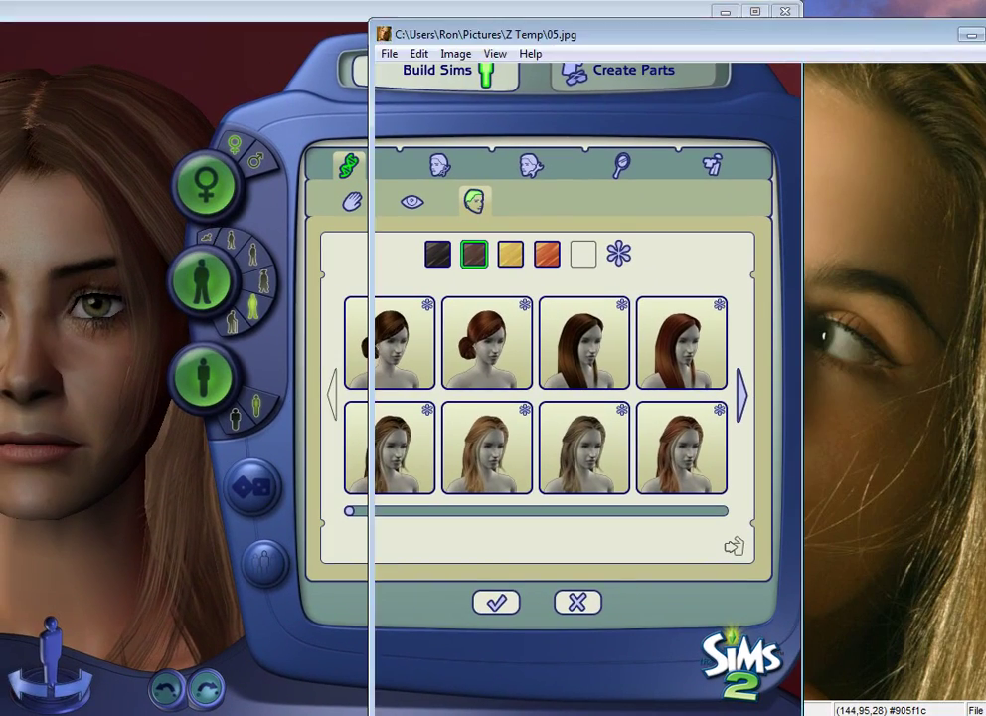
pyautogui.moveTo(596, 10); pyautogui.dragTo(763, 30)
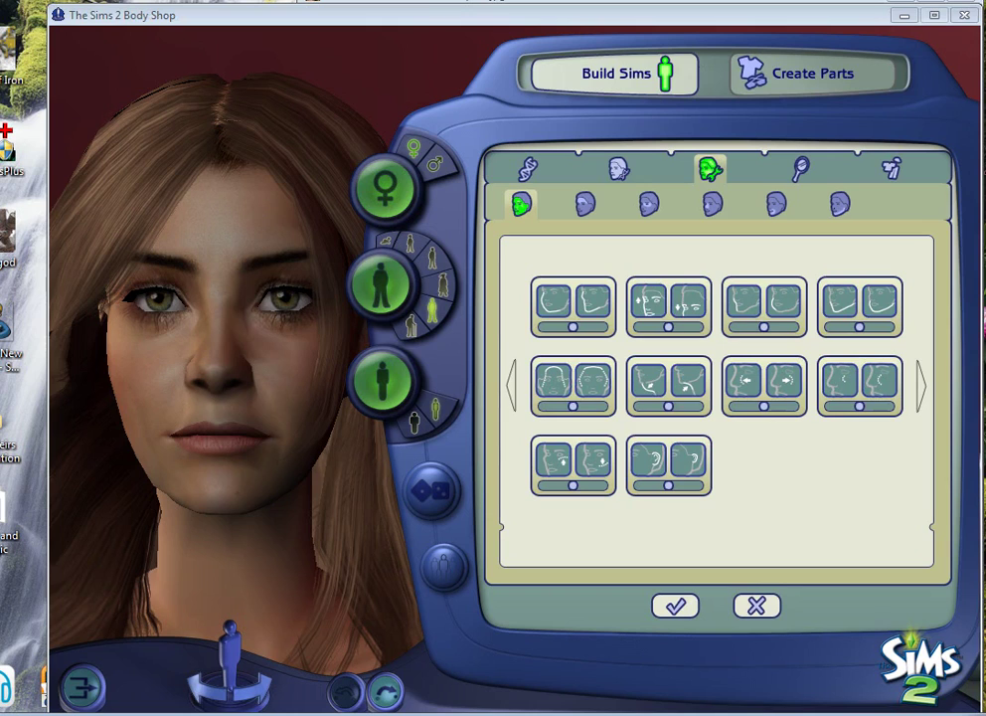
# Check the face against reference photo 04.jpg and redo the last full-face adjustment
pyautogui.hotkey('alt', 'Tab')
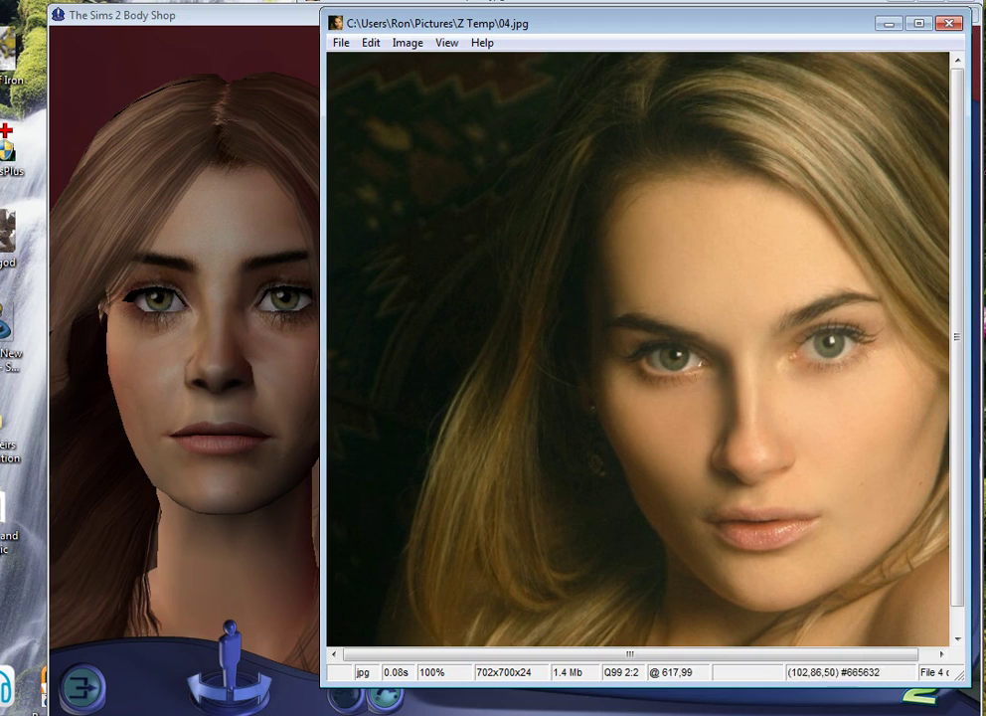
pyautogui.click(889, 22)
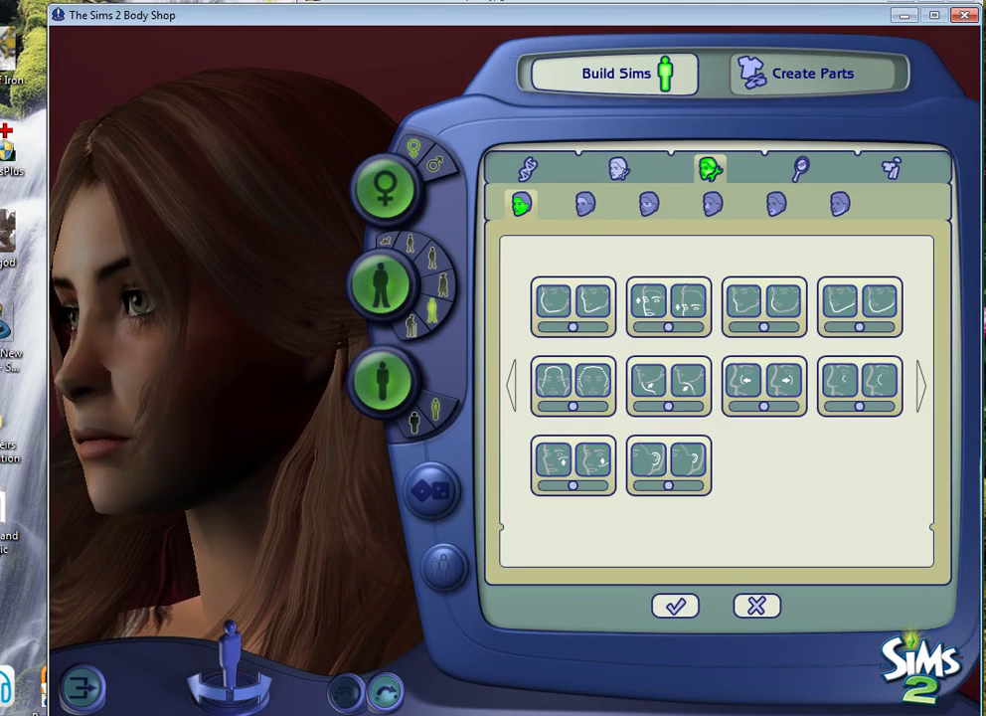
pyautogui.click(385, 693)
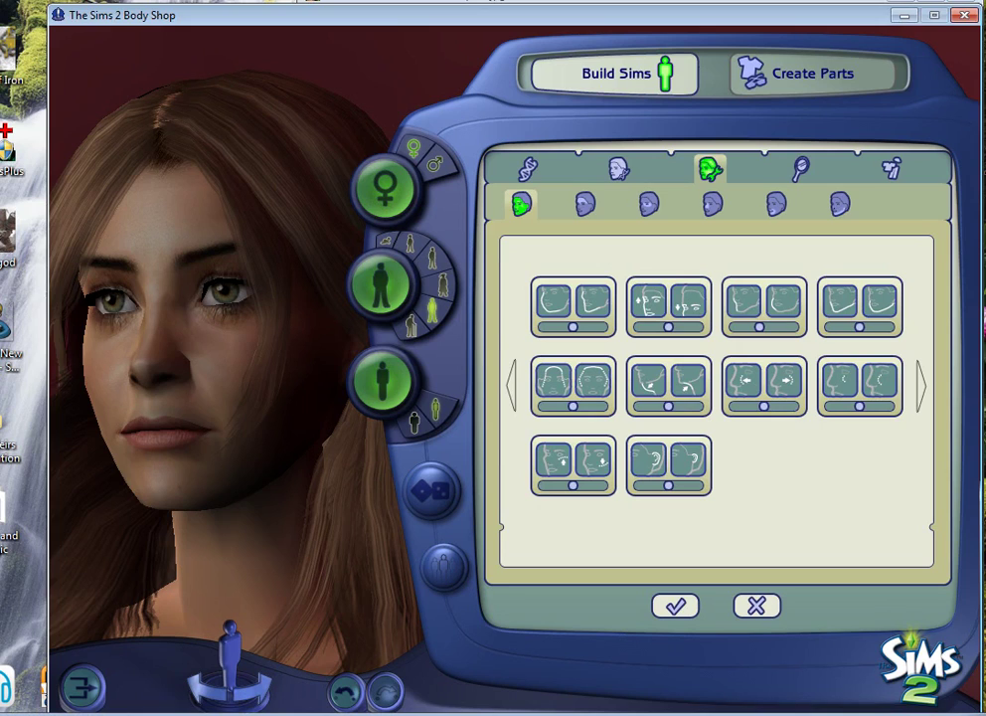
# Compare the adjusted face with reference photos 04.jpg and 05.jpg
pyautogui.hotkey('alt', 'Tab')
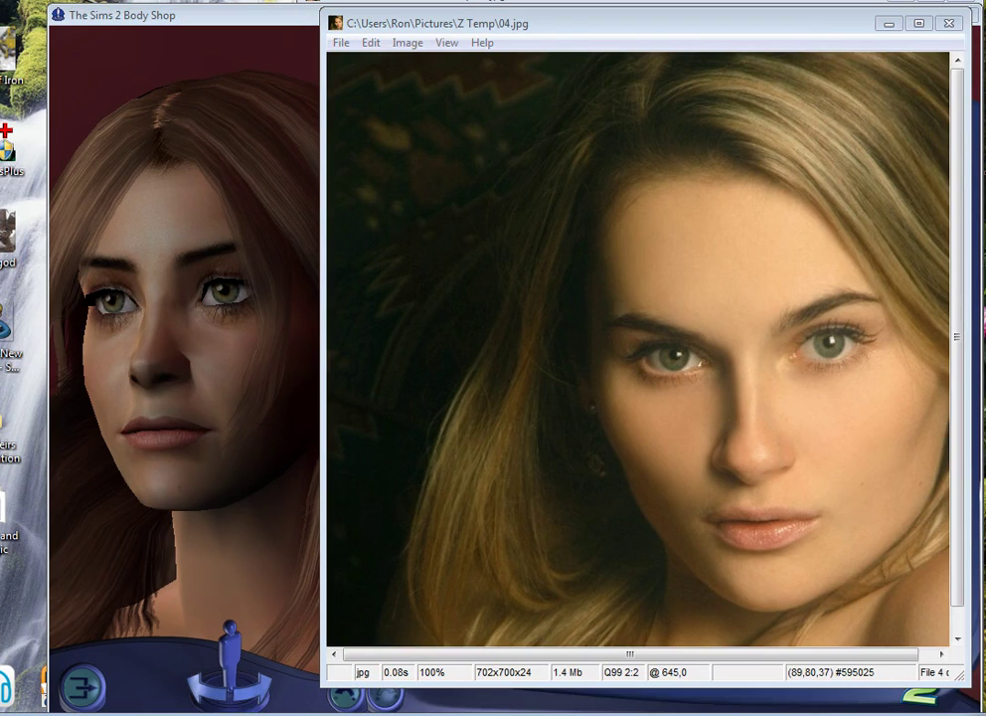
pyautogui.press('space')
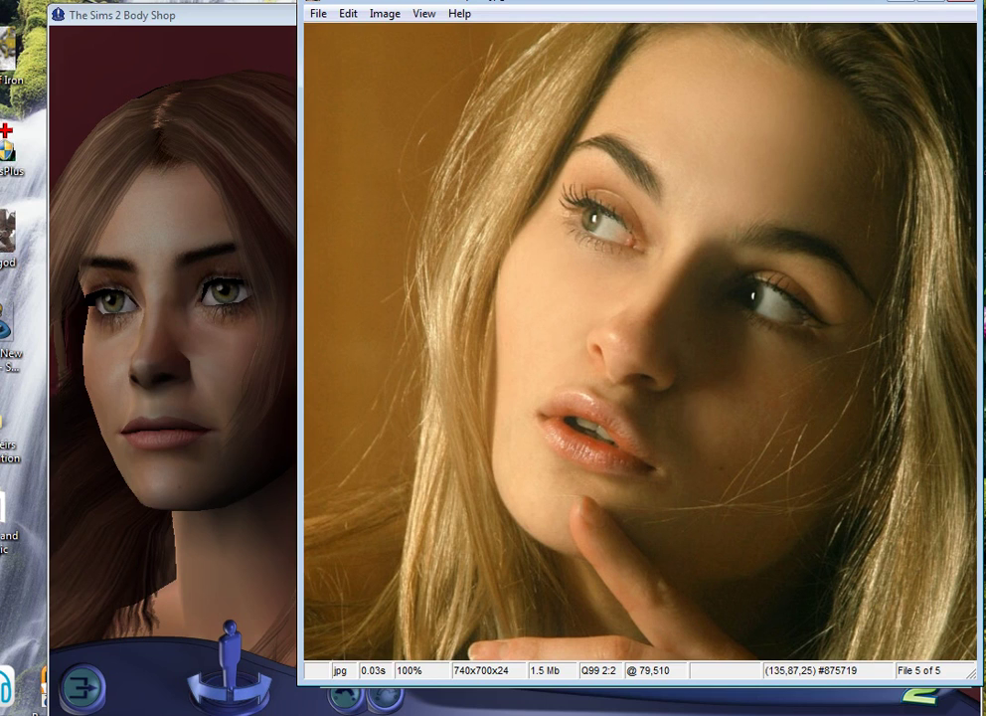
pyautogui.click(238, 288)
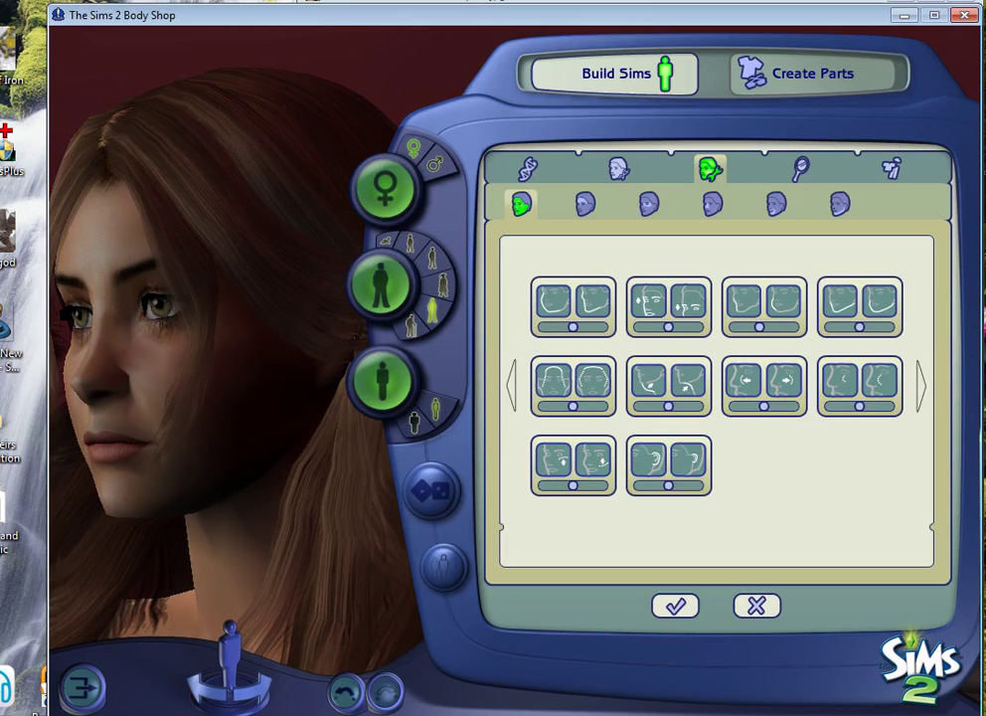
# Shift the nose profile modifier, second in the third row of nose controls, slightly toward its first option
pyautogui.click(713, 204)
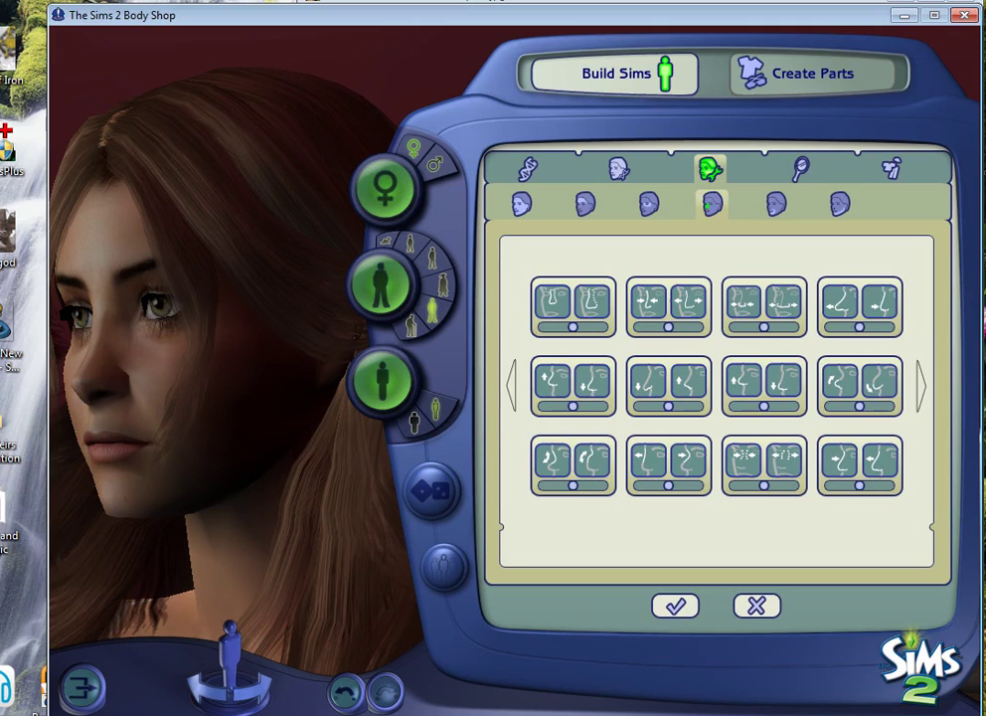
pyautogui.moveTo(668, 485); pyautogui.dragTo(659, 485)
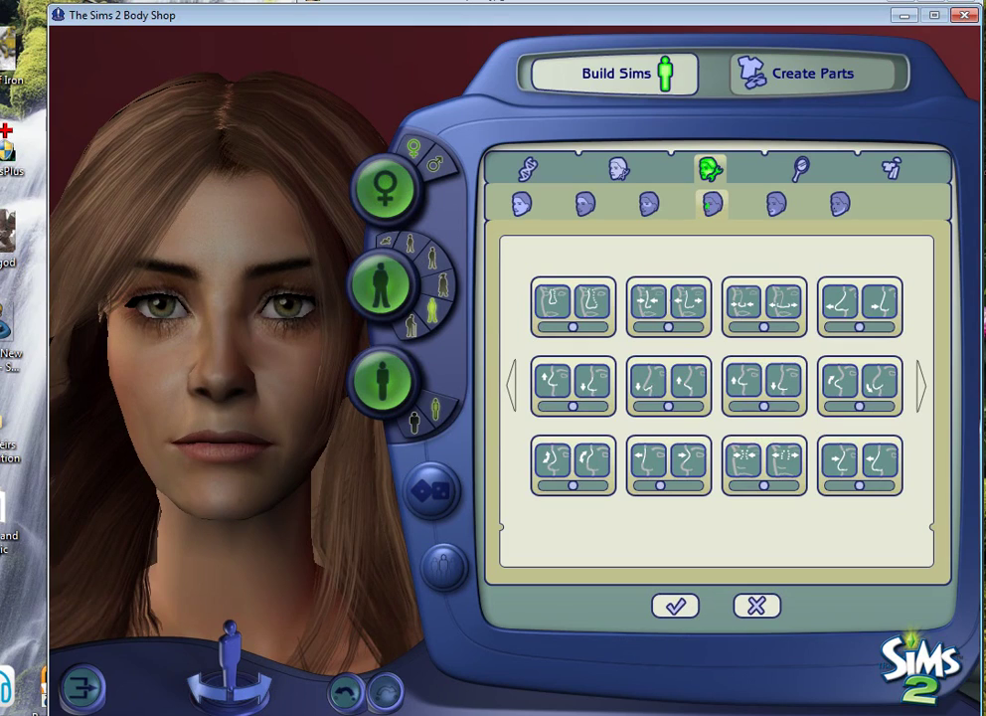
# Try narrowing the nose slightly against reference photos 04.jpg and 05.jpg, and undo that change
pyautogui.moveTo(763, 485); pyautogui.dragTo(758, 486)
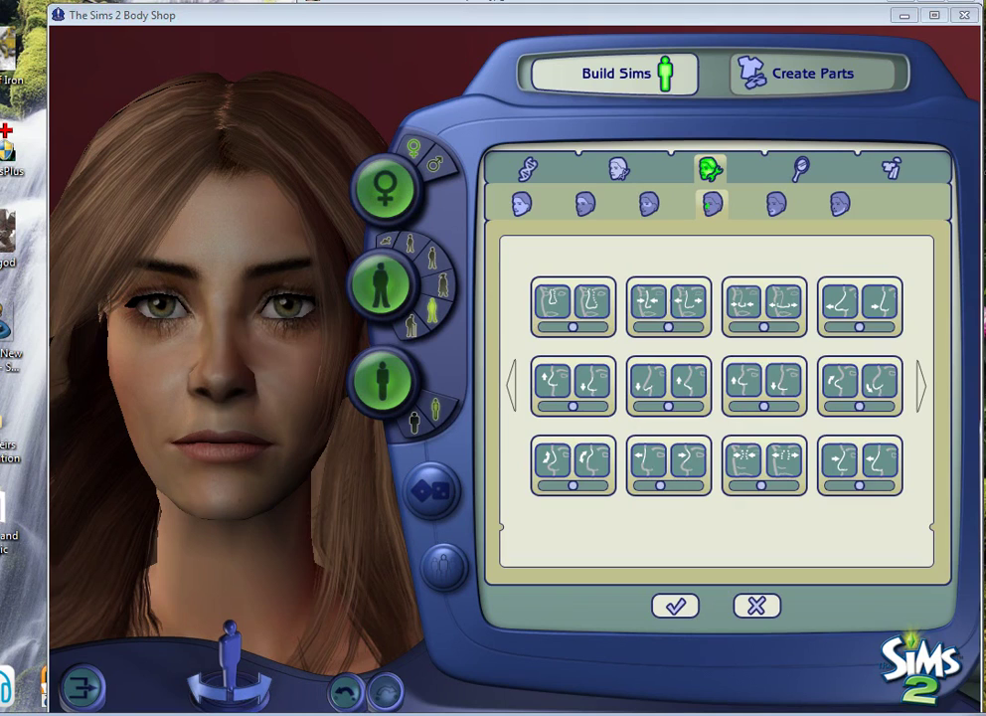
pyautogui.hotkey('alt', 'Tab')
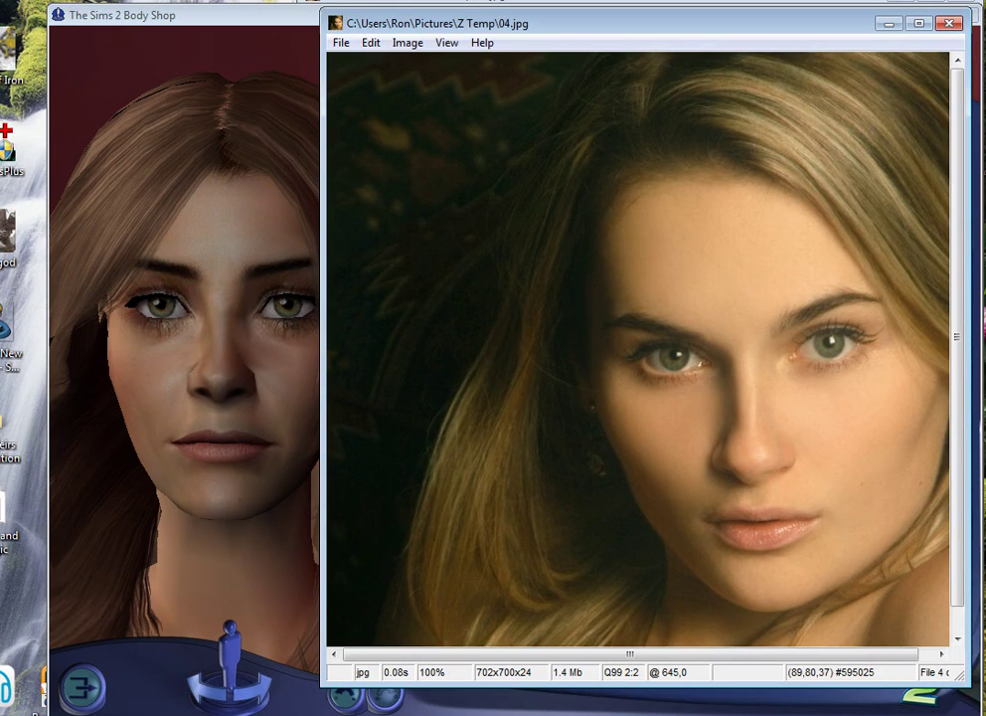
pyautogui.hotkey('alt', 'Tab')
pyautogui.hotkey('alt', 'Tab')
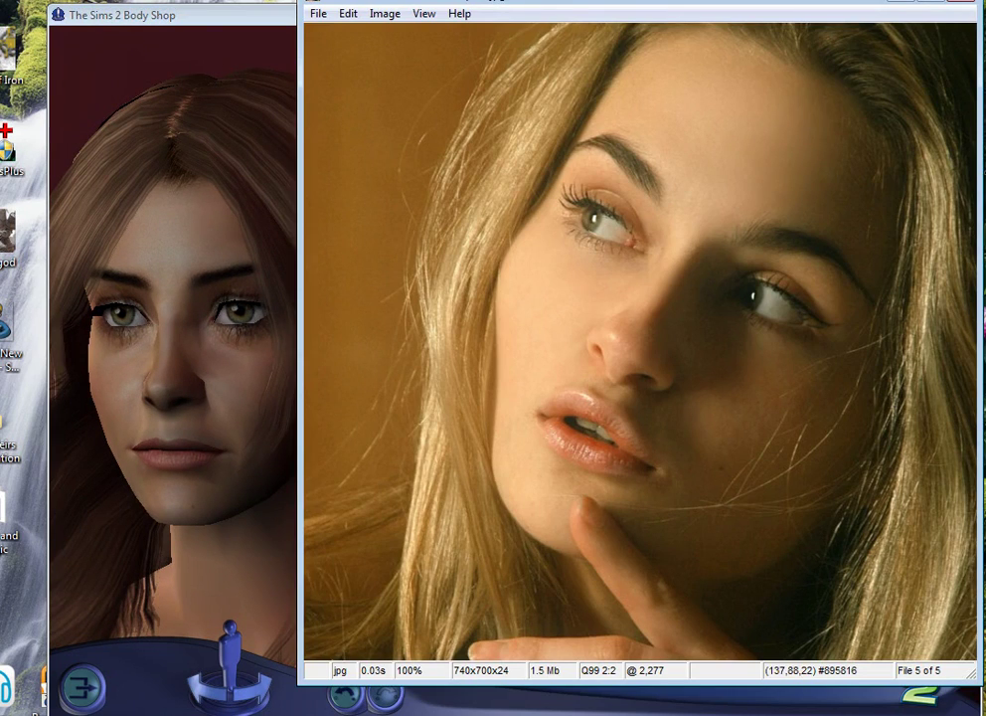
pyautogui.hotkey('alt', 'Tab')
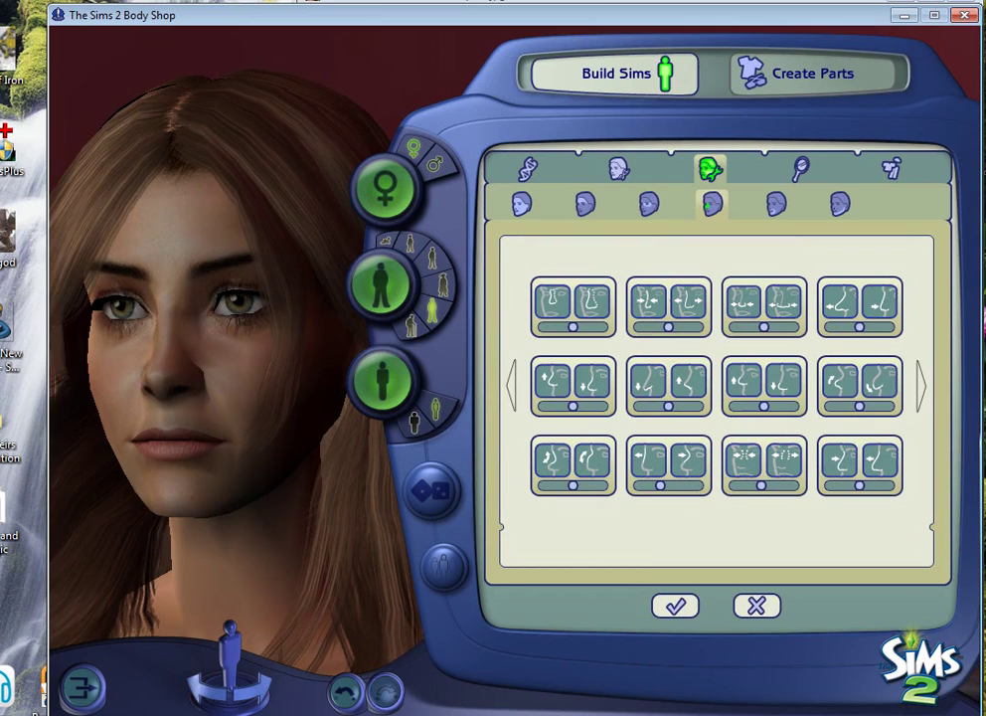
pyautogui.click(347, 692)
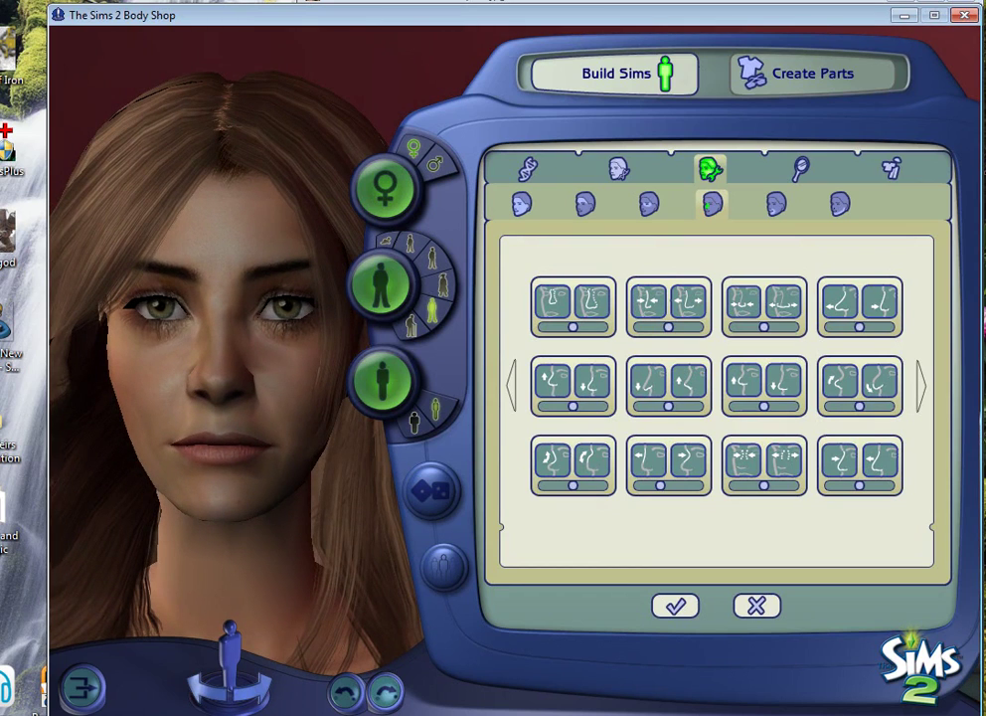
# Examine the Sim's face from several angles against reference photos 05.jpg and 04.jpg, and put the photos away
pyautogui.hotkey('alt', 'Tab')
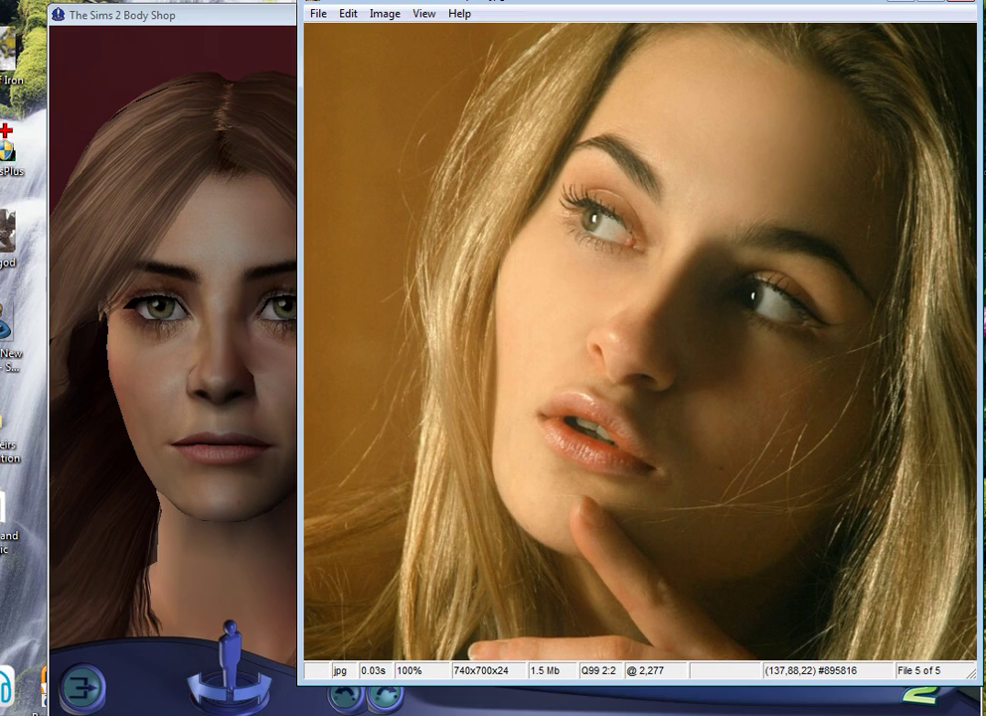
pyautogui.hotkey('alt', 'Tab')
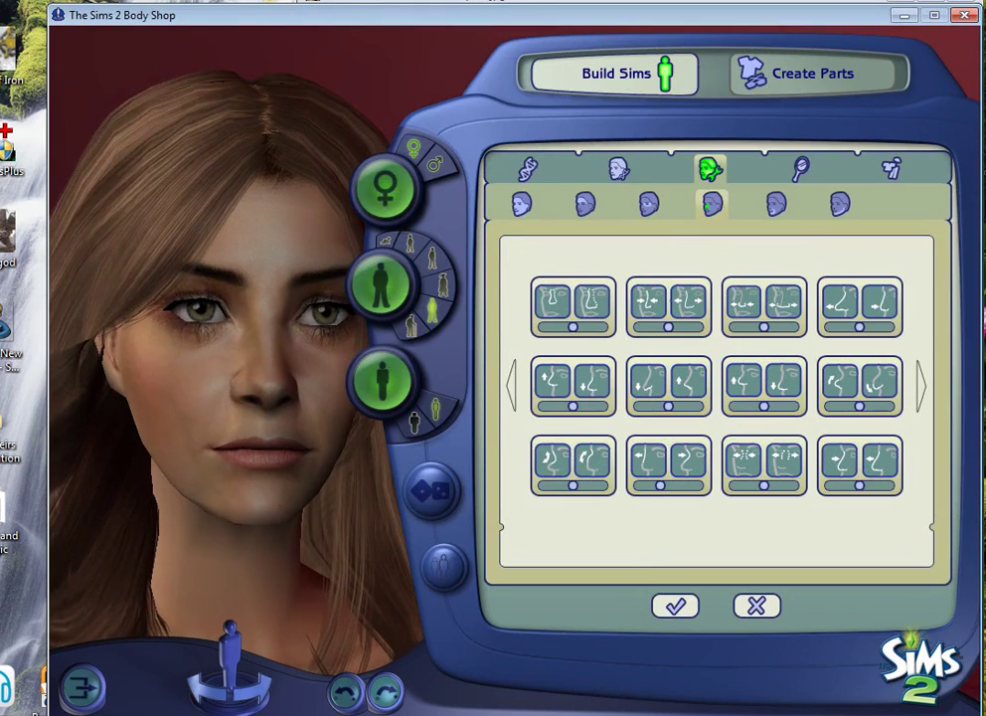
pyautogui.hotkey('alt', 'Tab')
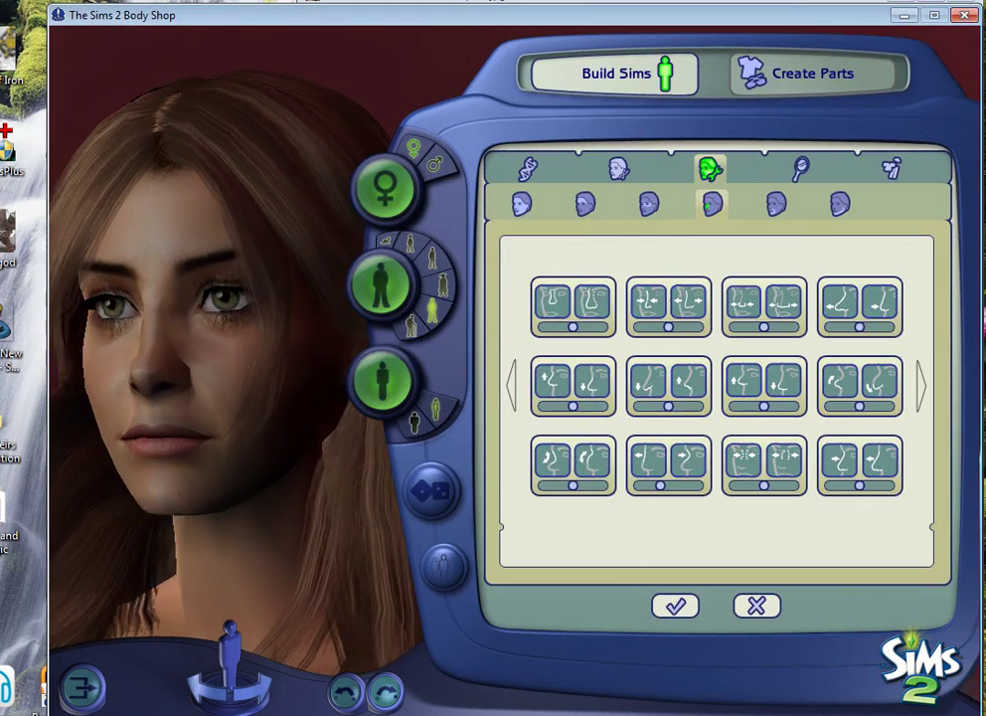
pyautogui.hotkey('alt', 'Tab')
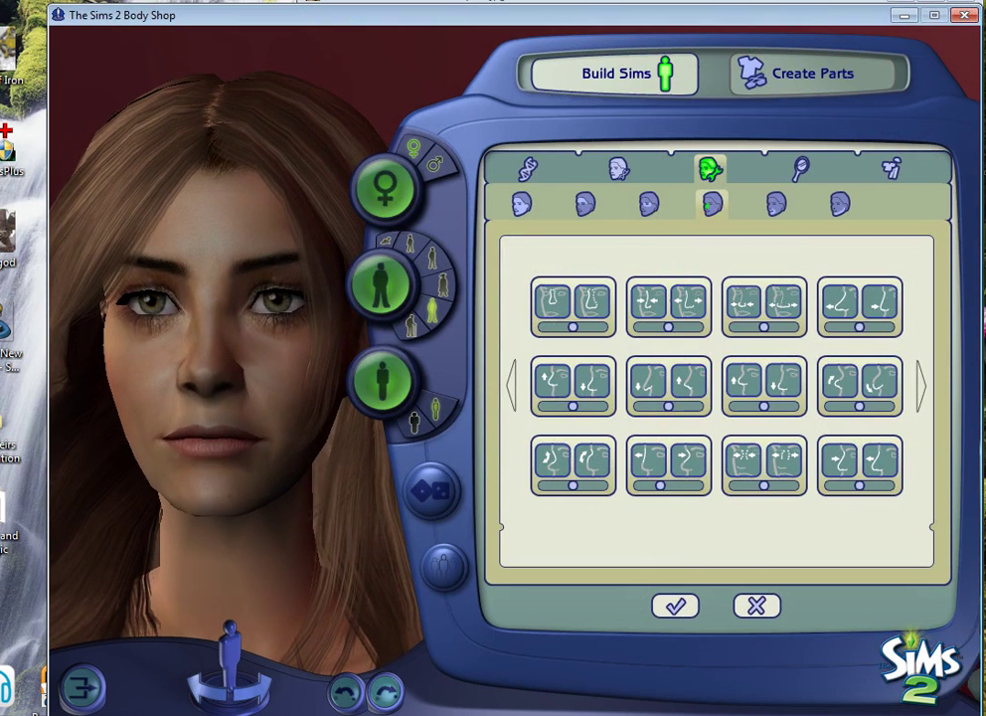
pyautogui.hotkey('alt', 'Tab')
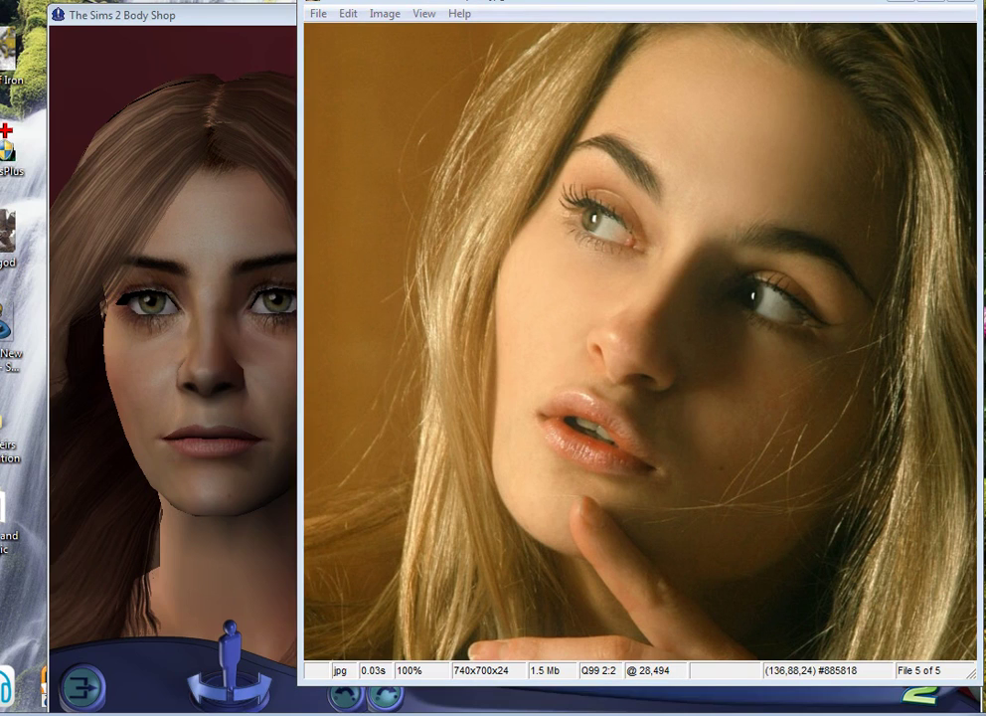
pyautogui.hotkey('alt', 'Tab')
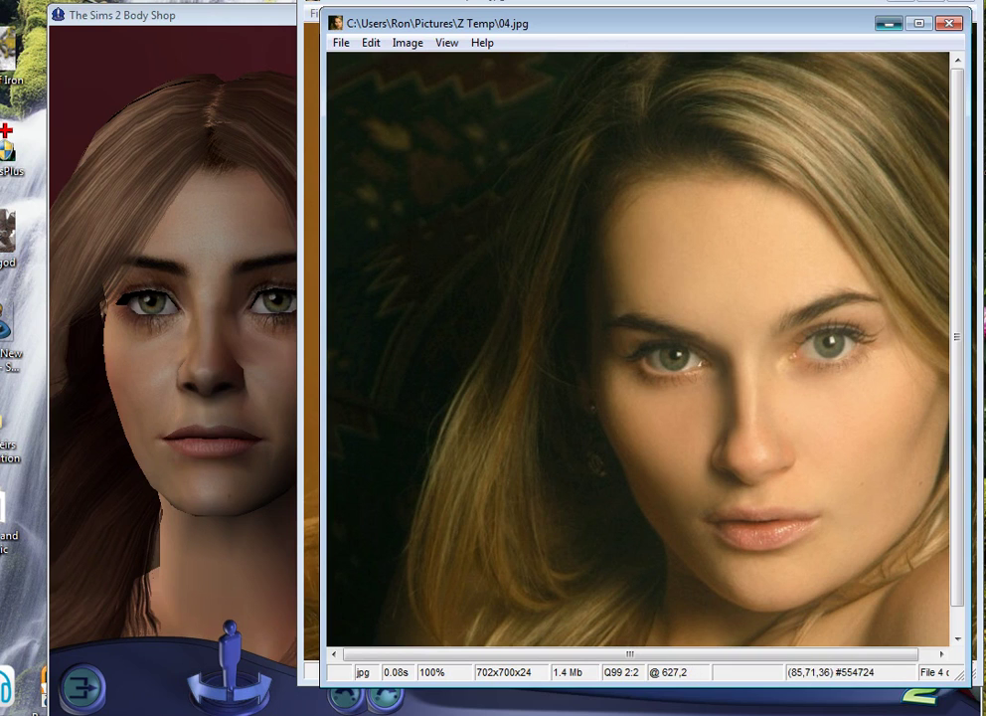
pyautogui.press('pagedown')
pyautogui.press('Escape')
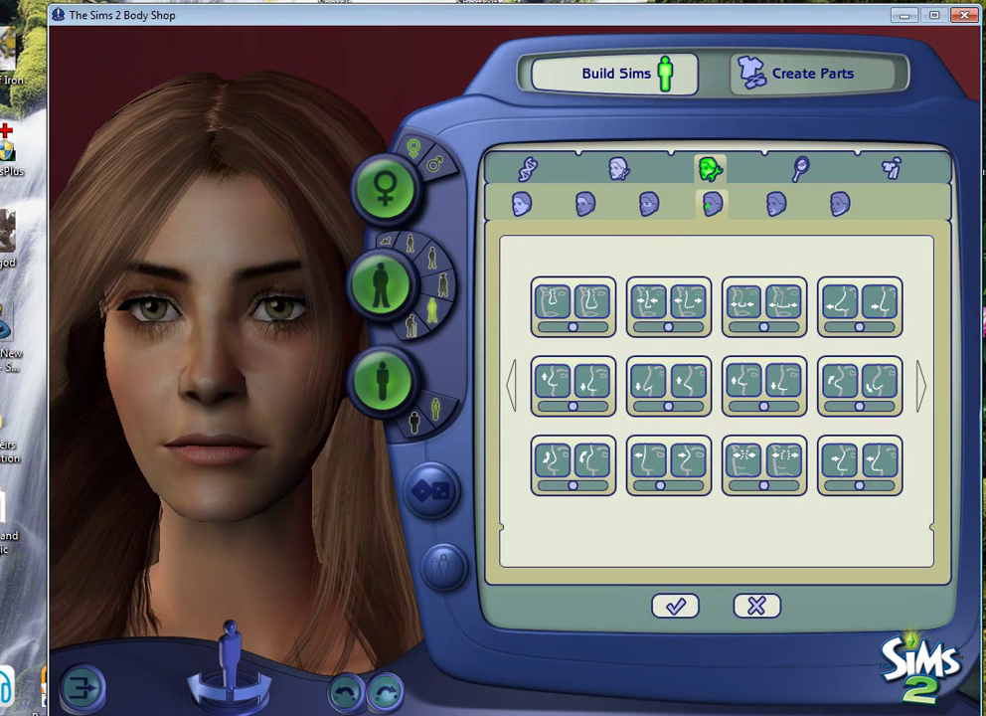
# Compare the Sim's face and makeup with reference photos 05.jpg, 04.jpg and 02.jpg, closing the small reference photo
pyautogui.click(800, 169)
pyautogui.click(818, 204)
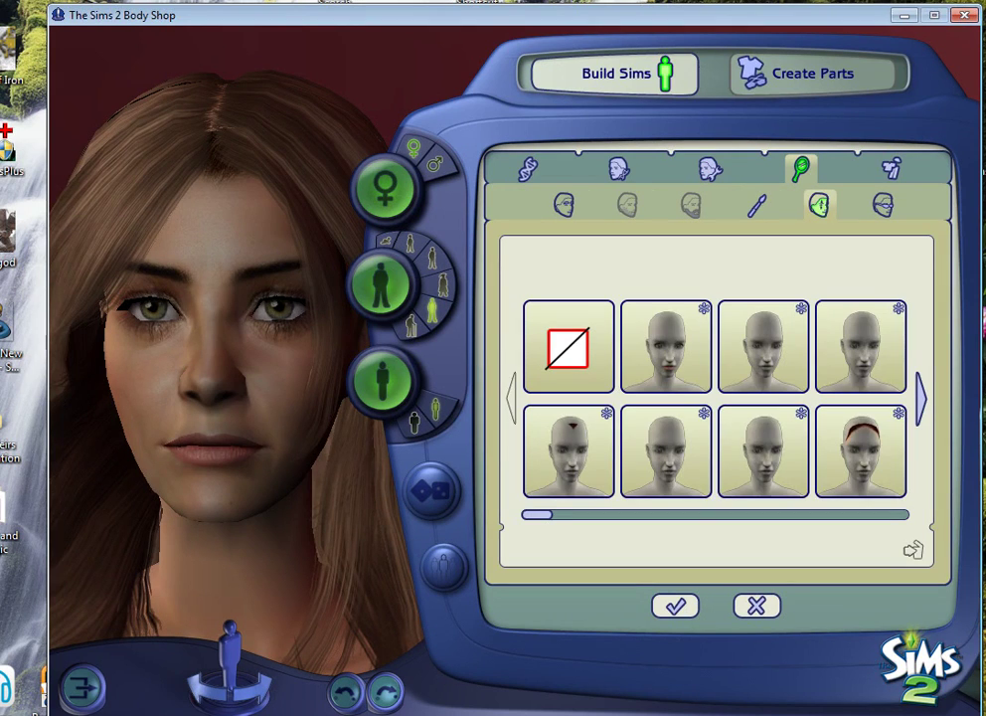
pyautogui.click(758, 205)
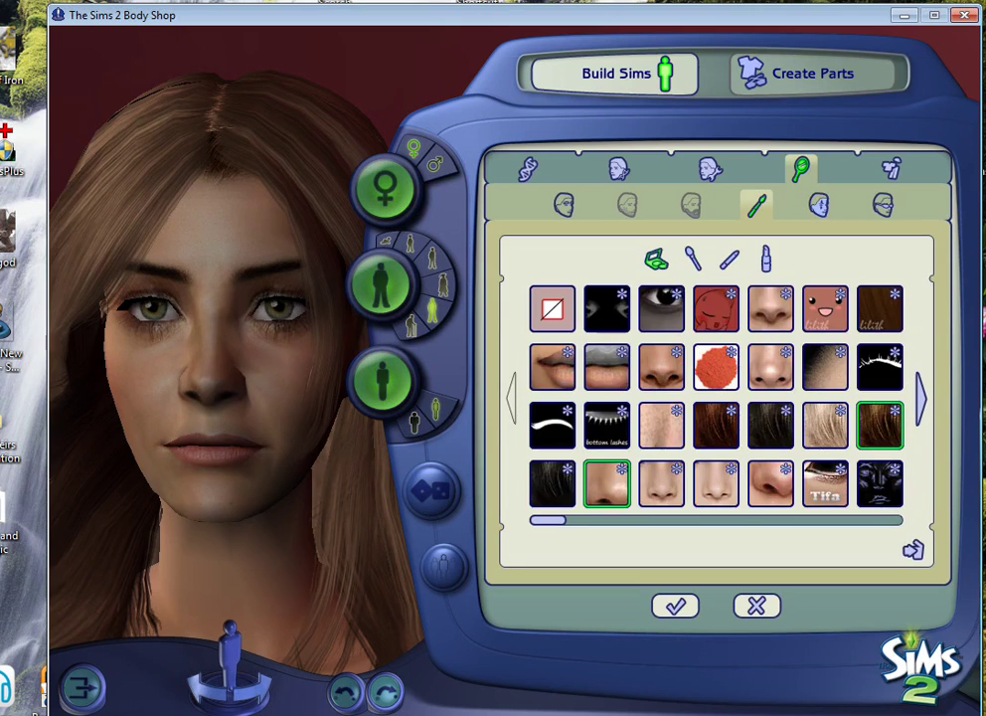
pyautogui.click(921, 398)
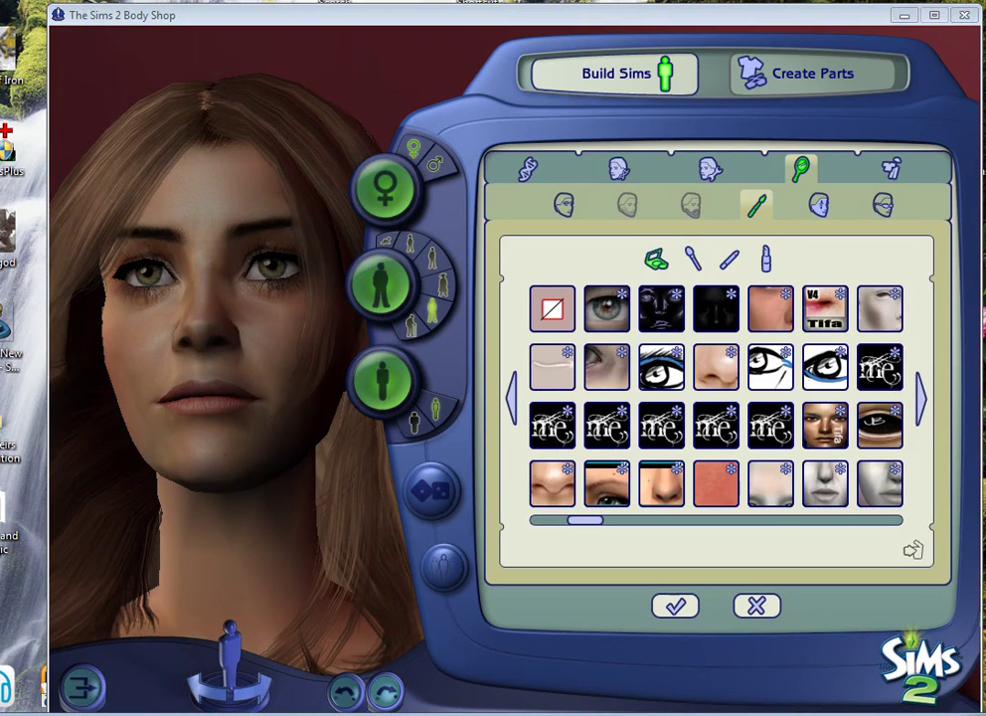
pyautogui.hotkey('alt', 'Tab')
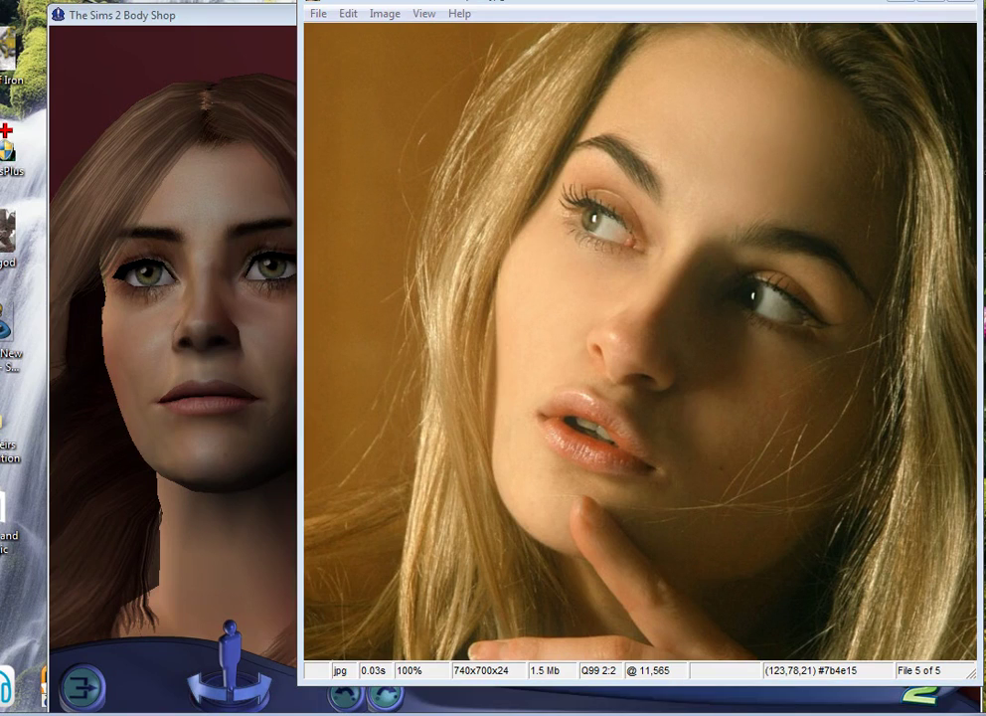
pyautogui.hotkey('alt', 'Tab')
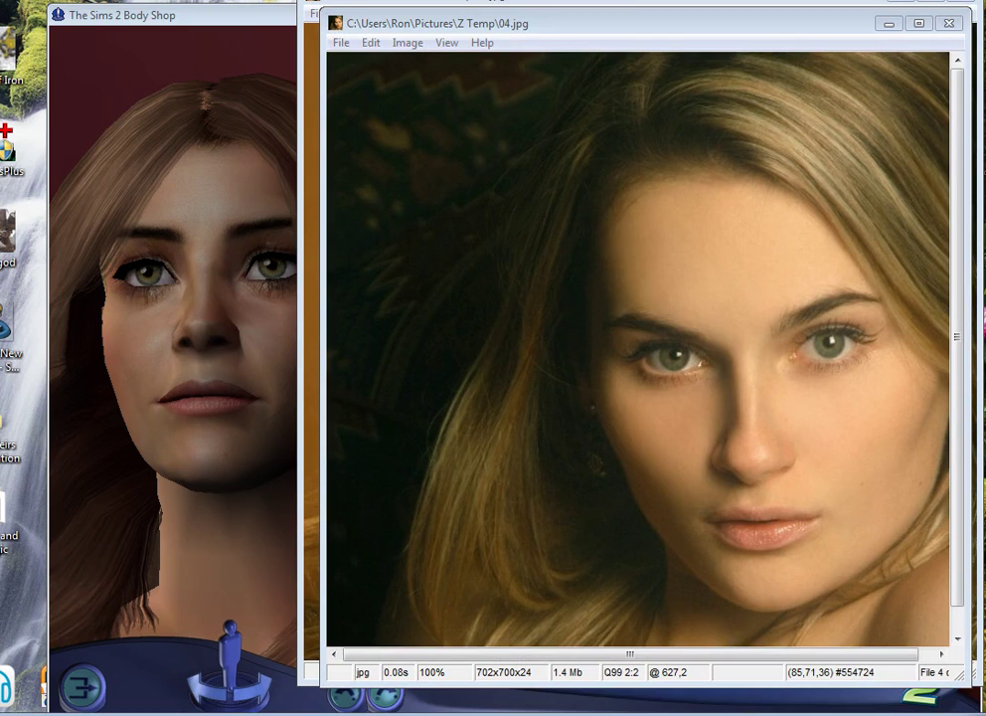
pyautogui.hotkey('alt', 'Tab')
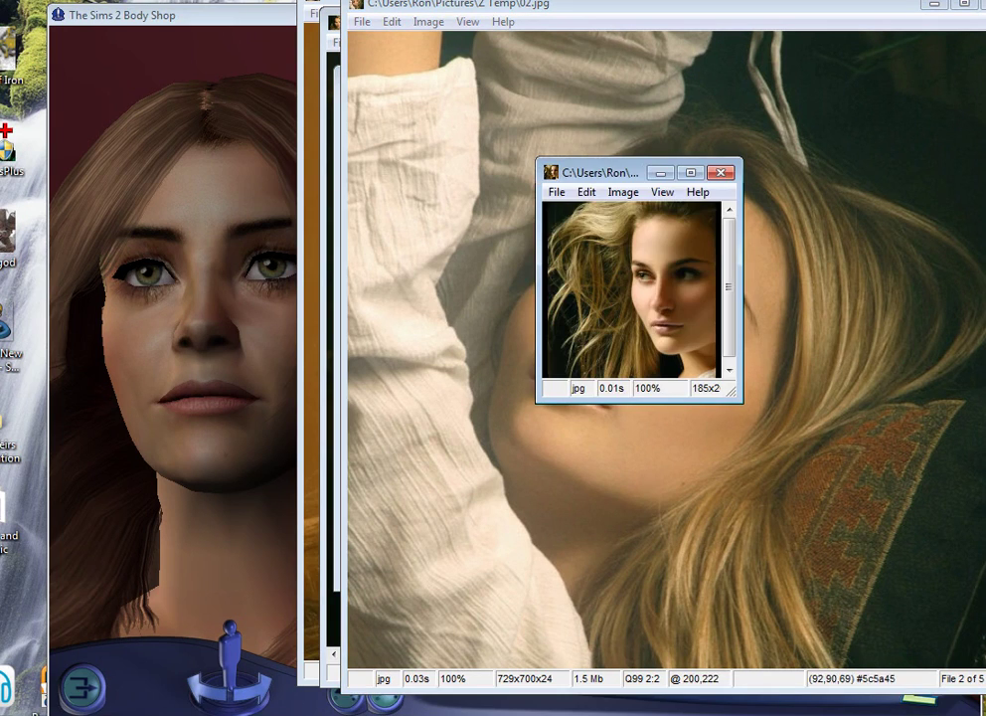
pyautogui.click(721, 172)
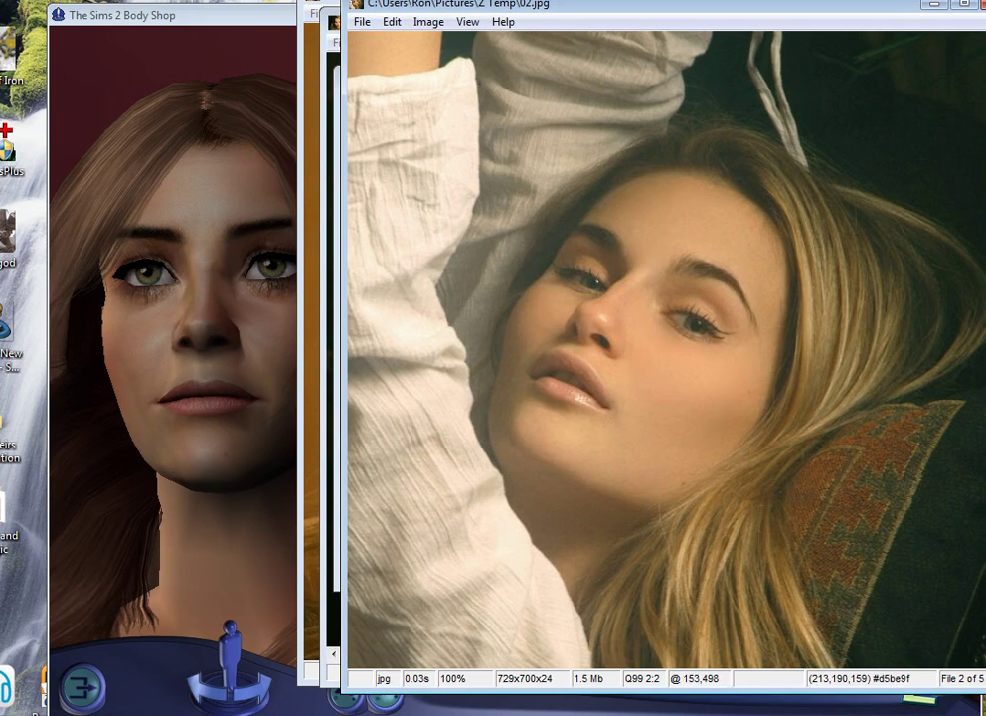
pyautogui.moveTo(238, 487); pyautogui.dragTo(139, 383)
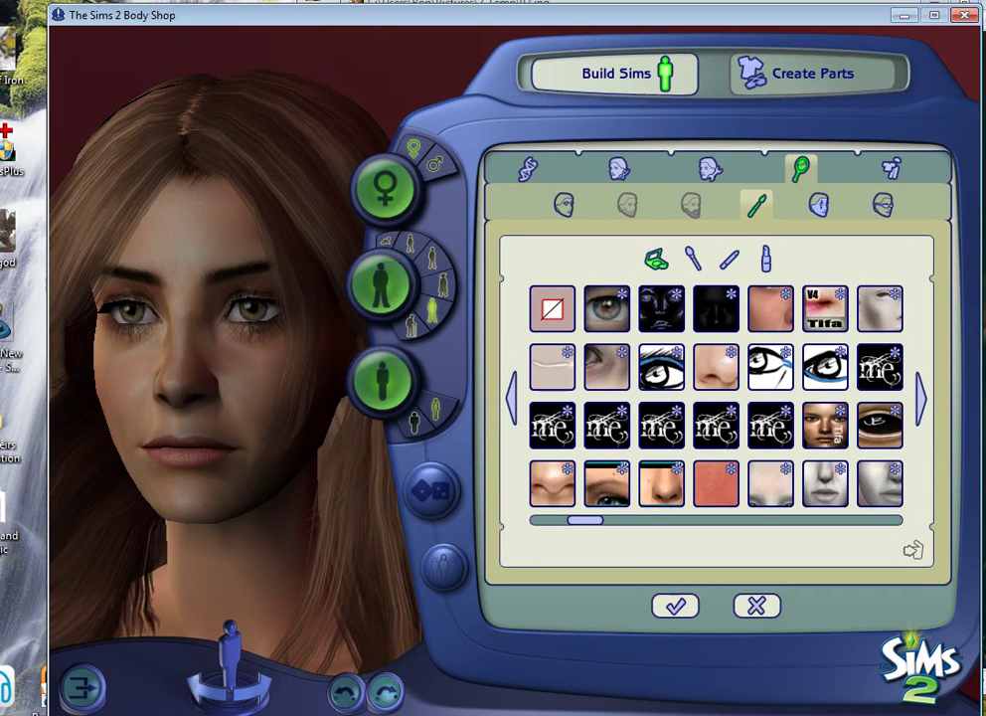
pyautogui.hotkey('alt', 'Tab')
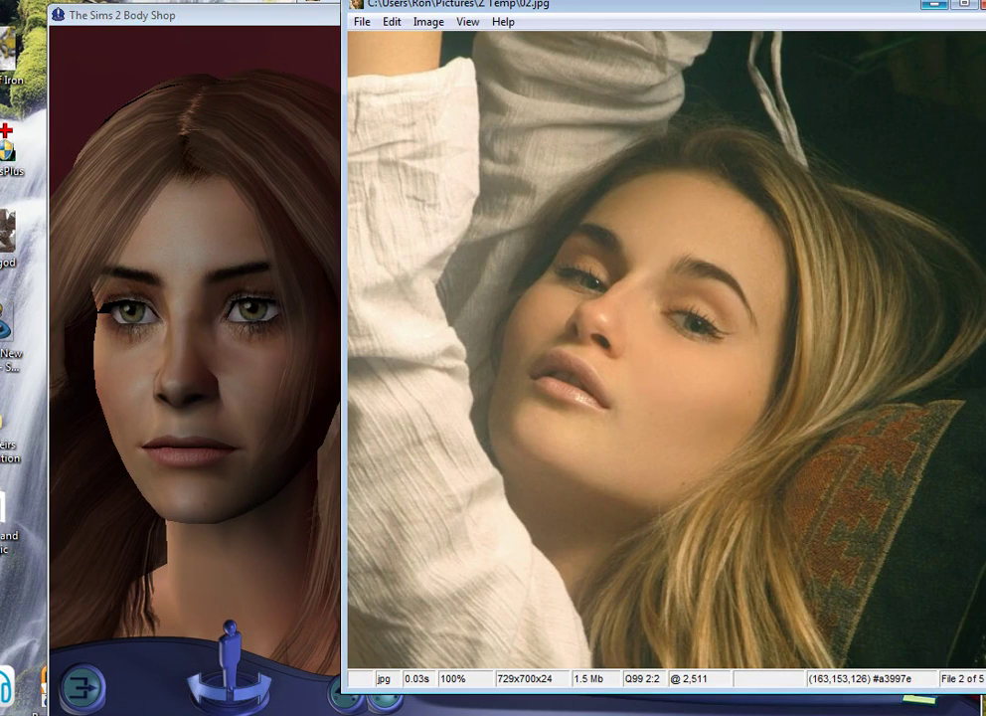
pyautogui.hotkey('alt', 'Tab')
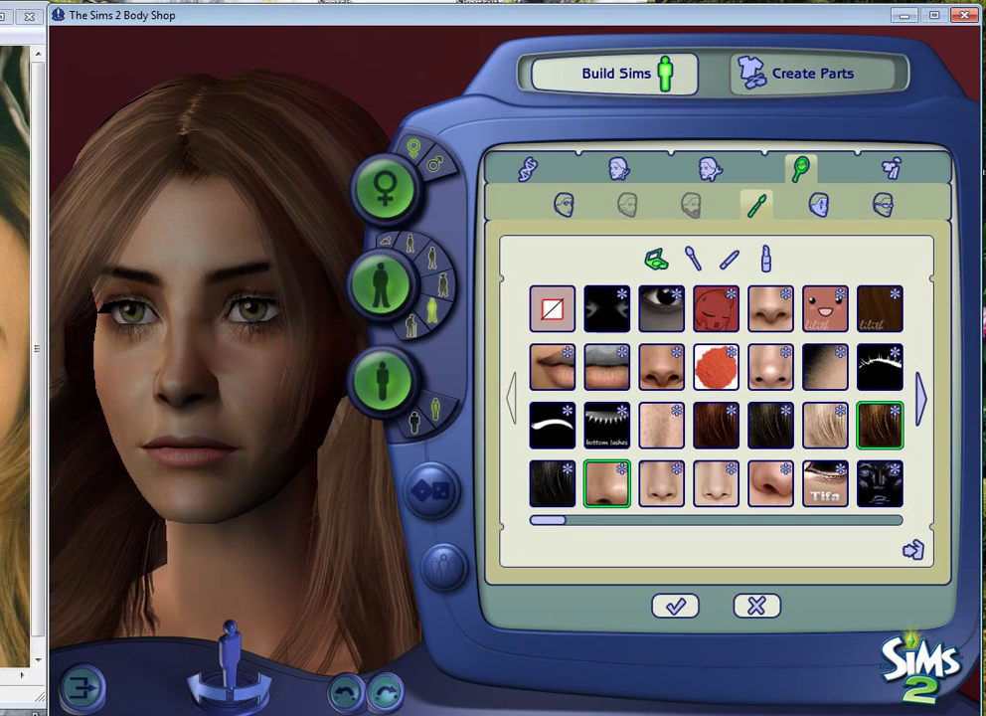
# Try several lash and eye makeup overlays, keeping the second page's sixth second-row eye overlay and first two third-row "me" overlays
pyautogui.click(880, 367)
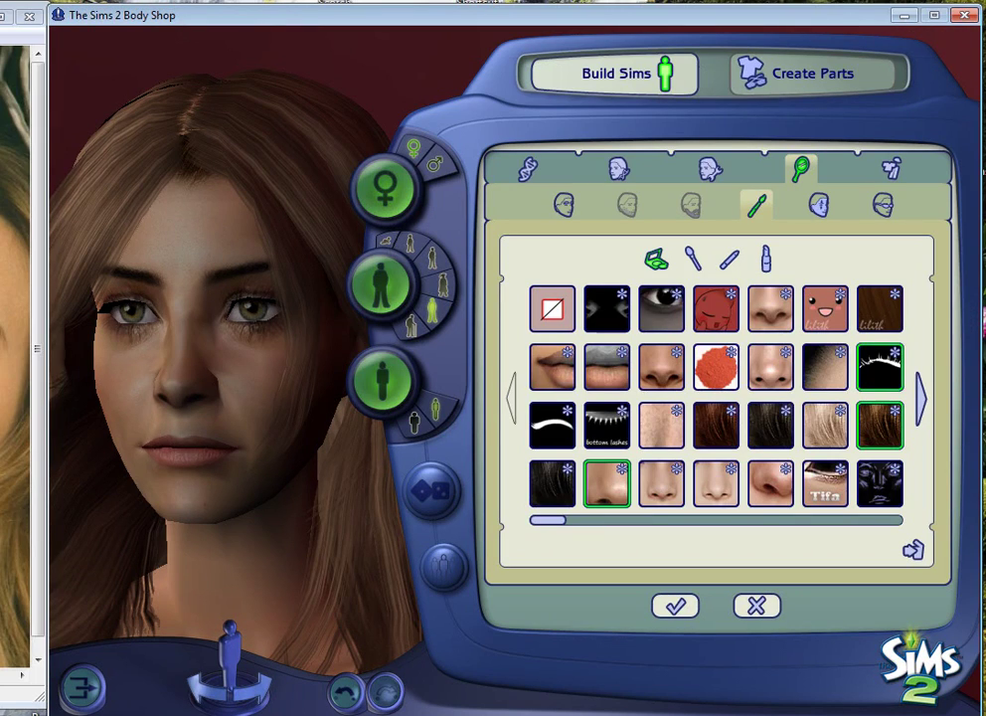
pyautogui.click(921, 398)
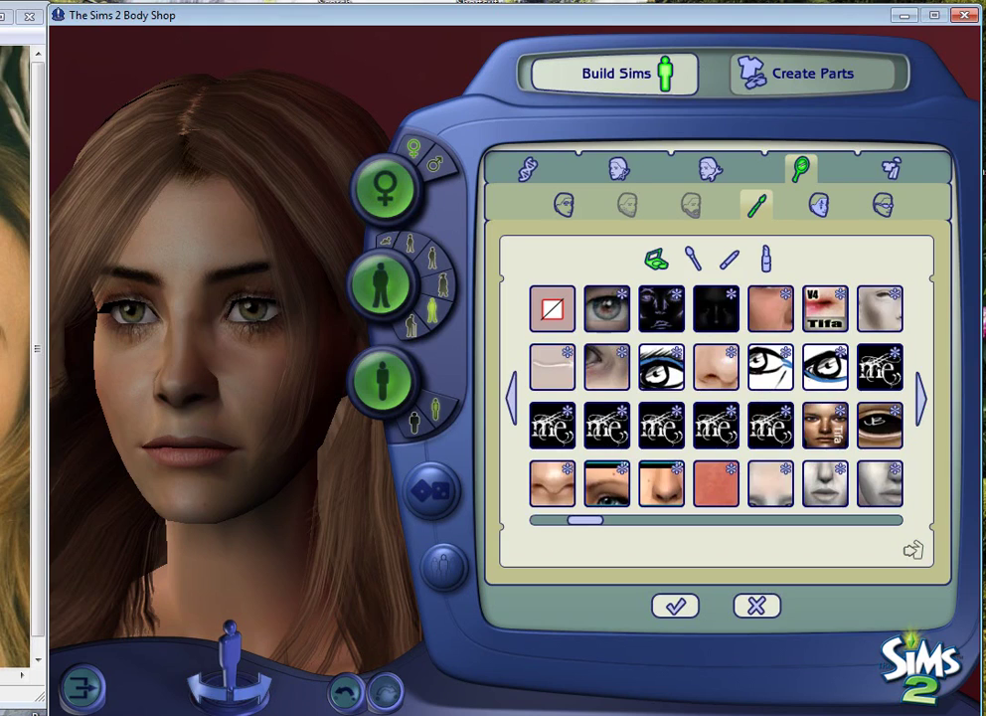
pyautogui.click(606, 310)
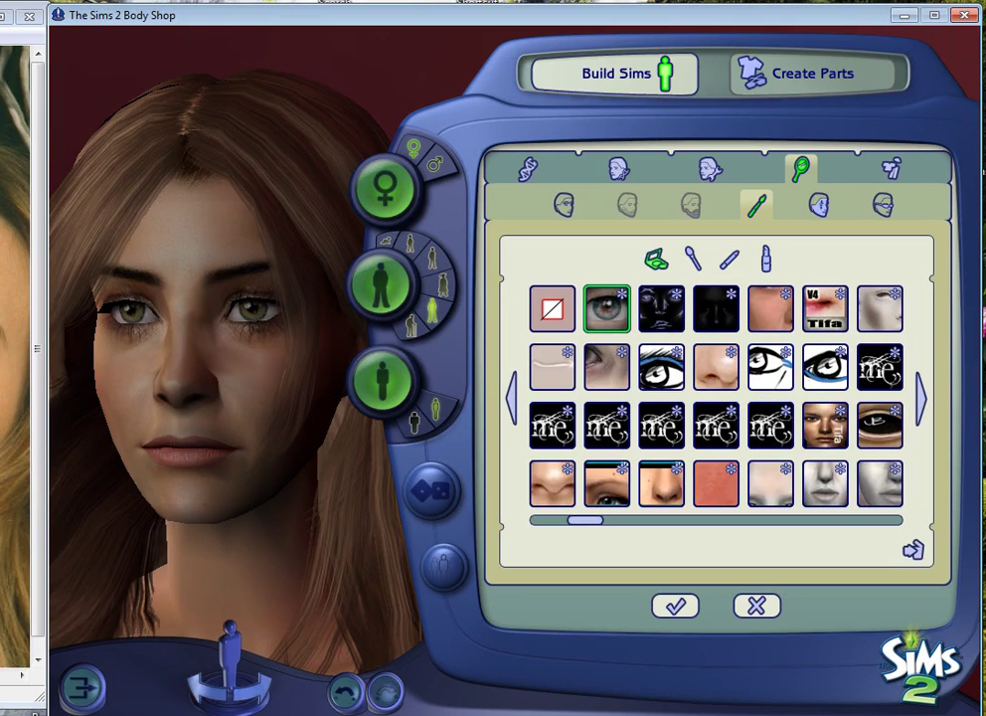
pyautogui.click(607, 309)
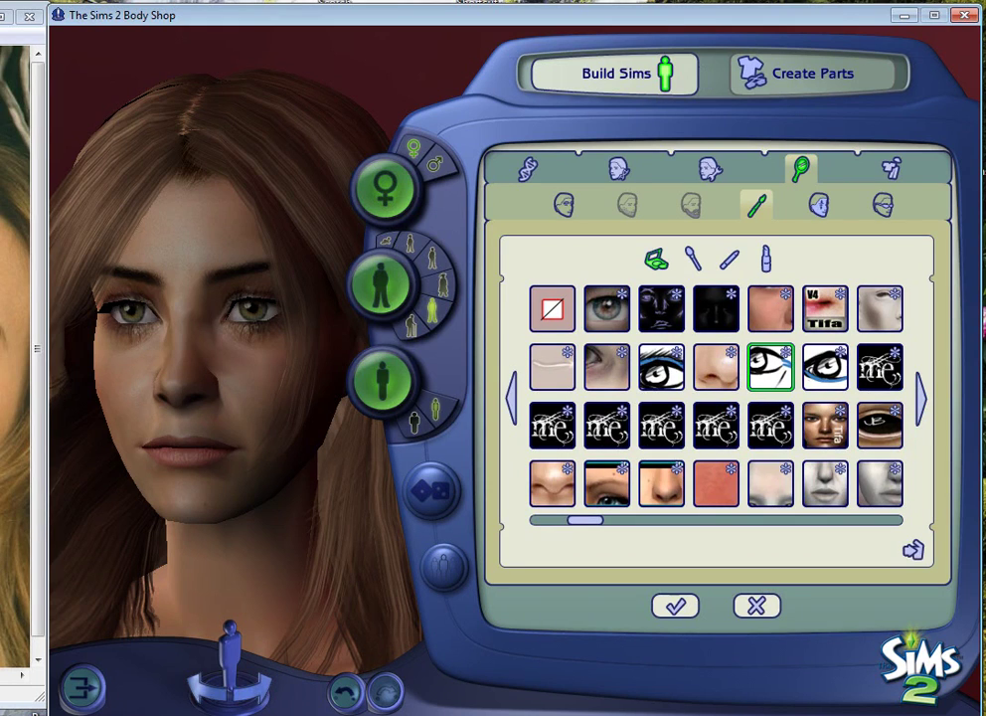
pyautogui.click(663, 368)
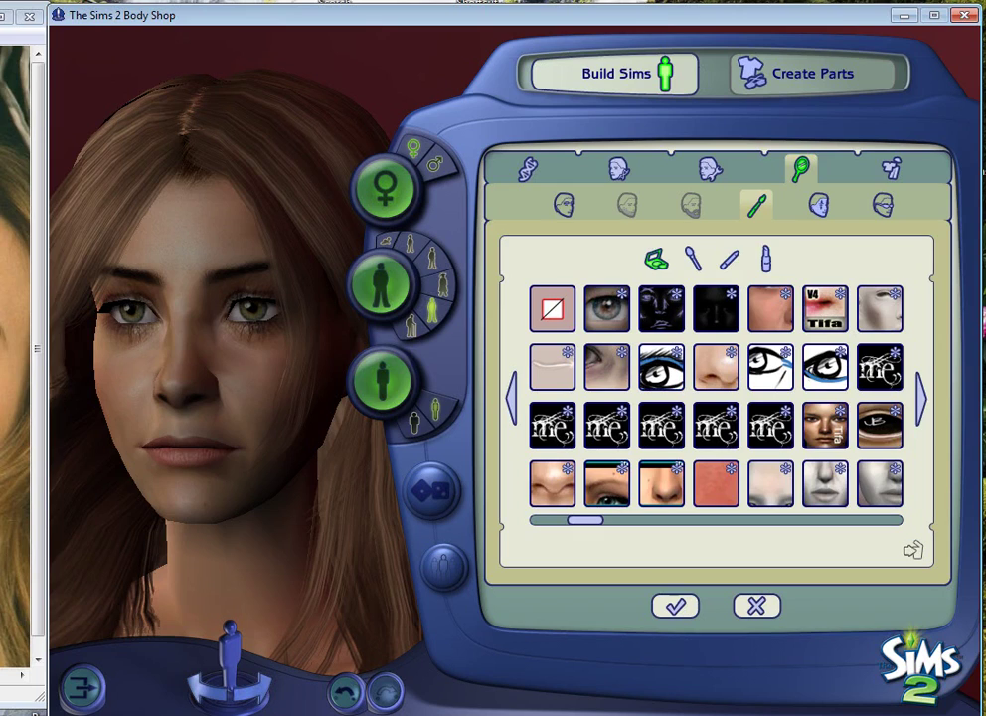
pyautogui.click(825, 368)
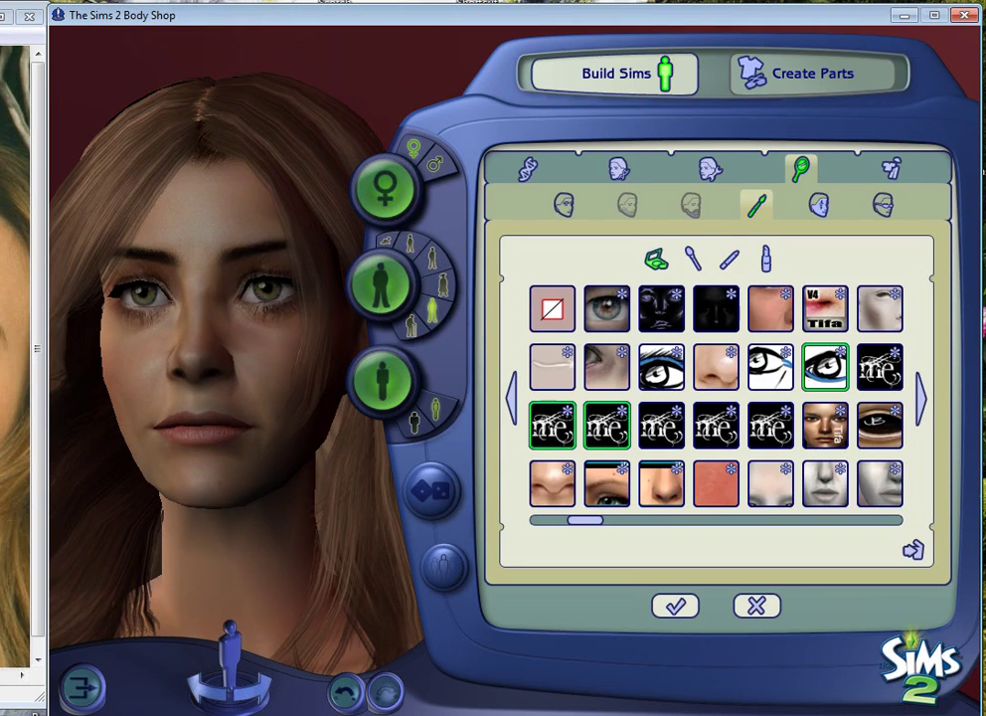
# Shift the first second-row mouth modifier slightly toward its second option and the third one slightly toward its first option
pyautogui.click(710, 169)
pyautogui.click(776, 204)
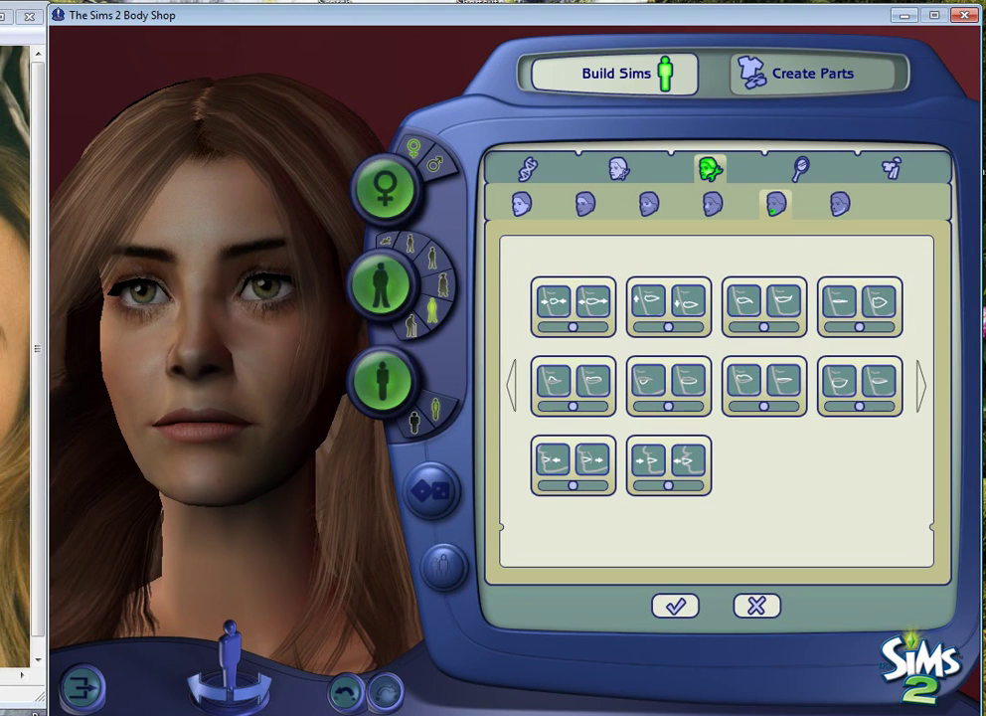
pyautogui.moveTo(573, 406); pyautogui.dragTo(591, 406)
pyautogui.click(345, 692)
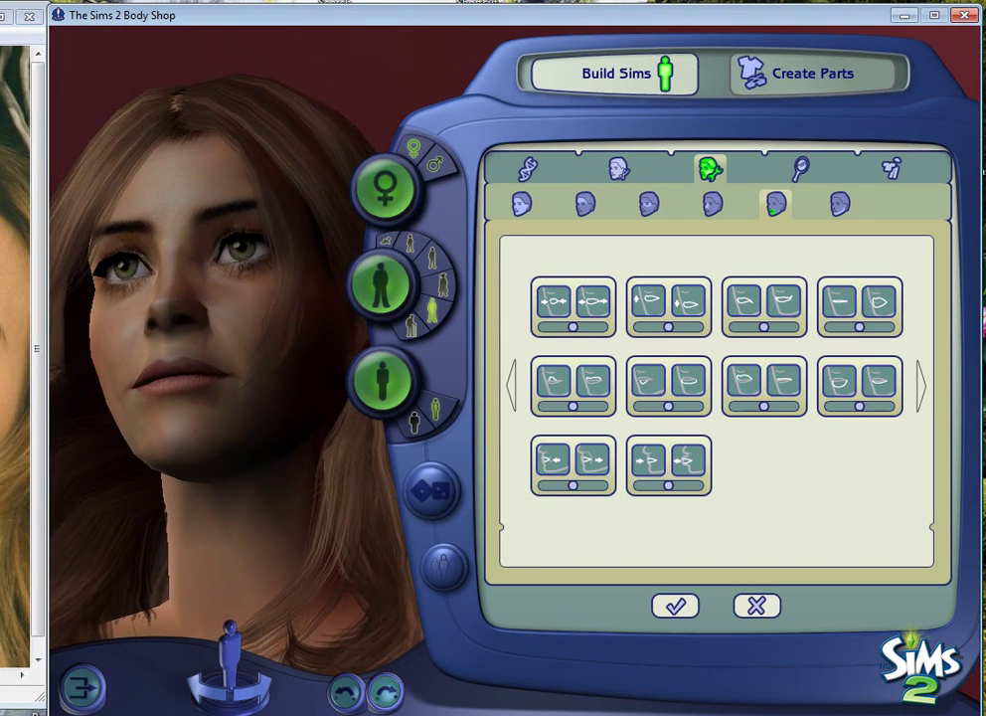
pyautogui.click(573, 405)
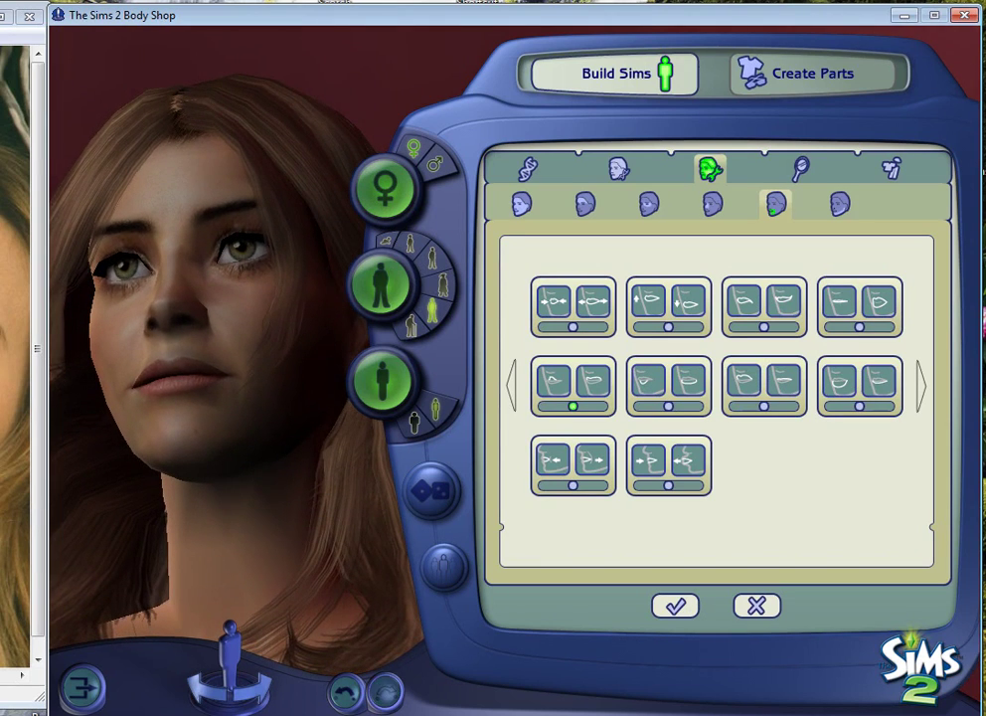
pyautogui.moveTo(573, 405); pyautogui.dragTo(583, 406)
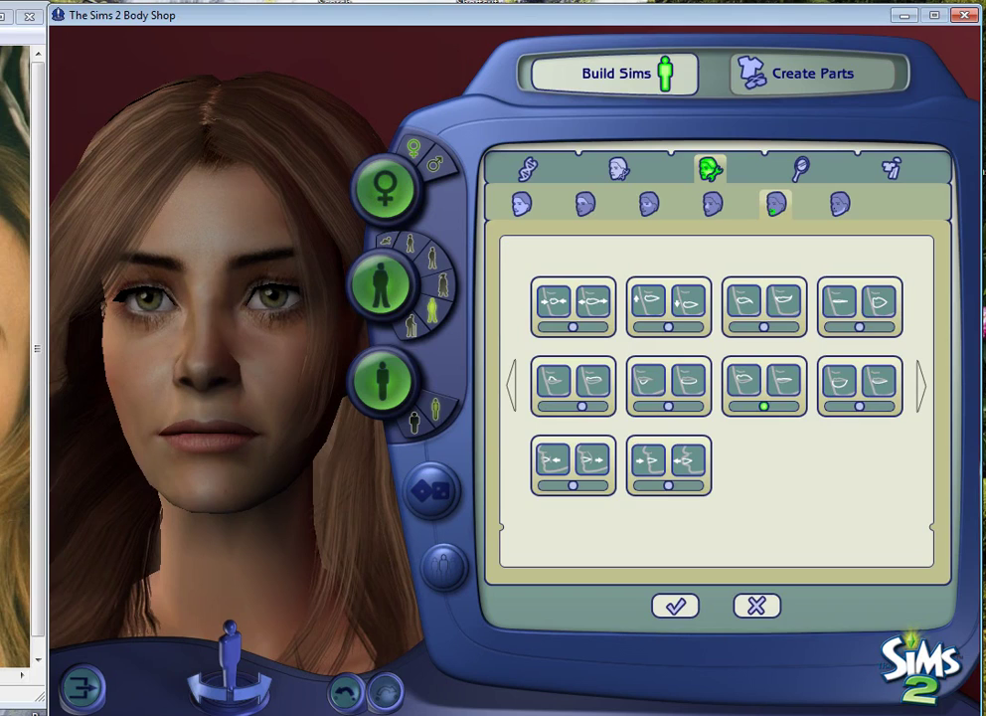
pyautogui.moveTo(765, 406); pyautogui.dragTo(760, 406)
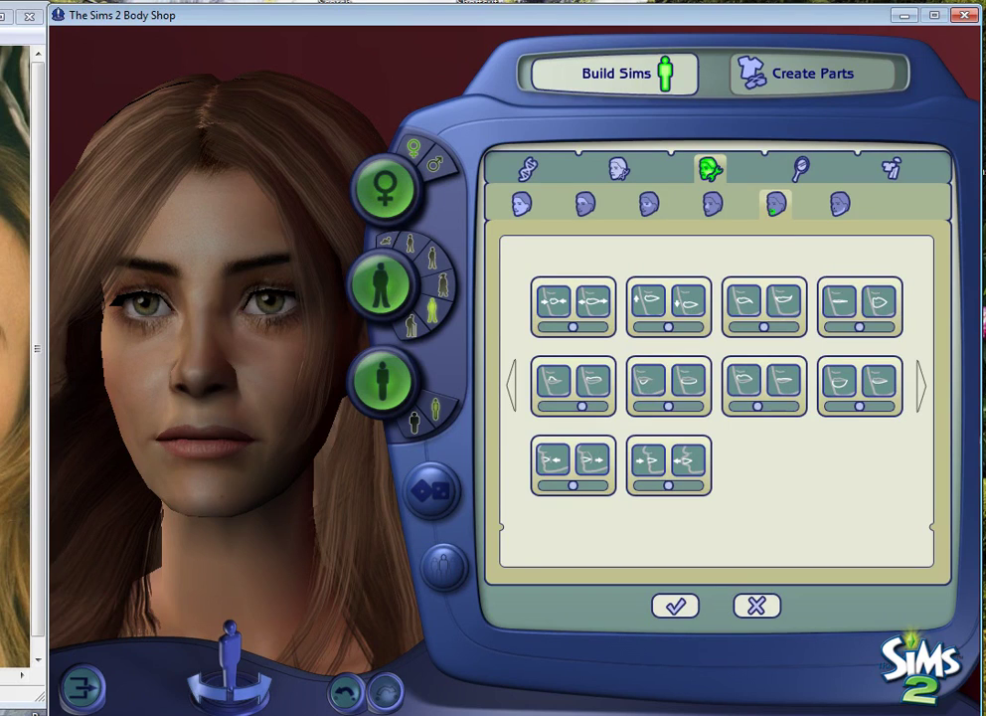
# Try several lipsticks and apply the pale pink BRUNO lipstick, first in the fourth row of the second lipstick page
pyautogui.click(800, 169)
pyautogui.click(757, 205)
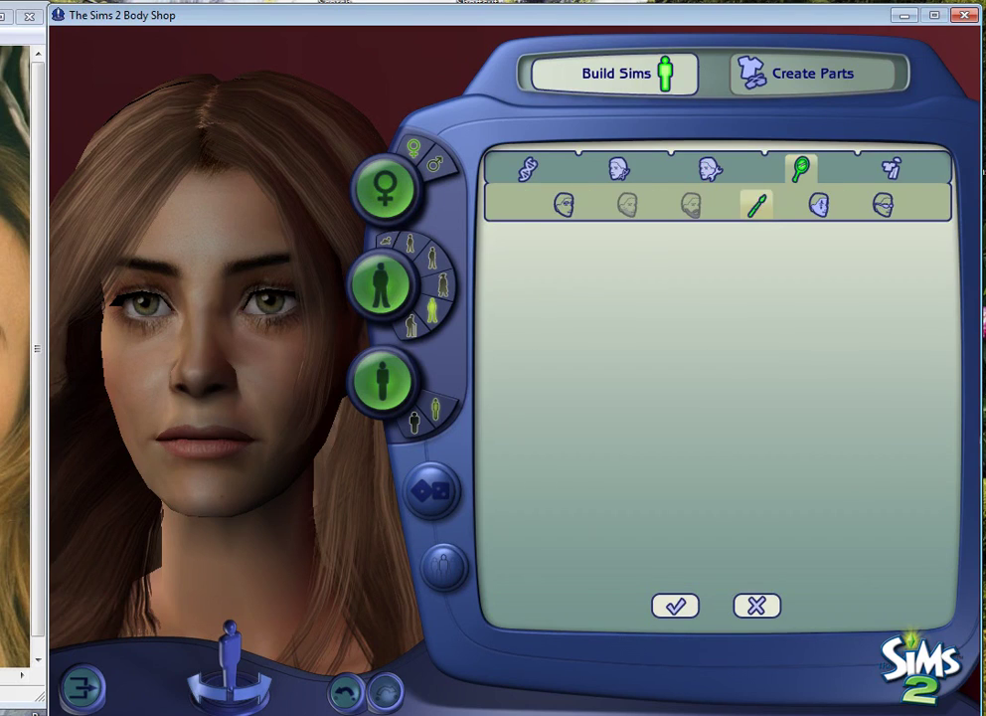
pyautogui.click(766, 259)
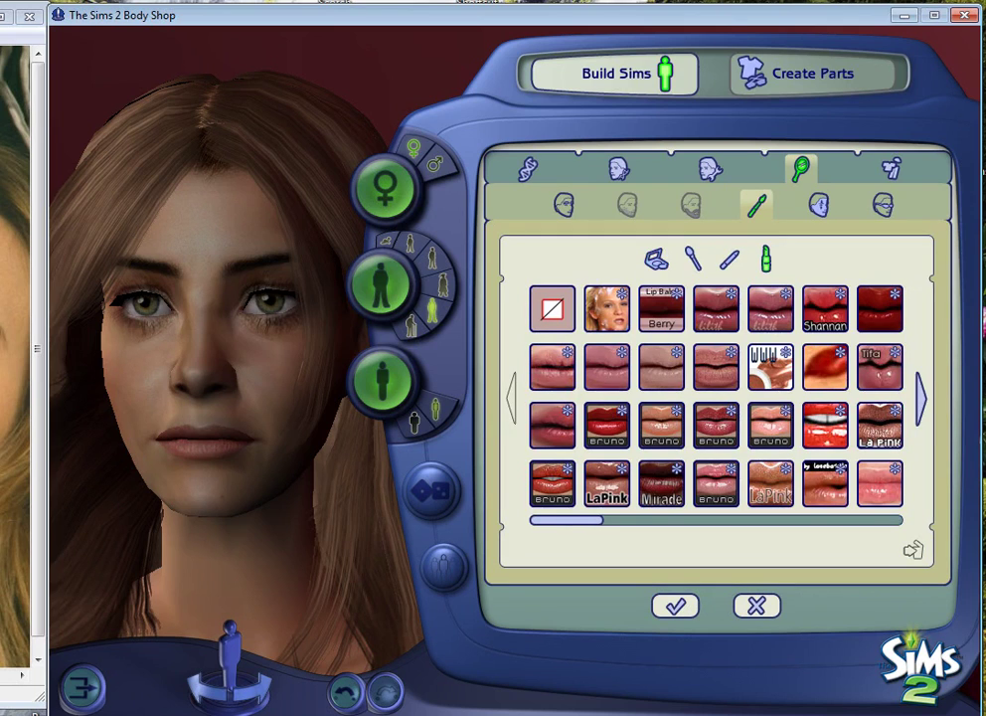
pyautogui.click(716, 309)
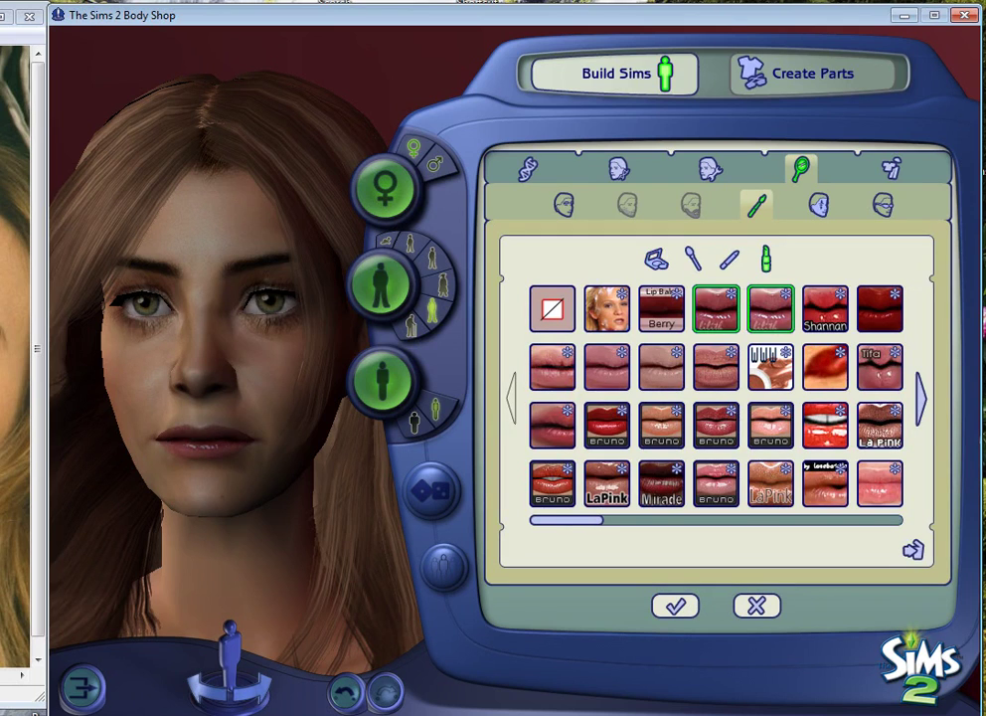
pyautogui.click(771, 310)
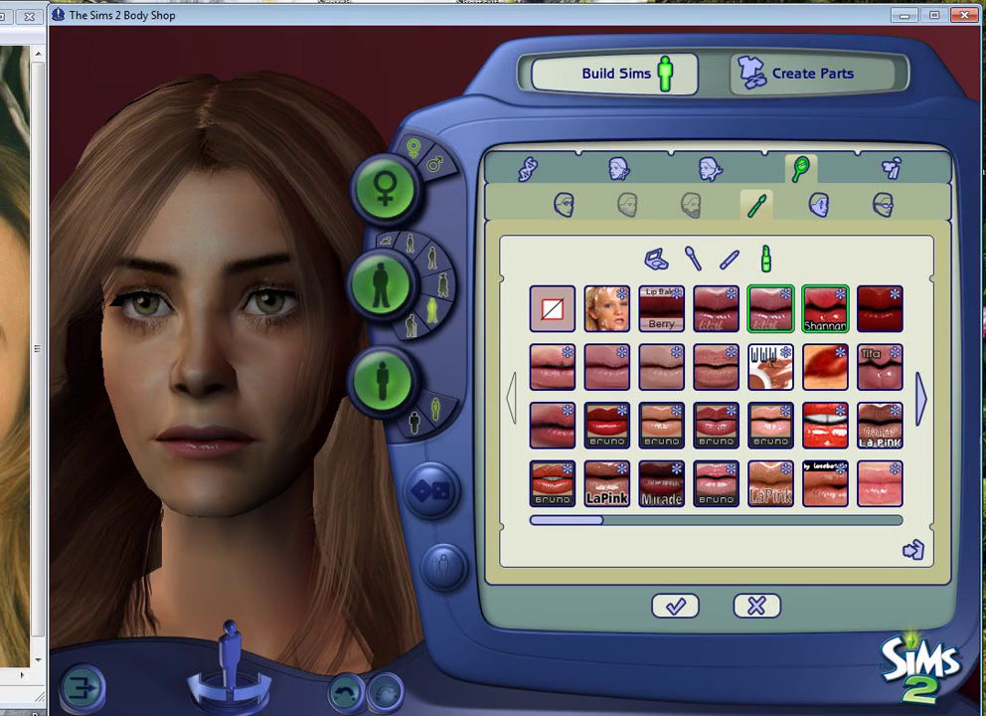
pyautogui.click(825, 308)
pyautogui.click(880, 367)
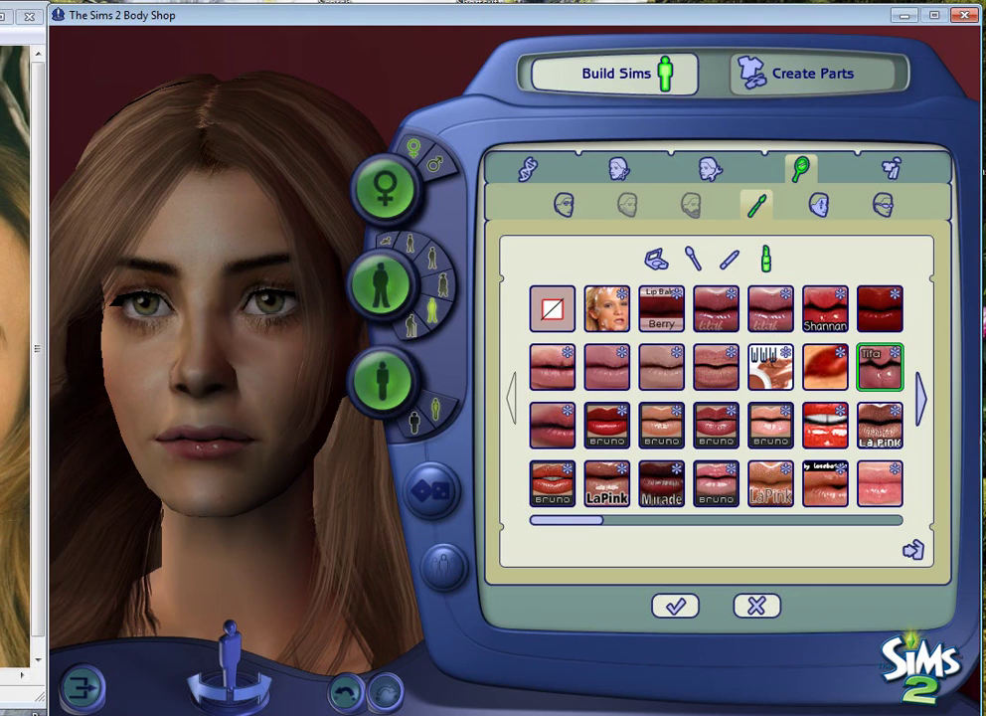
pyautogui.click(607, 367)
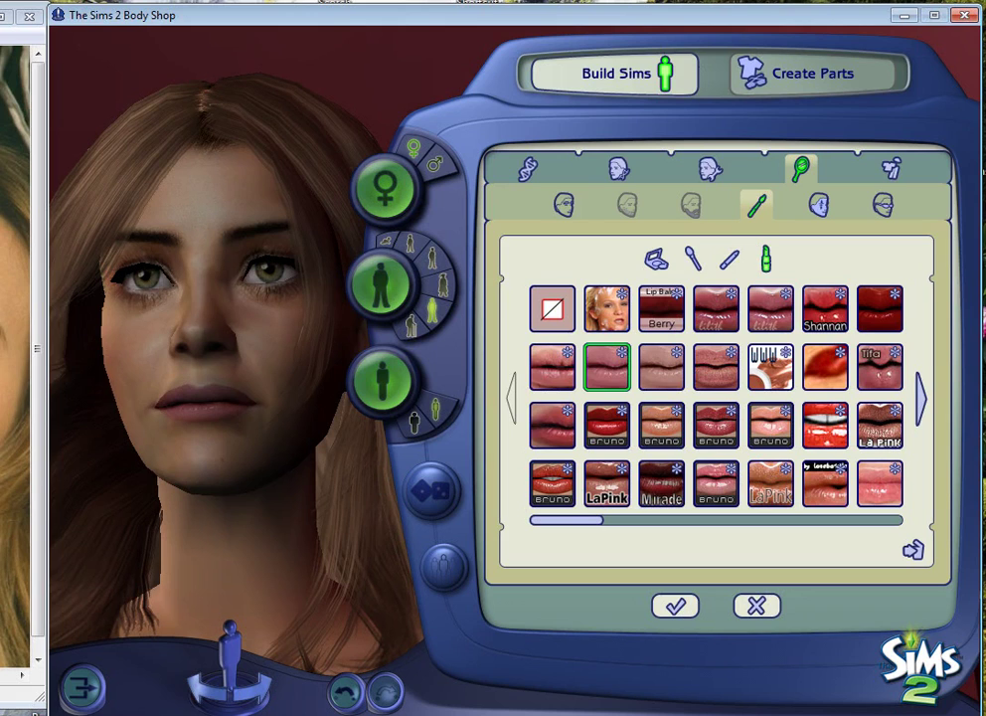
pyautogui.click(553, 367)
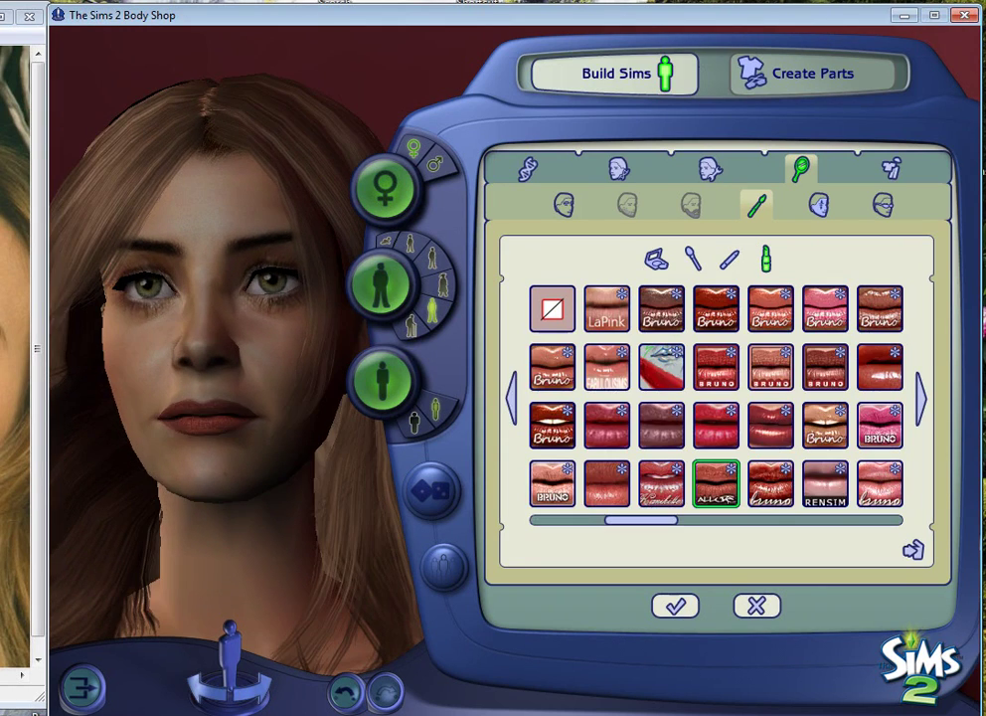
pyautogui.click(553, 484)
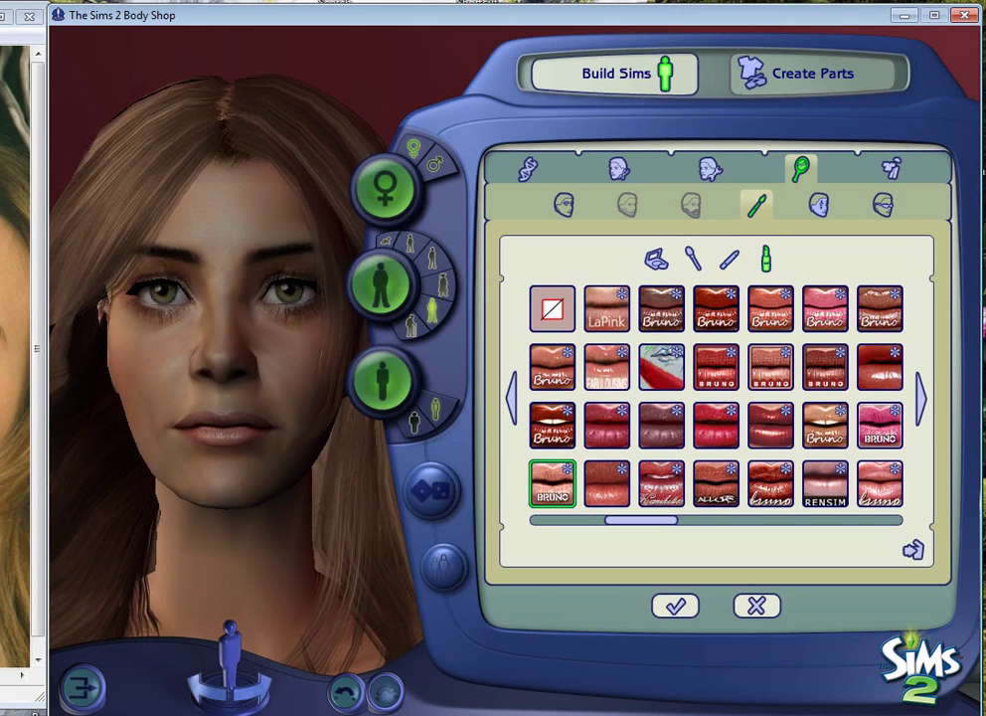
# Try the cheek makeup overlay, second in the second row of the fourth overlay page, and remove it
pyautogui.click(656, 260)
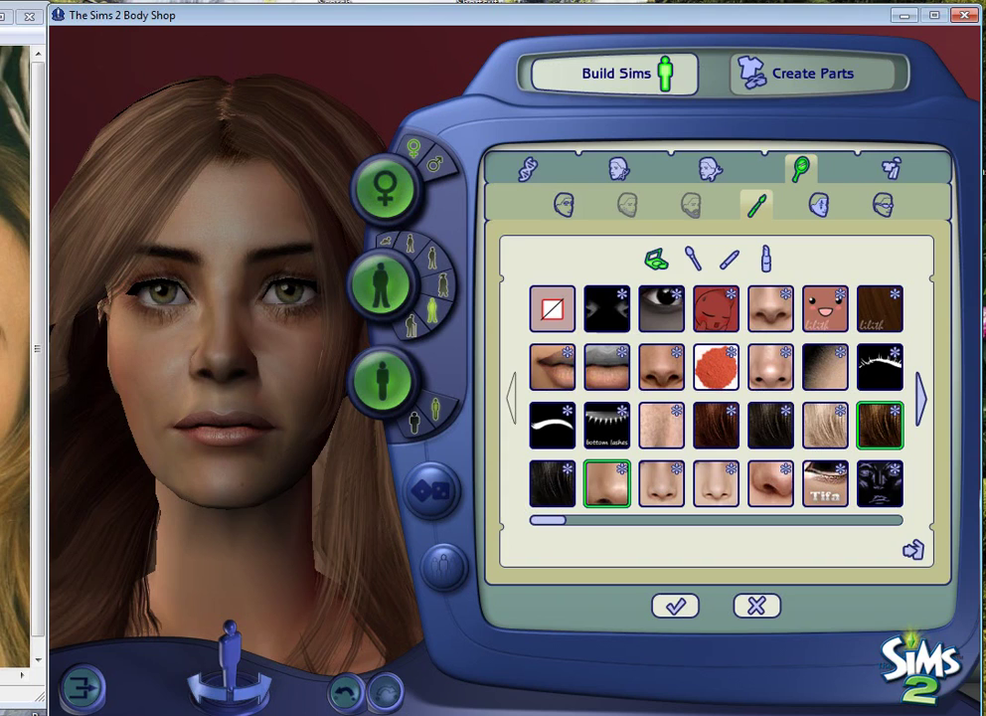
pyautogui.click(921, 396)
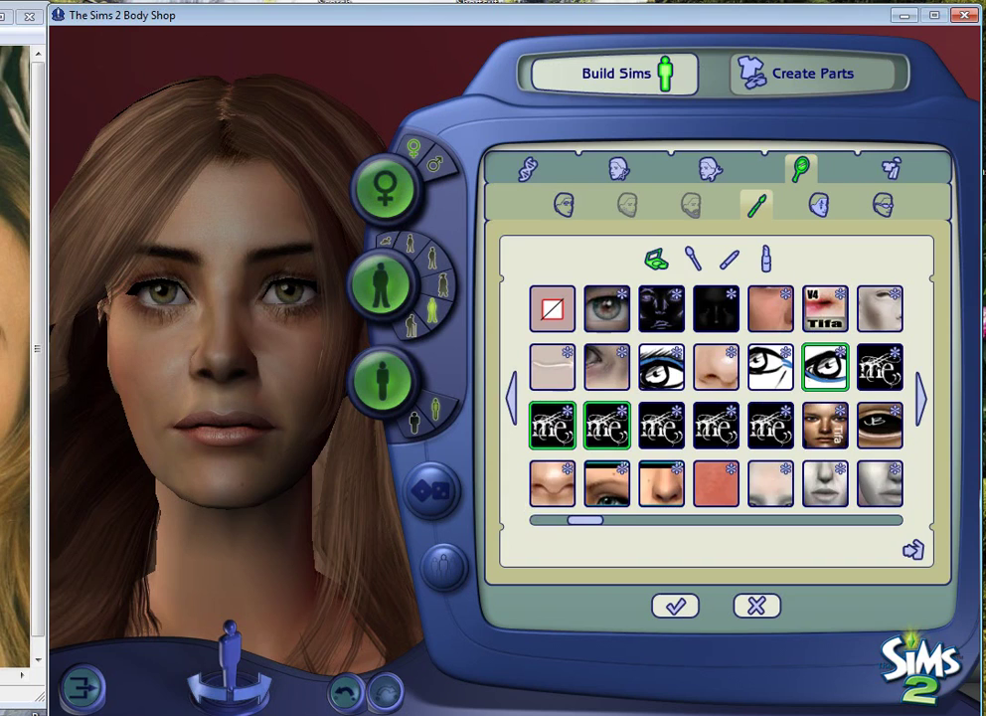
pyautogui.click(921, 396)
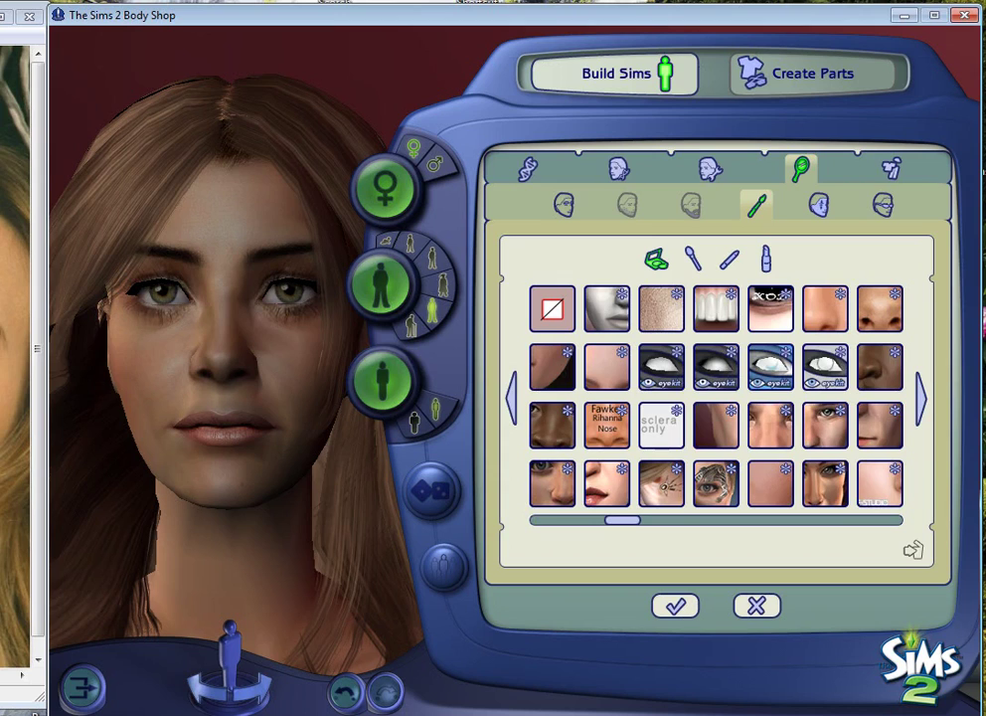
pyautogui.click(920, 395)
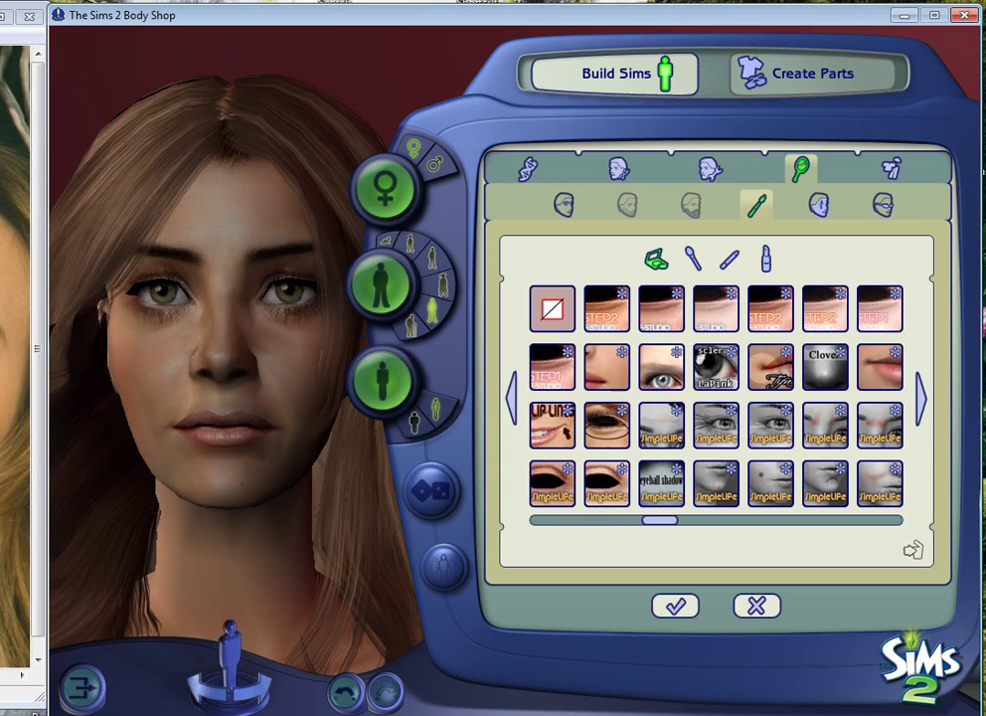
pyautogui.click(607, 367)
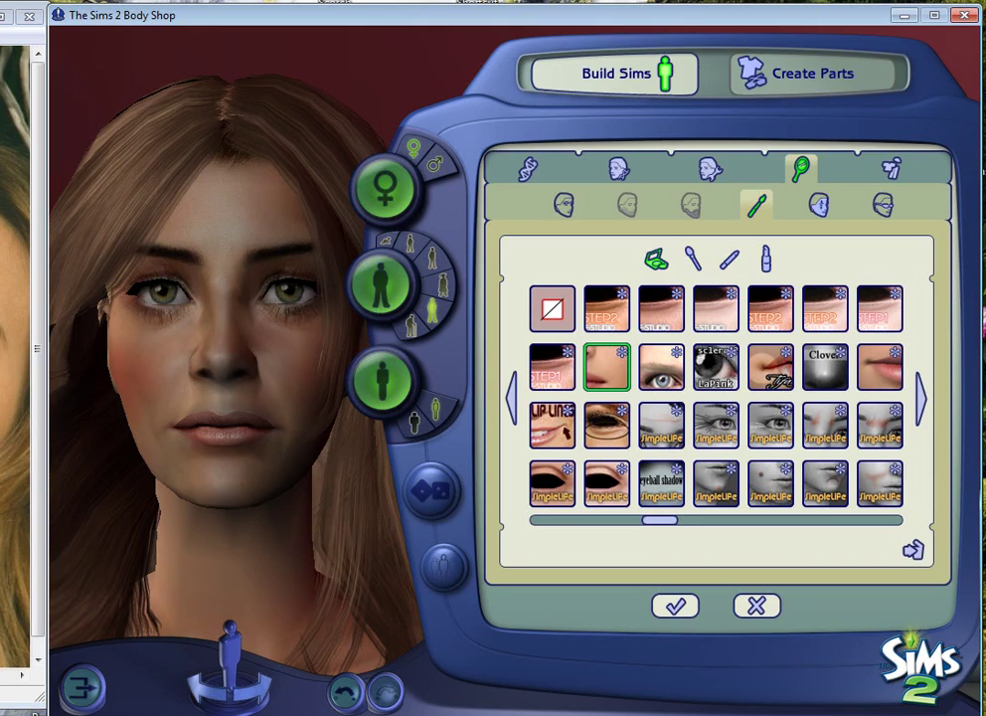
pyautogui.click(607, 367)
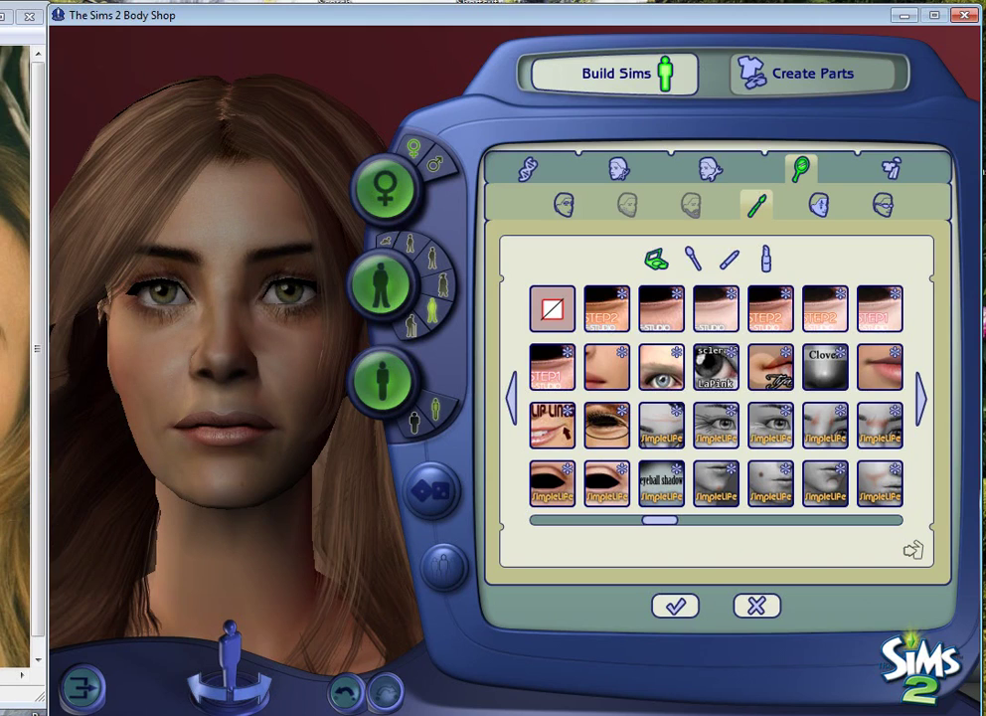
# Apply the STEP1 overlay, first in the second row of the fourth face makeup page, and the nose overlay in the same spot on the eighth page
pyautogui.click(553, 367)
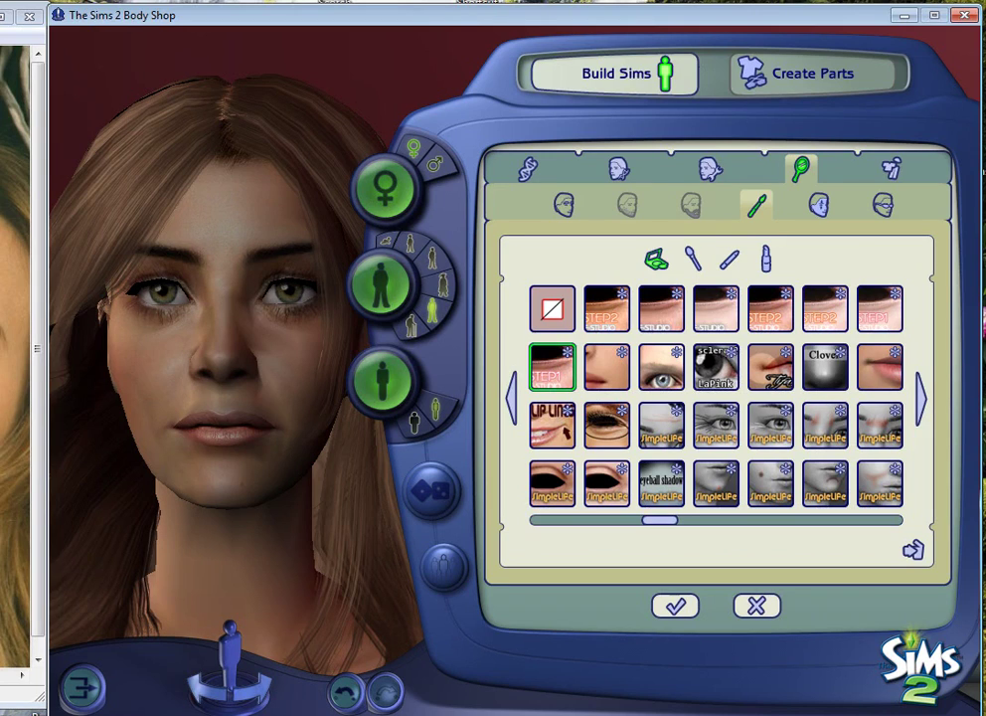
pyautogui.click(922, 395)
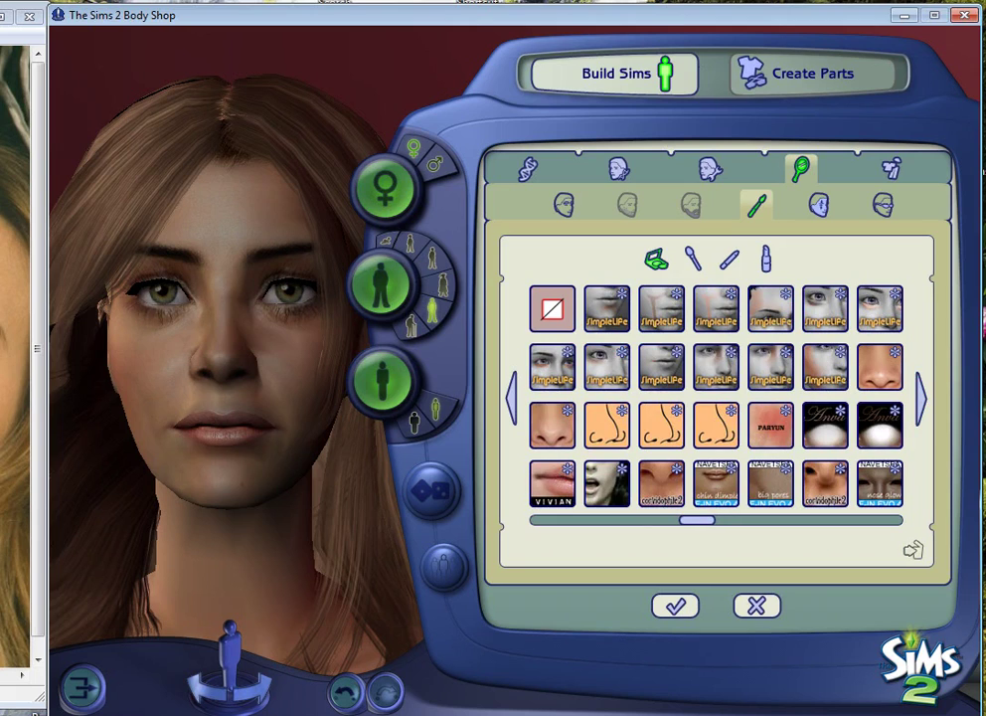
pyautogui.click(922, 396)
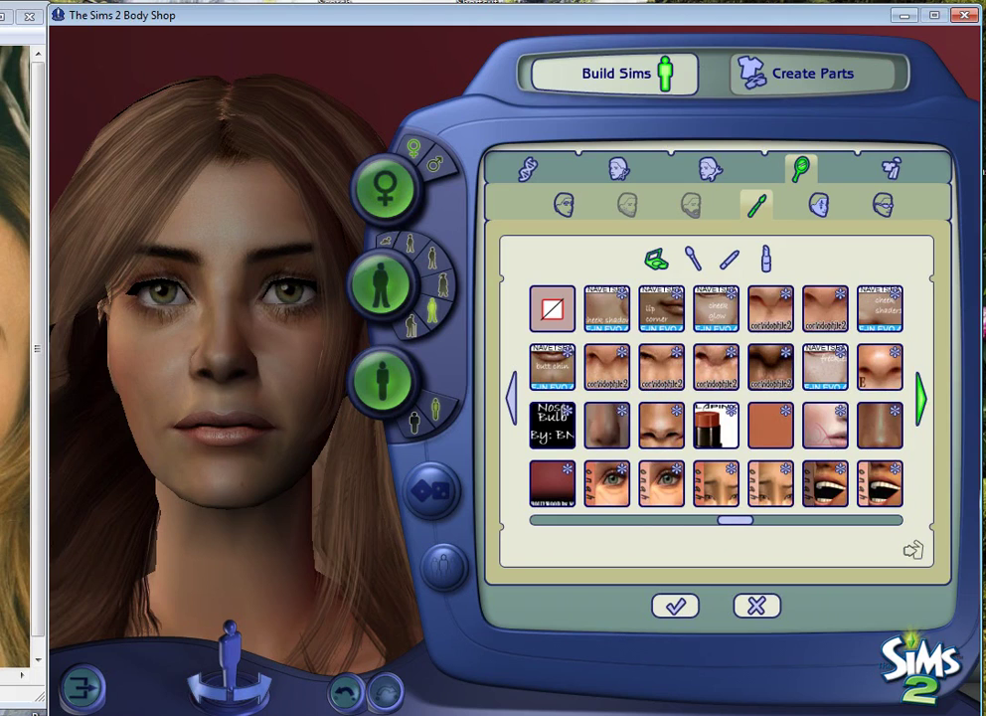
pyautogui.click(922, 396)
pyautogui.click(922, 396)
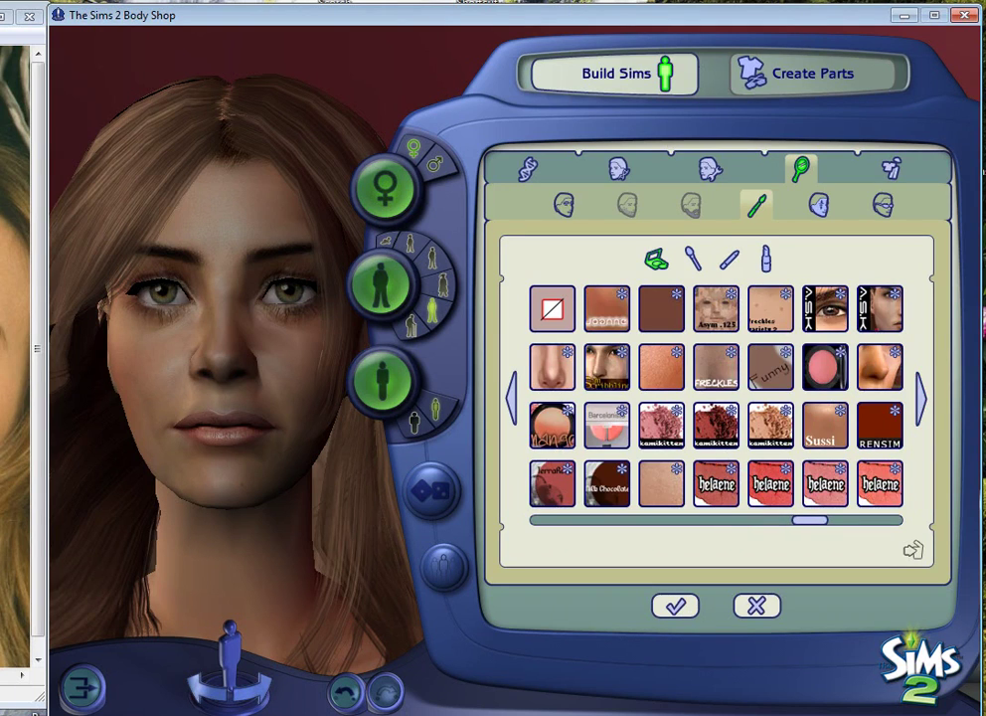
pyautogui.click(553, 368)
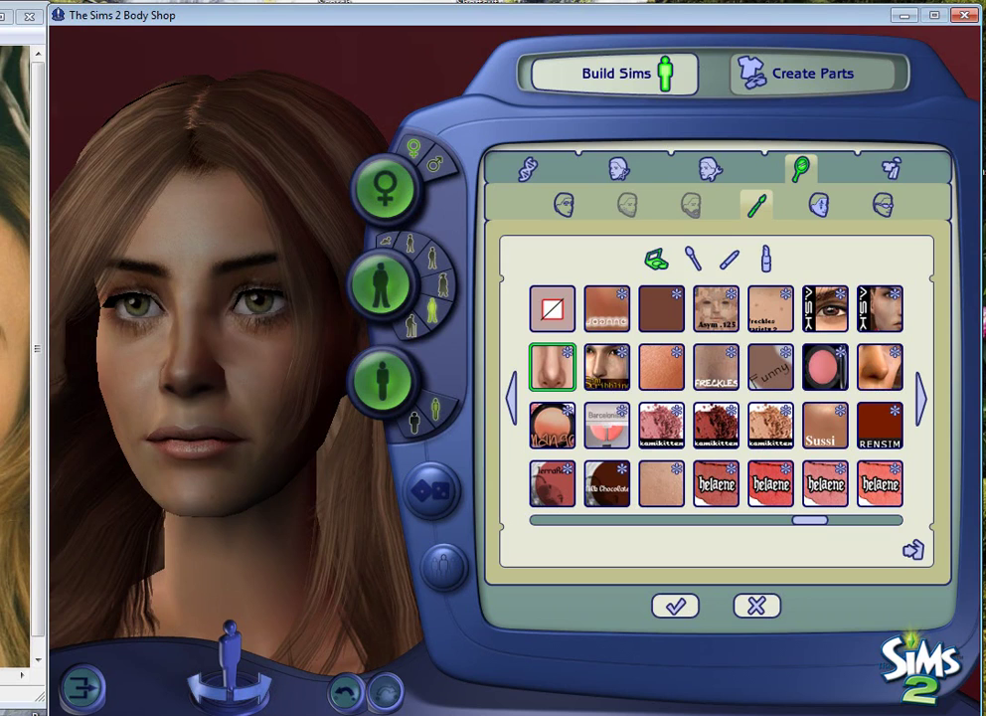
pyautogui.rightClick(223, 328)
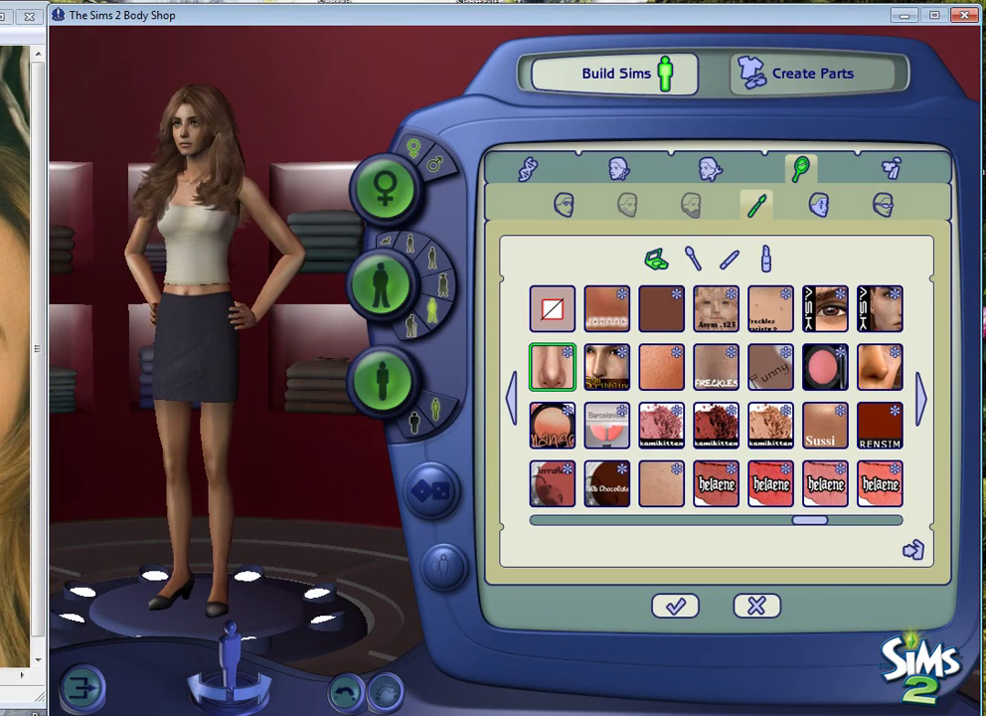
pyautogui.click(204, 223)
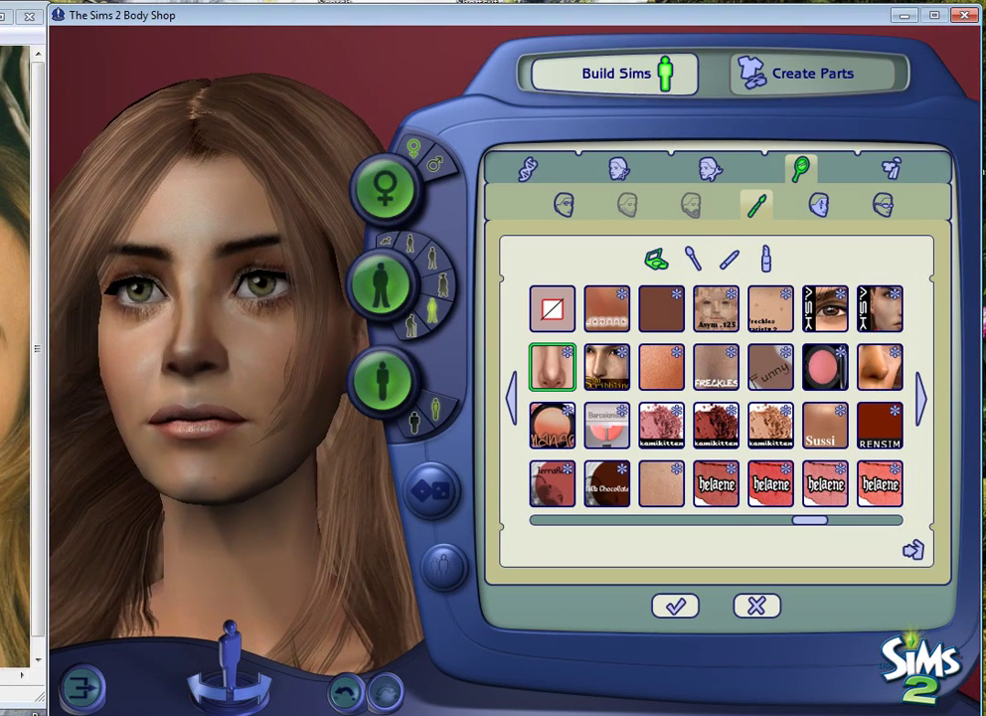
# Compare the Sim with reference photo 02.jpg and apply the grey face overlay beside the empty option on the third face makeup page
pyautogui.moveTo(3, 15); pyautogui.dragTo(730, 30)
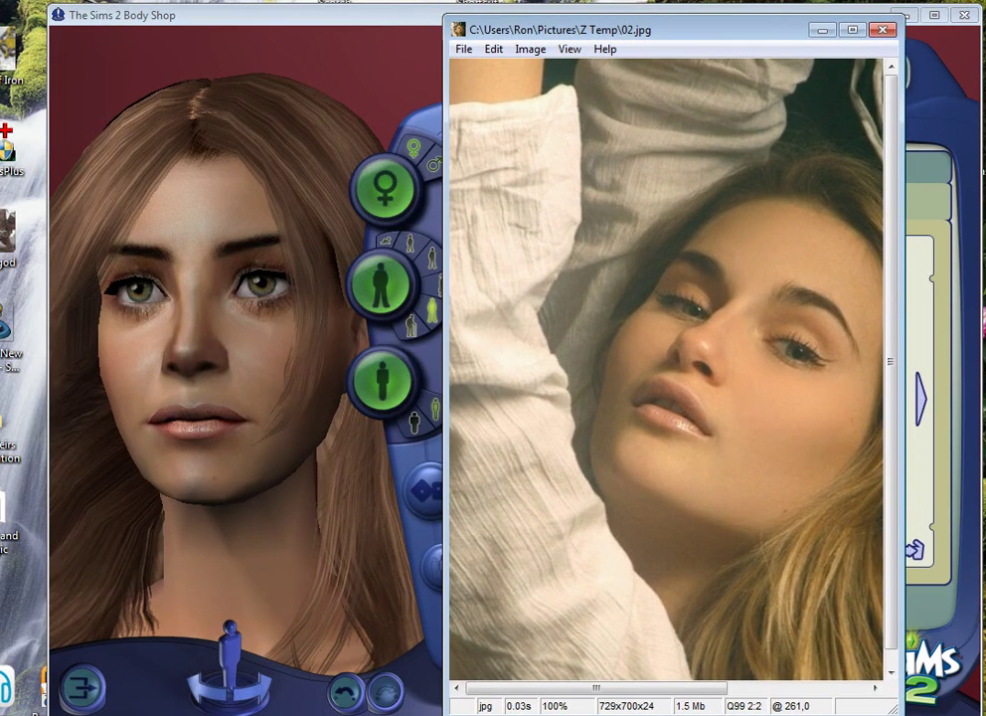
pyautogui.moveTo(709, 30); pyautogui.dragTo(0, 24)
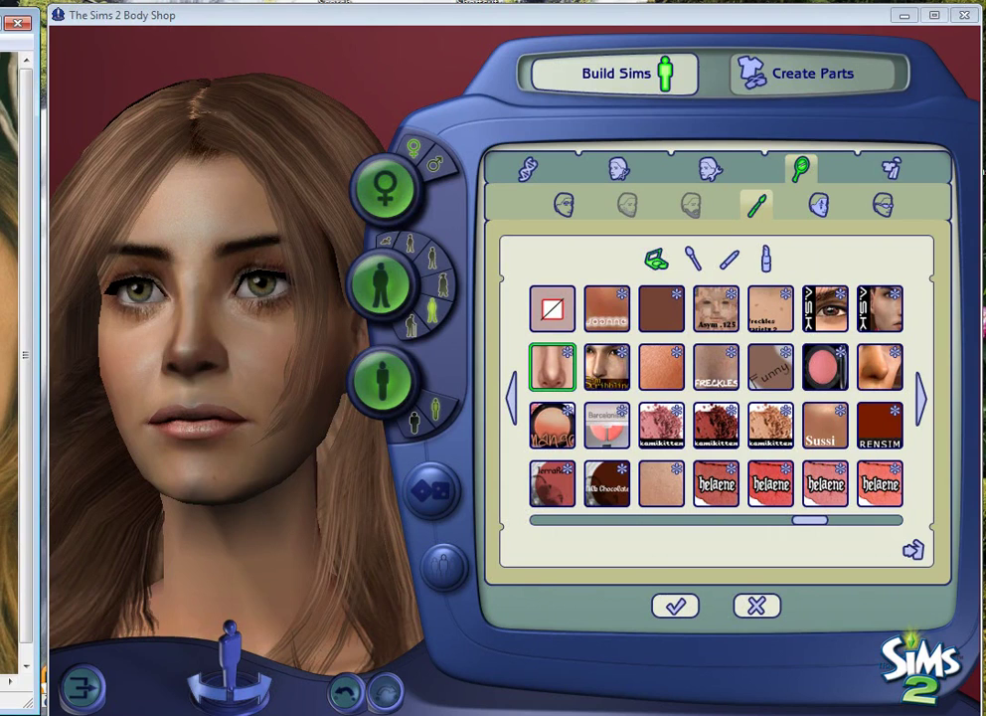
pyautogui.click(511, 399)
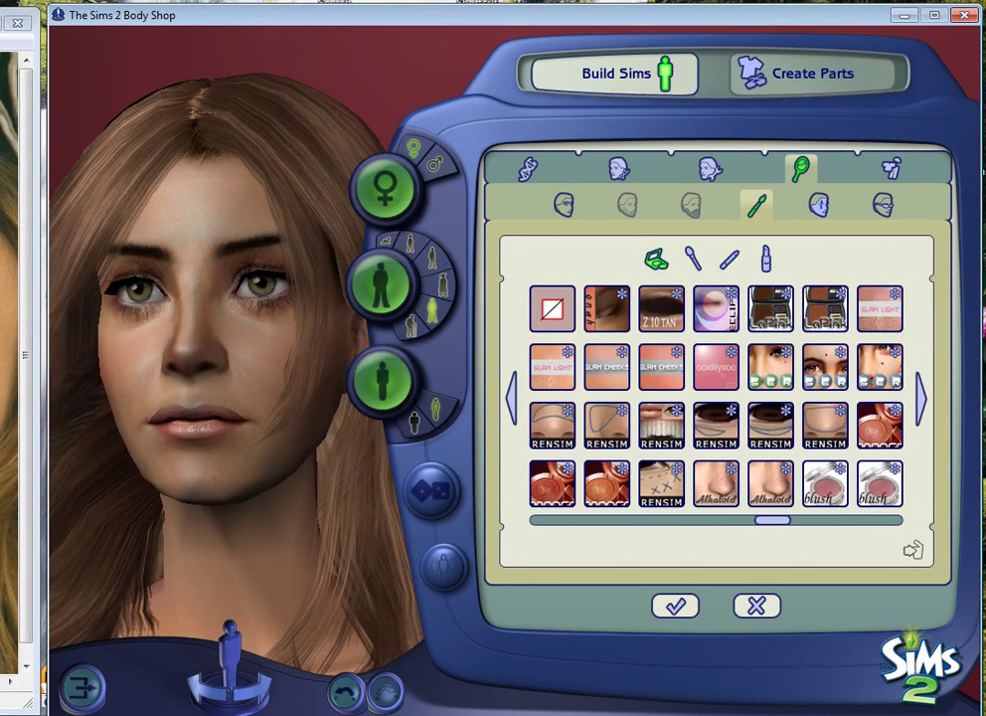
pyautogui.click(511, 396)
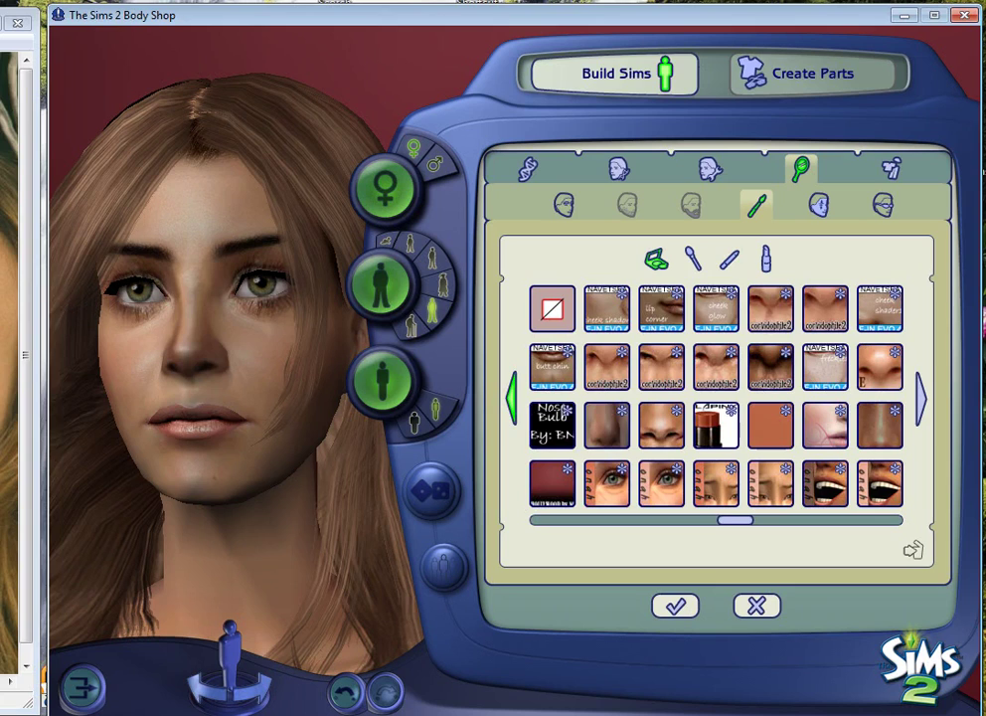
pyautogui.click(511, 396)
pyautogui.click(512, 395)
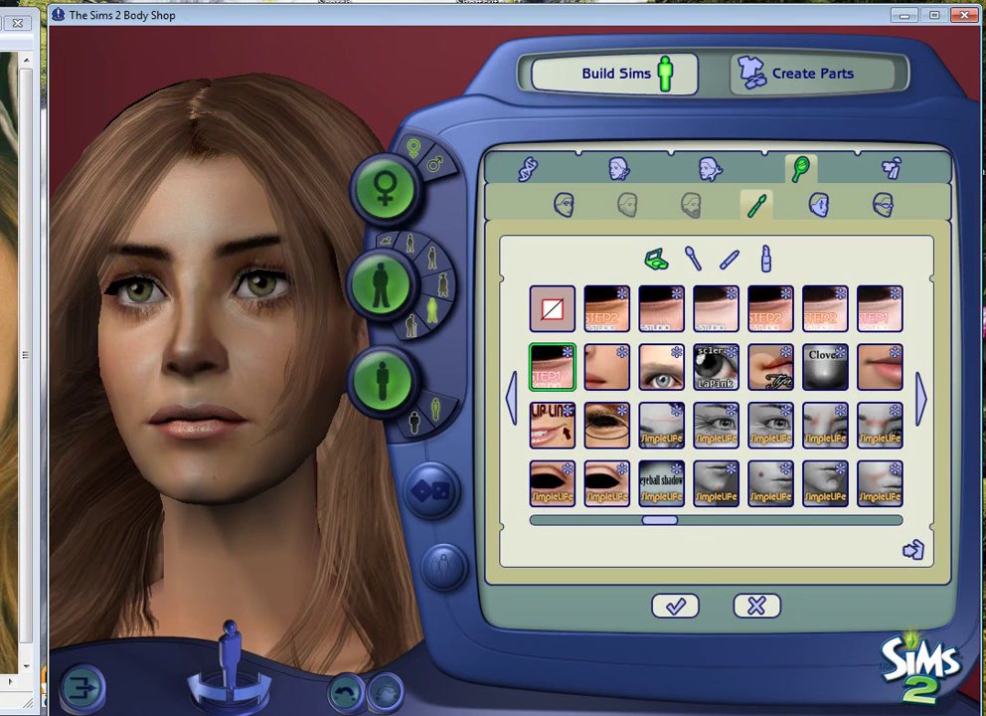
pyautogui.click(511, 396)
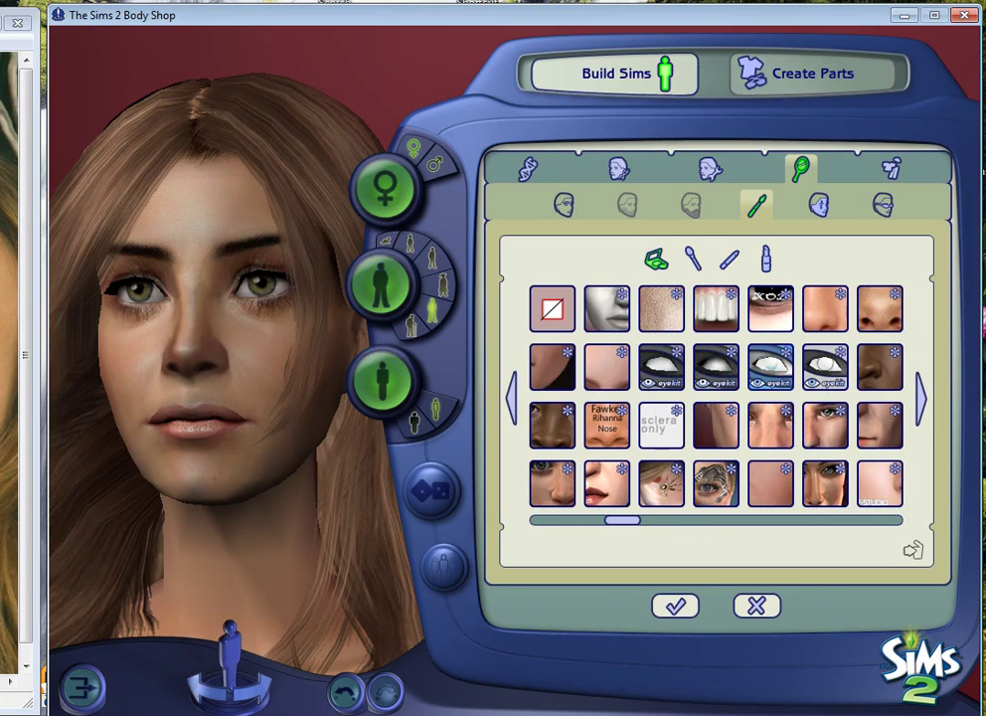
pyautogui.click(608, 309)
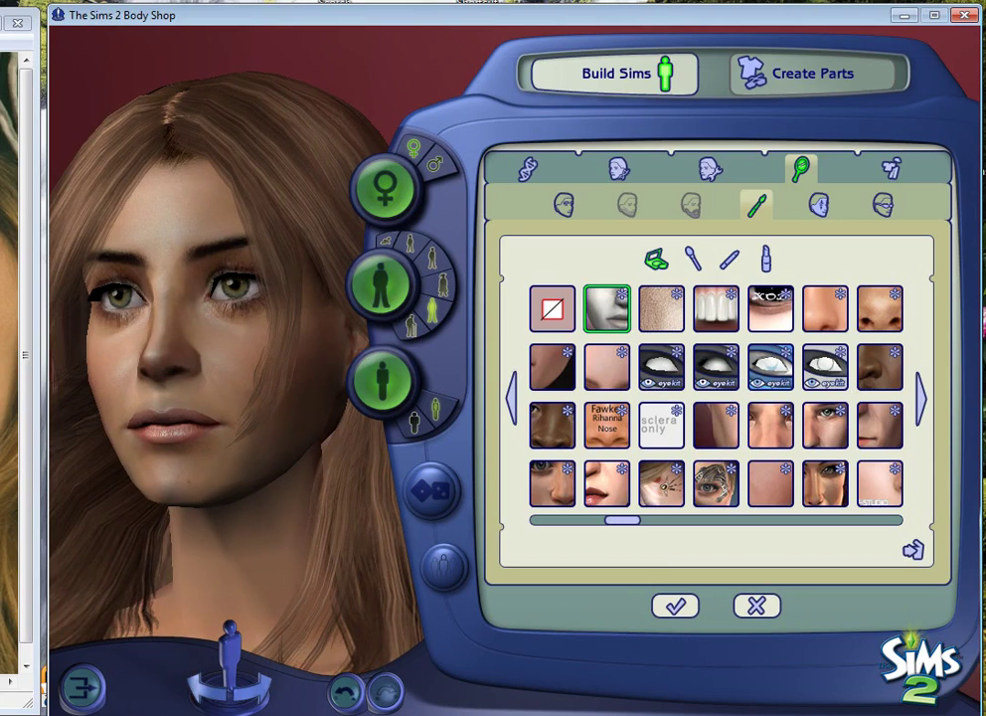
pyautogui.click(229, 339)
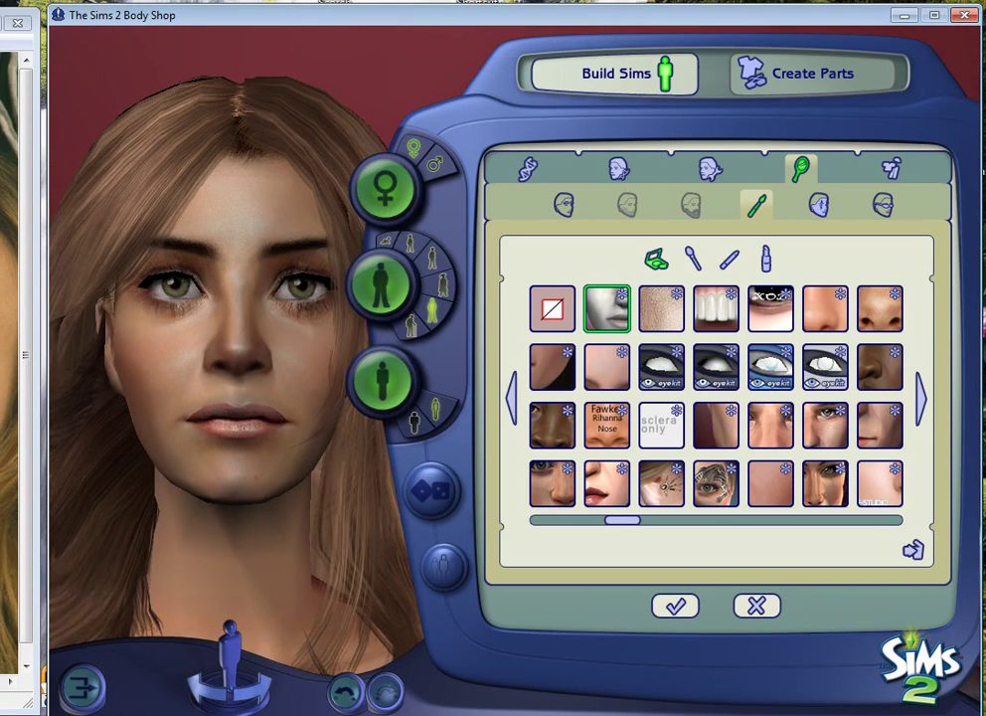
# Try the BRUNO eyeshadow at the end of the second row with and without, and compare the result with the reference photo
pyautogui.click(693, 260)
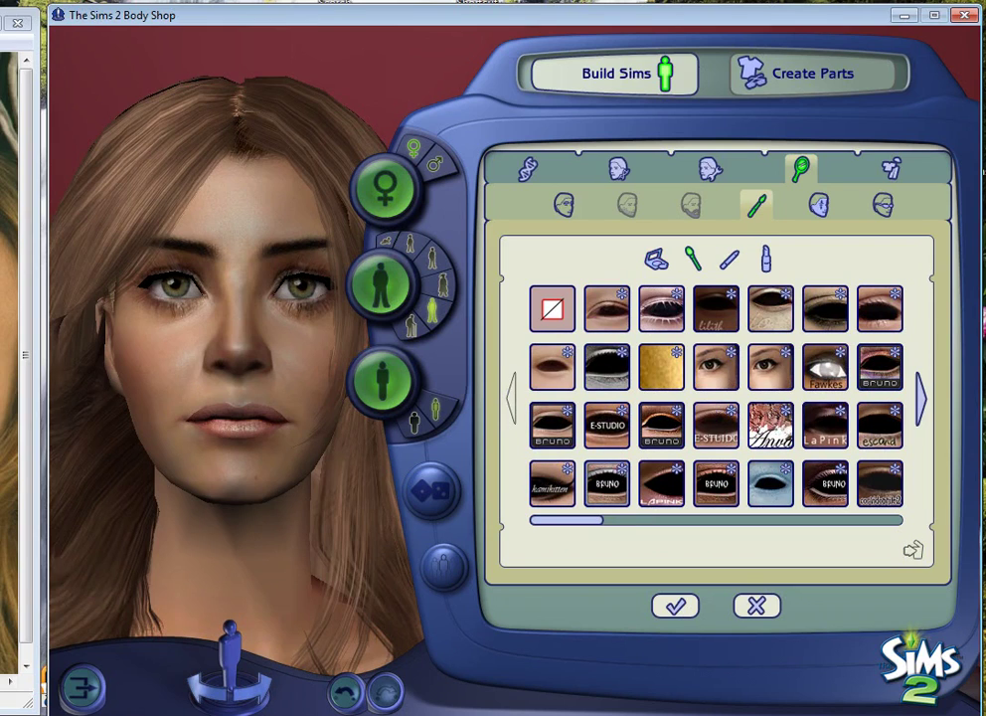
pyautogui.click(608, 309)
pyautogui.click(880, 367)
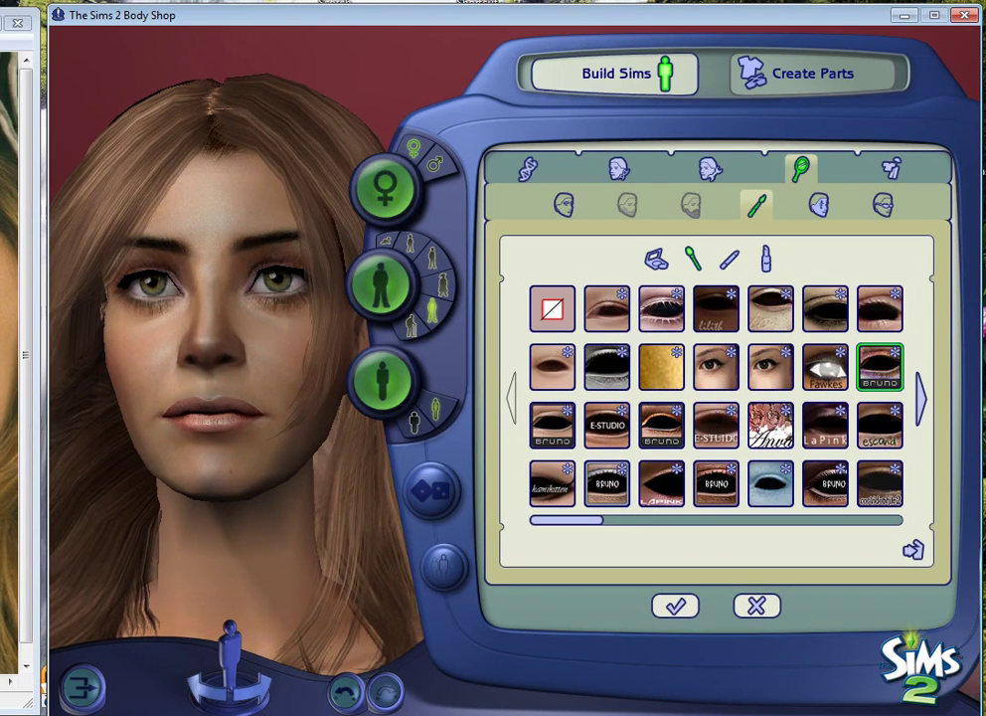
pyautogui.click(553, 309)
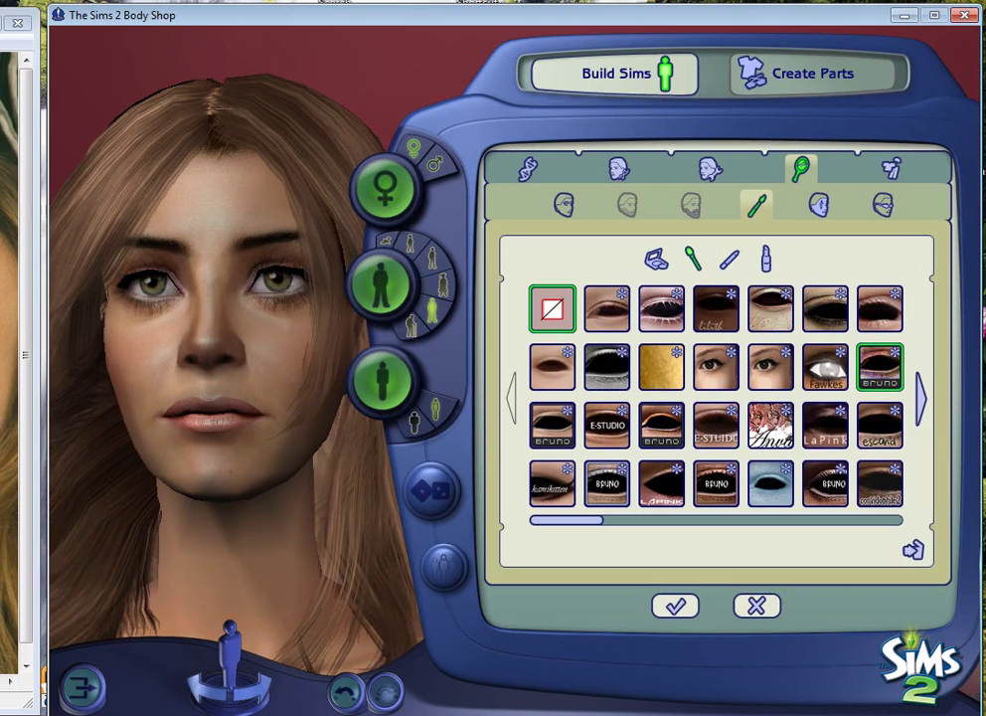
pyautogui.click(880, 368)
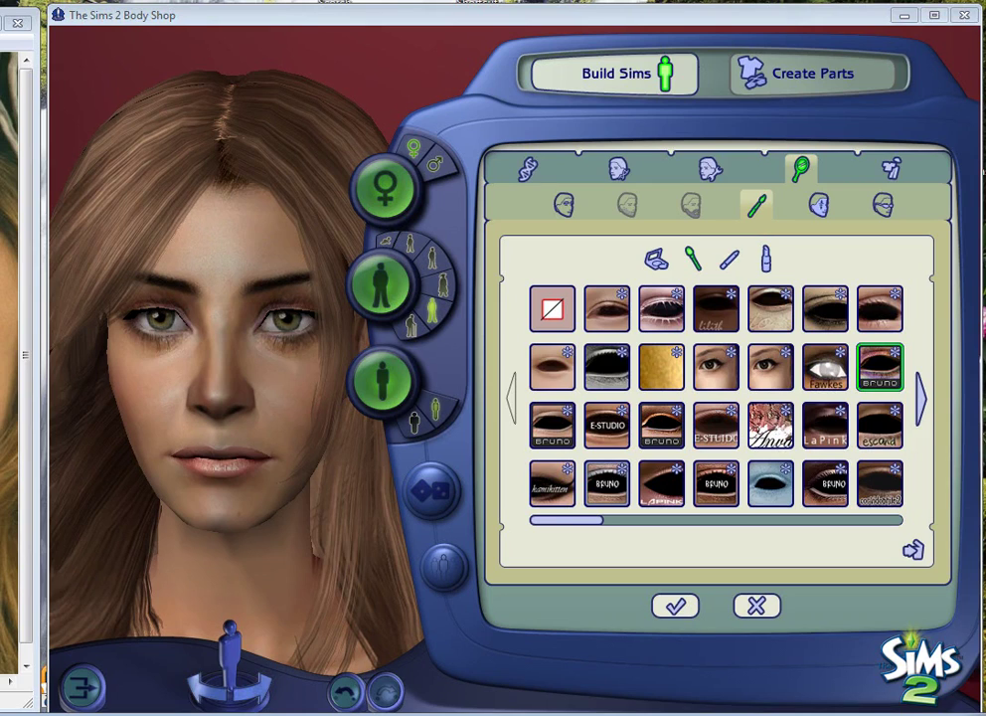
pyautogui.hotkey('alt', 'Tab')
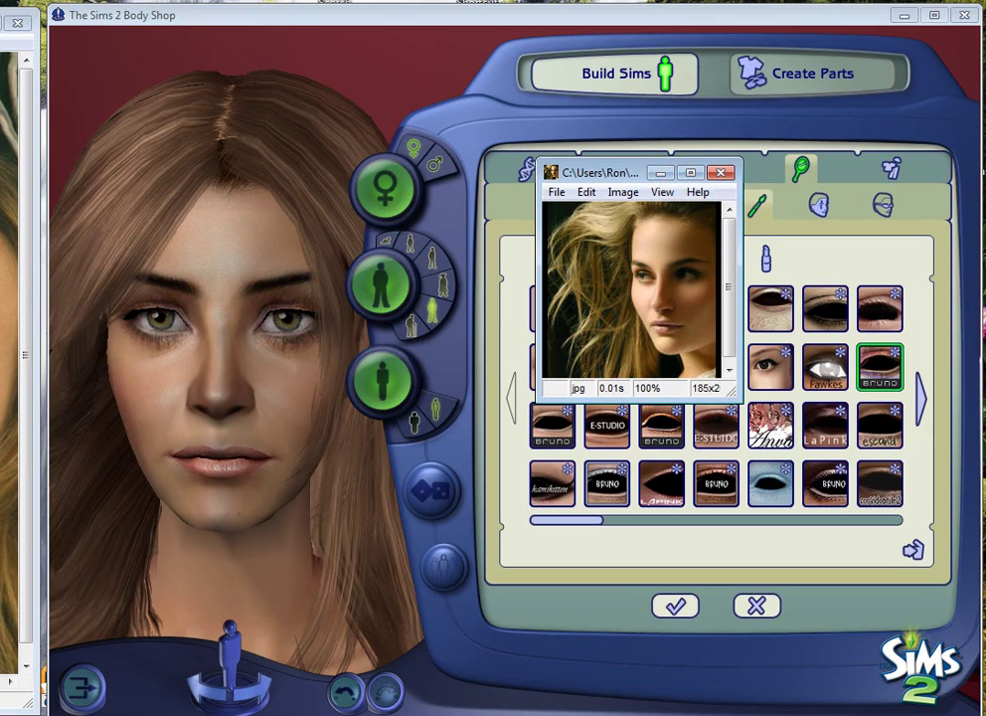
pyautogui.click(660, 173)
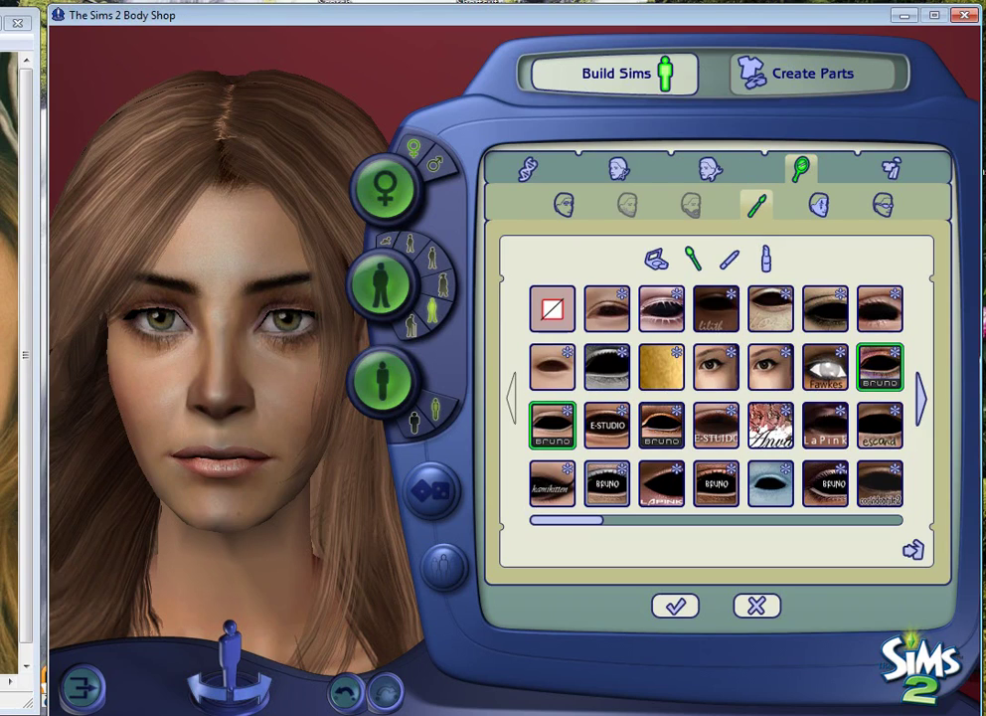
# Try the first six eyeshadows of the third row one after another, from BRUNO to LaPink, and remove the eyeshadow
pyautogui.click(552, 425)
pyautogui.click(606, 425)
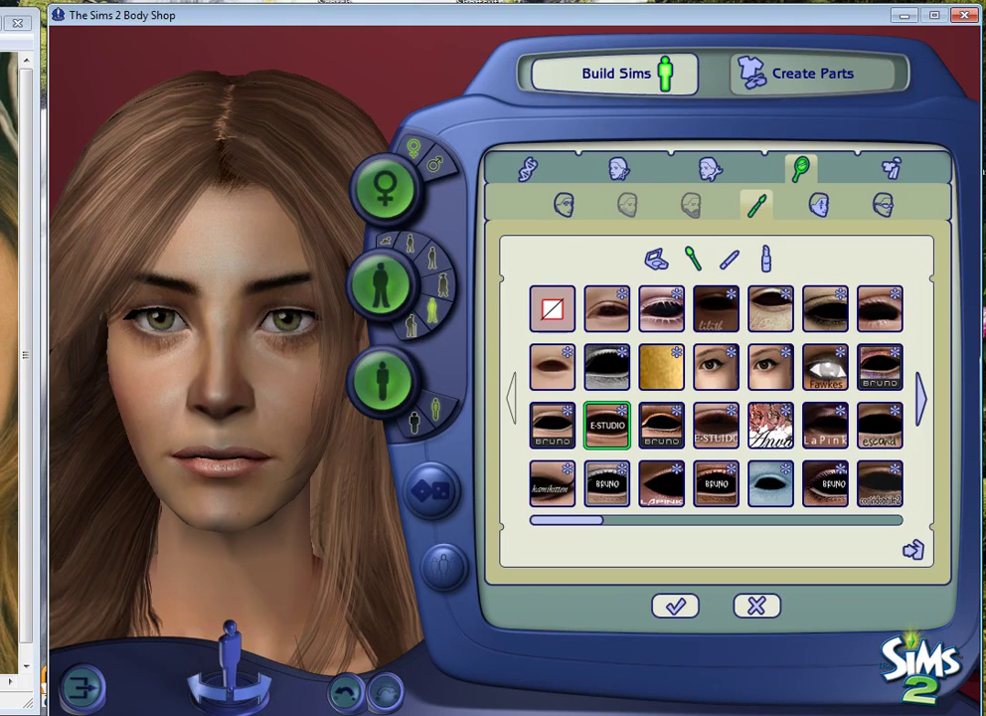
pyautogui.click(661, 426)
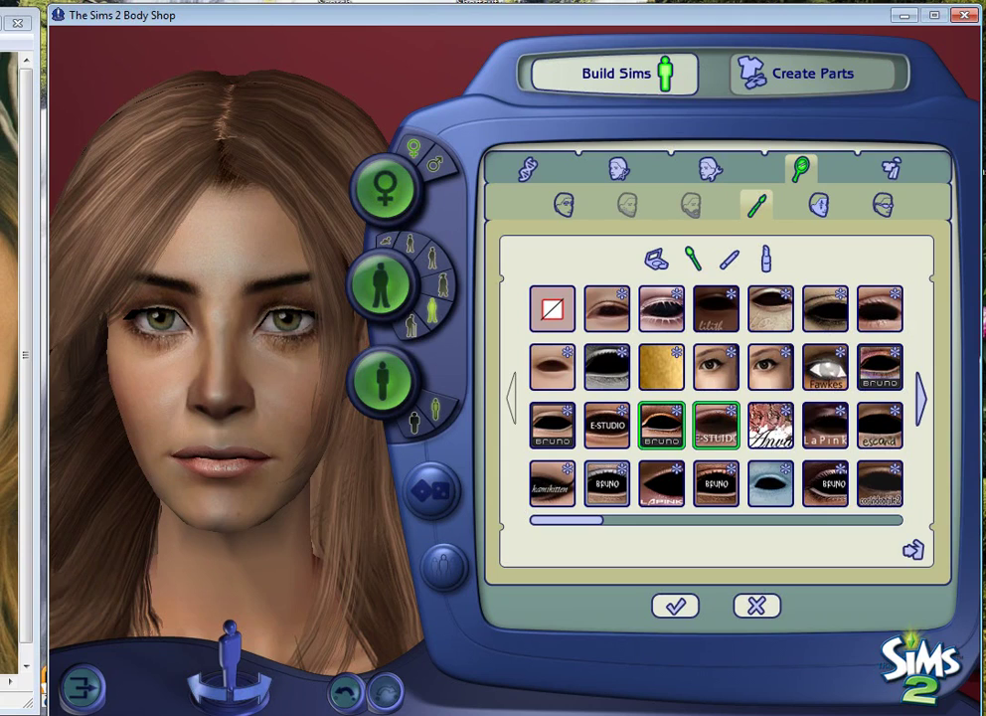
pyautogui.click(716, 426)
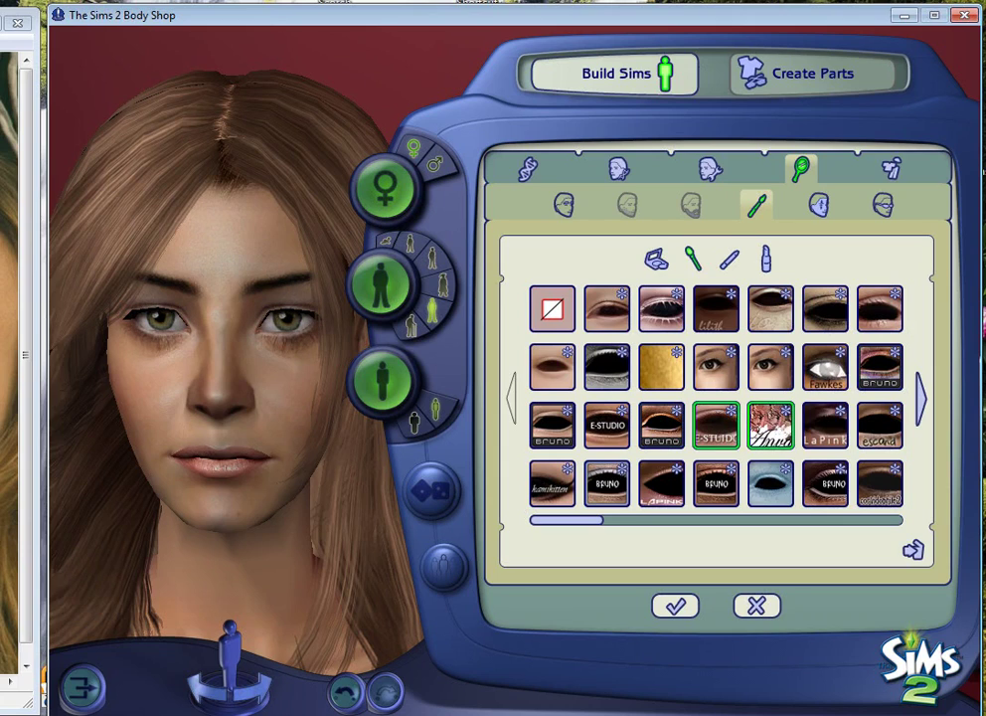
pyautogui.click(770, 425)
pyautogui.click(825, 425)
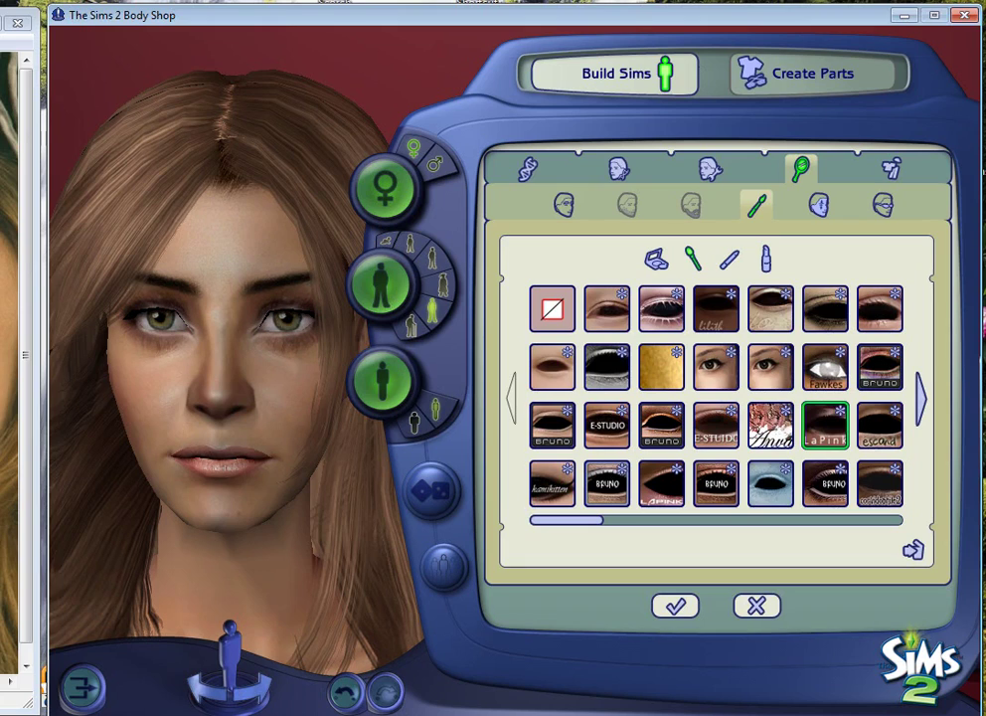
pyautogui.click(553, 309)
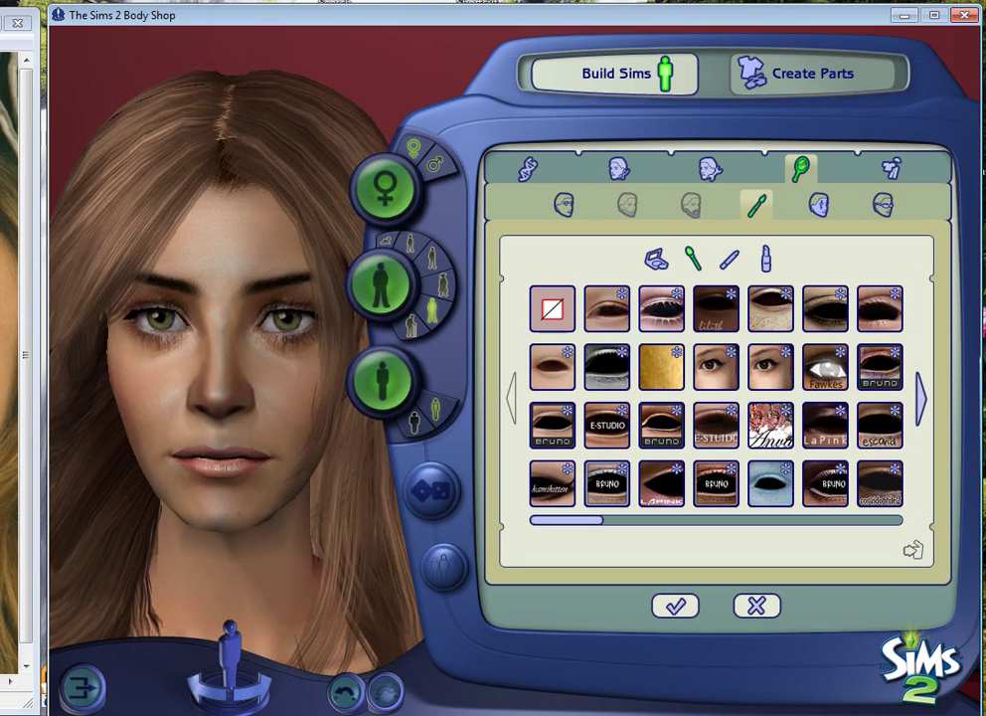
# Try the Anva and LaPink eyeshadows again, remove them, and apply the last eyeshadow in the third row
pyautogui.click(770, 425)
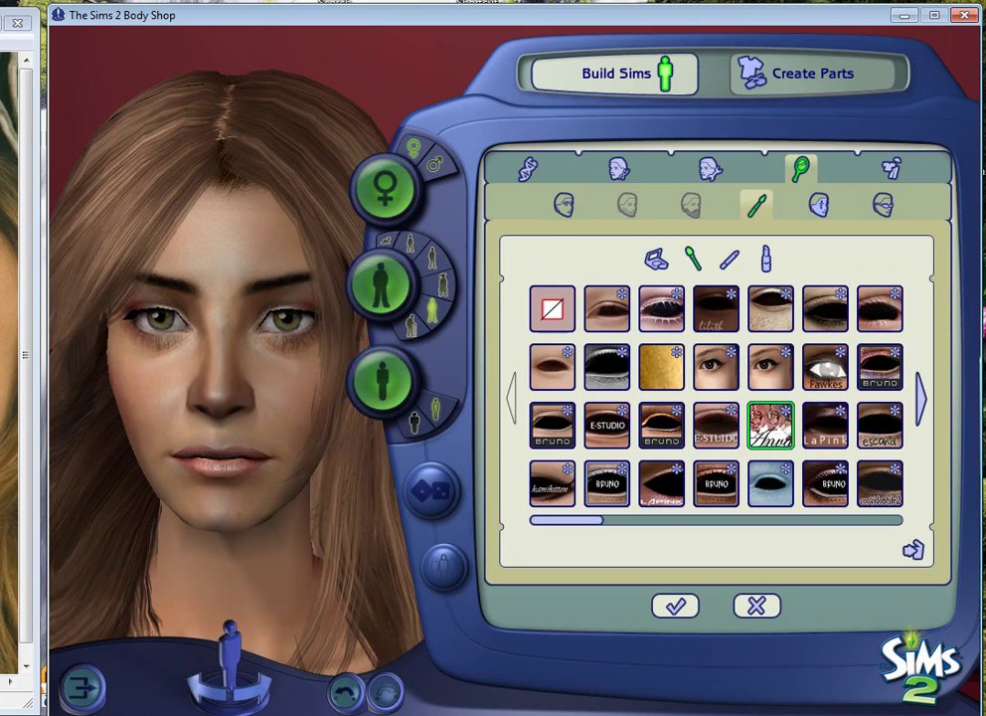
pyautogui.click(825, 425)
pyautogui.click(553, 309)
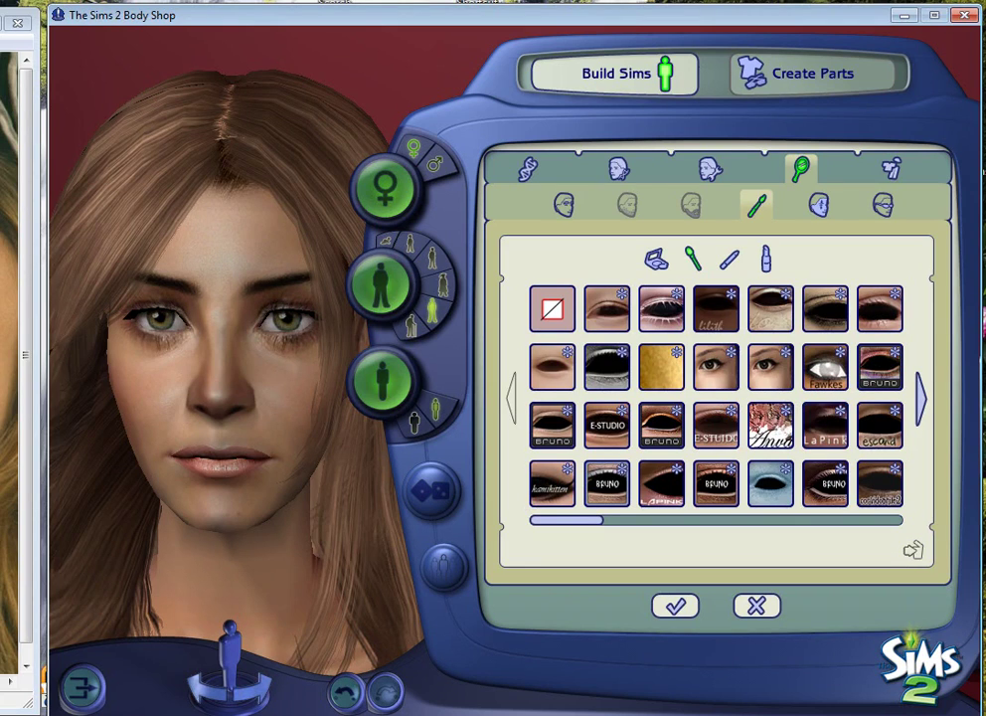
pyautogui.click(825, 424)
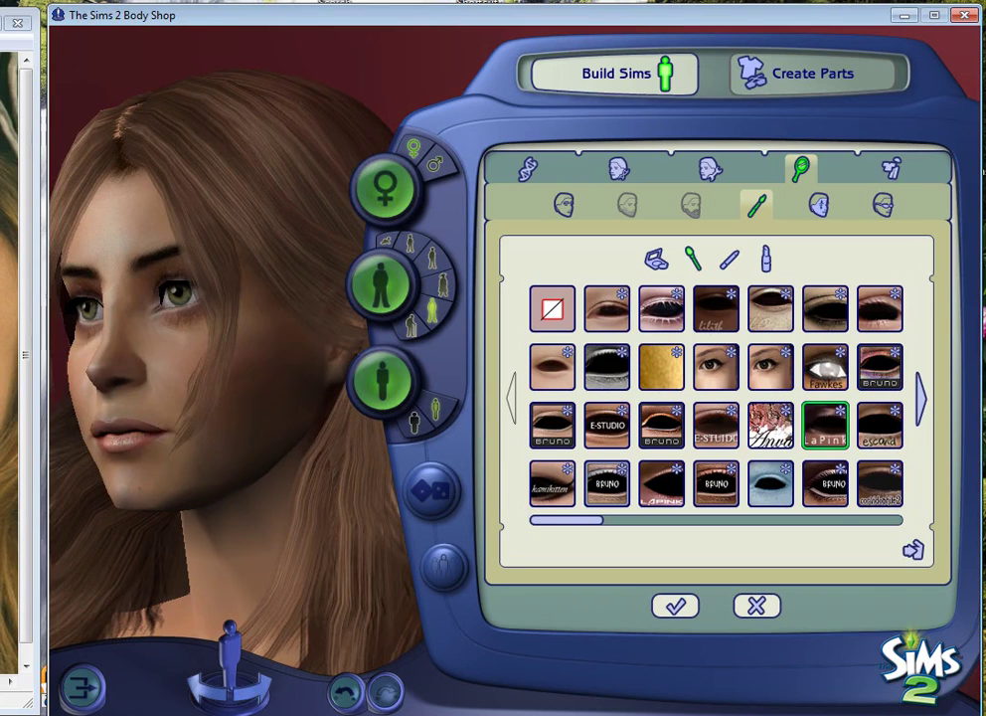
pyautogui.click(552, 310)
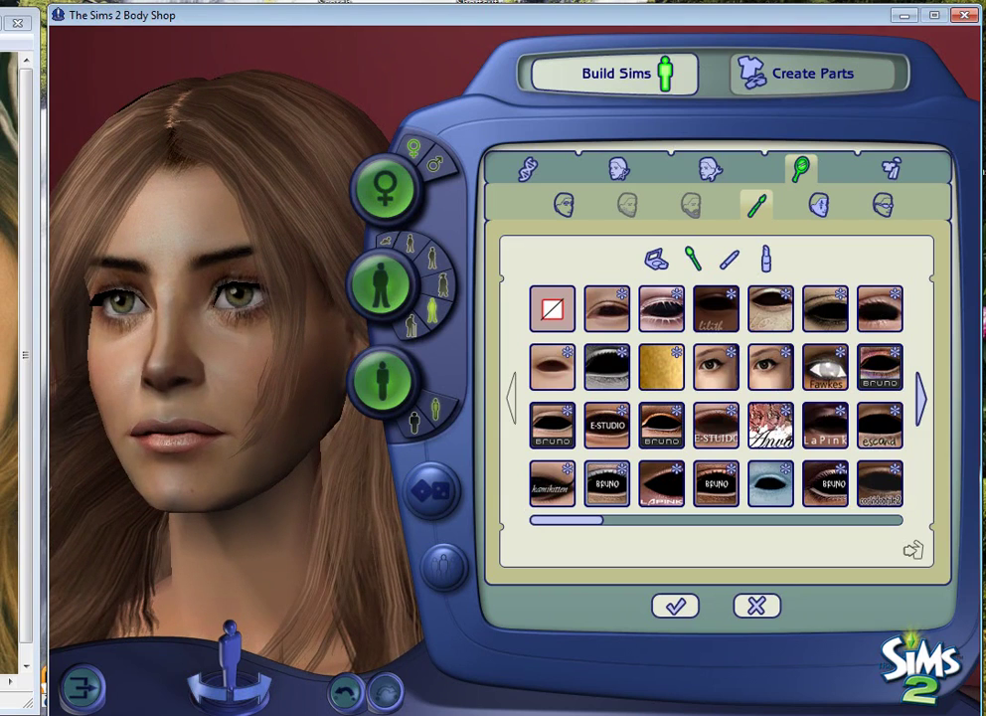
pyautogui.click(881, 426)
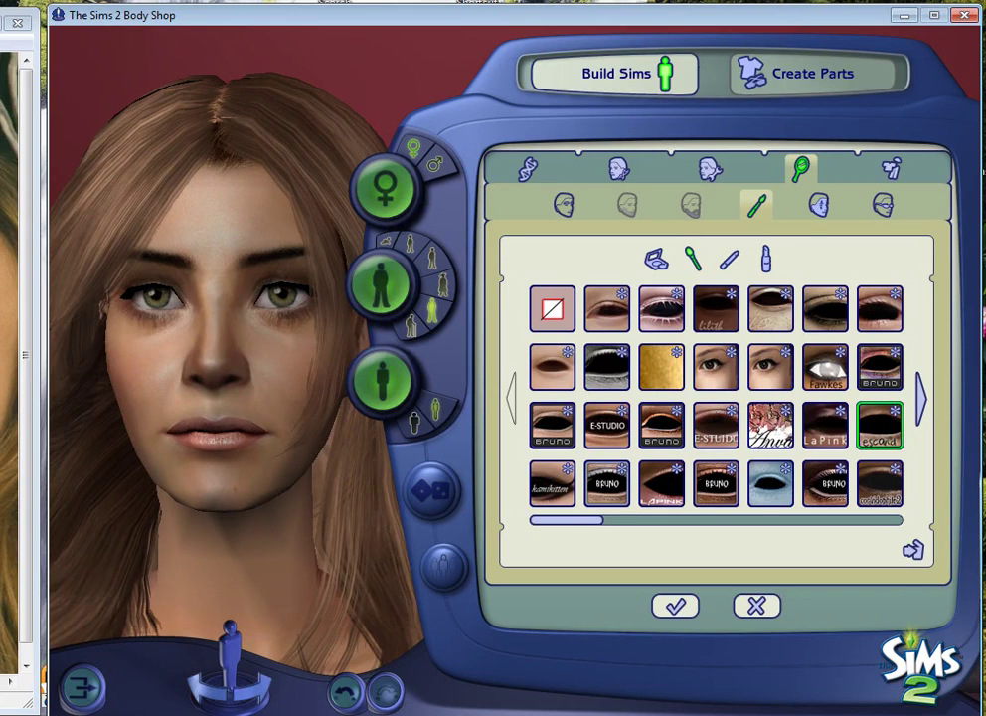
# Try the Nysha eyeliner and apply the red-and-blue gradient eyeliner beside the empty option in the first row
pyautogui.click(730, 259)
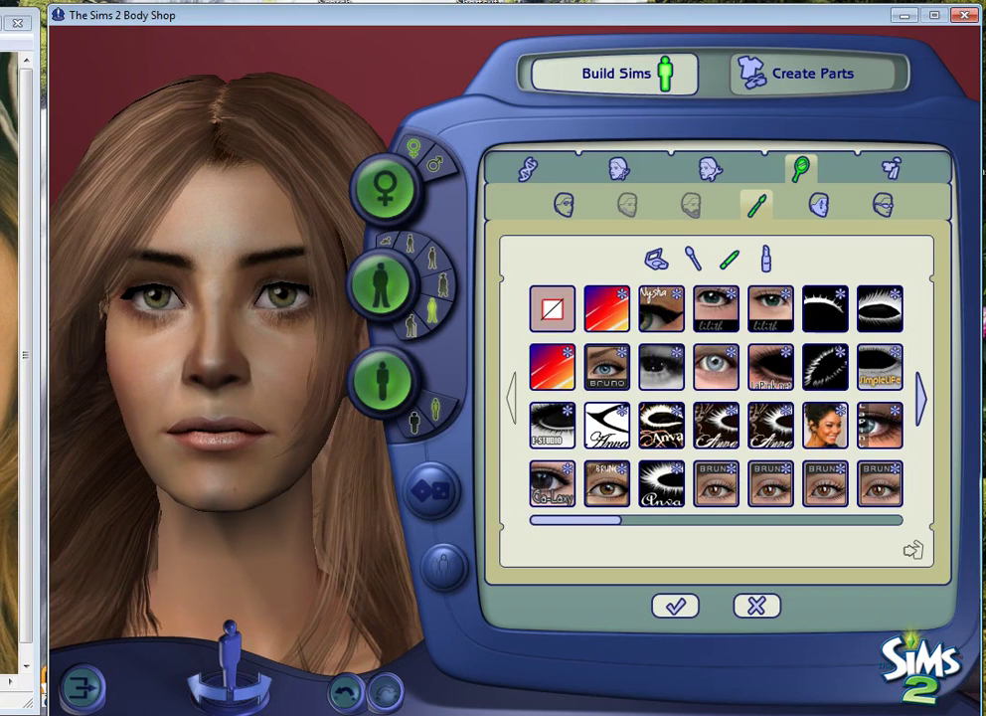
pyautogui.click(607, 310)
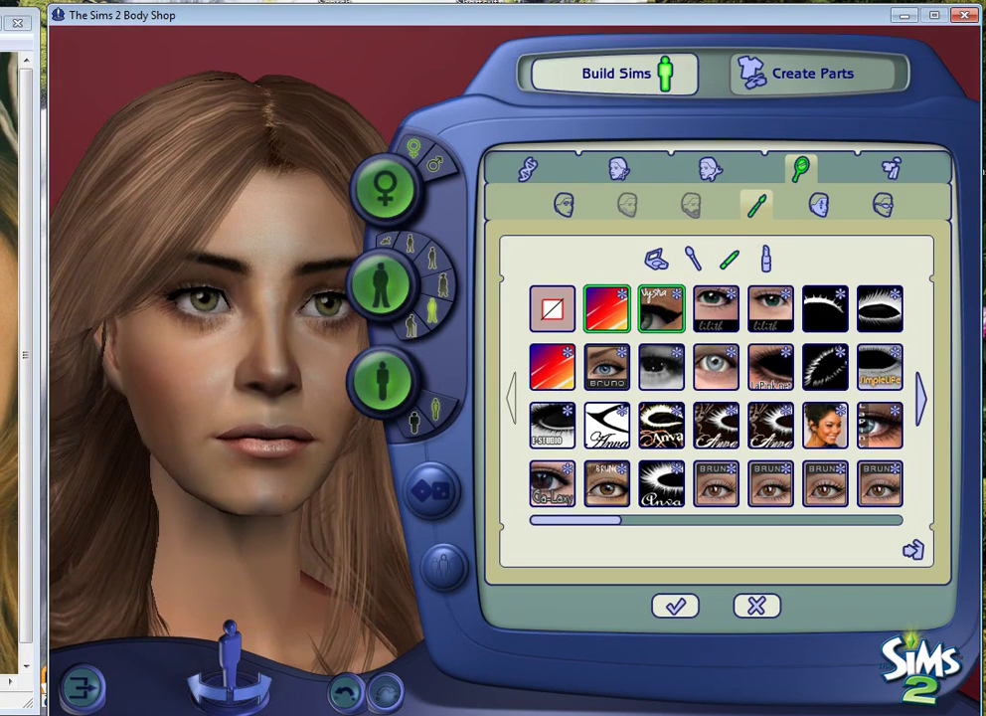
pyautogui.click(662, 309)
pyautogui.click(608, 309)
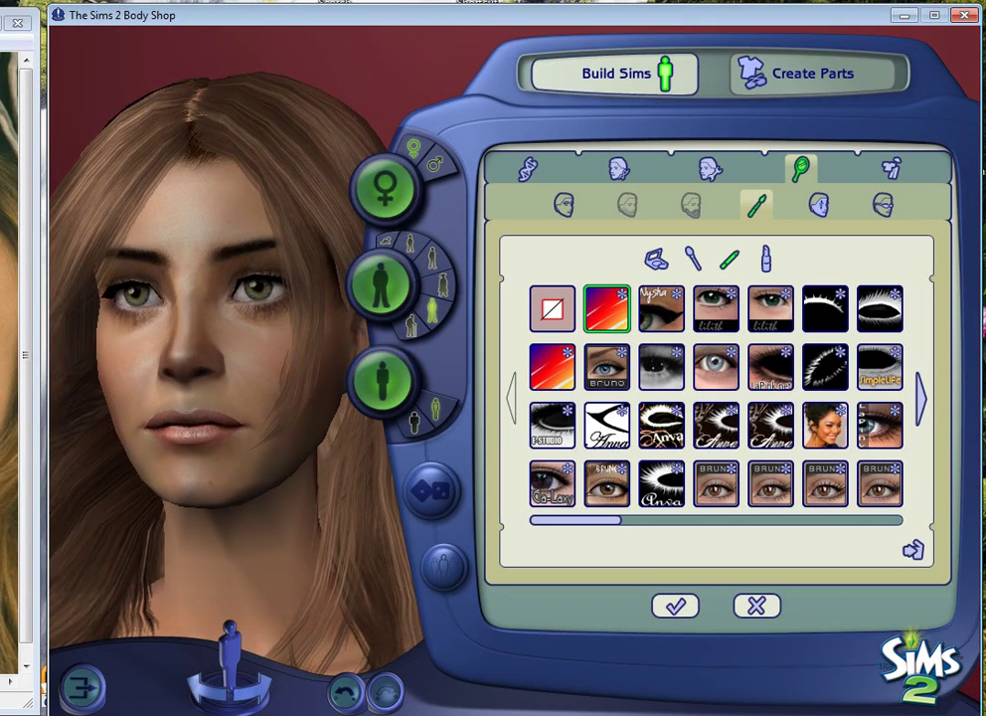
pyautogui.scroll(-3, 235, 348)
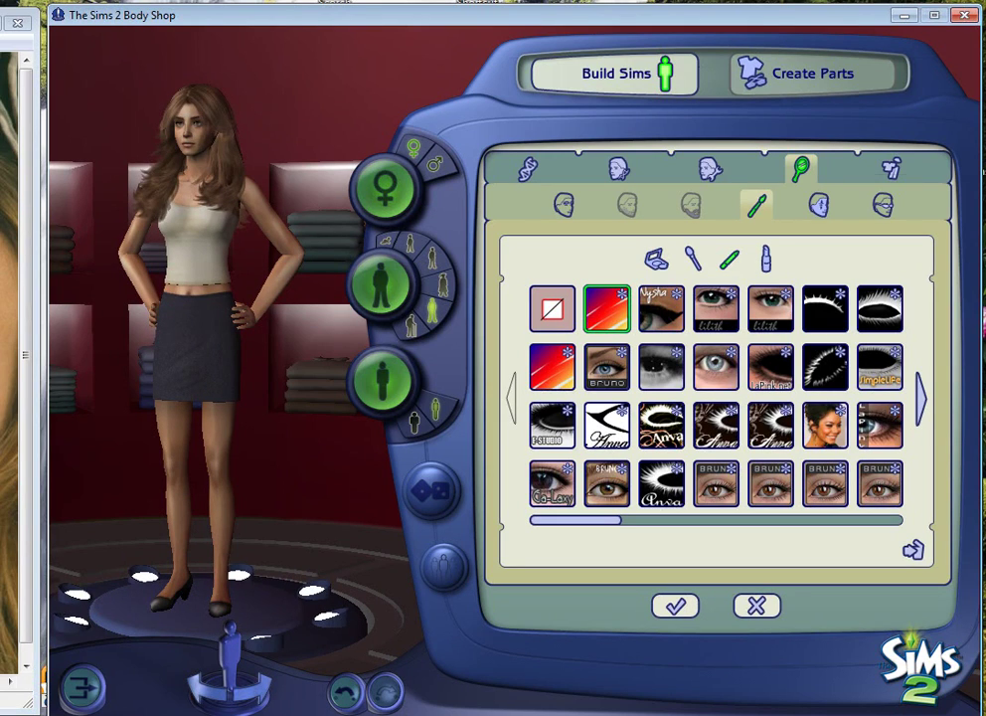
# Dress the Sim in the red floral one-piece swimsuit from the second page of swimwear and turn her to check it
pyautogui.click(892, 169)
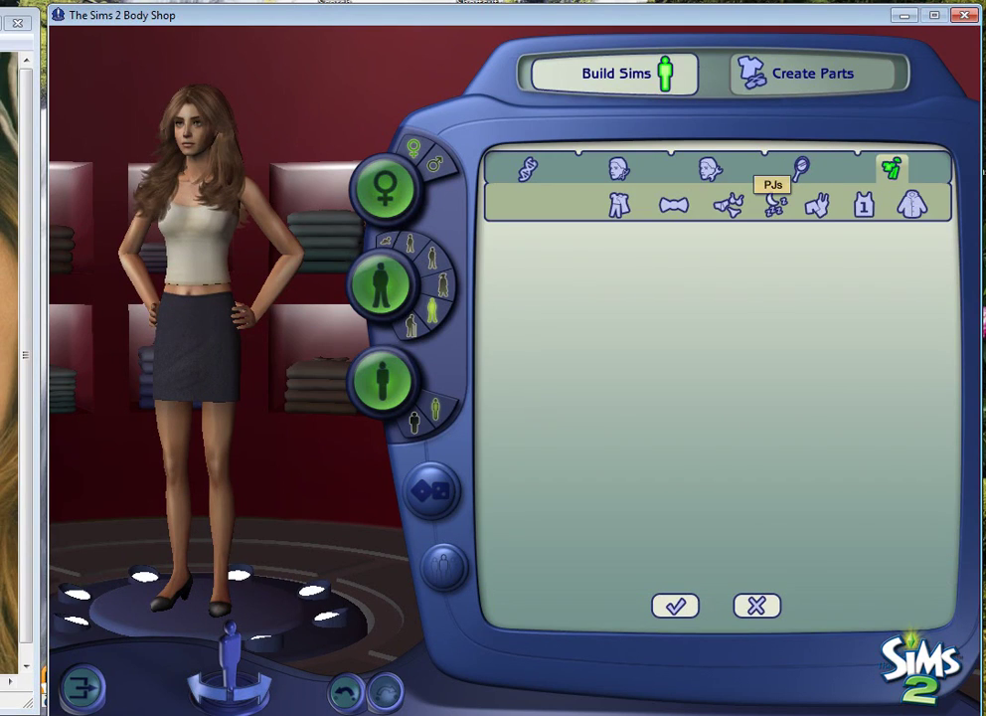
pyautogui.click(818, 205)
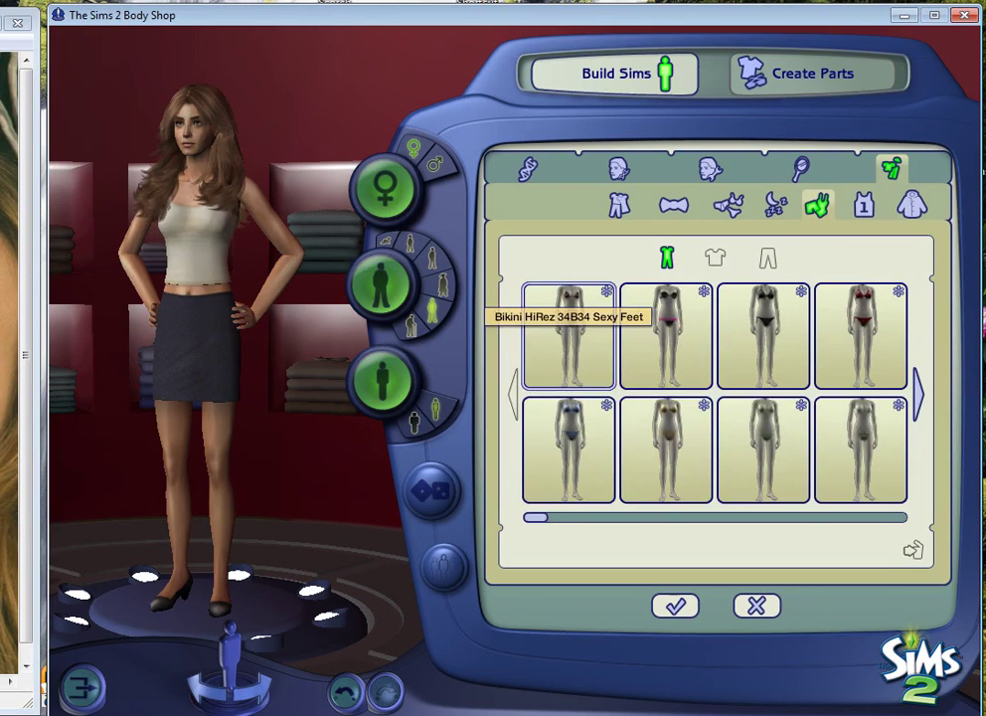
pyautogui.click(919, 393)
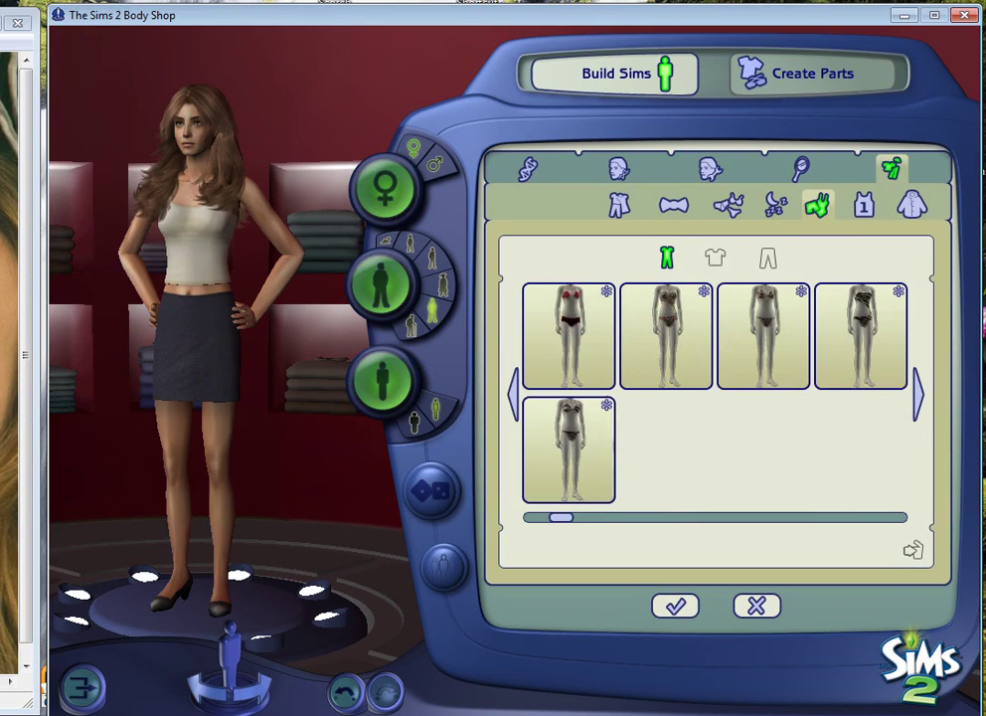
pyautogui.click(667, 450)
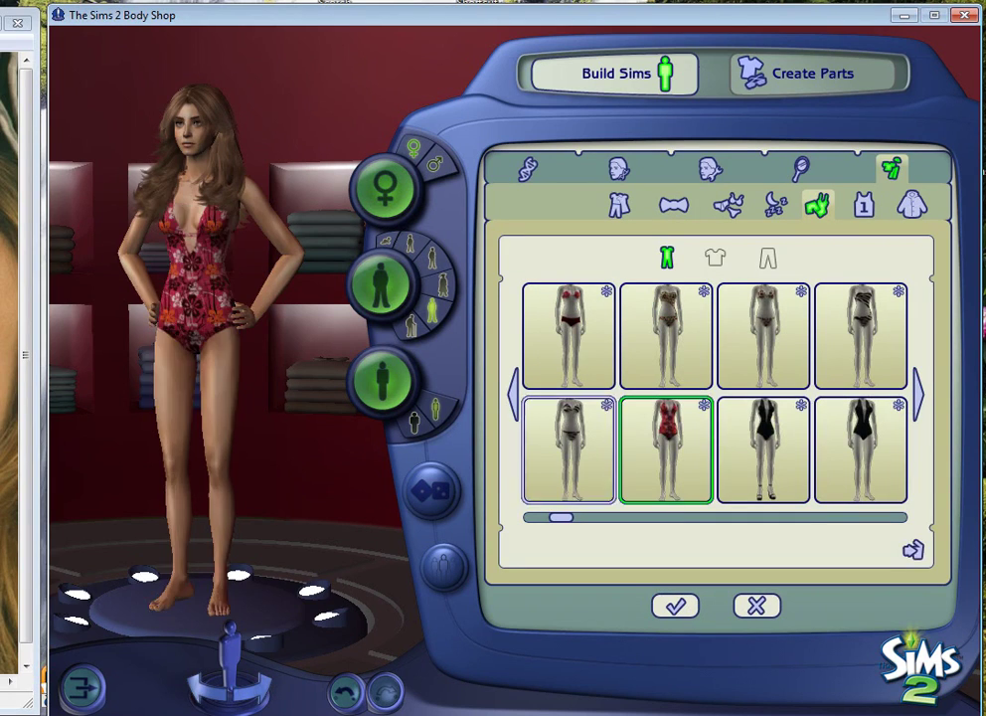
pyautogui.click(200, 688)
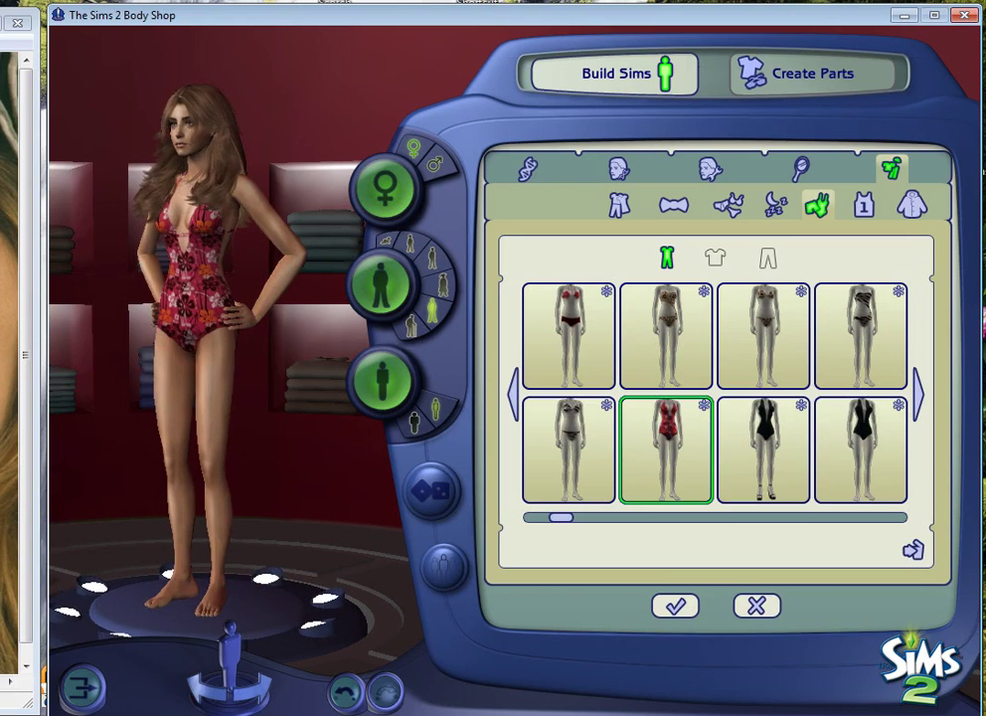
# Browse the full-body everyday outfits and dress the Sim in the blue-and-white striped sleeveless crop top instead
pyautogui.click(620, 205)
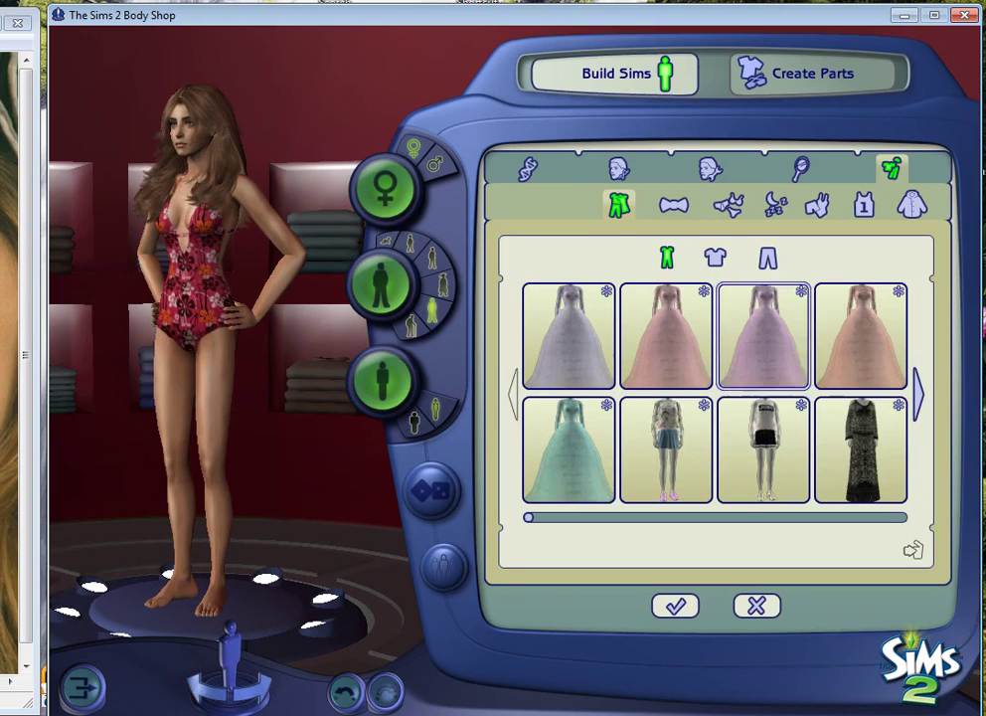
pyautogui.click(919, 395)
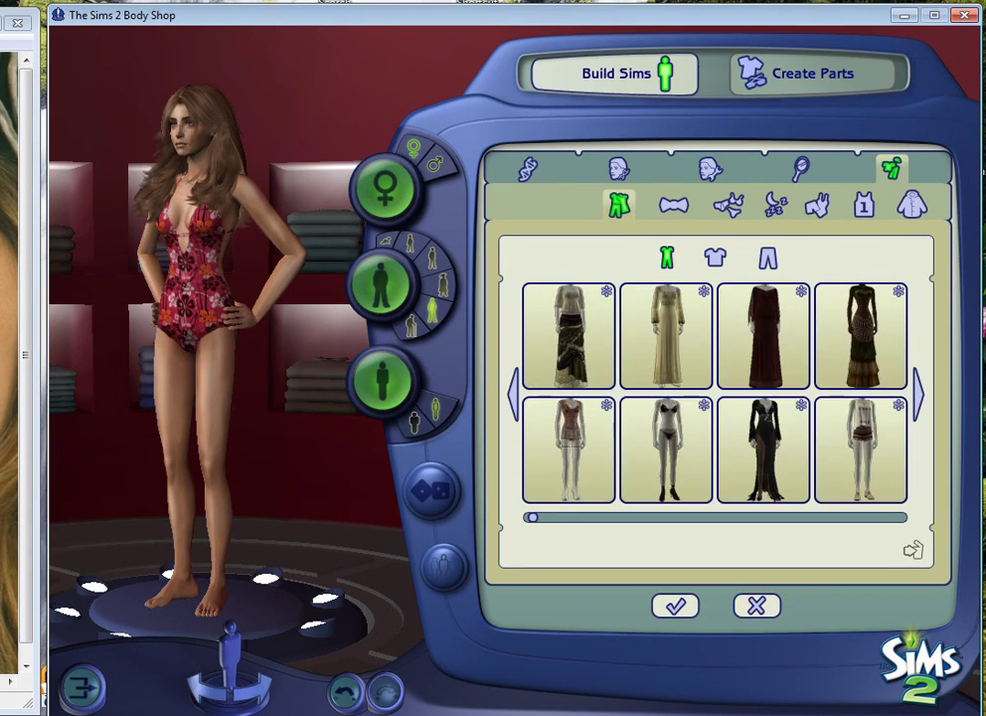
pyautogui.click(918, 395)
pyautogui.click(919, 395)
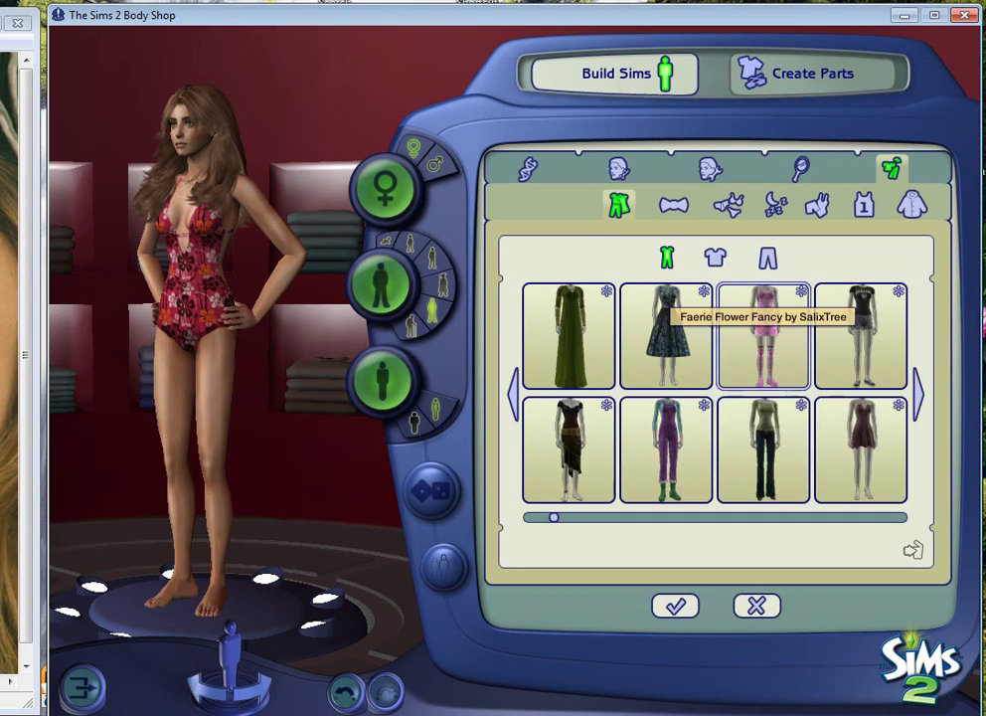
pyautogui.click(715, 258)
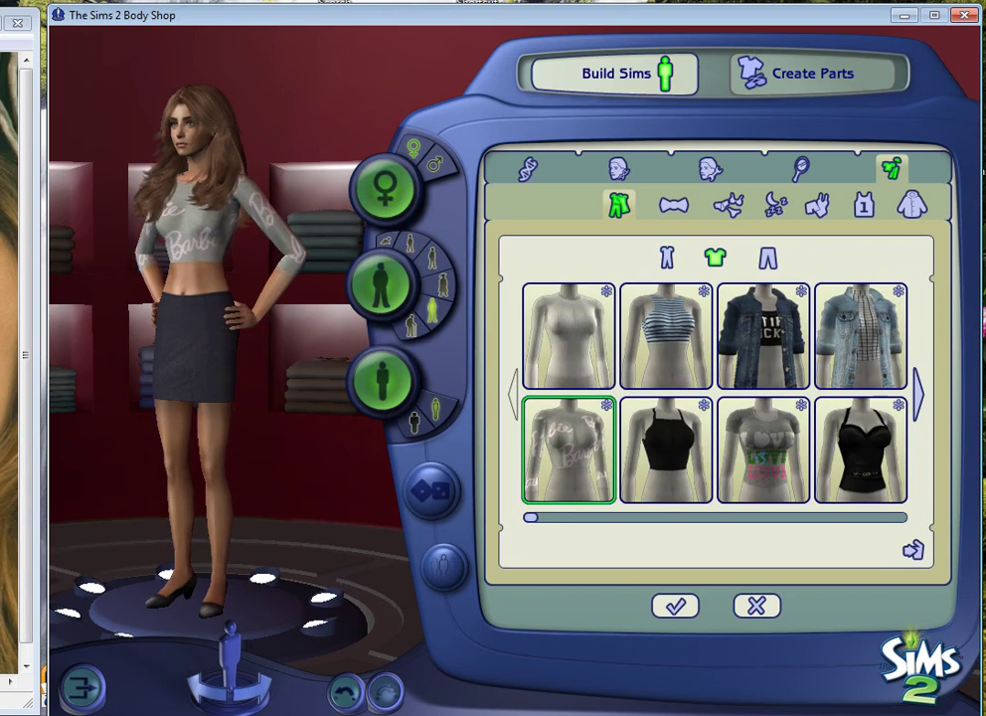
pyautogui.click(664, 333)
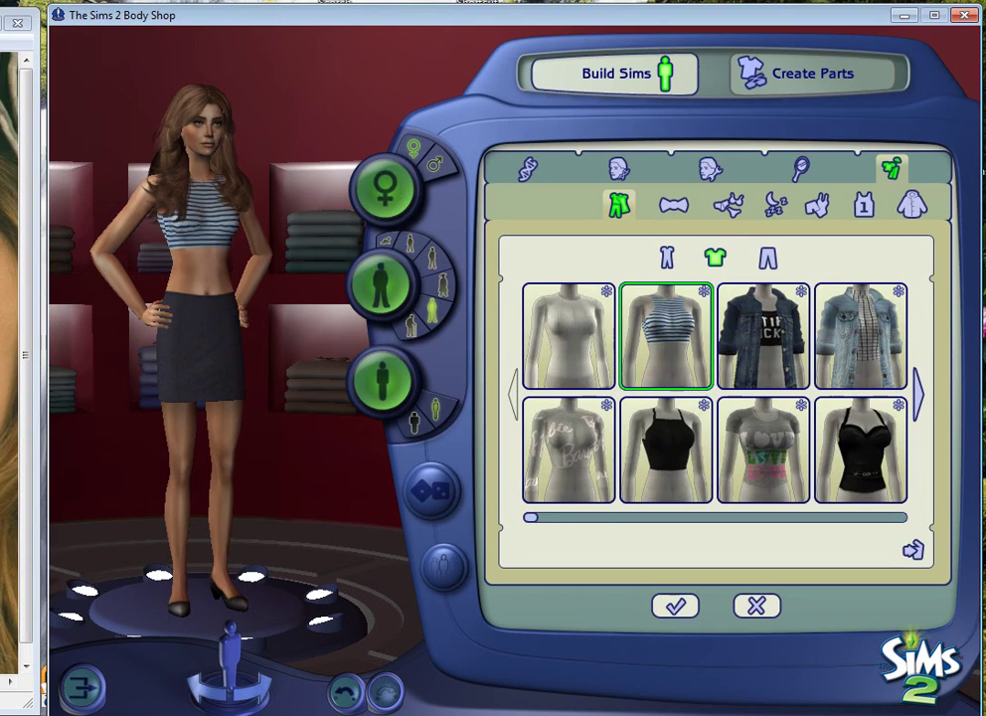
# Pair the everyday top with the dark denim button-front miniskirt that comes with white sandals
pyautogui.click(667, 257)
pyautogui.click(768, 259)
pyautogui.click(767, 258)
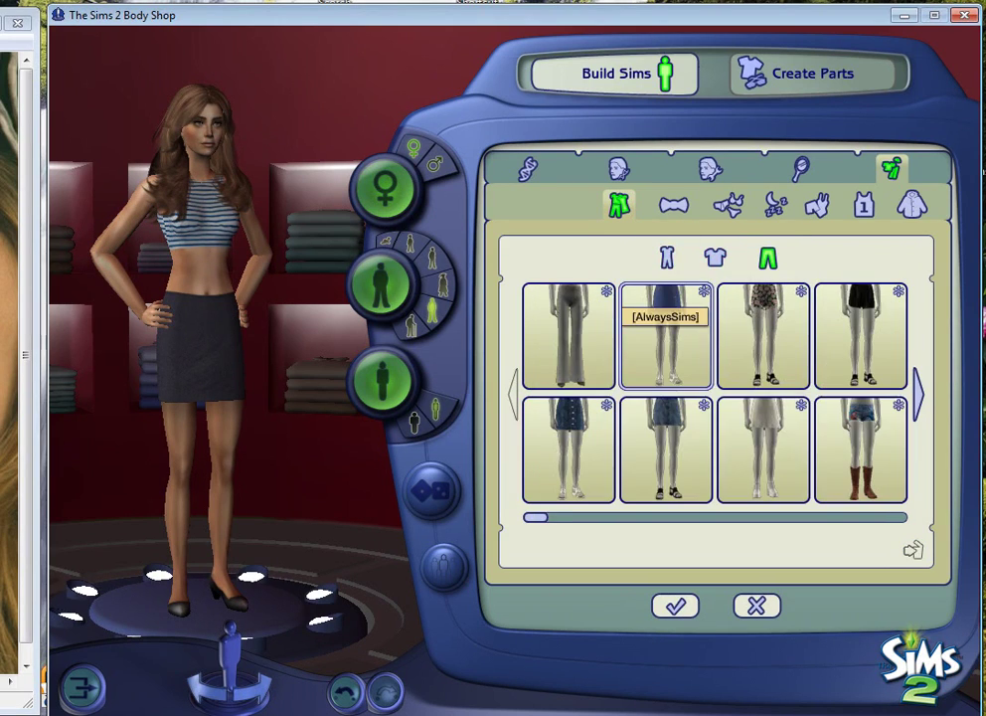
pyautogui.click(569, 451)
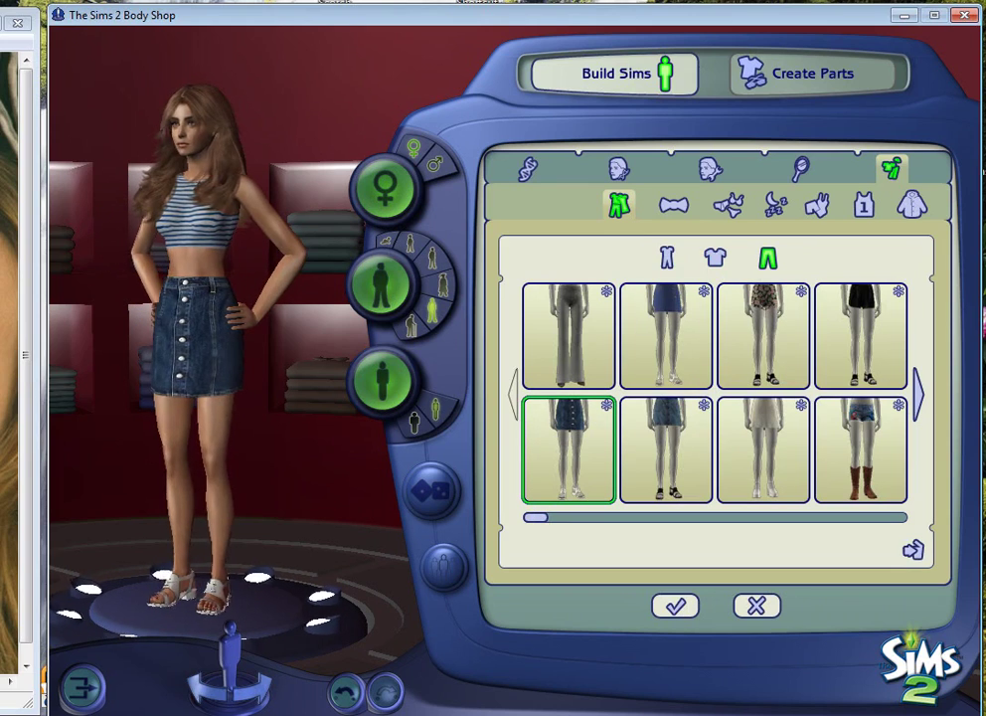
# Zoom in on the Sim's face and compare it with the reference photos 03.jpg and 04.jpg placed beside it
pyautogui.click(204, 214)
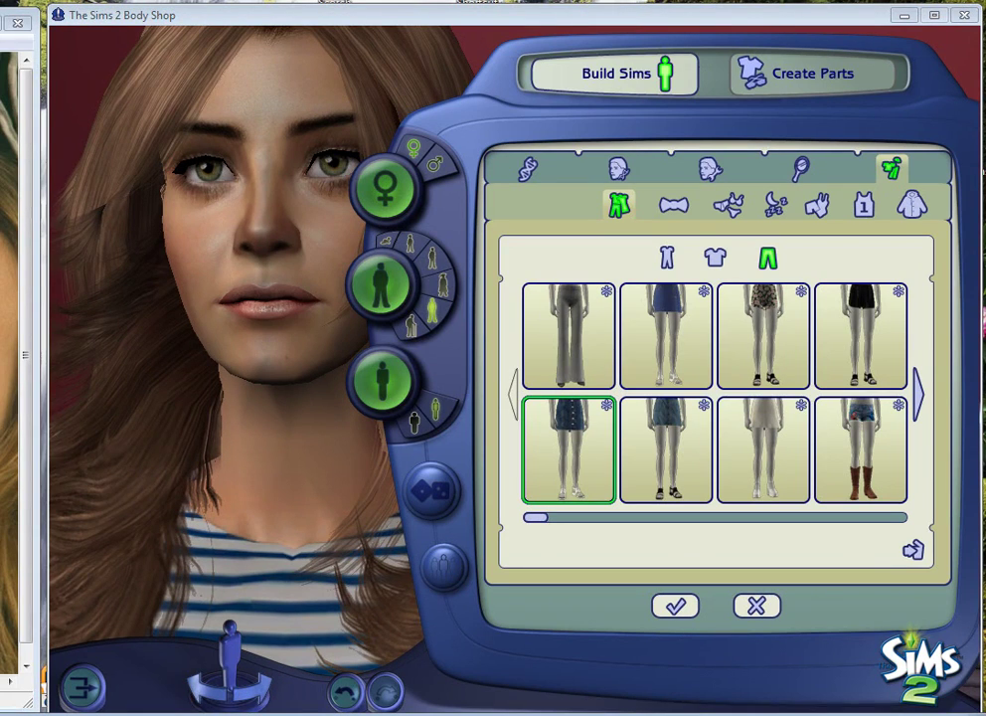
pyautogui.hotkey('alt', 'Tab')
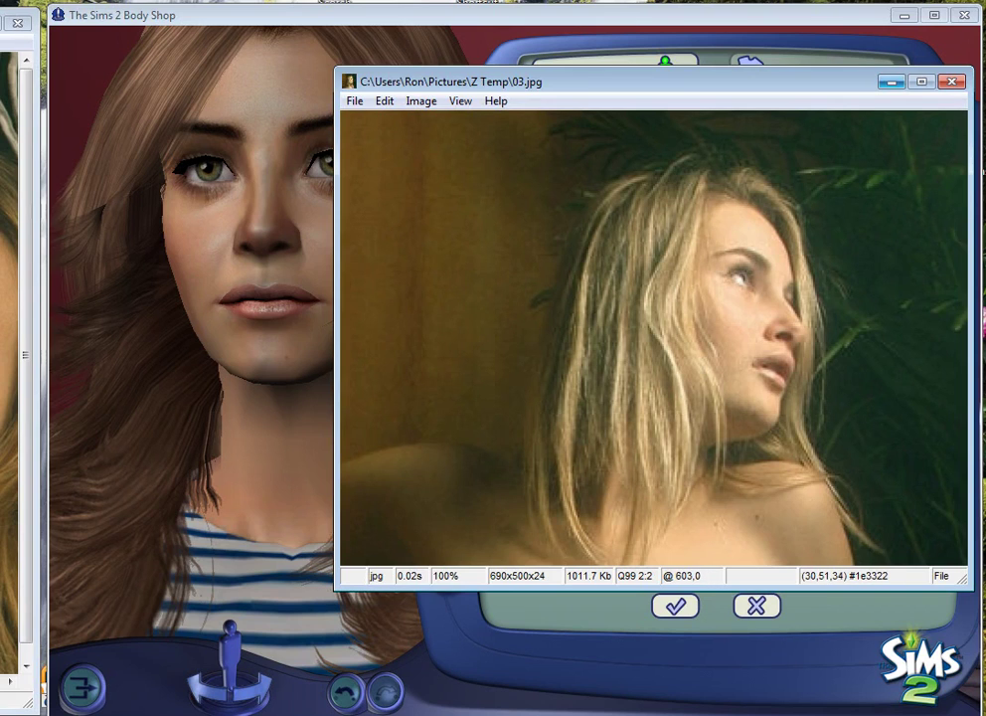
pyautogui.hotkey('alt', 'Tab')
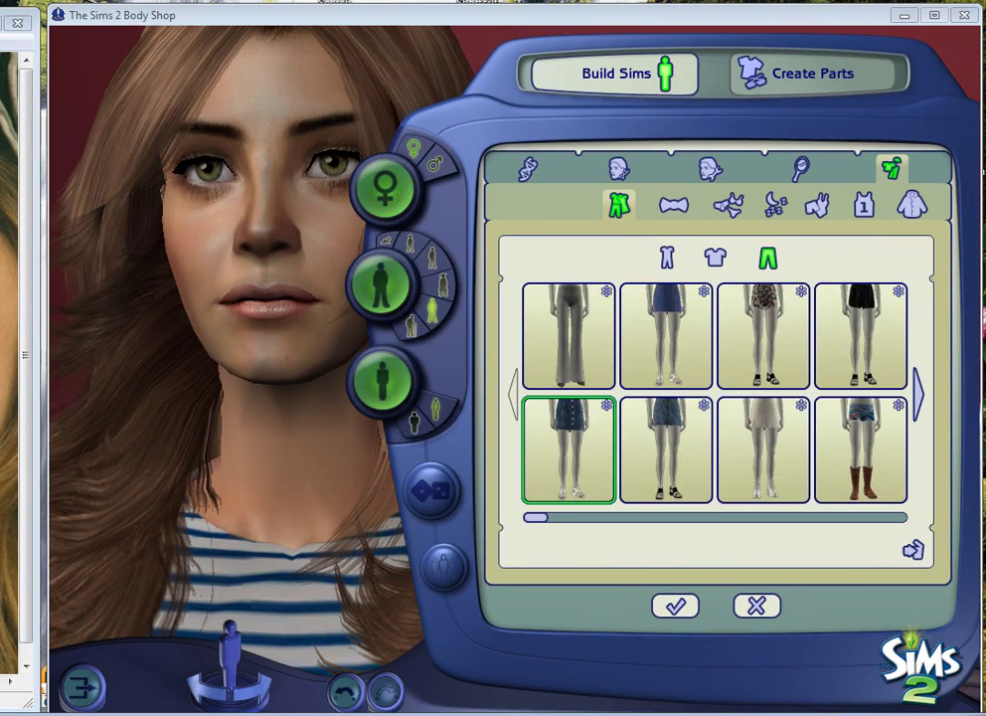
pyautogui.hotkey('alt', 'Tab')
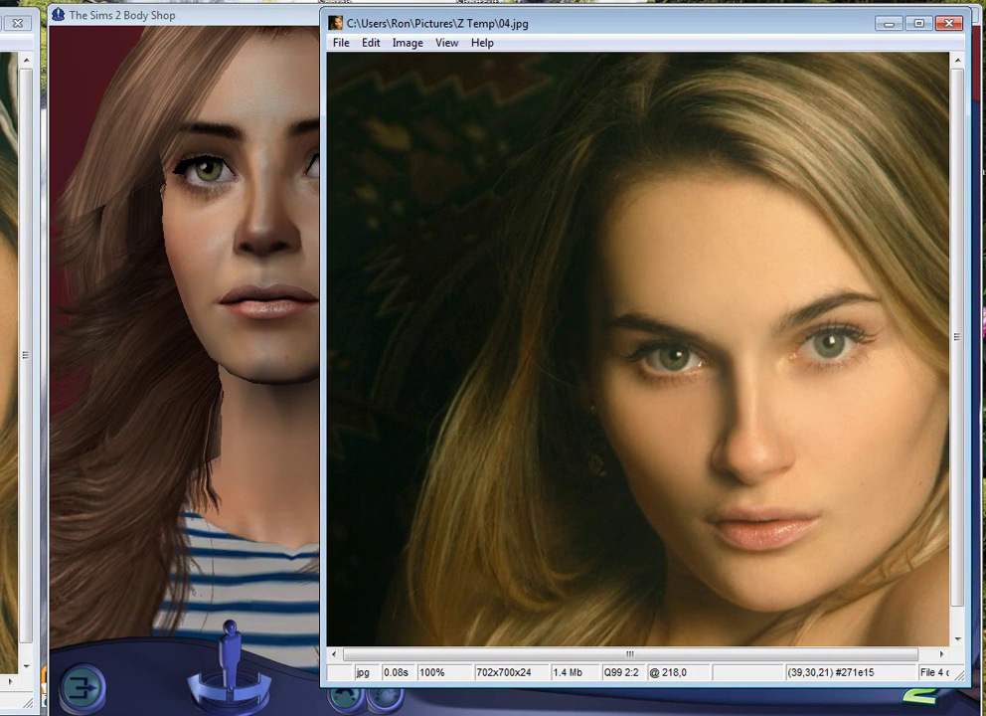
pyautogui.moveTo(549, 23); pyautogui.dragTo(601, 20)
pyautogui.moveTo(668, 19); pyautogui.dragTo(670, 19)
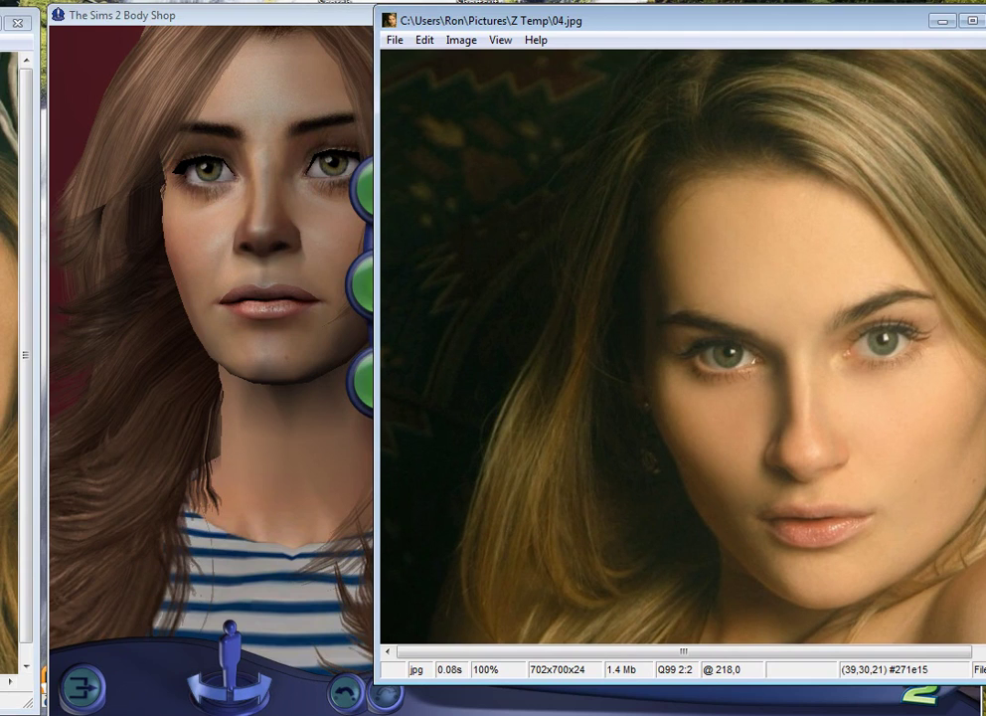
pyautogui.moveTo(671, 18); pyautogui.dragTo(665, 22)
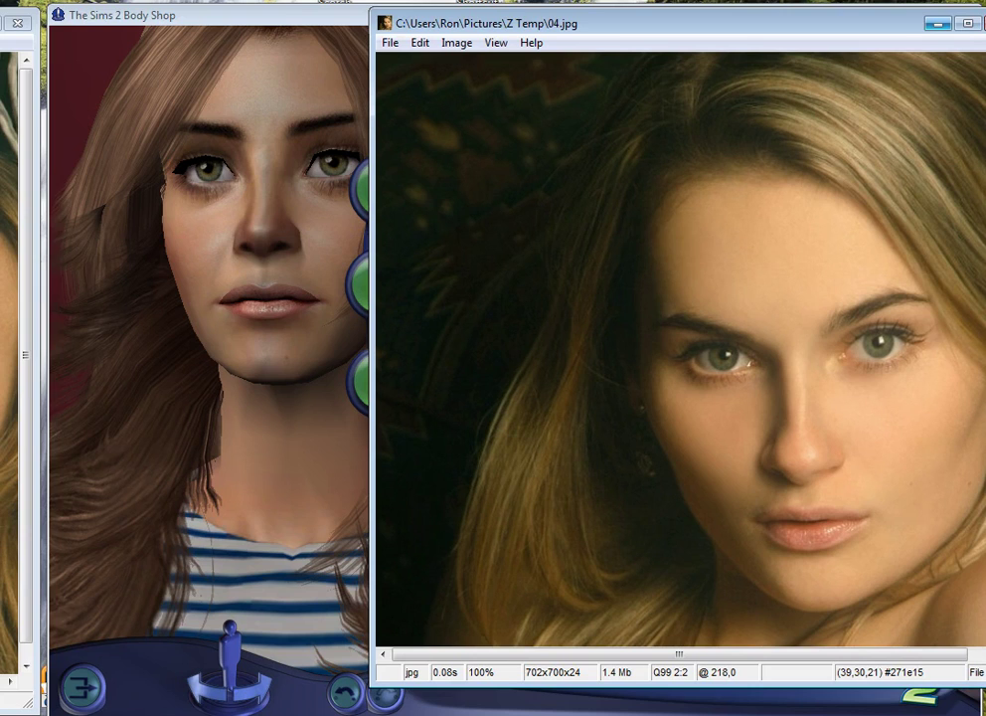
pyautogui.press('Escape')
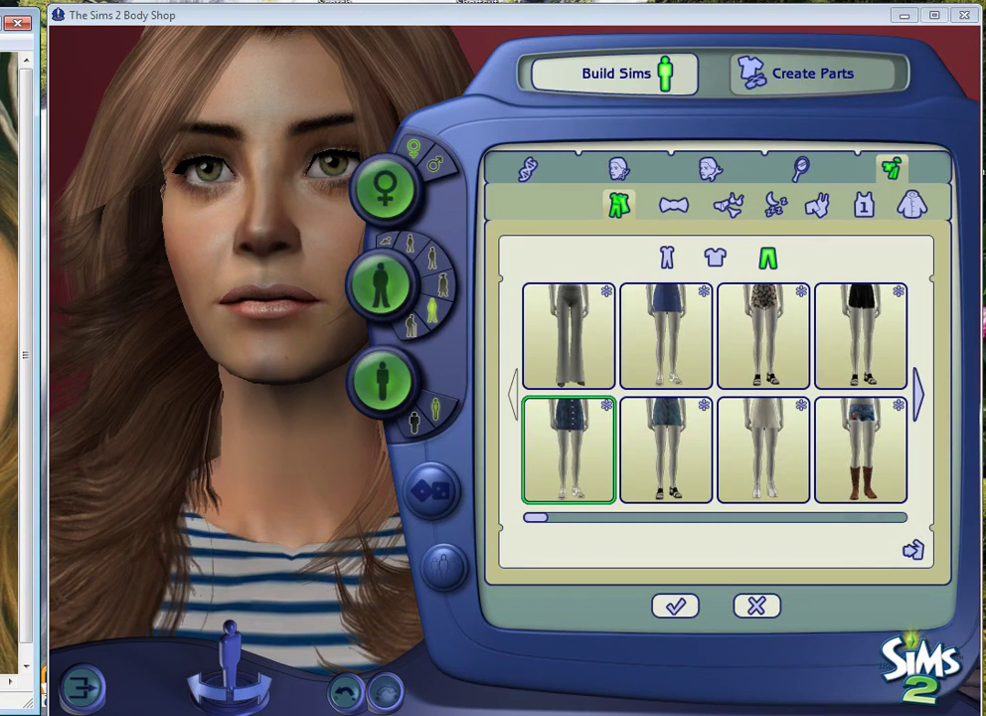
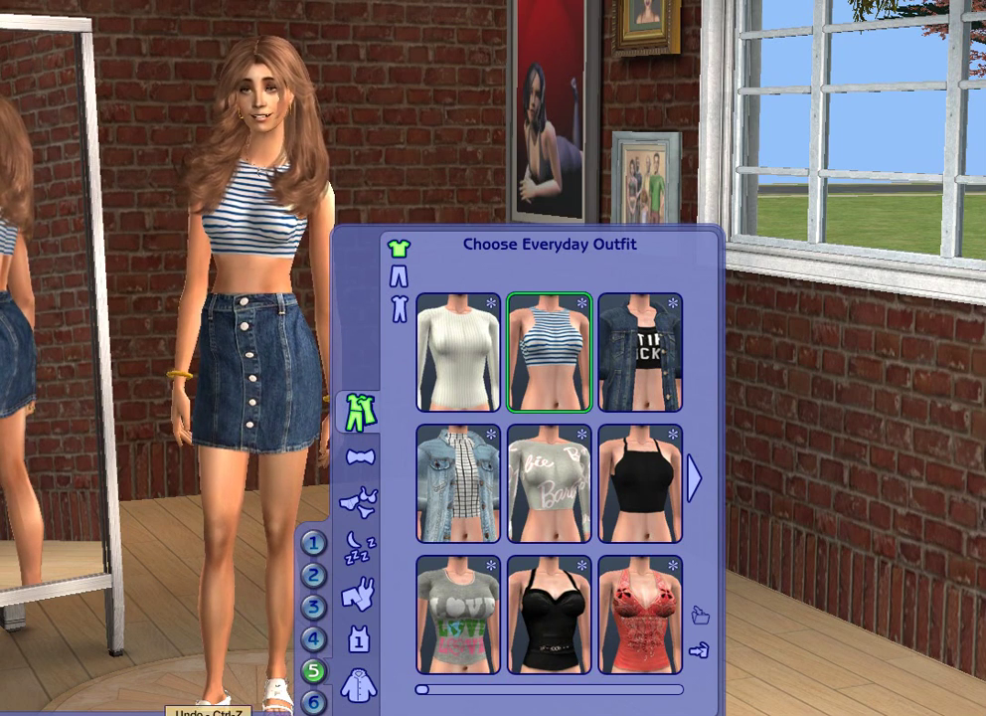
# Undo the last appearance change and review the Sim's formal, undies, PJs, swimwear, athletic and outerwear outfits in the game
pyautogui.hotkey('ctrl', 'z')
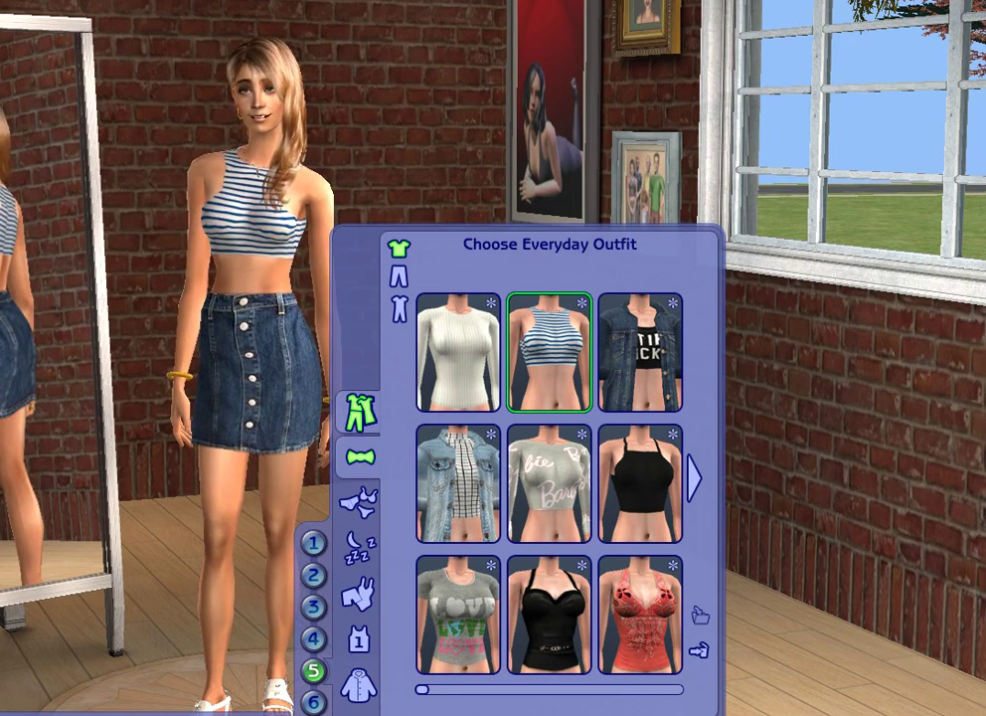
pyautogui.click(361, 456)
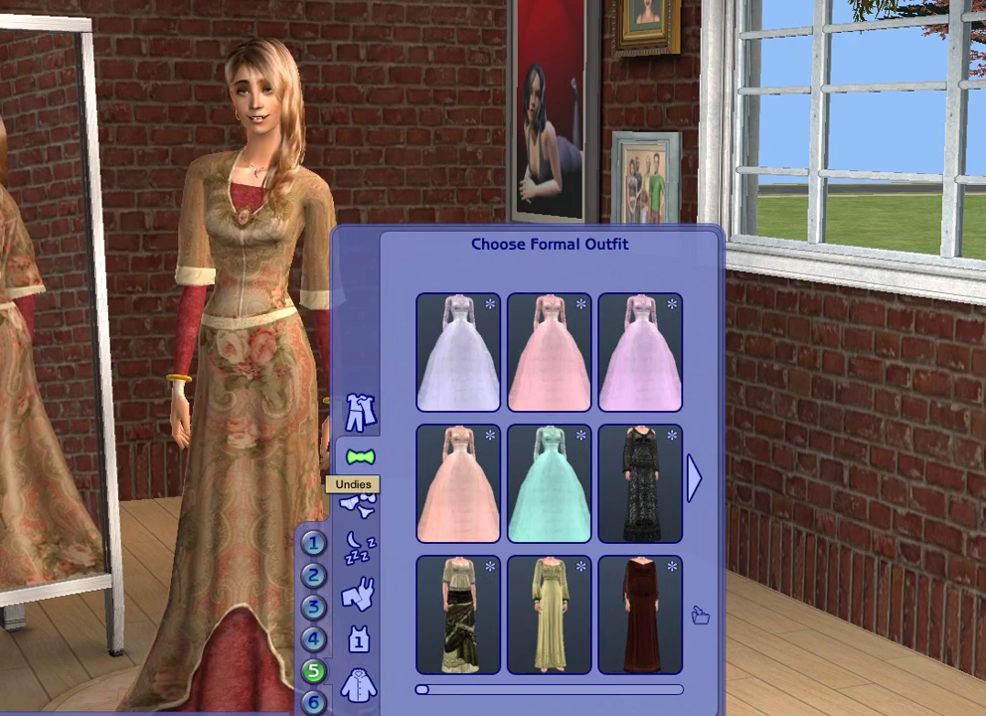
pyautogui.click(359, 501)
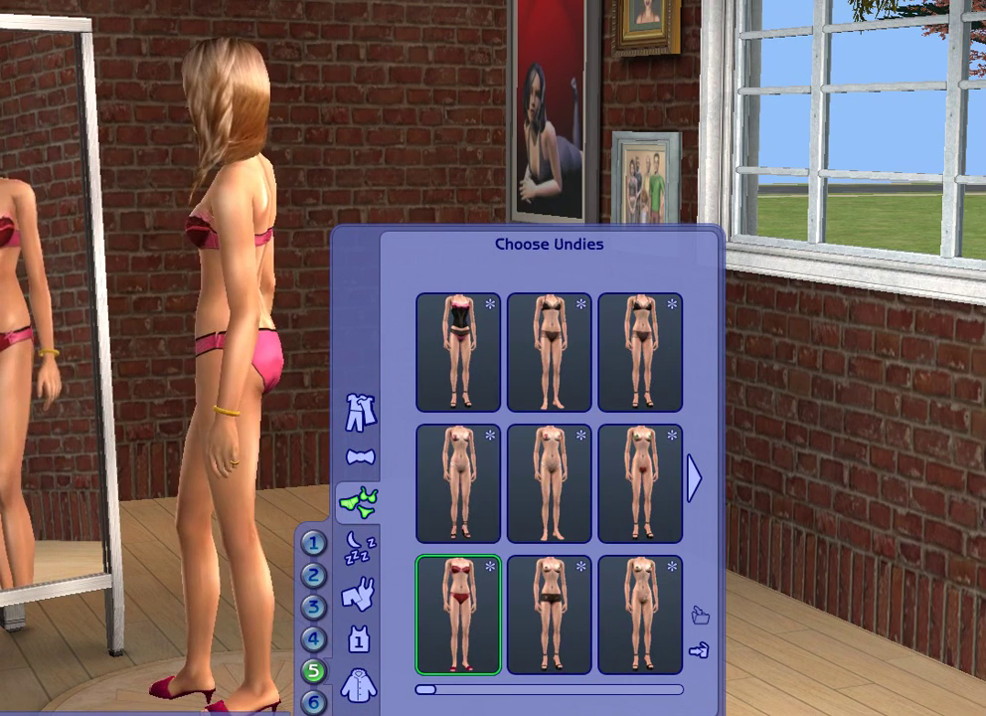
pyautogui.click(359, 547)
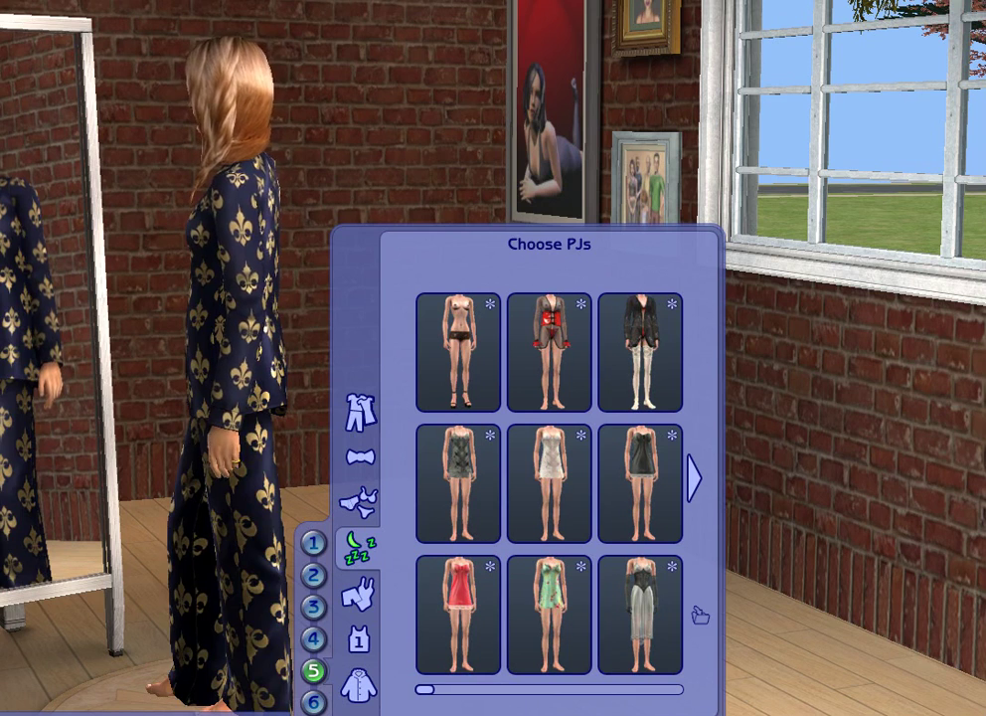
pyautogui.click(358, 594)
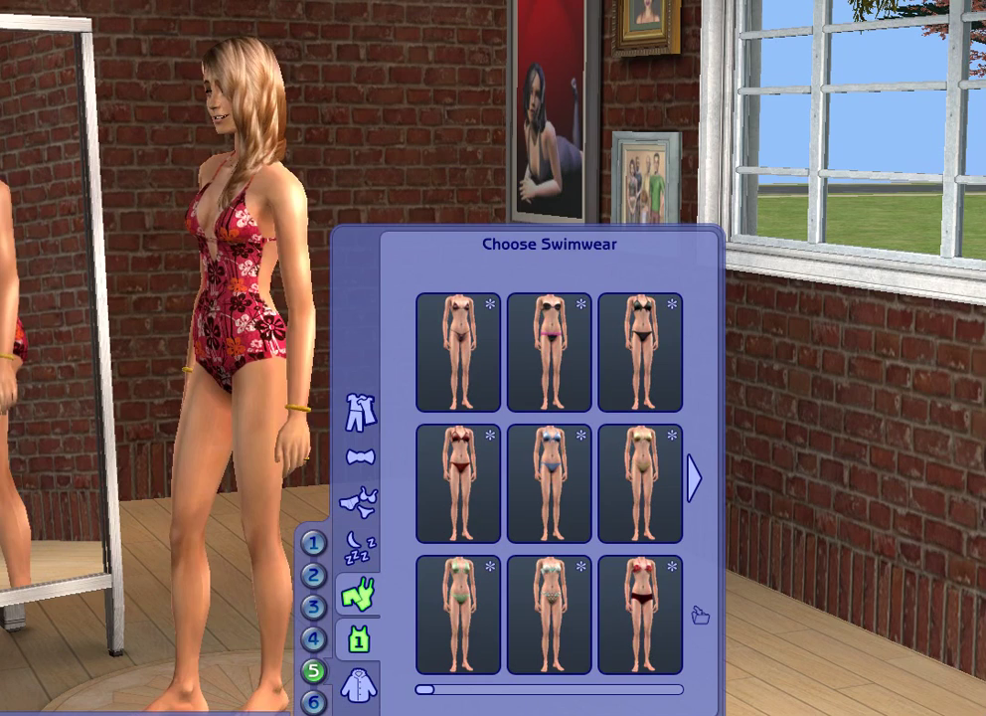
pyautogui.click(359, 638)
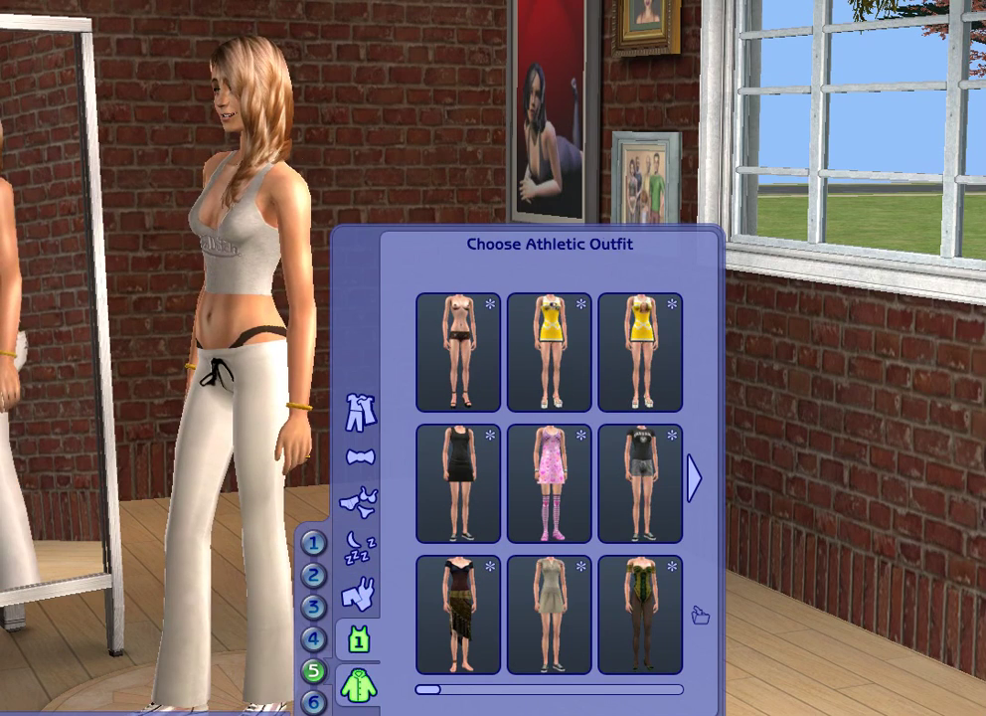
pyautogui.click(359, 683)
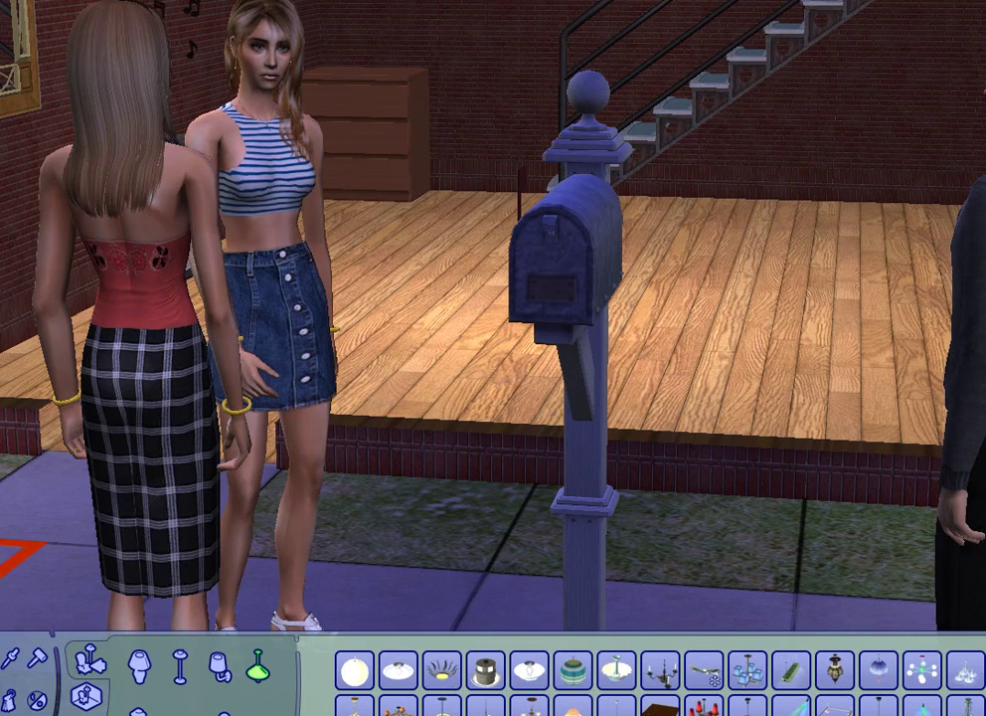
# Switch to live mode and watch the Sim in the striped top interact near the mailbox from several camera distances
pyautogui.press('F1')
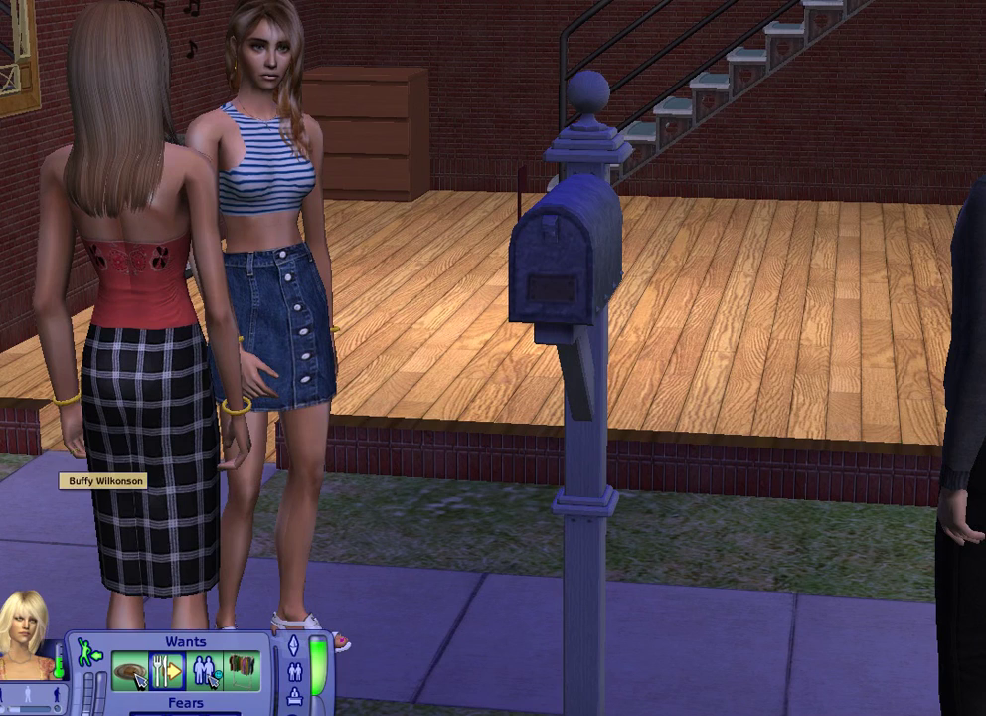
pyautogui.scroll(-4, 103, 459)
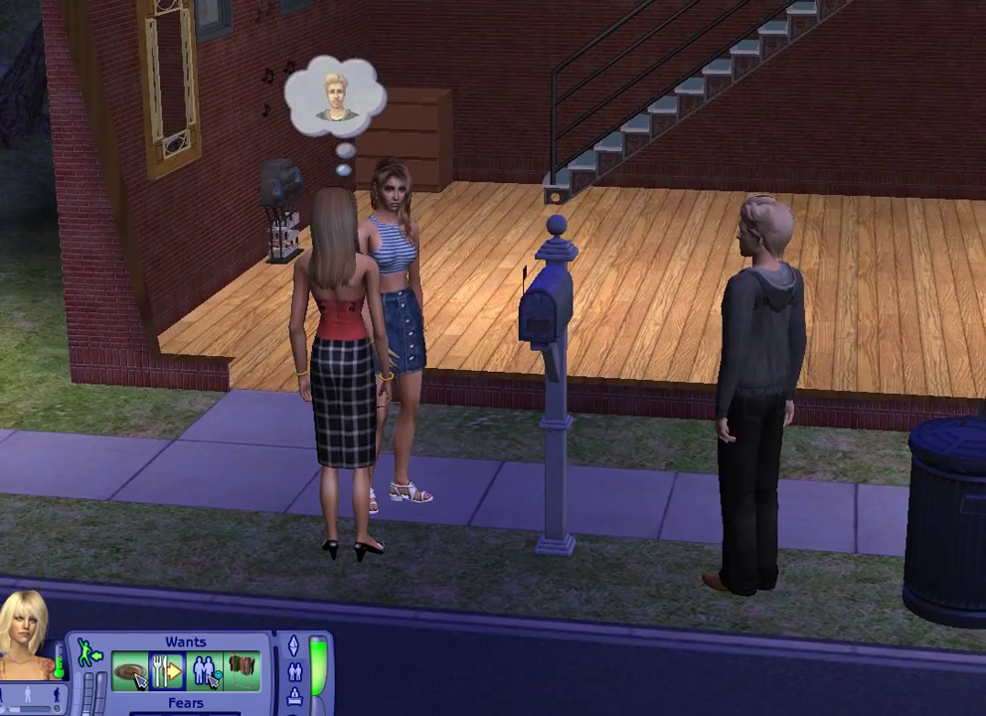
pyautogui.press('Right')
pyautogui.scroll(4, 104, 537)
pyautogui.press('Left')
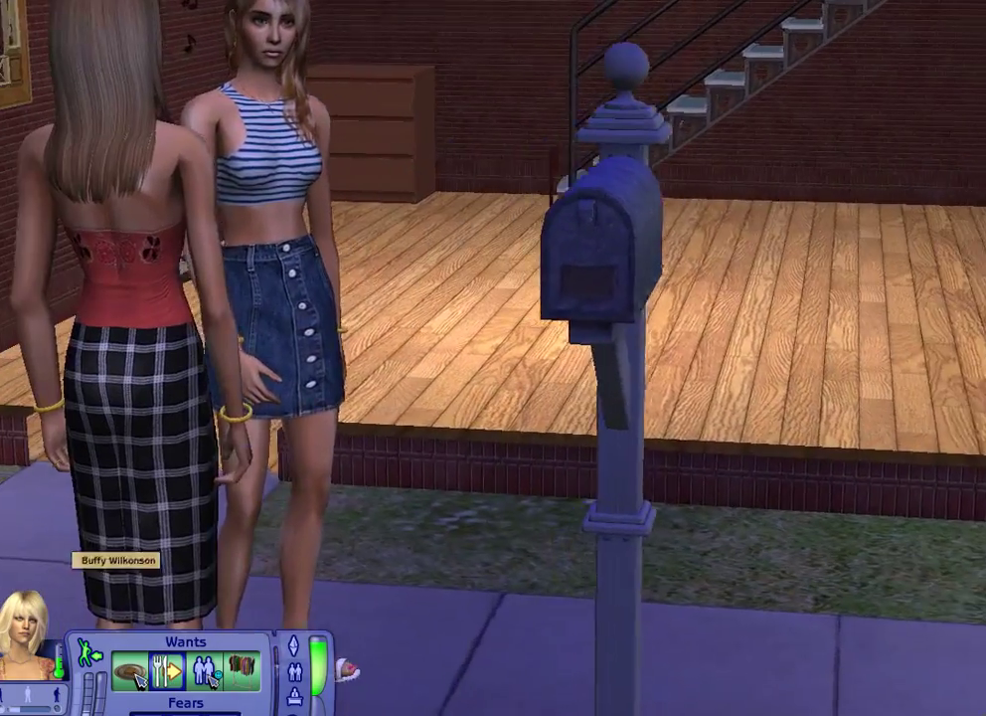
pyautogui.scroll(-2, 244, 497)
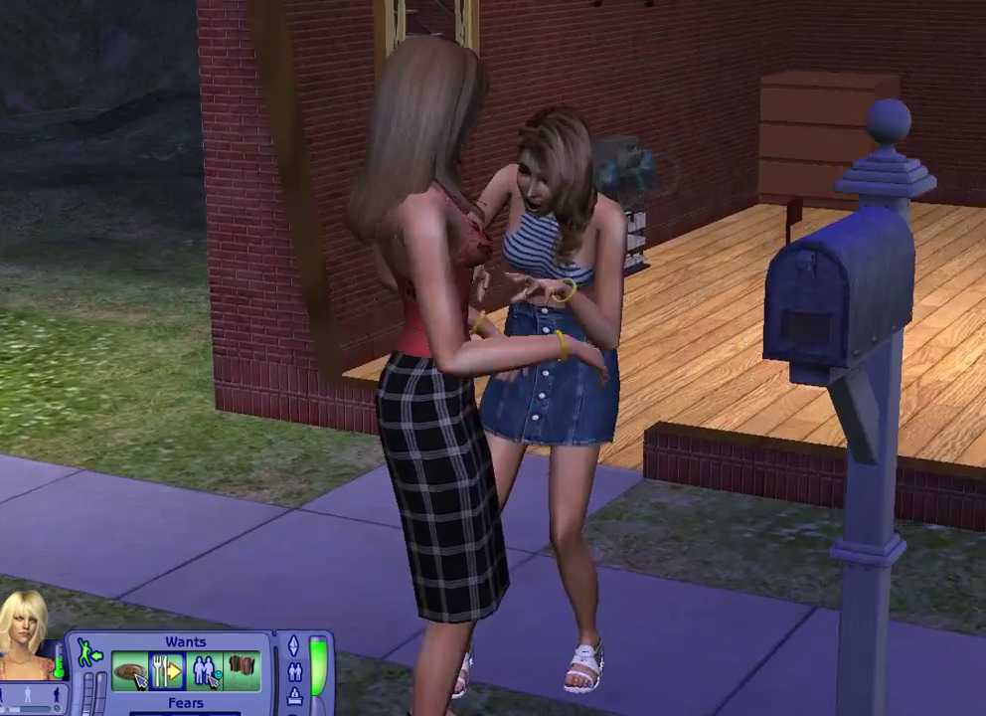
pyautogui.scroll(2, 297, 419)
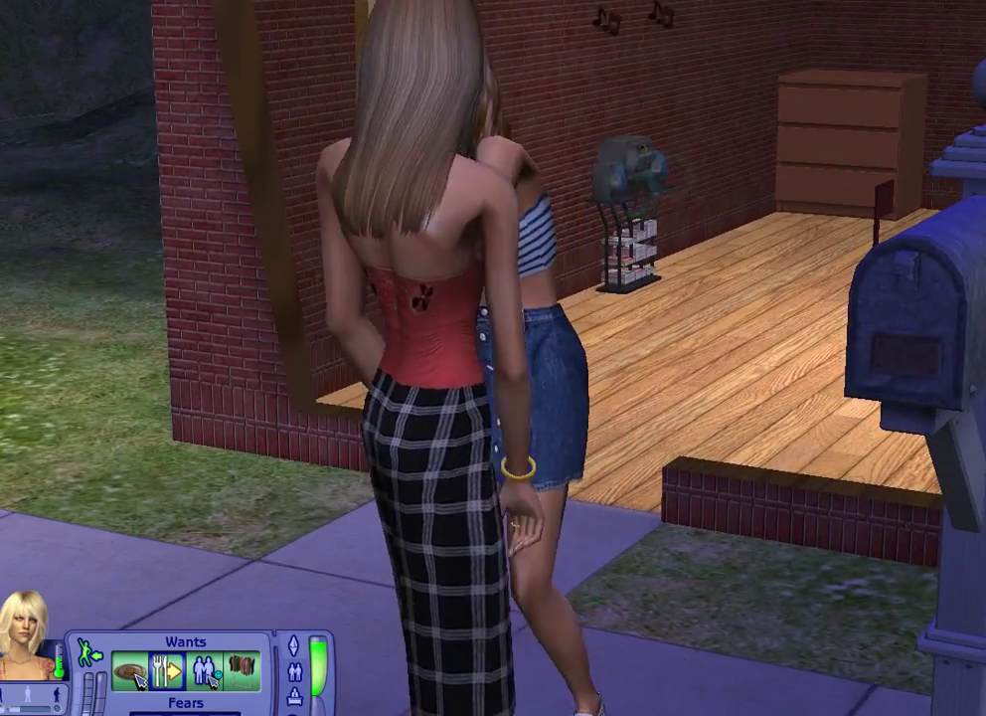
# Follow the Sim in the striped top onto the wooden floor and view her from different angles
pyautogui.scroll(-3, 351, 462)
pyautogui.moveTo(351, 461); pyautogui.dragTo(351, 461, button='middle')
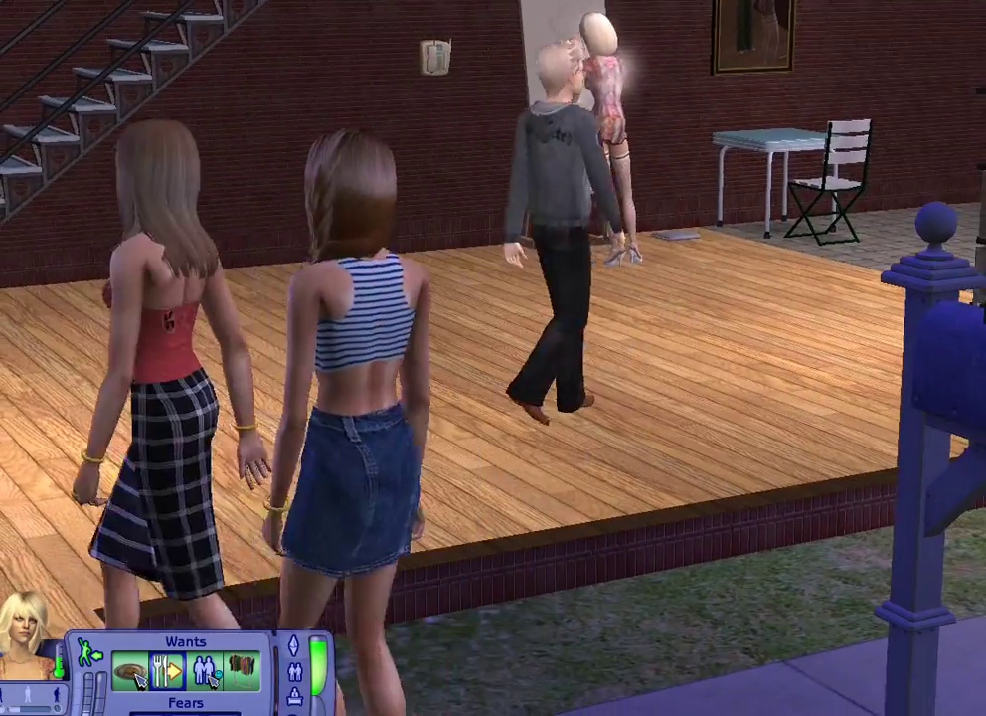
pyautogui.scroll(2, 308, 418)
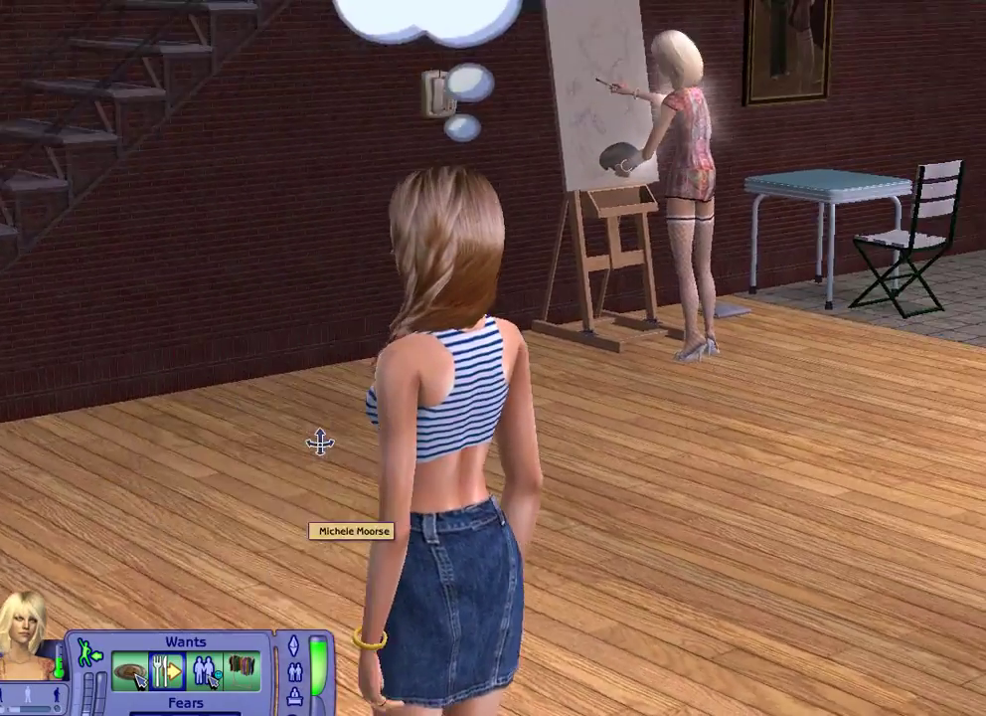
pyautogui.moveTo(320, 442); pyautogui.dragTo(442, 428, button='middle')
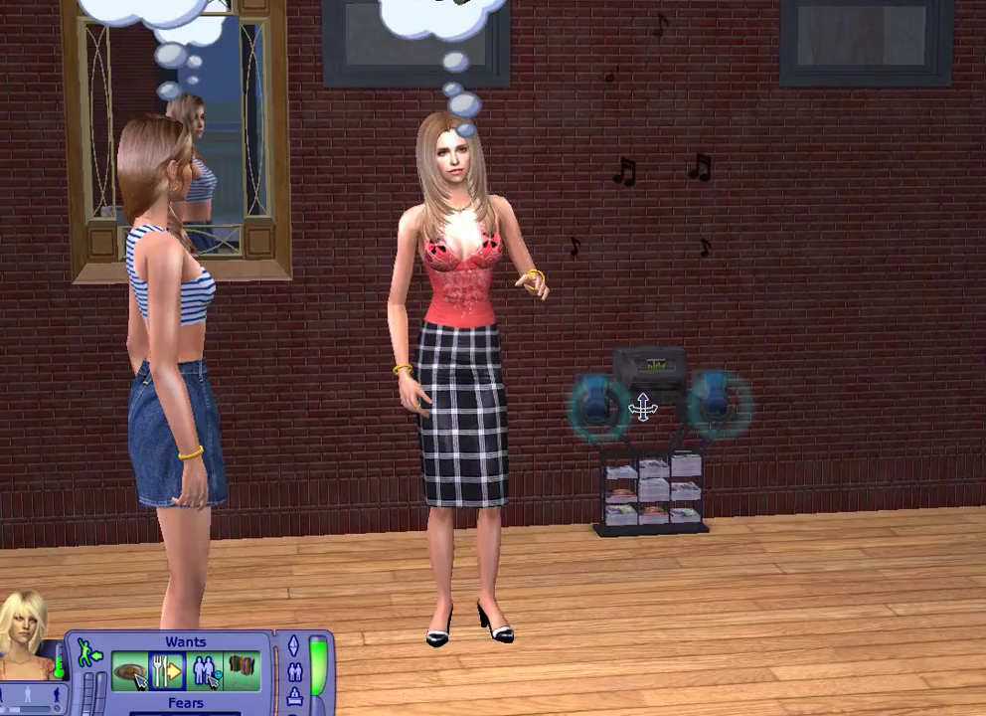
# Watch the Sim in the striped top socialise with the woman in the red top and the man in the grey hoodie
pyautogui.moveTo(644, 407); pyautogui.dragTo(615, 409, button='middle')
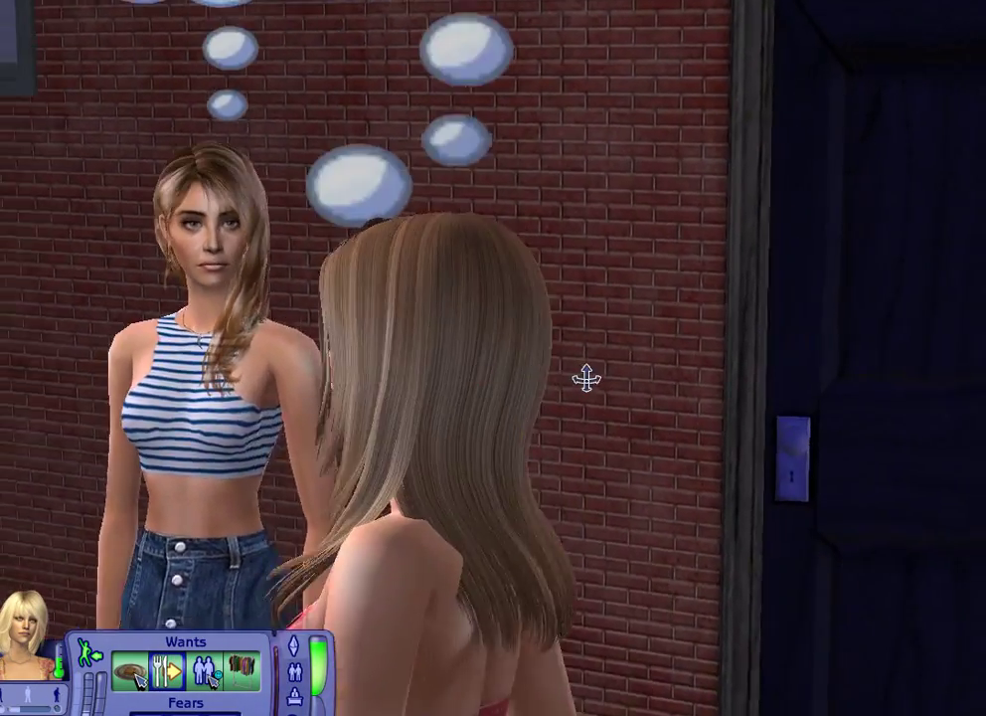
pyautogui.moveTo(586, 377); pyautogui.dragTo(679, 338, button='middle')
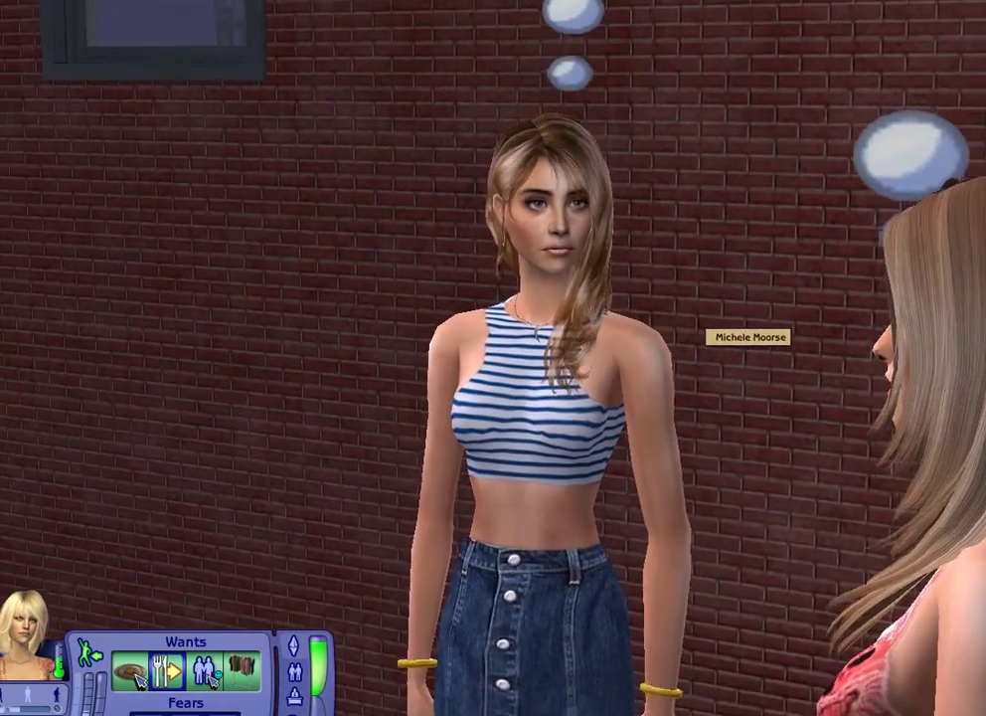
pyautogui.scroll(-3, 686, 339)
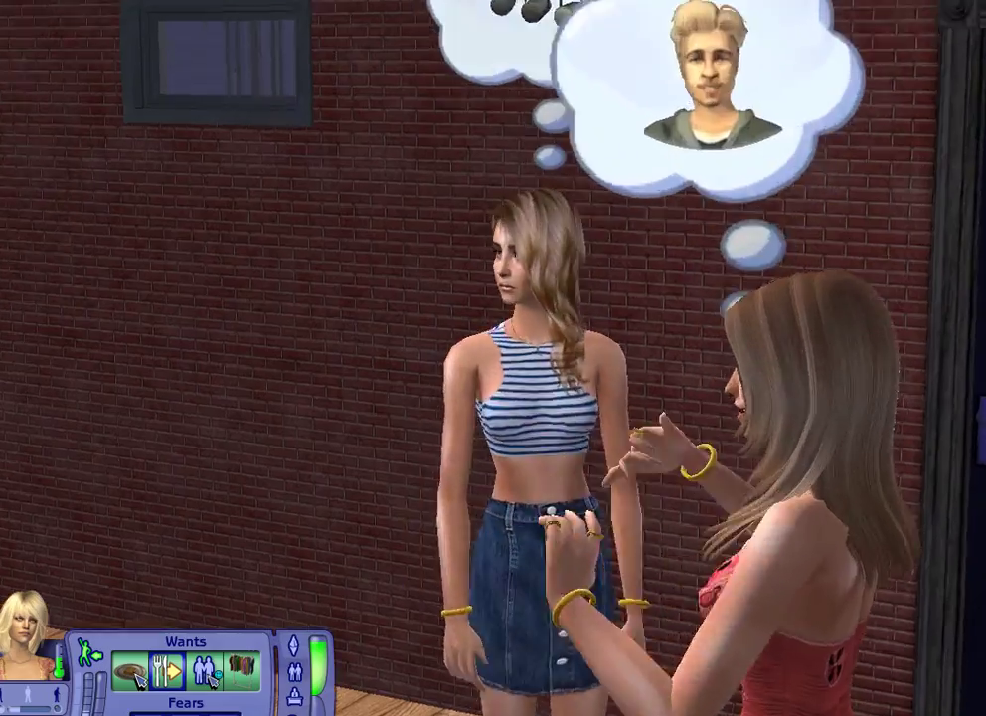
pyautogui.scroll(2, 391, 420)
pyautogui.scroll(-3, 392, 420)
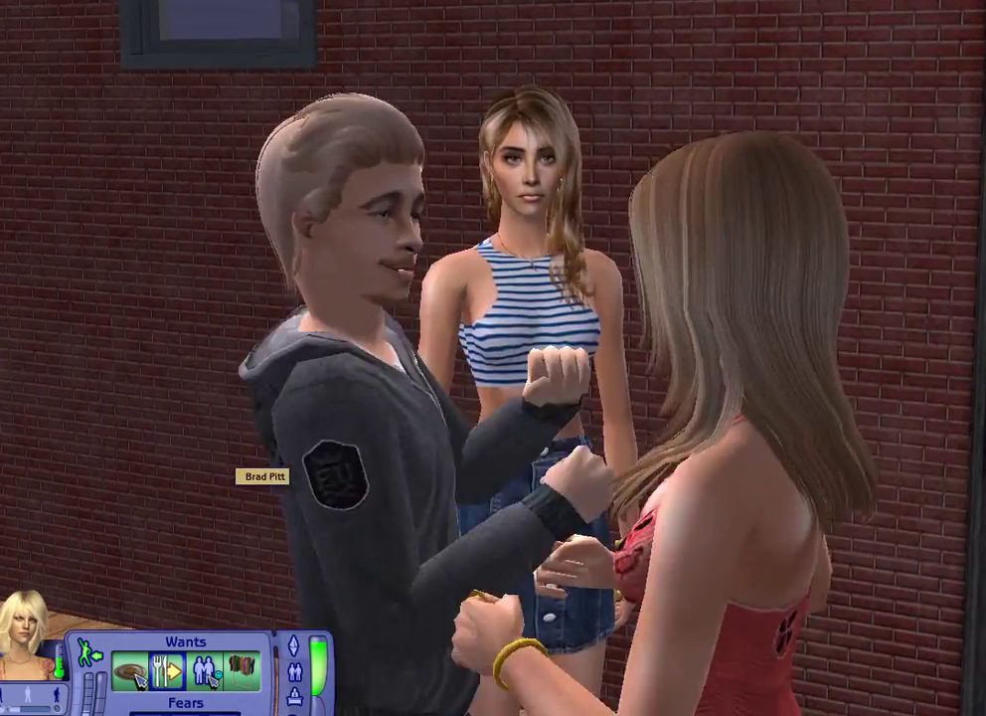
pyautogui.scroll(-1, 386, 468)
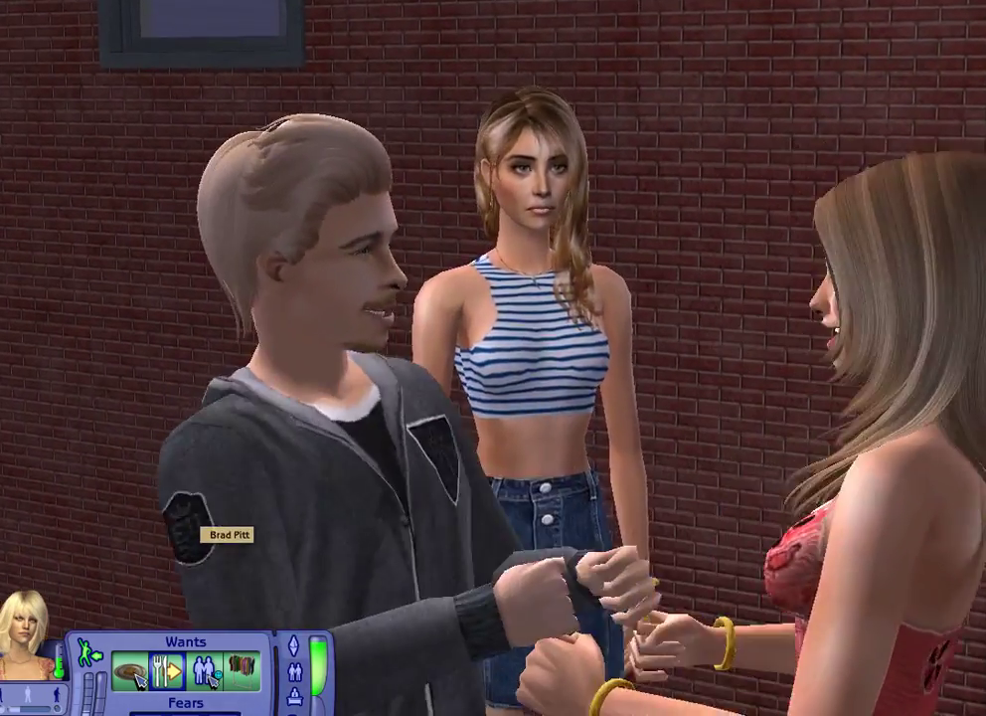
pyautogui.moveTo(386, 467); pyautogui.dragTo(388, 469, button='middle')
pyautogui.scroll(-2, 493, 358)
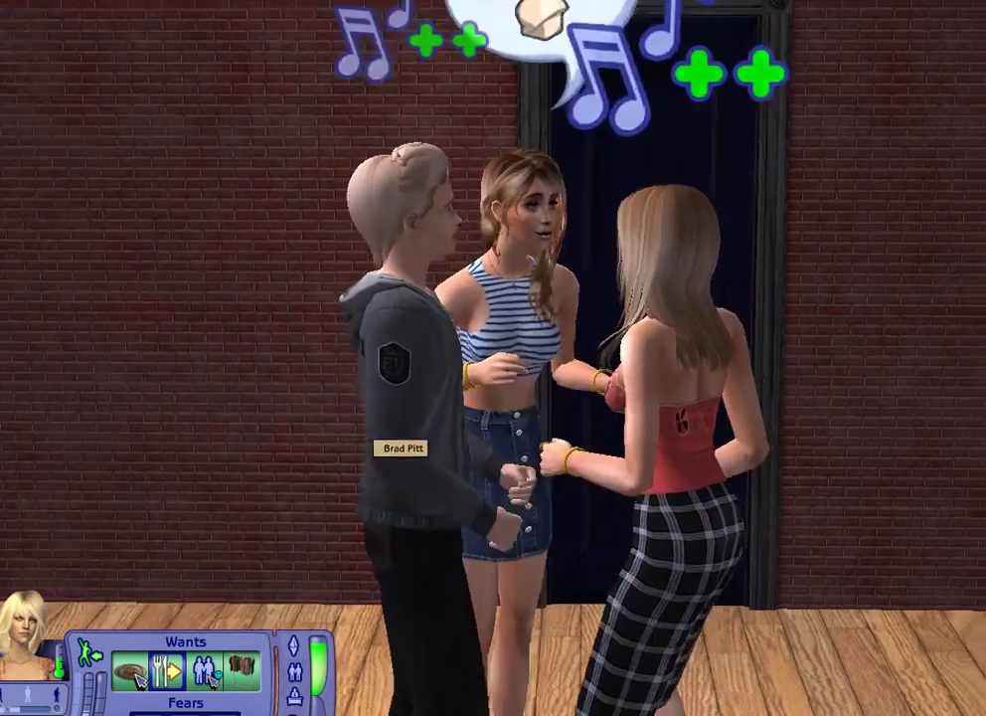
pyautogui.scroll(1, 485, 467)
pyautogui.moveTo(484, 466); pyautogui.dragTo(484, 467, button='middle')
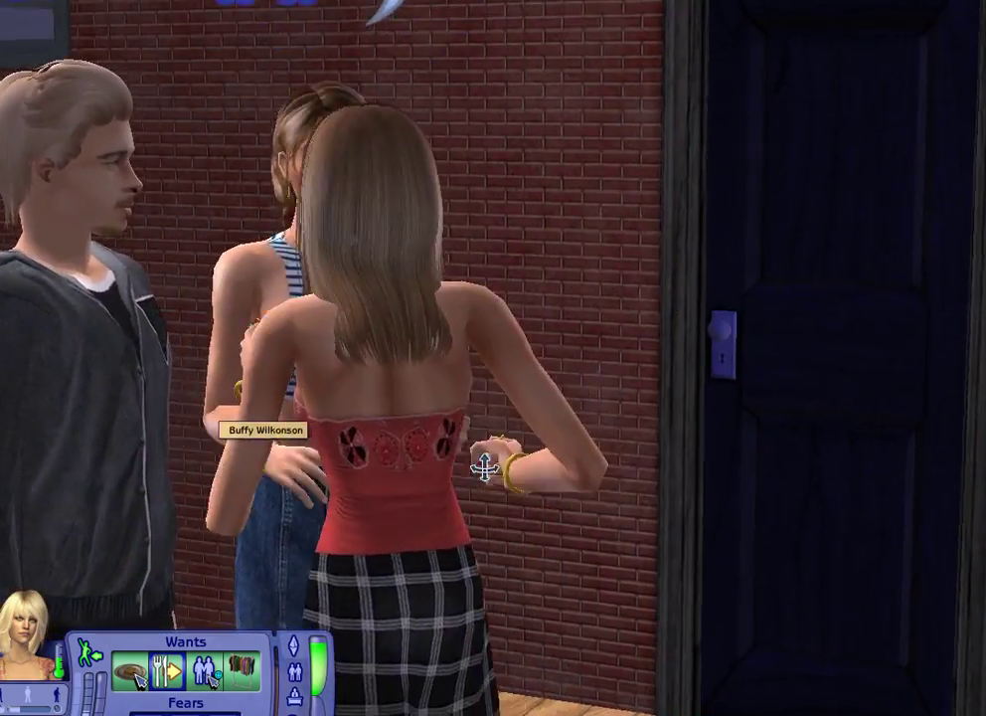
pyautogui.press('Left')
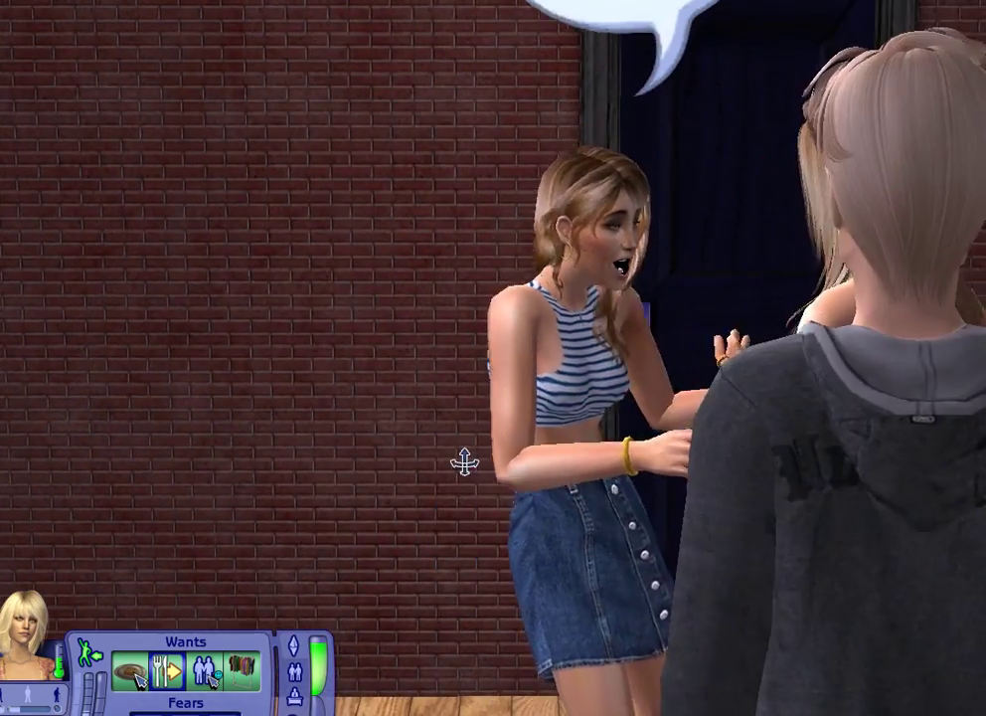
# View the blonde Sim at the easel and the group of three Sims near the stereo from different camera positions
pyautogui.moveTo(465, 462); pyautogui.dragTo(465, 463, button='middle')
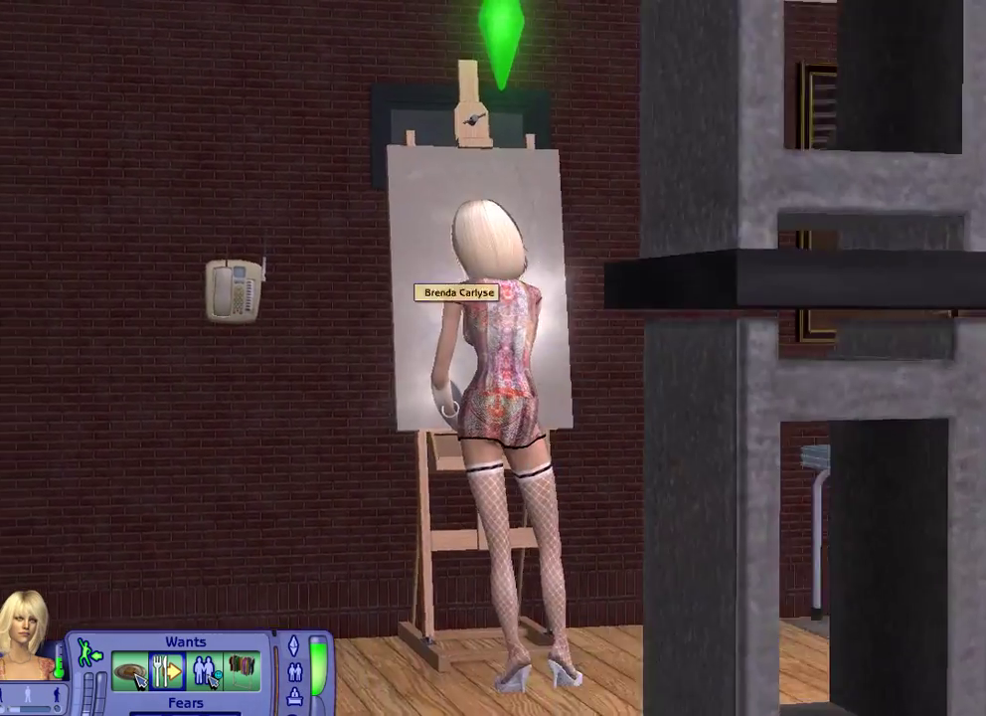
pyautogui.scroll(1, 457, 289)
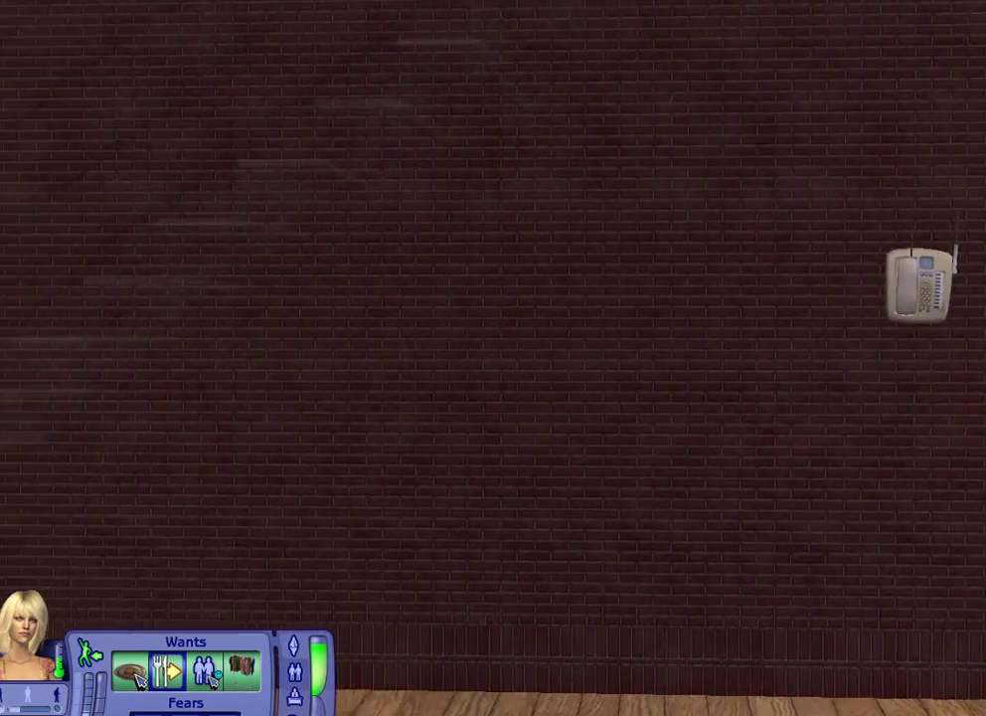
pyautogui.moveTo(461, 317); pyautogui.dragTo(460, 317, button='middle')
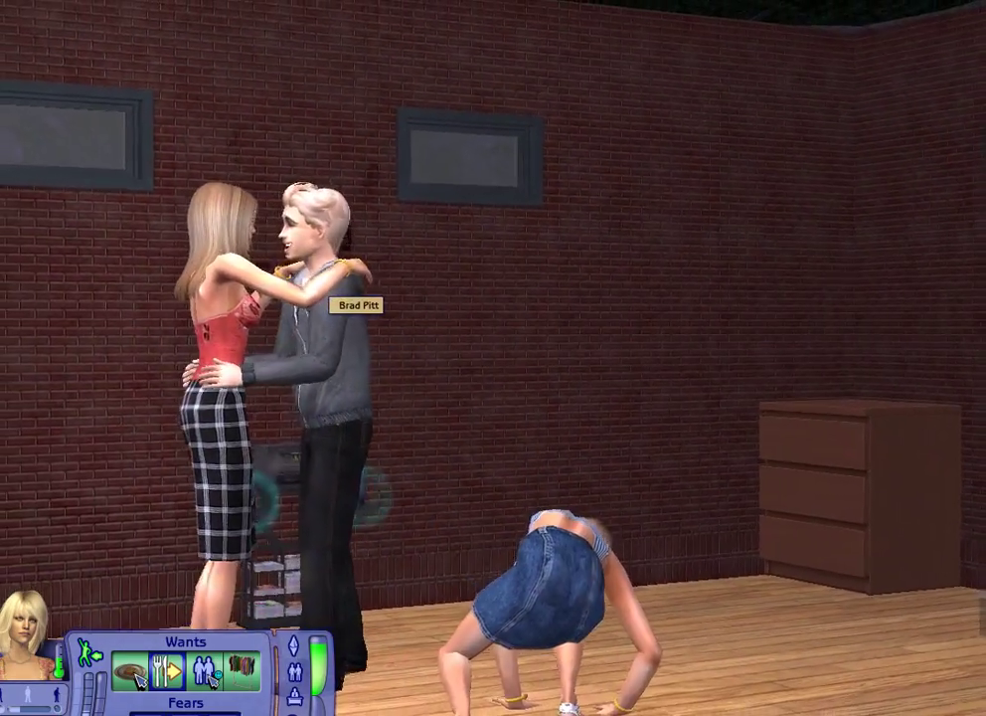
pyautogui.scroll(-2, 461, 317)
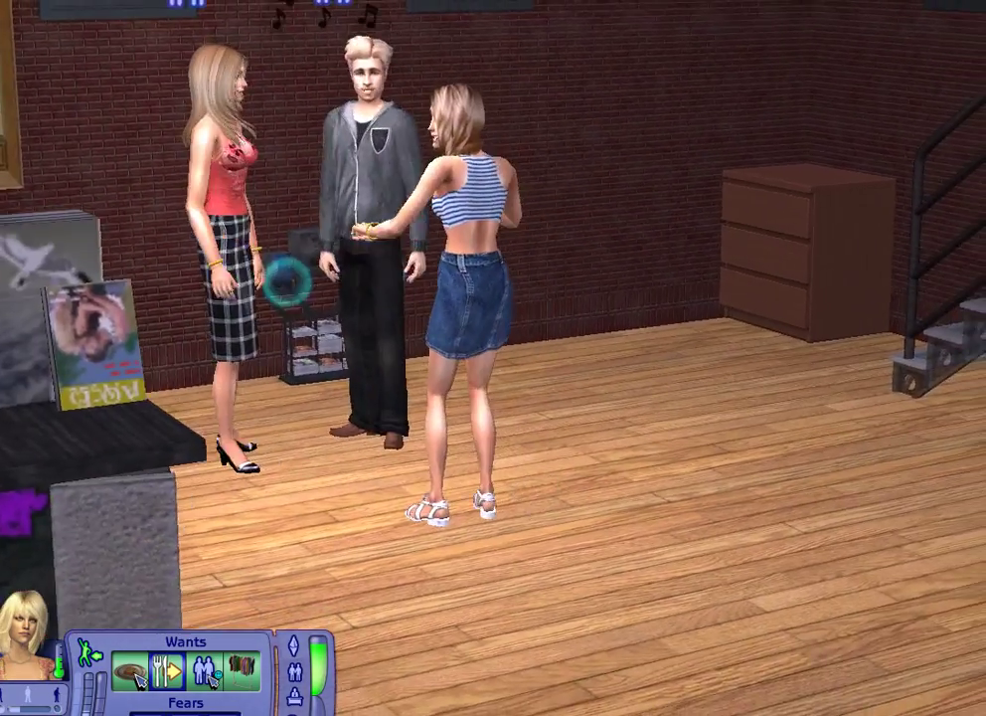
pyautogui.press('w')
pyautogui.press('d')
pyautogui.press('a')
pyautogui.press('d')
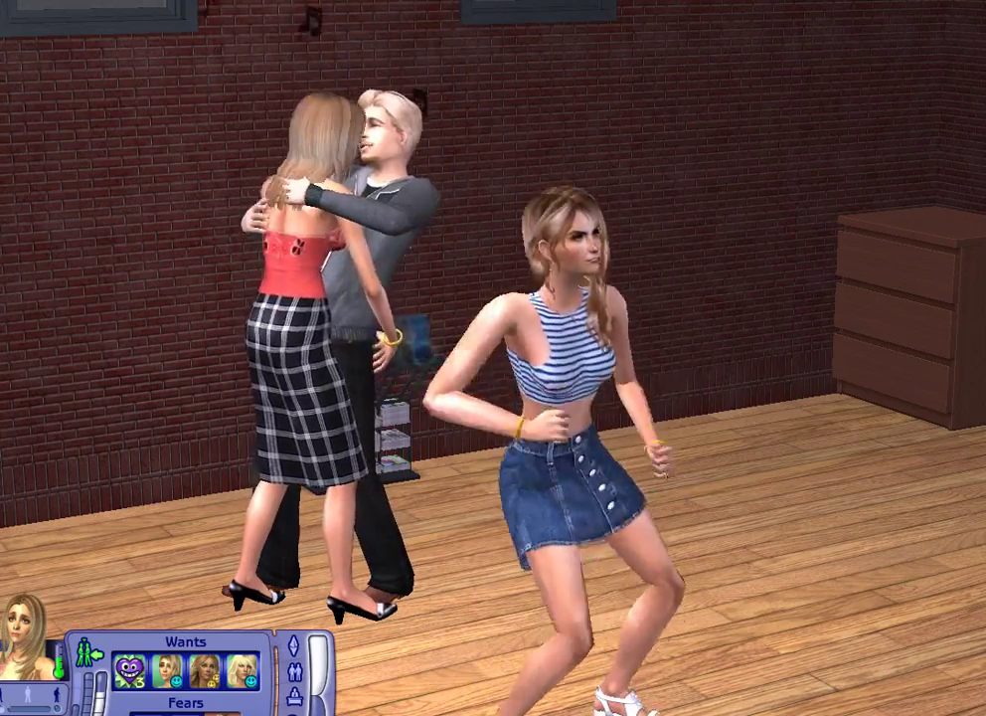
# Make the Sim in the striped top the active Sim and view her dancing from close up and farther away
pyautogui.press('space')
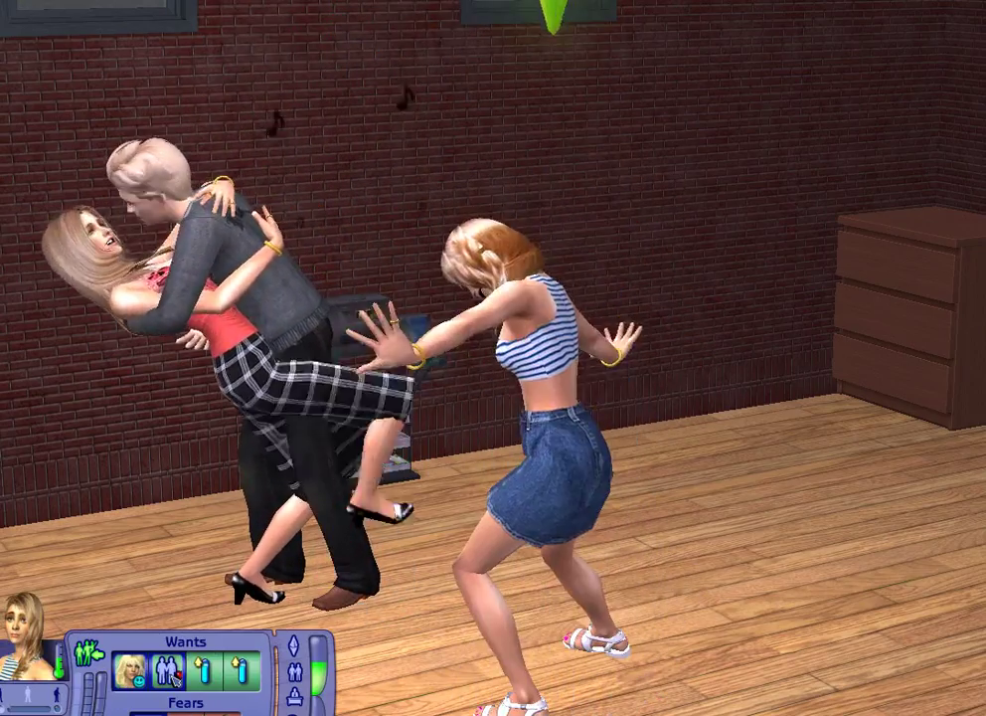
pyautogui.moveTo(438, 441); pyautogui.dragTo(394, 485, button='middle')
pyautogui.scroll(3, 194, 459)
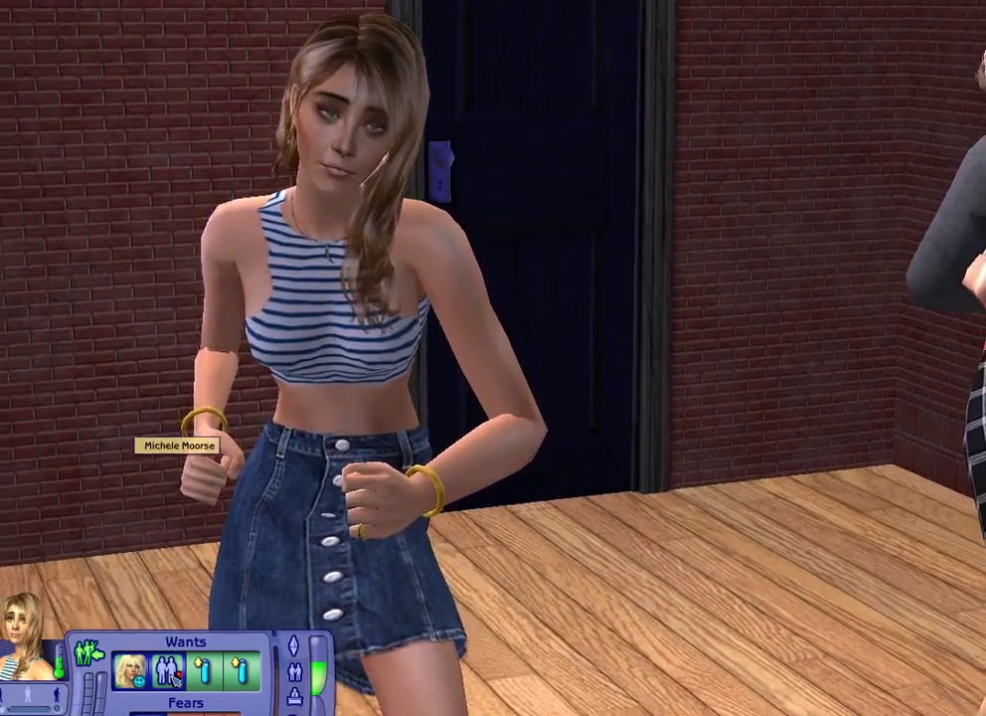
pyautogui.scroll(-3, 194, 459)
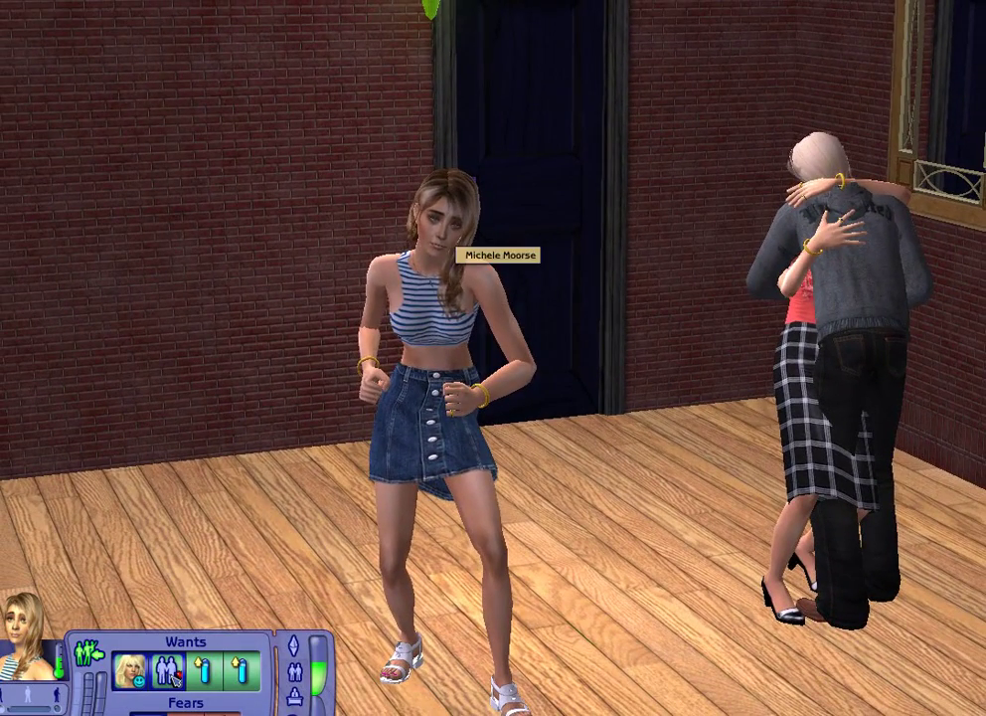
# Have the Sim in the striped top pose with her hands on her hips and view her from the front
pyautogui.click(450, 289)
pyautogui.click(454, 385)
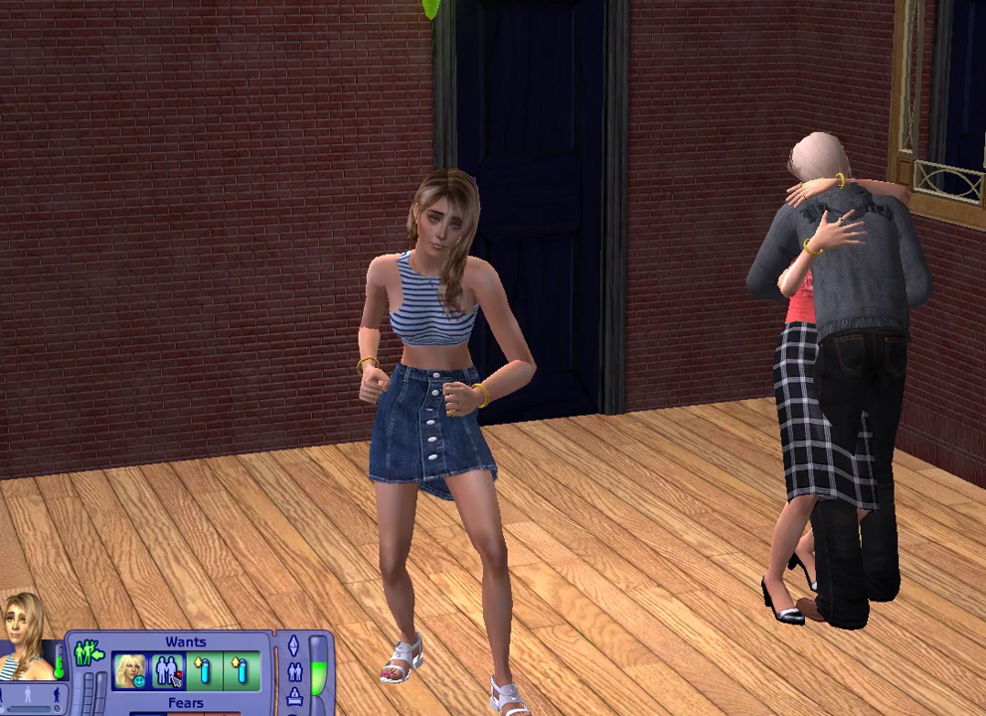
pyautogui.scroll(3, 538, 350)
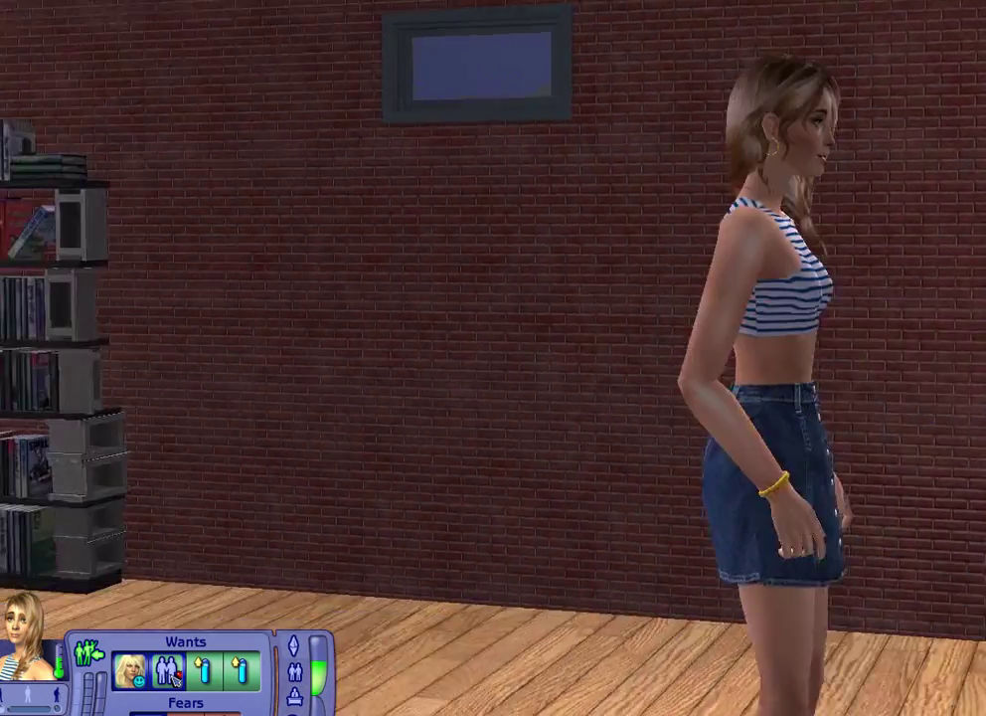
pyautogui.moveTo(491, 321); pyautogui.dragTo(509, 324, button='middle')
pyautogui.moveTo(505, 303); pyautogui.dragTo(424, 321, button='right')
pyautogui.scroll(1, 416, 326)
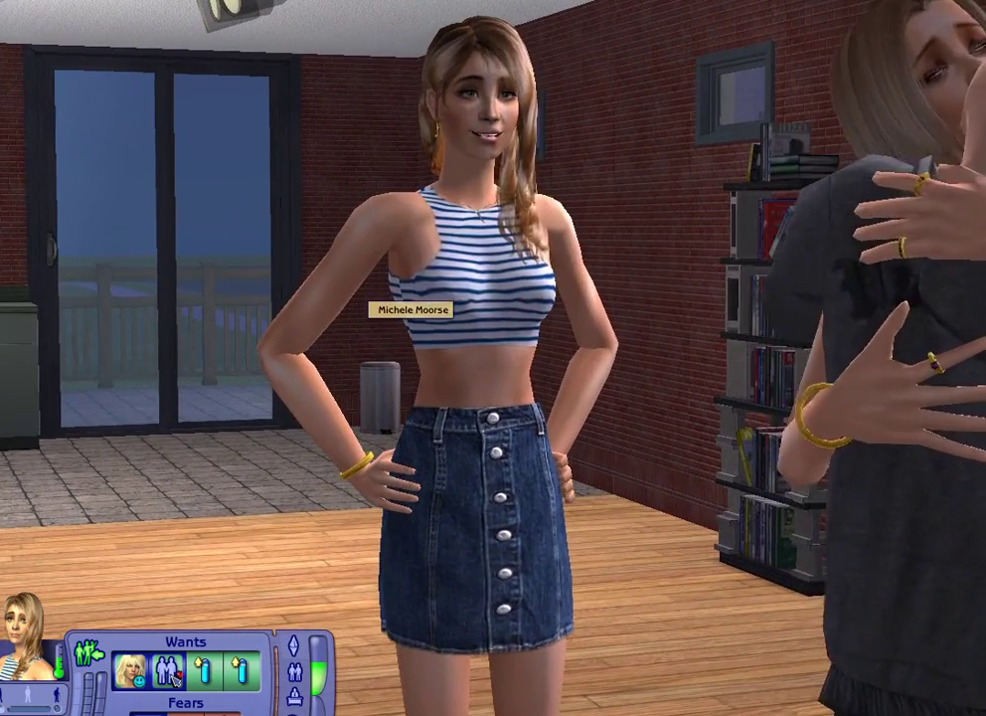
# Have the Sim in the striped top perform the Ta Daa pose and view it unobstructed by the man in the hoodie
pyautogui.click(484, 317)
pyautogui.click(482, 401)
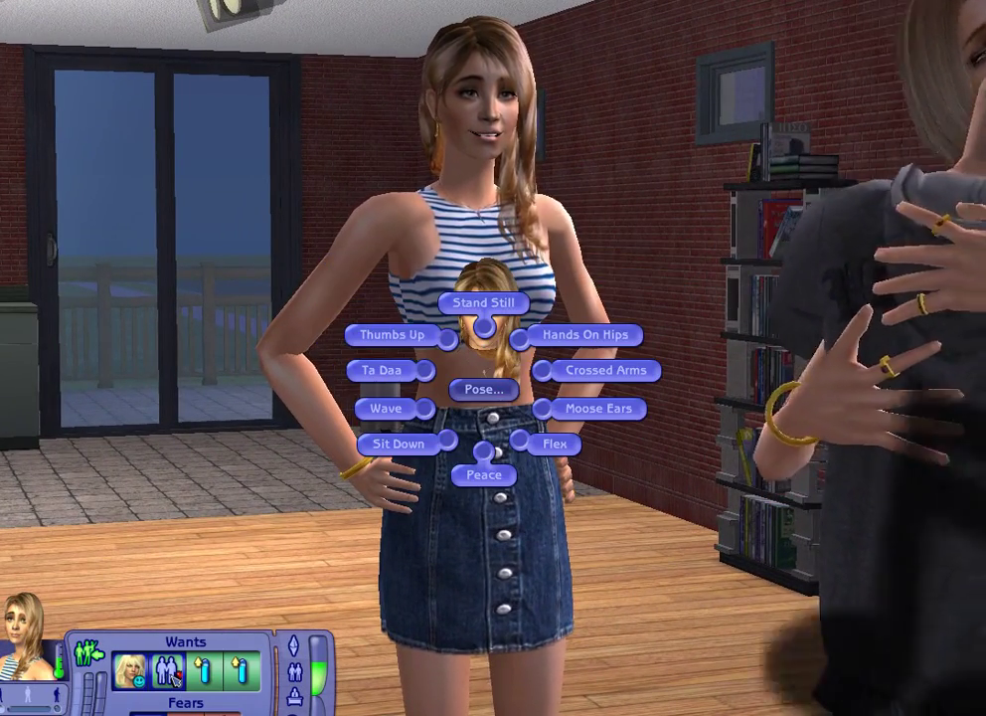
pyautogui.click(381, 370)
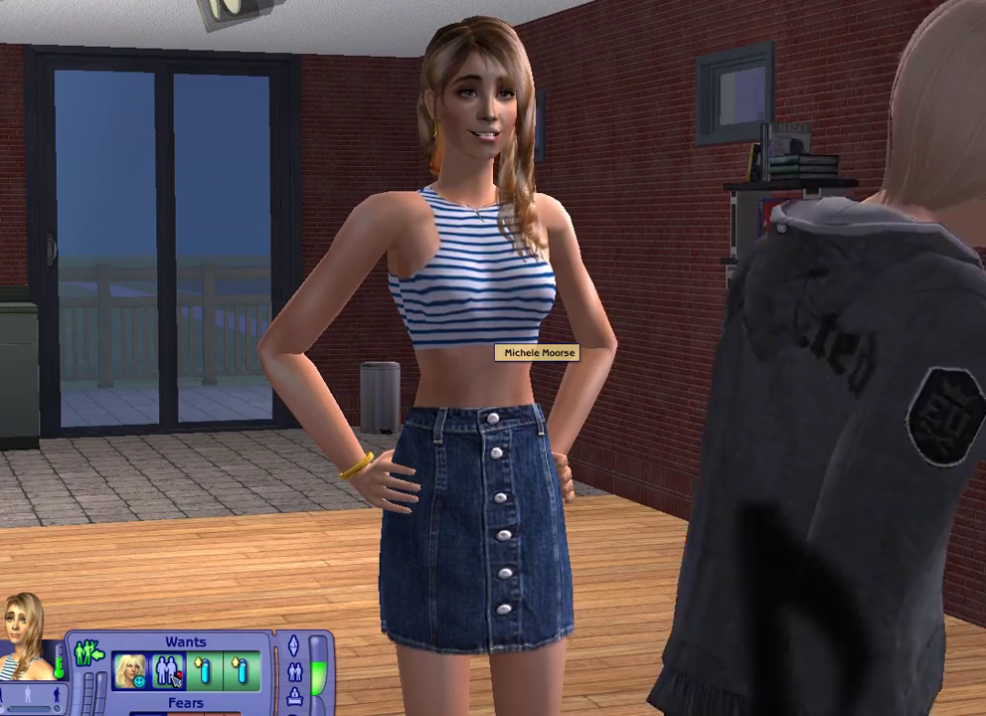
pyautogui.scroll(-4, 557, 378)
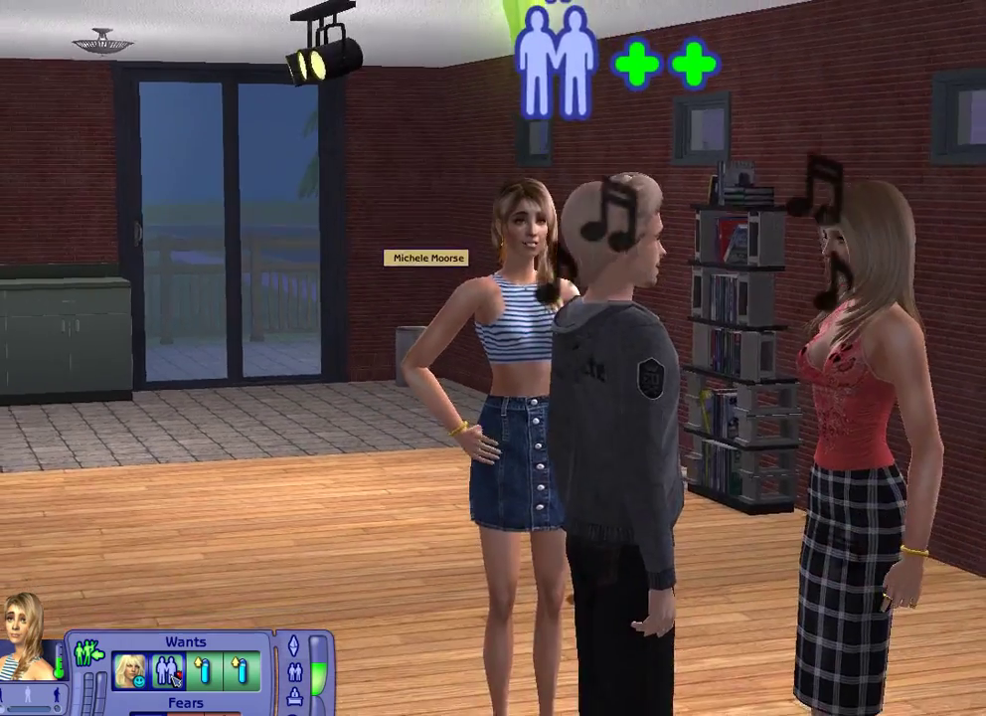
pyautogui.moveTo(467, 309); pyautogui.dragTo(474, 307, button='middle')
pyautogui.scroll(3, 457, 328)
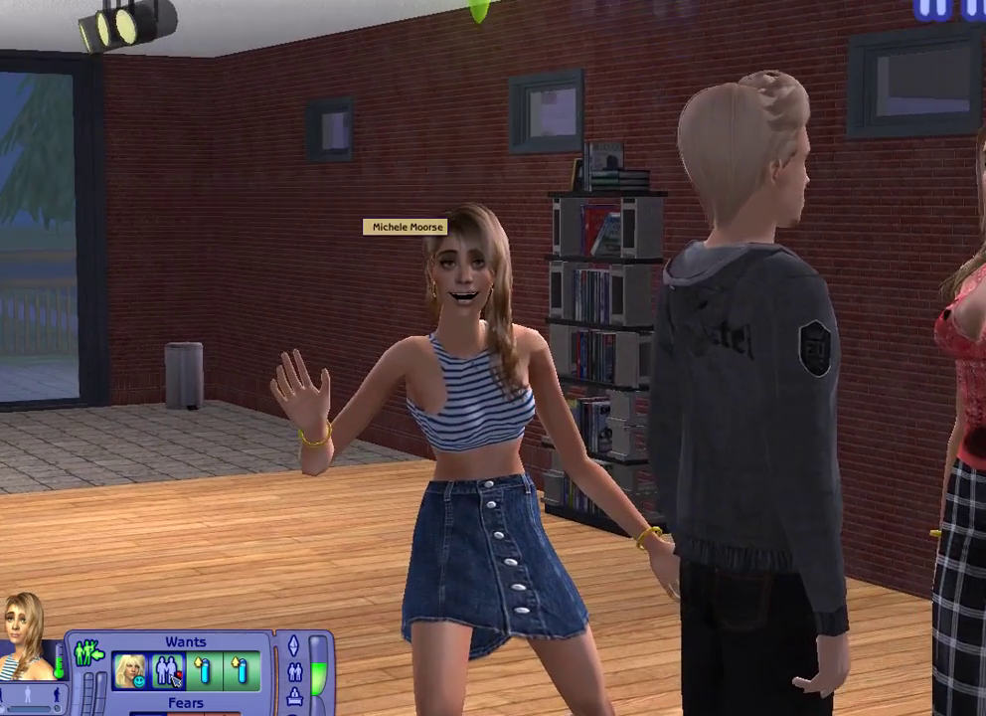